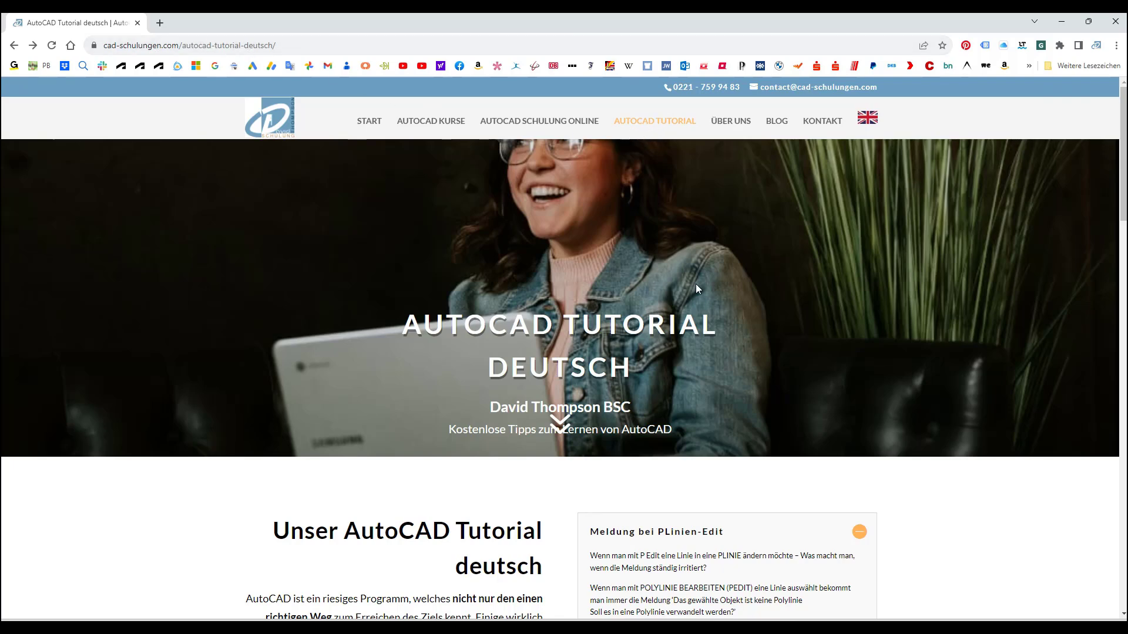
Scroll down the cad-schulungen.com tutorial page and expand the 'Übungszeichnung herunterladen!' download section
scroll(636, 276, "down", 15)
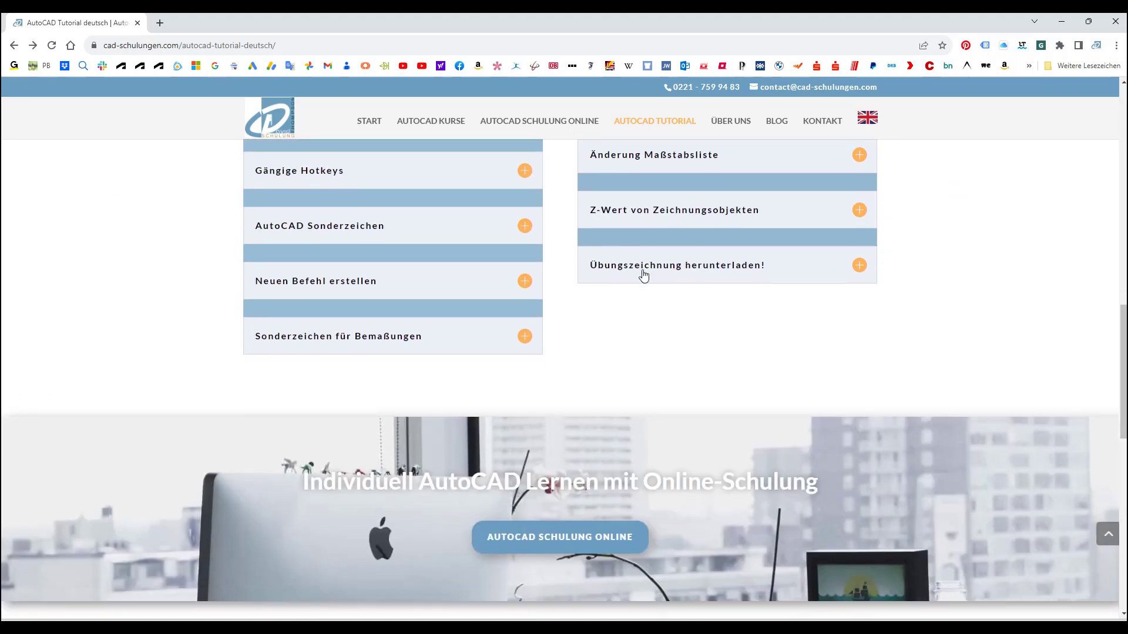
left_click(679, 271)
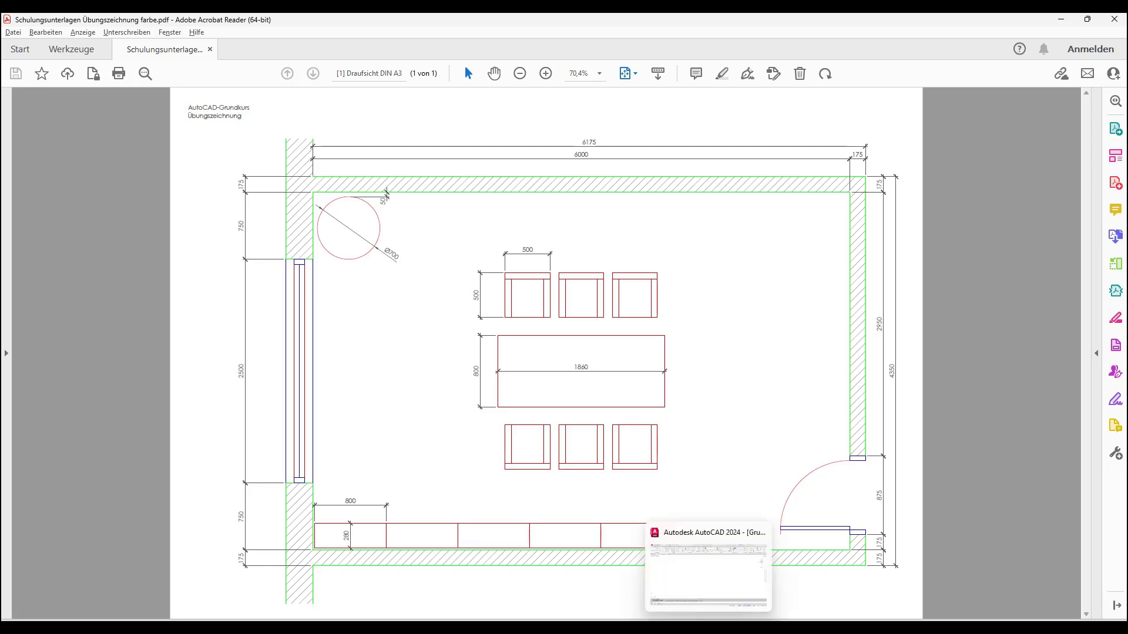
Switch from Acrobat Reader to the AutoCAD drawing 'Grundkurs Übungszeichnung.dwg' via its taskbar preview
left_click(708, 627)
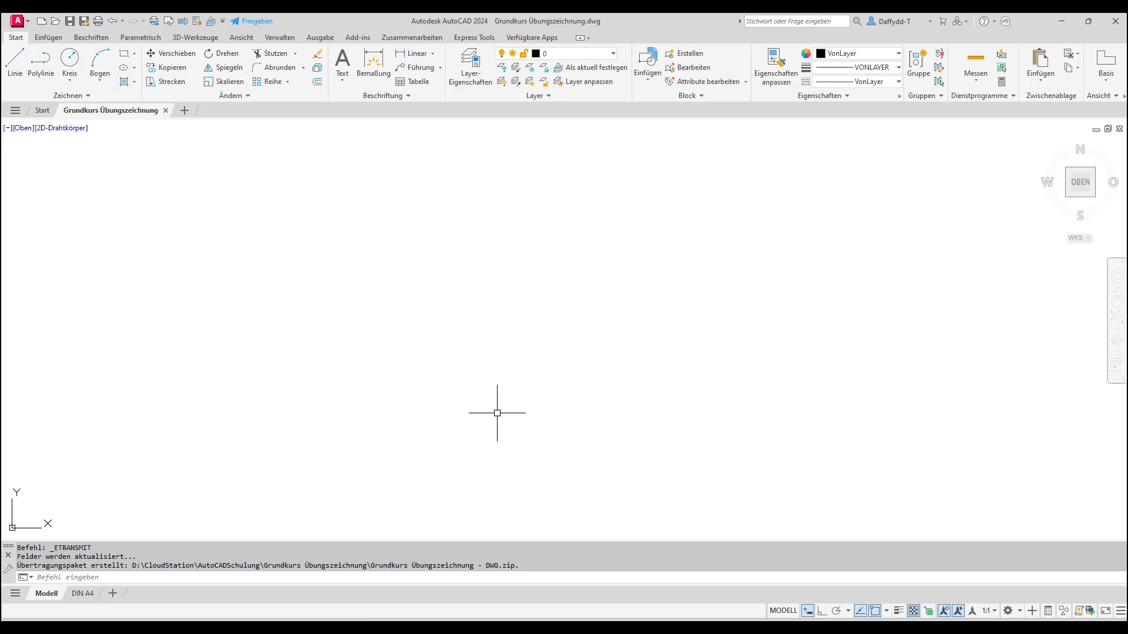
Review the eleven predefined layers in Layer-Eigenschaften, then show the Eigenschaften palette with Ctrl+1
key("Escape")
key("Escape")
key("Escape")
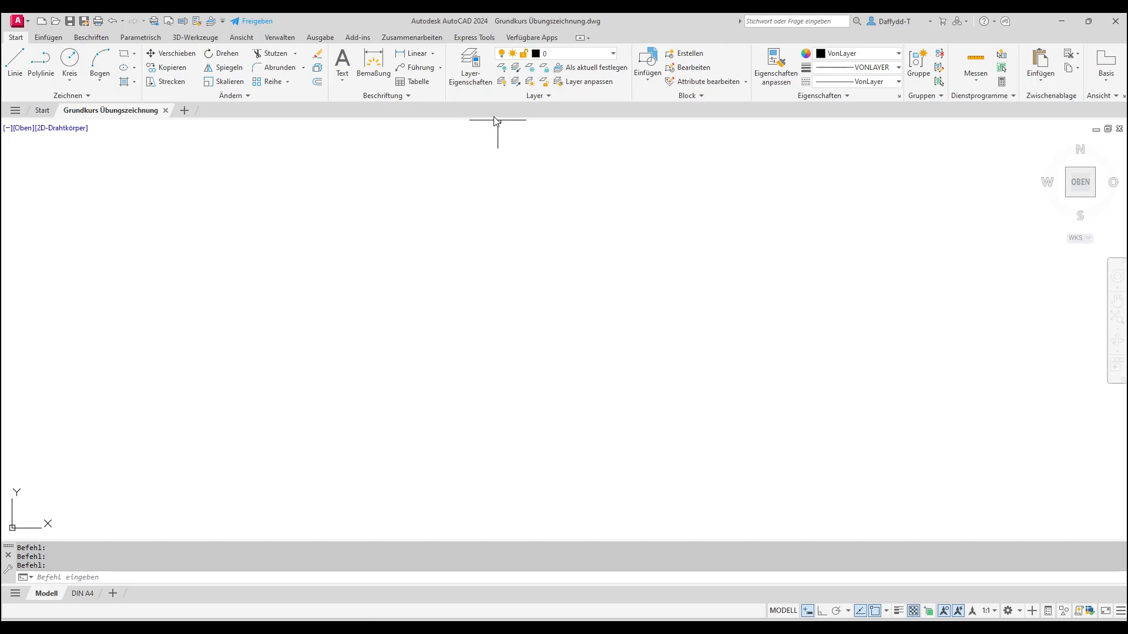
left_click(472, 77)
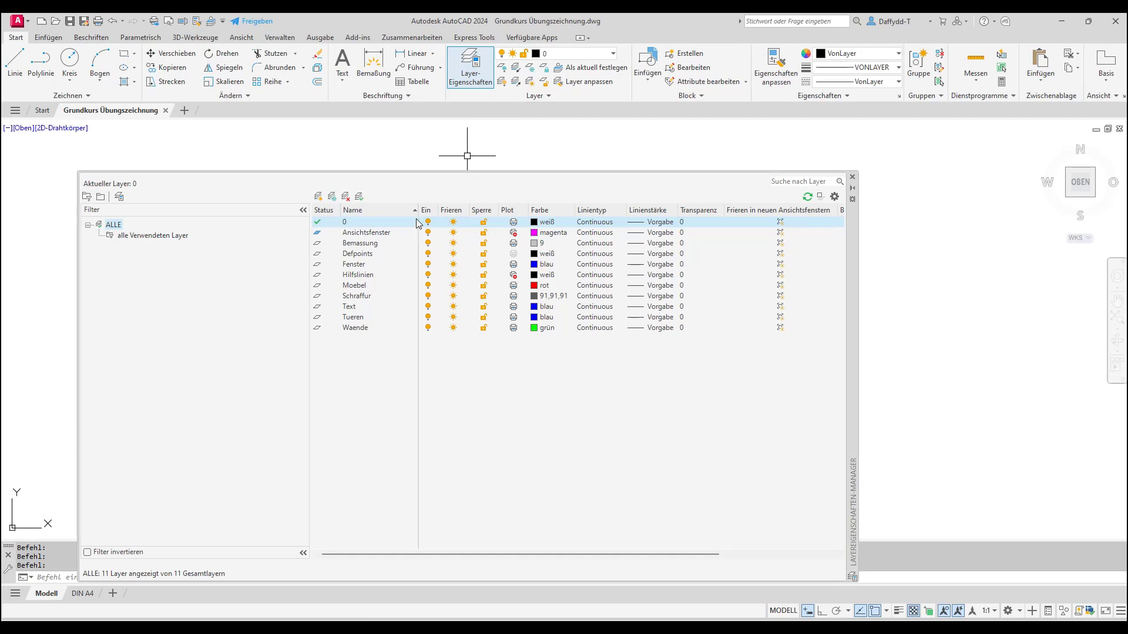
left_click(852, 177)
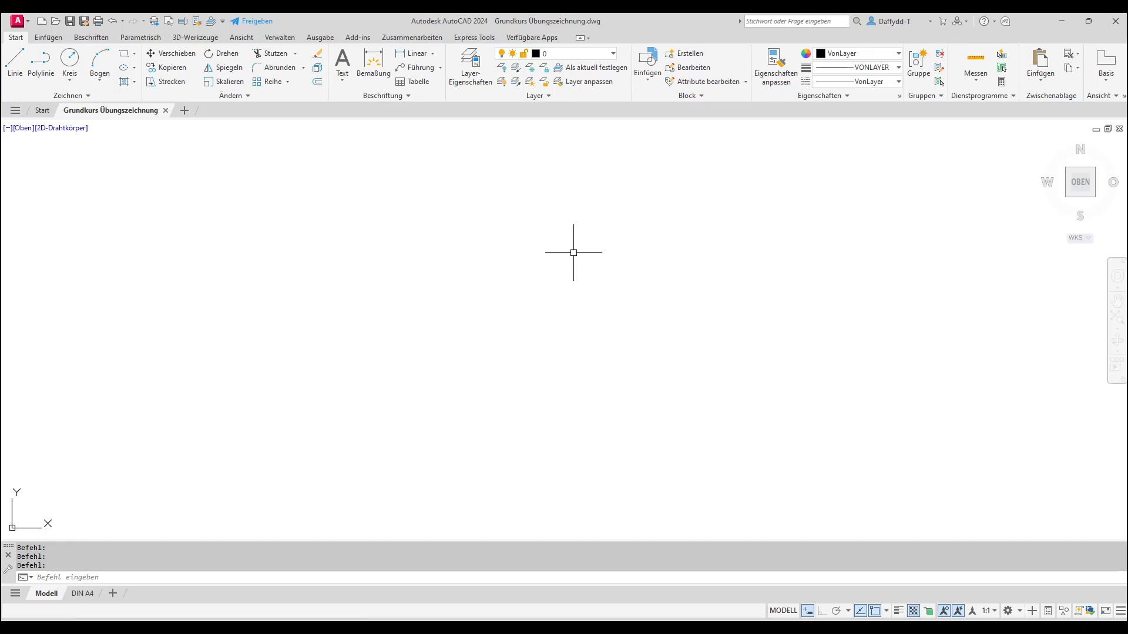
key("ctrl+1")
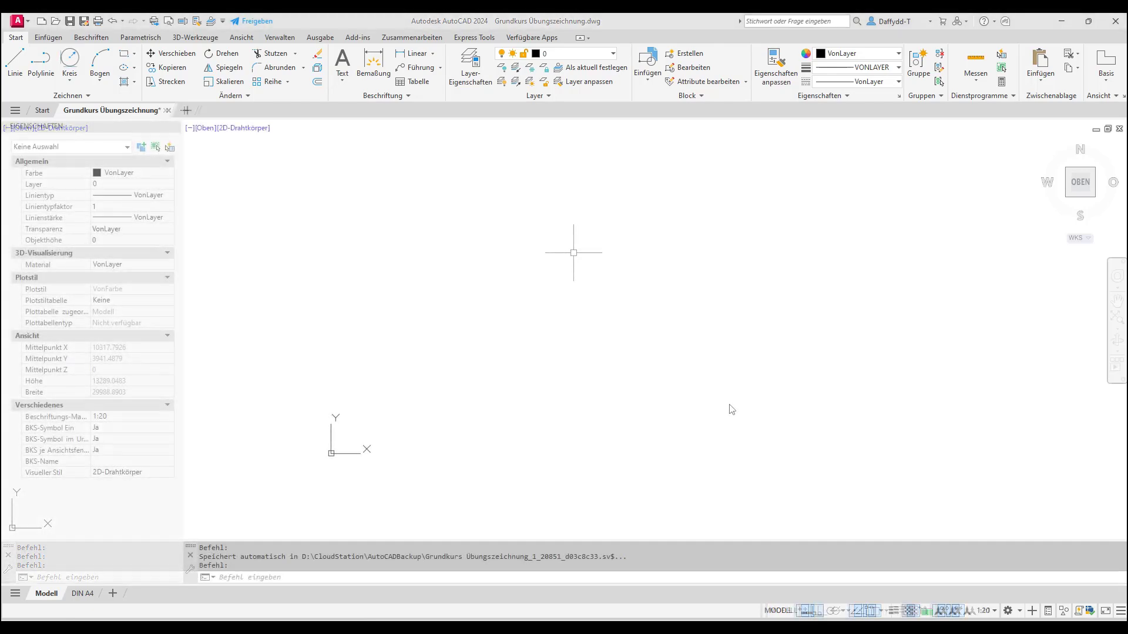
left_click(562, 58)
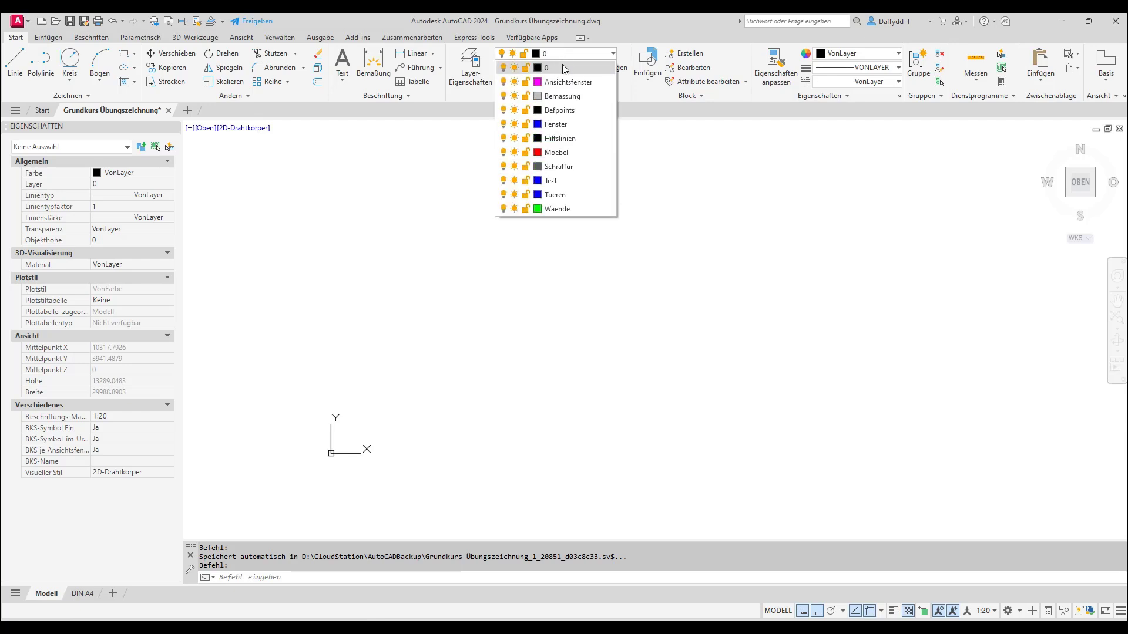
Pick the green Waende layer from the Layer dropdown as current
left_click(557, 209)
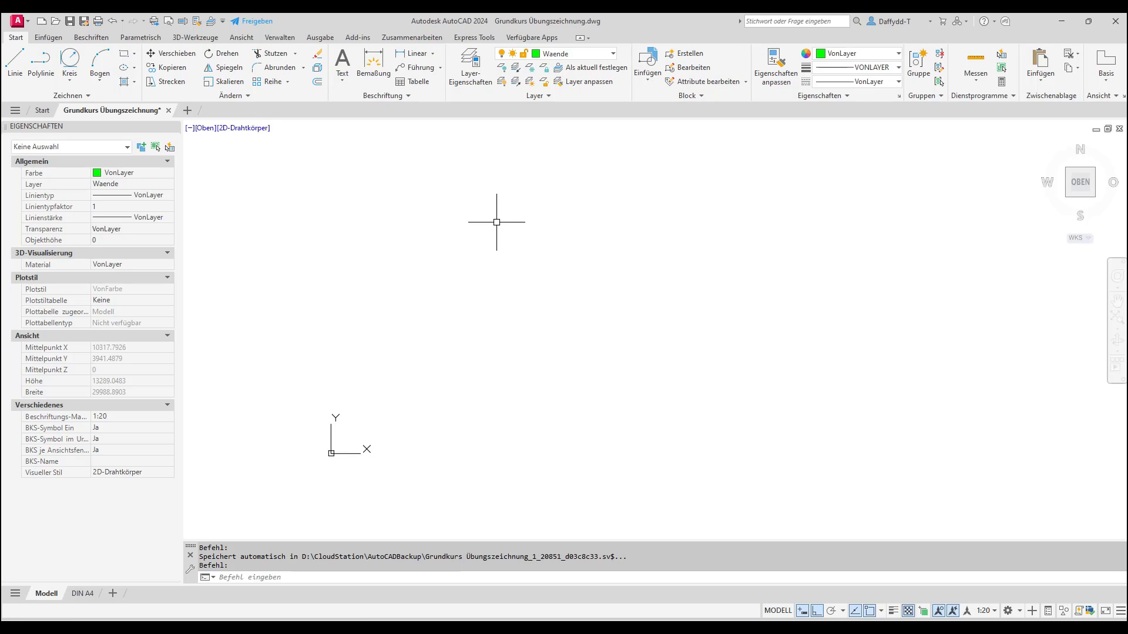
Draw a 6000 × 4000 rectangle with its first corner at 0,0
left_click(124, 53)
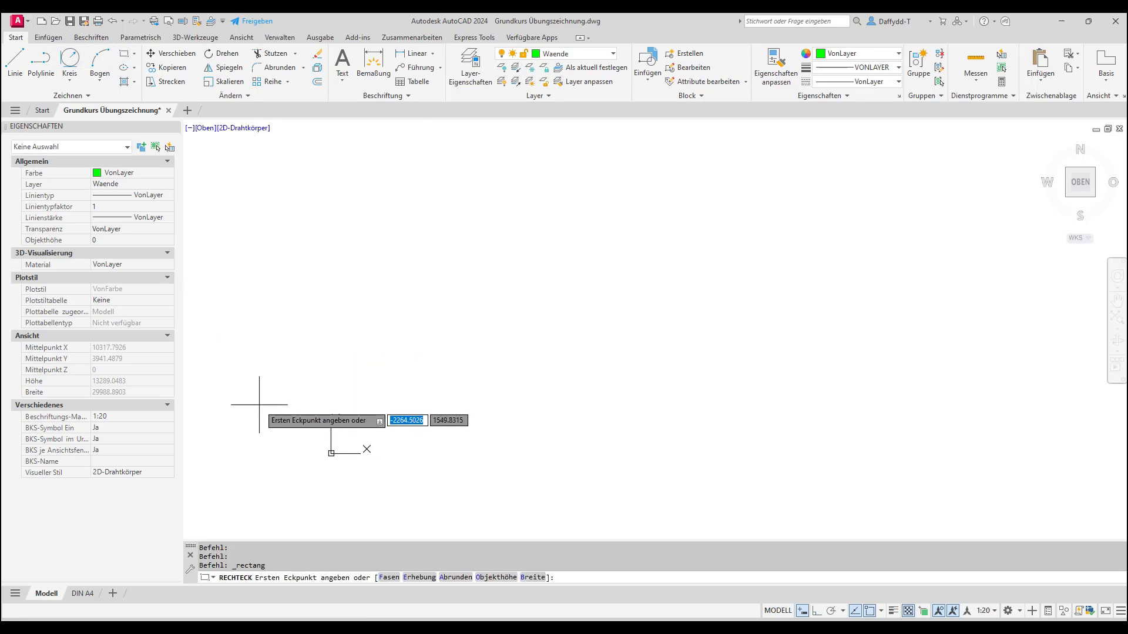
type("0,0")
key("Return")
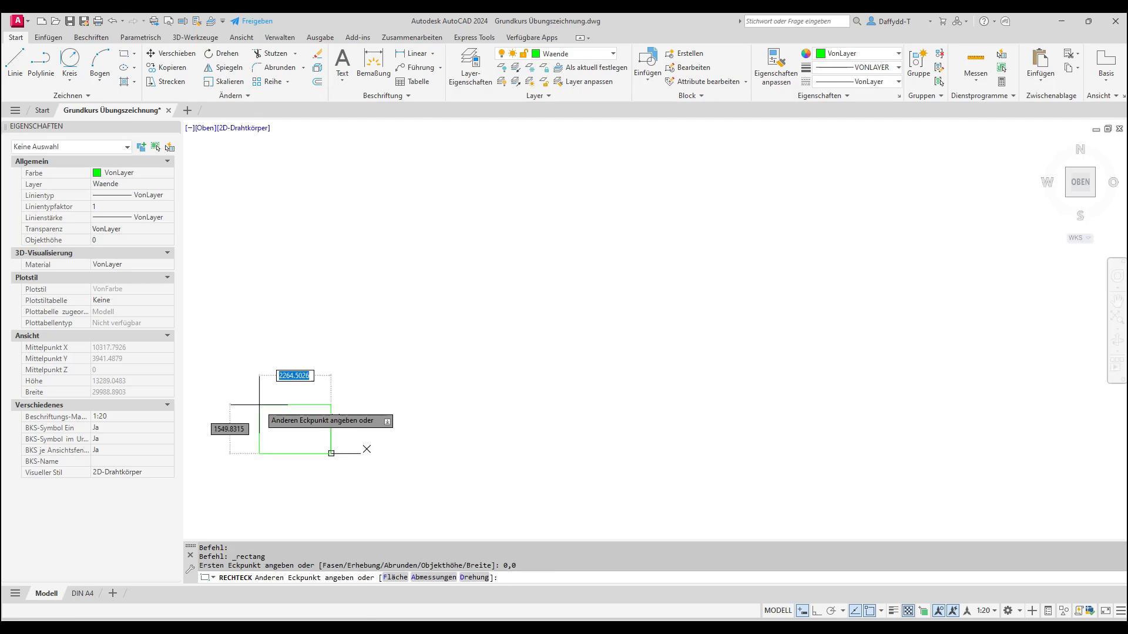
type("6000")
key("Tab")
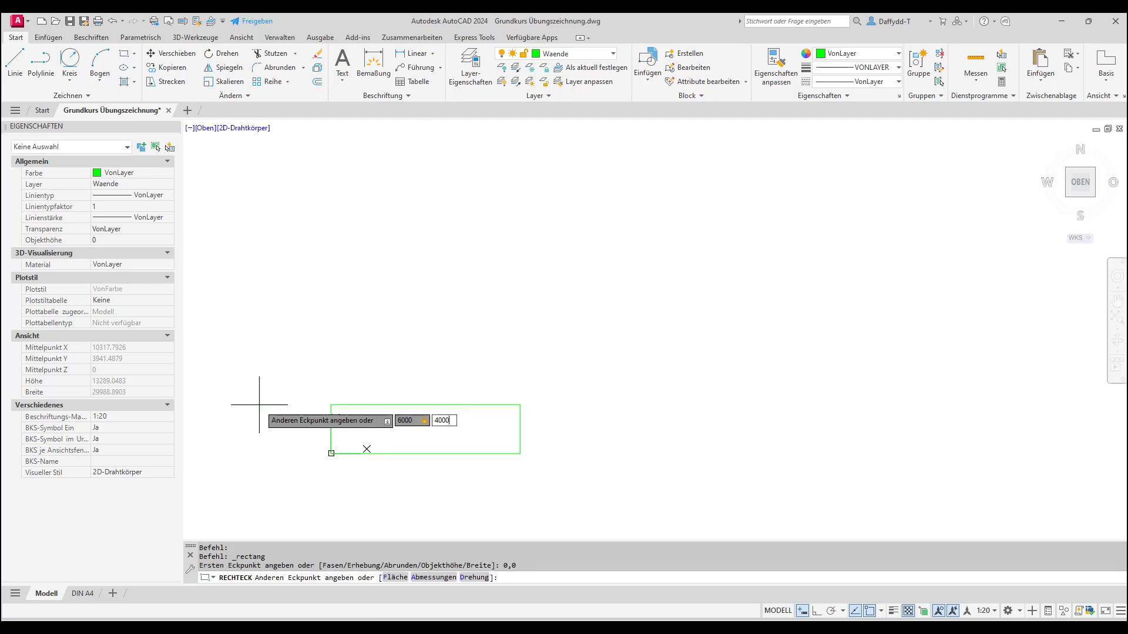
key("Return")
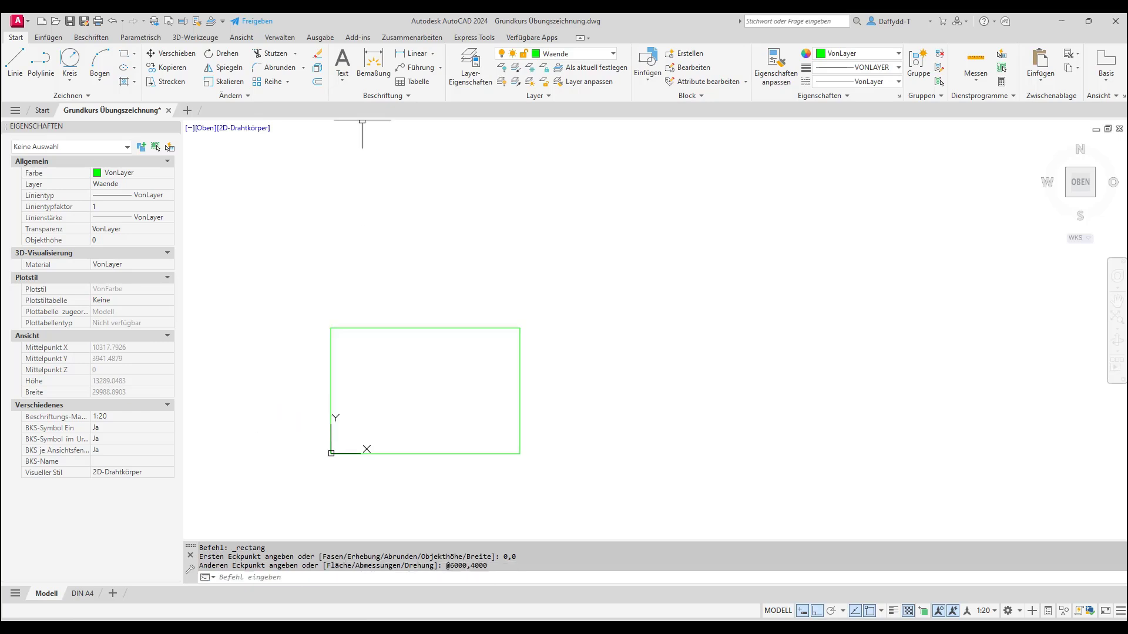
Offset the rectangle 175 outward to form the outer wall line
left_click(317, 82)
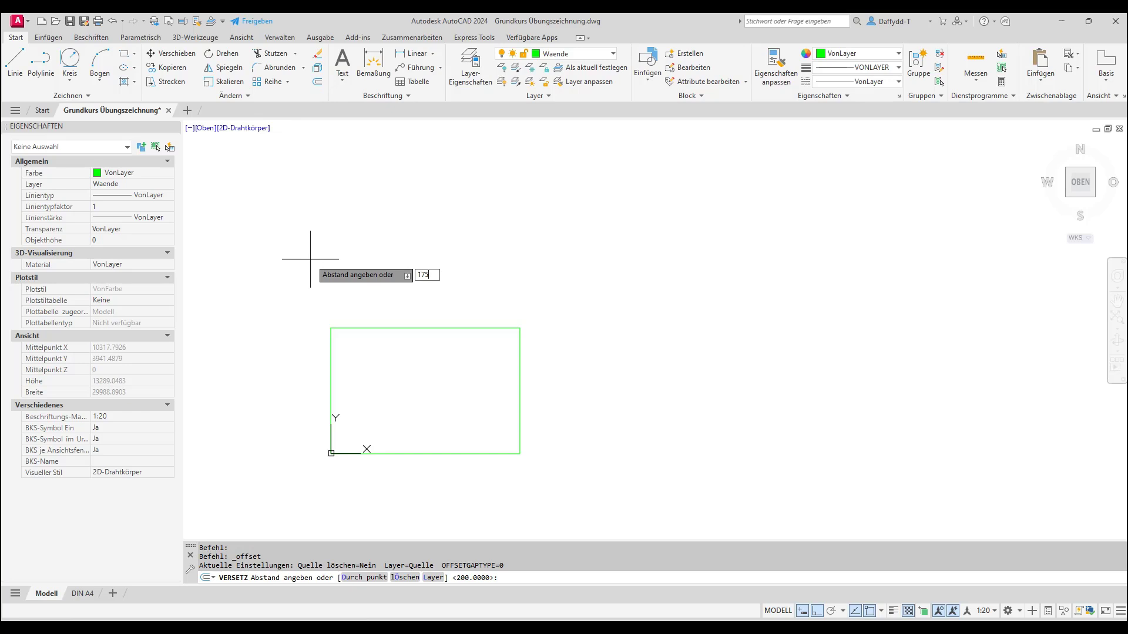
type("175")
key("Return")
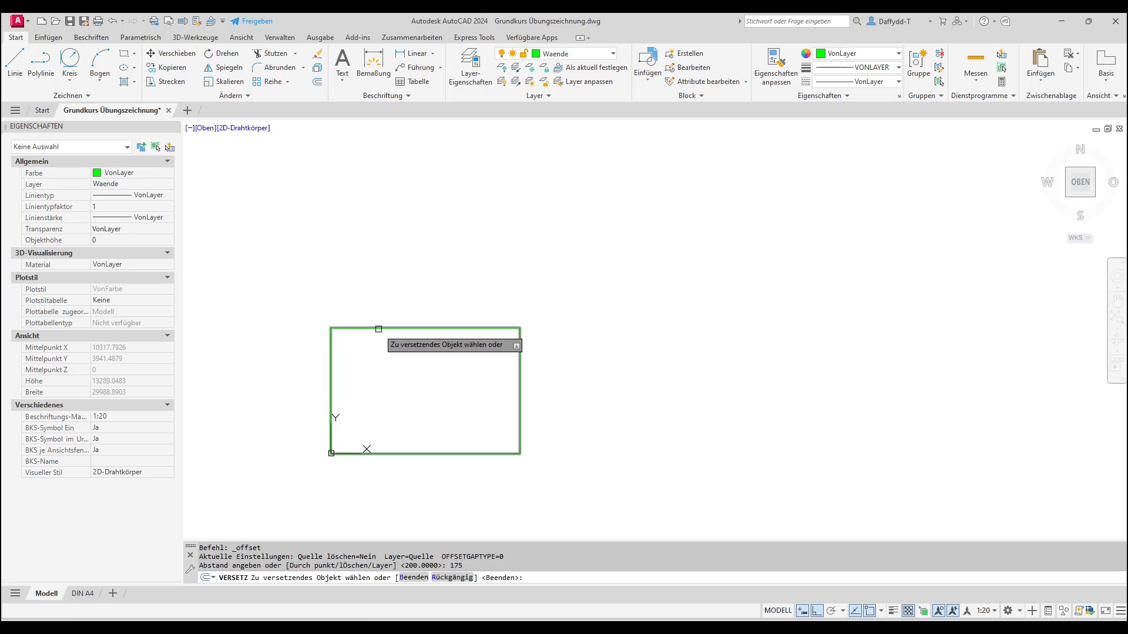
left_click(379, 328)
left_click(391, 304)
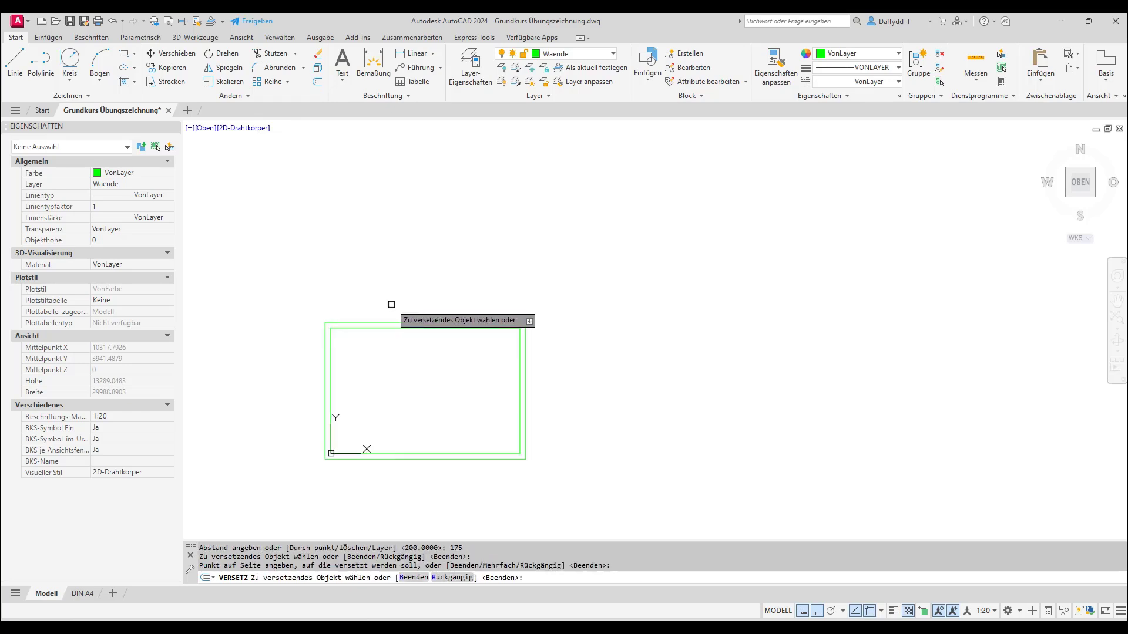
key("Escape")
Stretch the outer rectangle's left side a further 175 outward using its grip
left_click(326, 383)
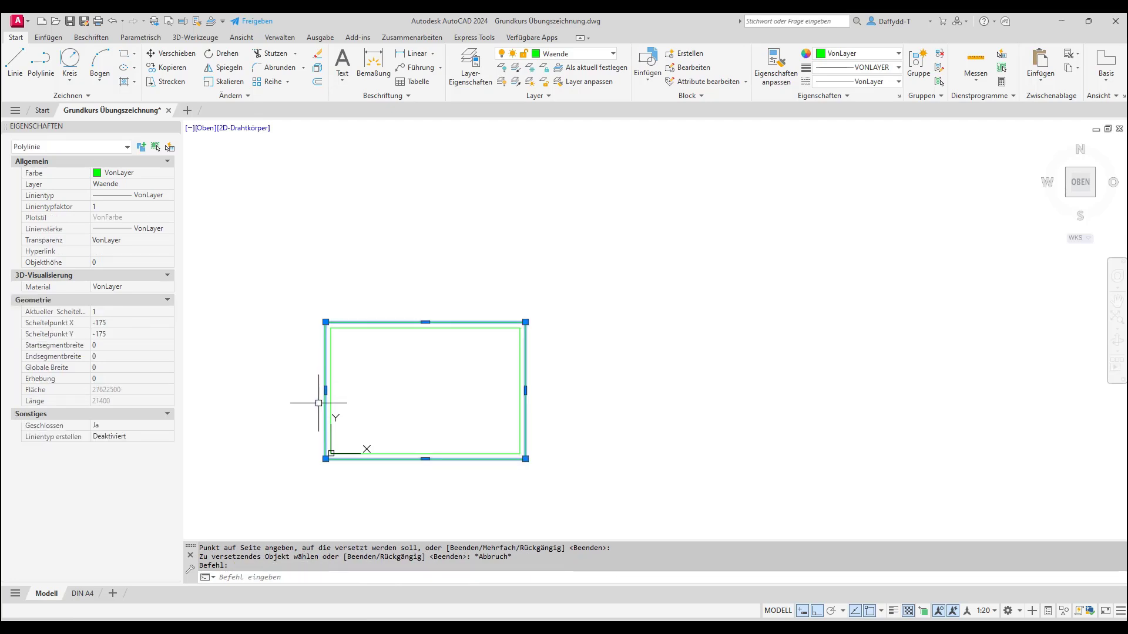
left_click(326, 391)
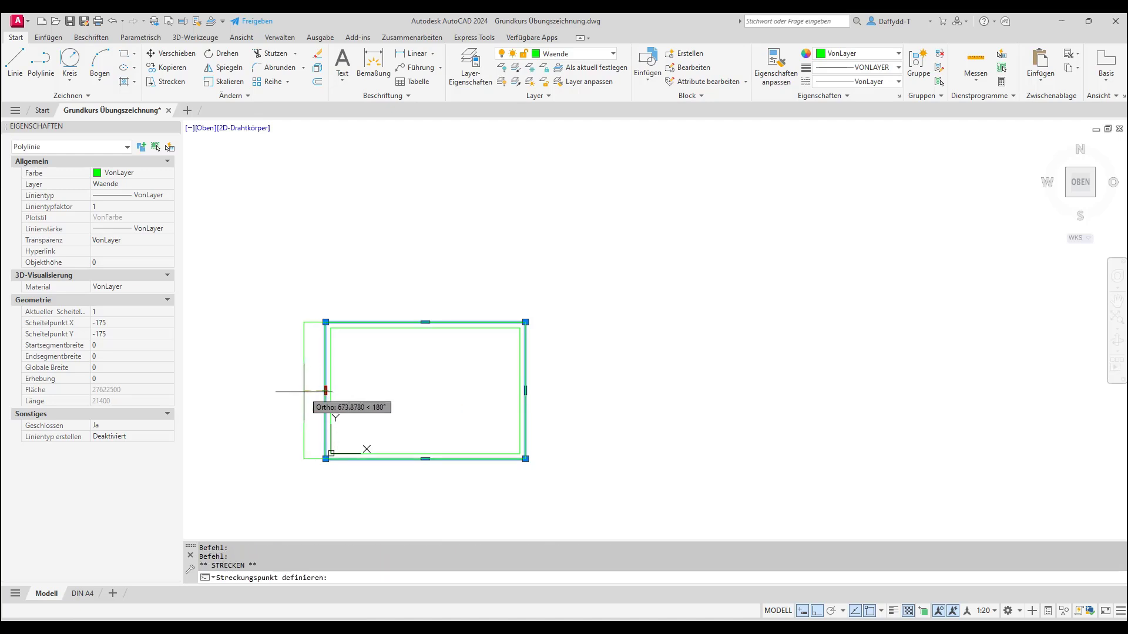
type("17")
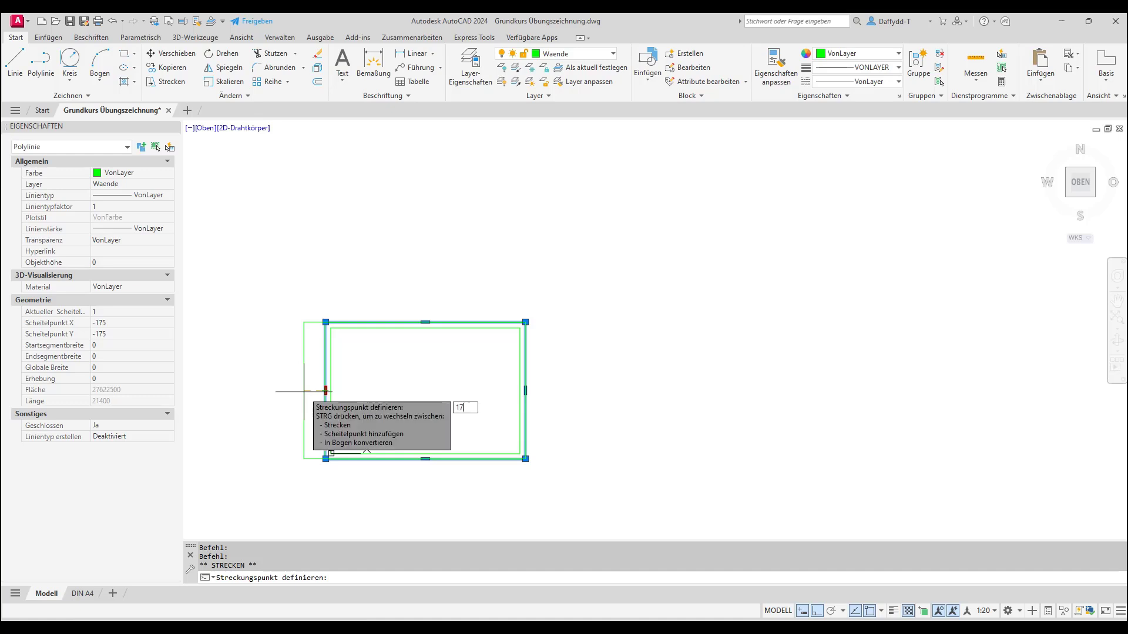
type("5")
key("Return")
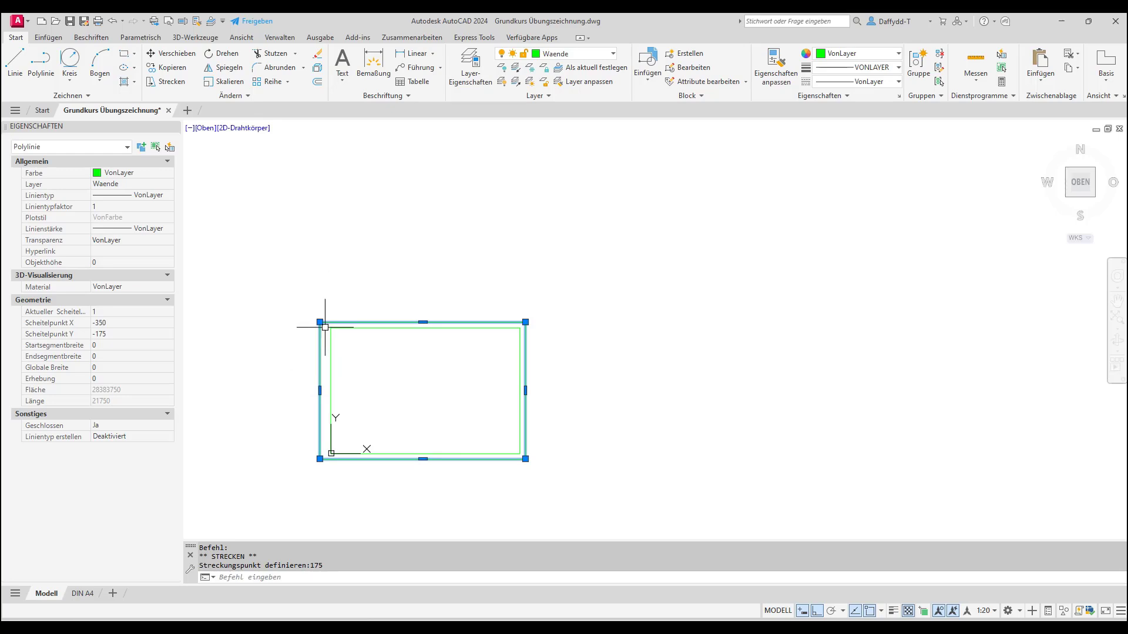
Offset the wall outline 500 outward as a further outline
left_click(317, 83)
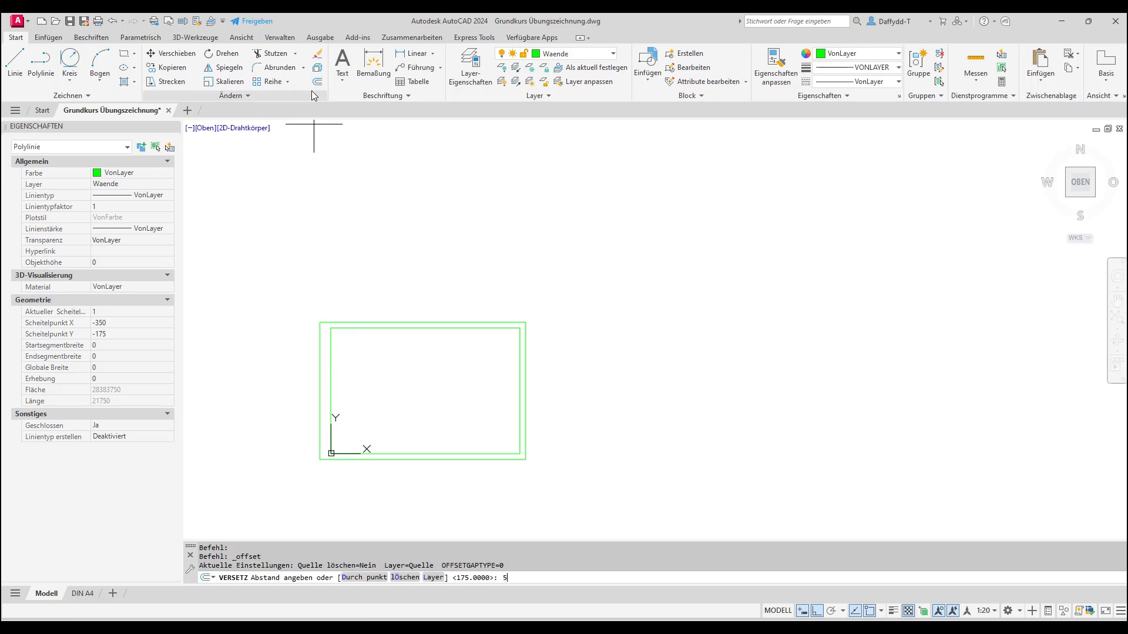
type("0")
key("Return")
left_click(376, 203)
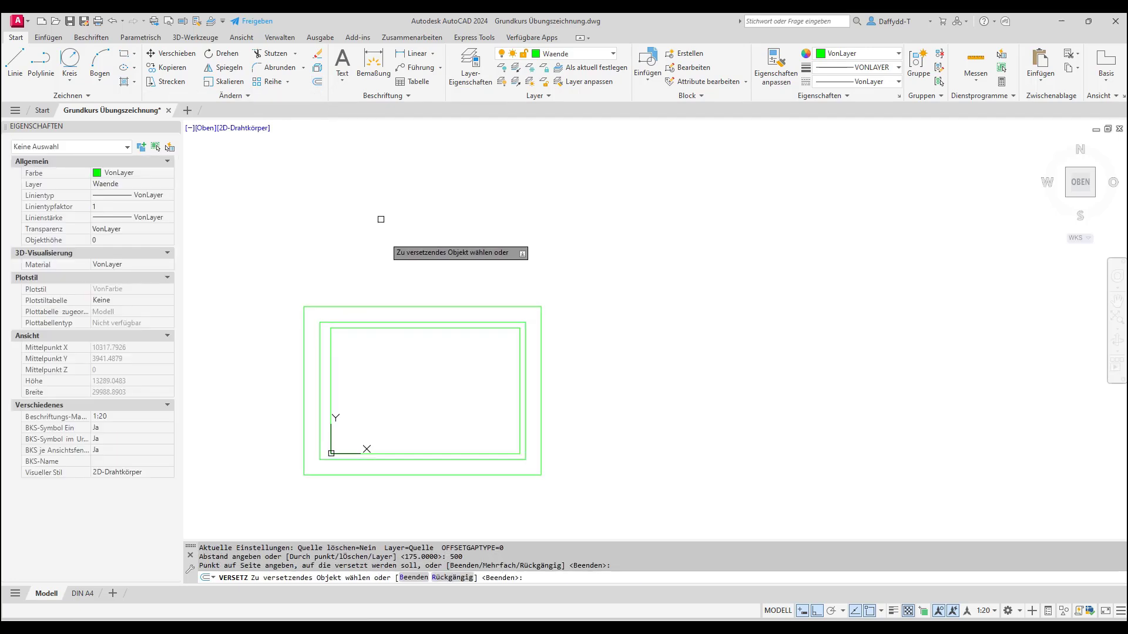
key("Escape")
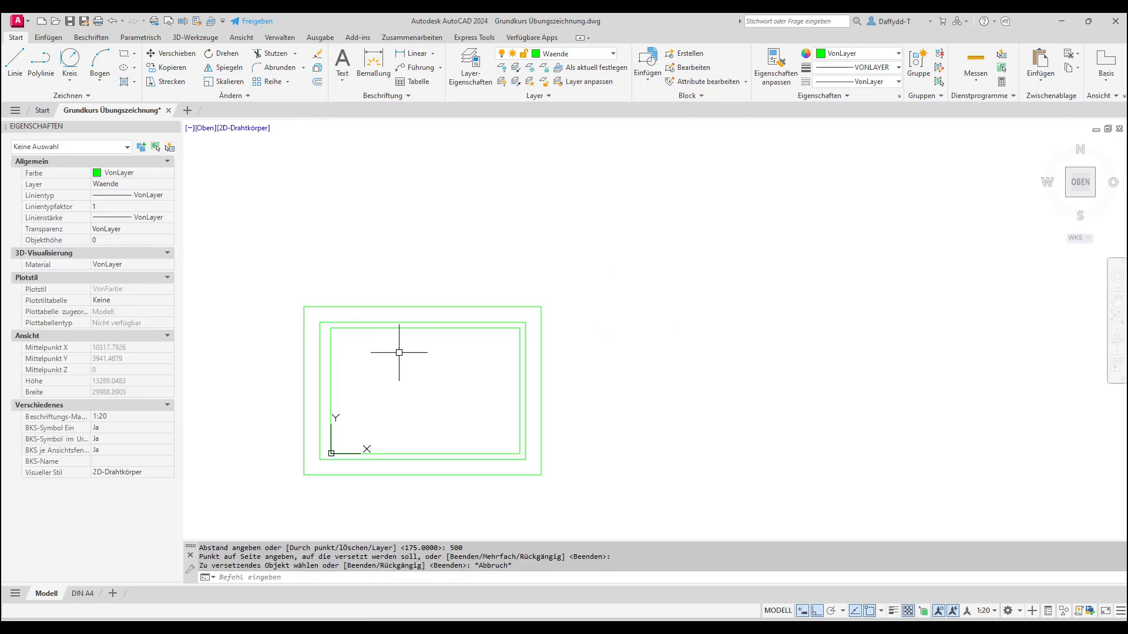
Draw a short marker line across the left wall and offset it twice at 1250 spacing
left_click(15, 59)
left_click(304, 390)
left_click(357, 390)
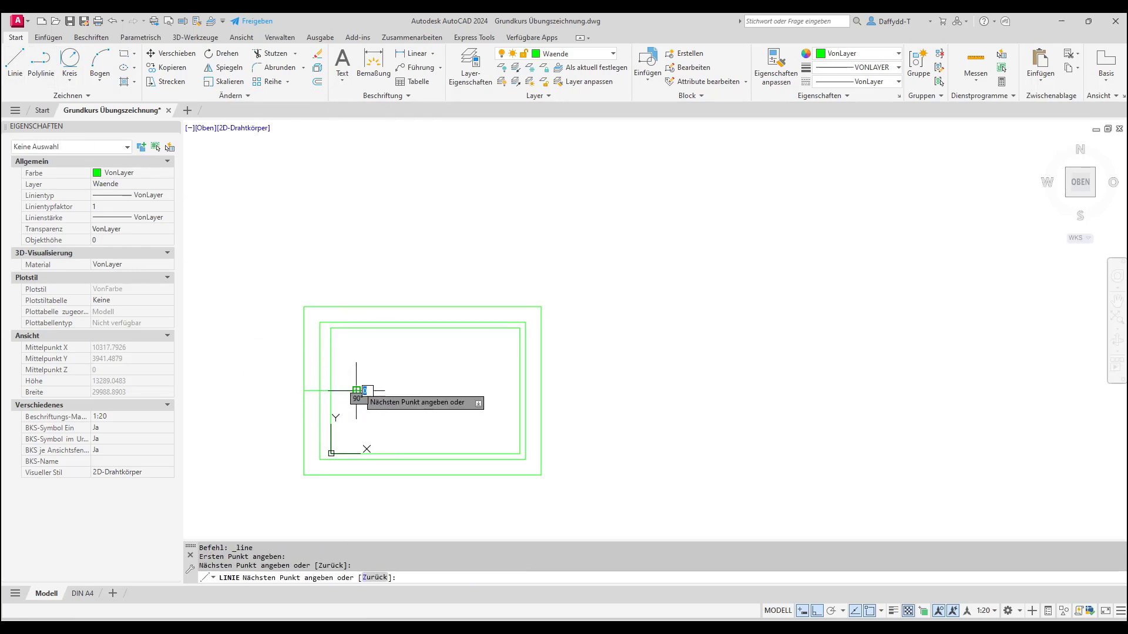
key("Escape")
left_click(317, 82)
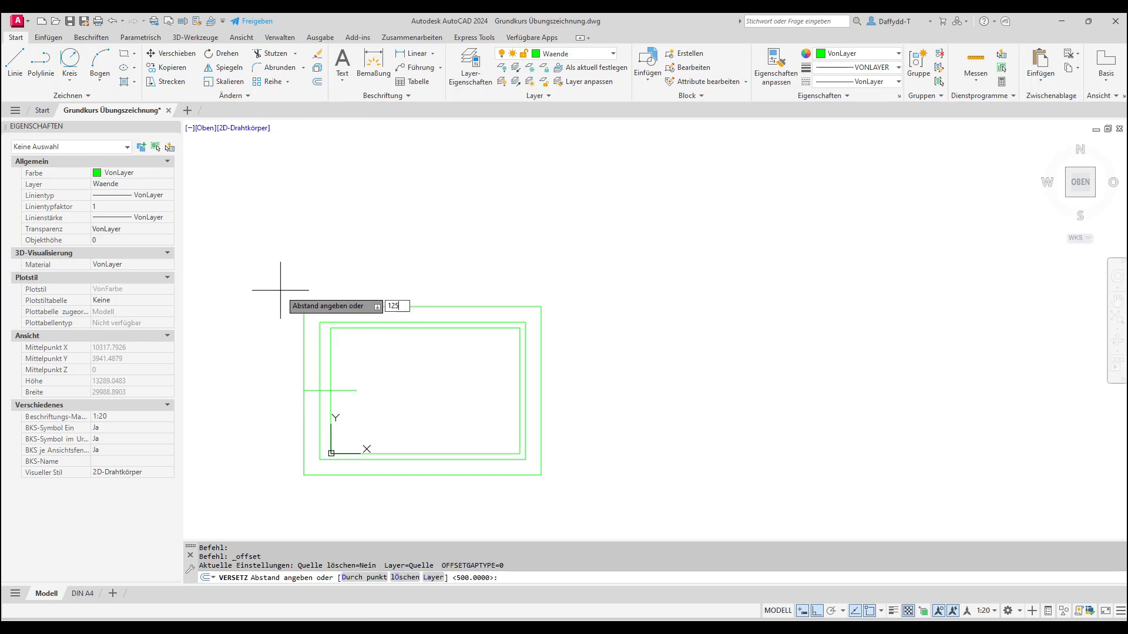
key("Return")
left_click(329, 391)
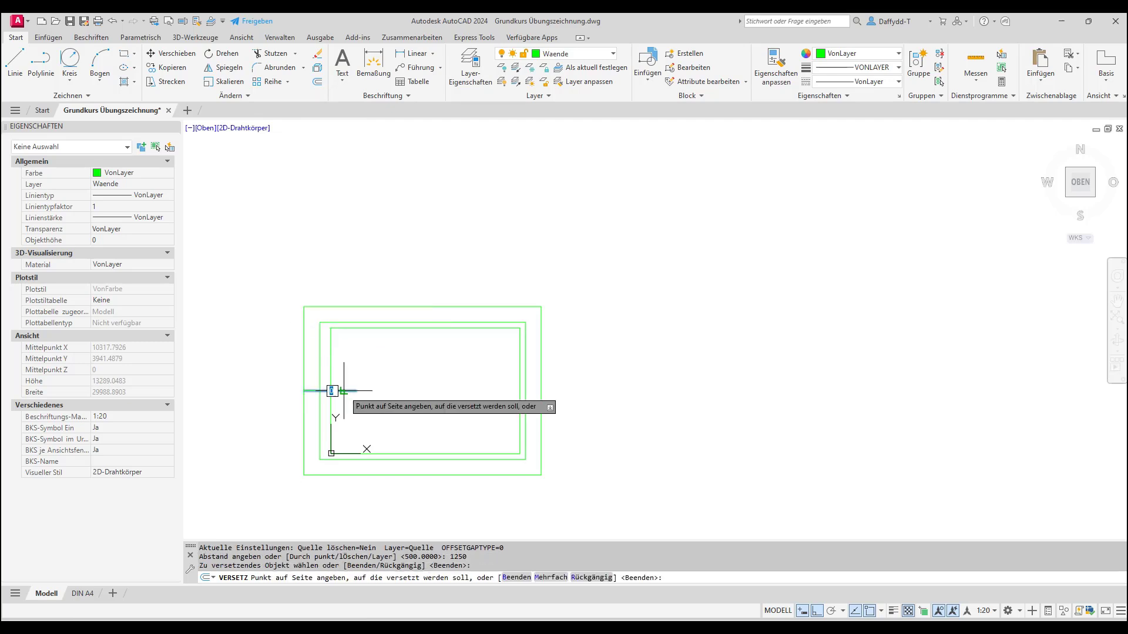
left_click(340, 376)
left_click(336, 390)
left_click(337, 405)
key("Return")
key("Return")
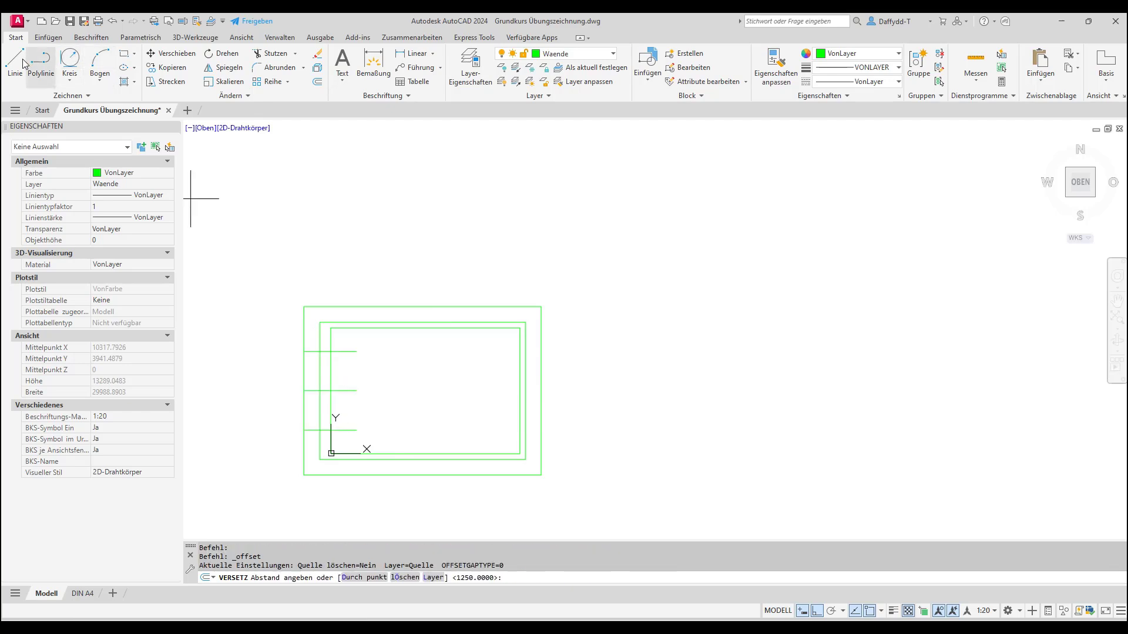
Copy the horizontal line right of the walls 875 above itself with Offset
left_click(15, 64)
left_click(580, 453)
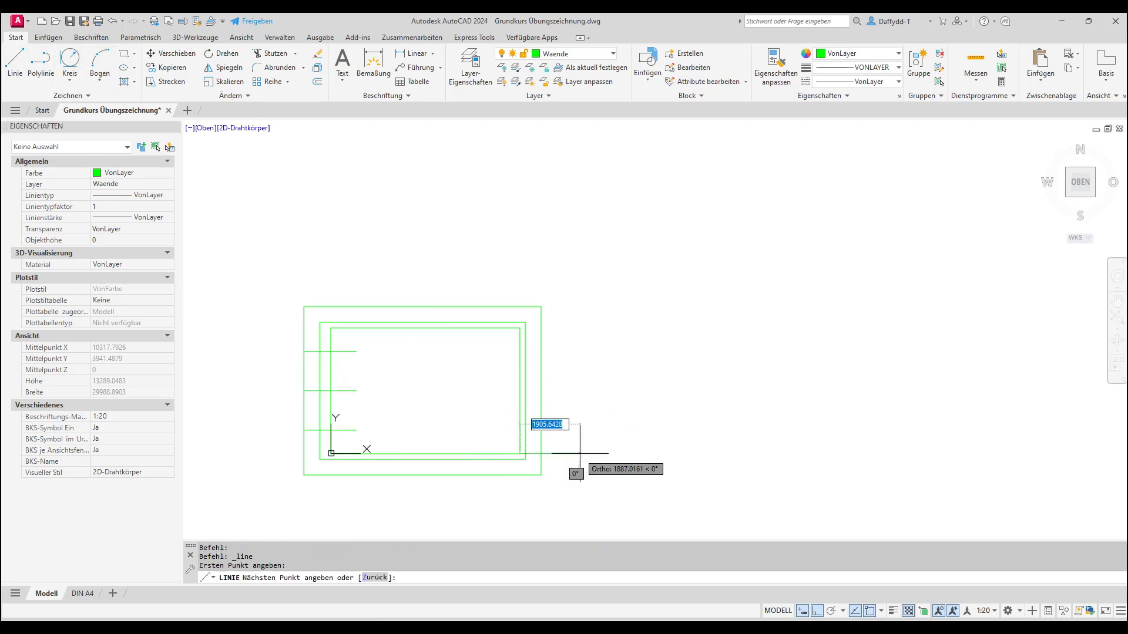
key("Return")
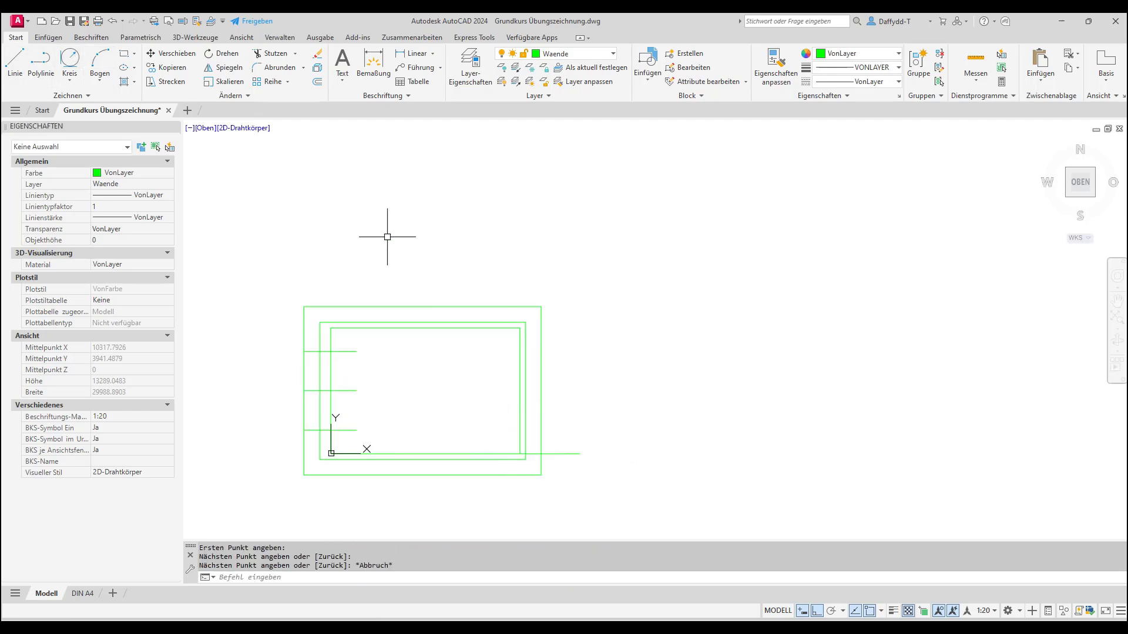
left_click(317, 81)
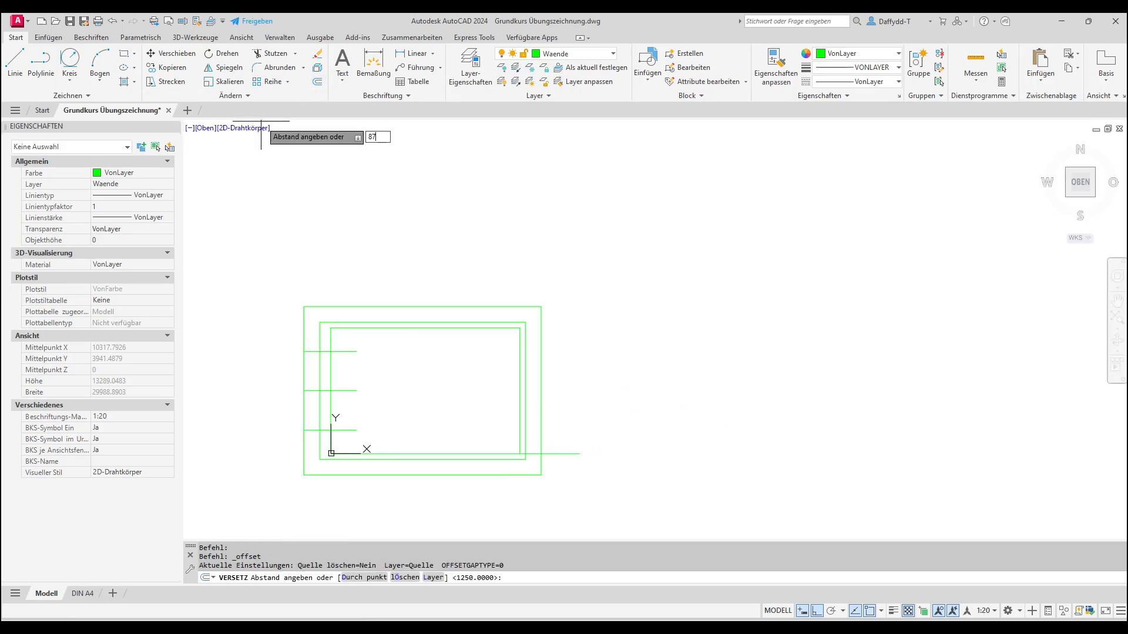
type("875")
key("Return")
left_click(567, 453)
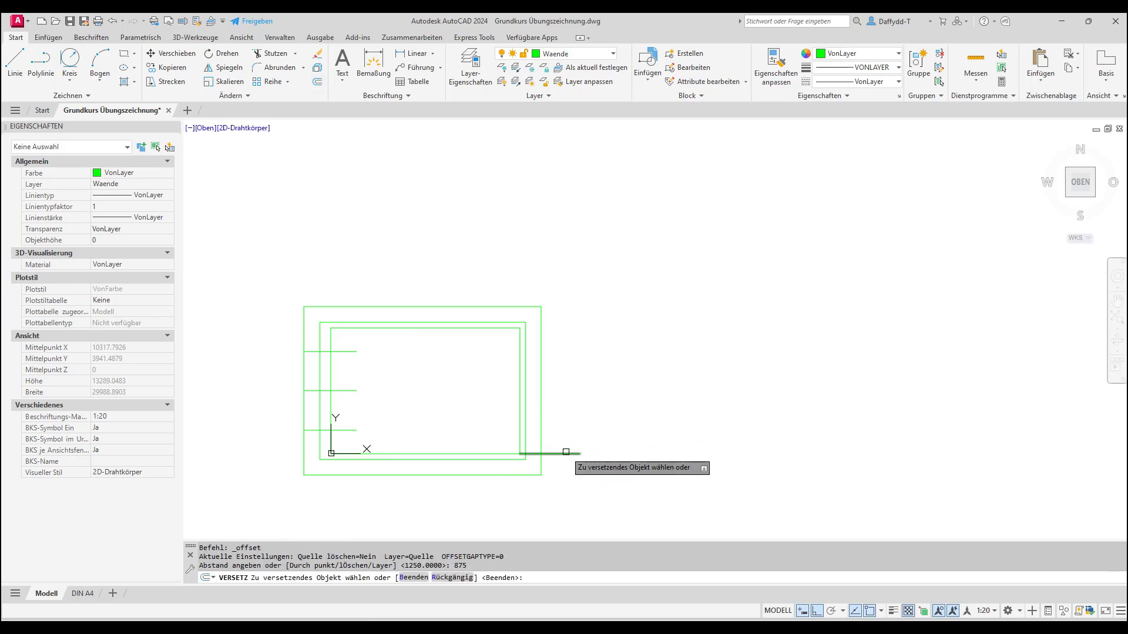
left_click(569, 430)
key("Return")
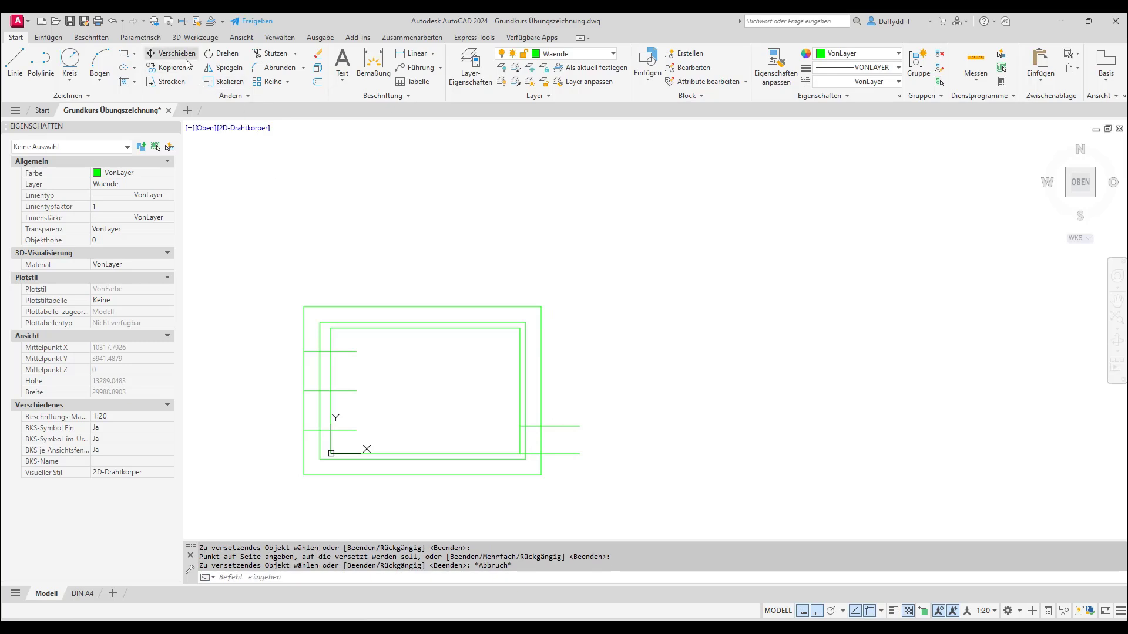
Move the two right-hand marker lines so they start at the inner wall
left_click(160, 53)
left_click(601, 364)
left_click(549, 481)
key("Return")
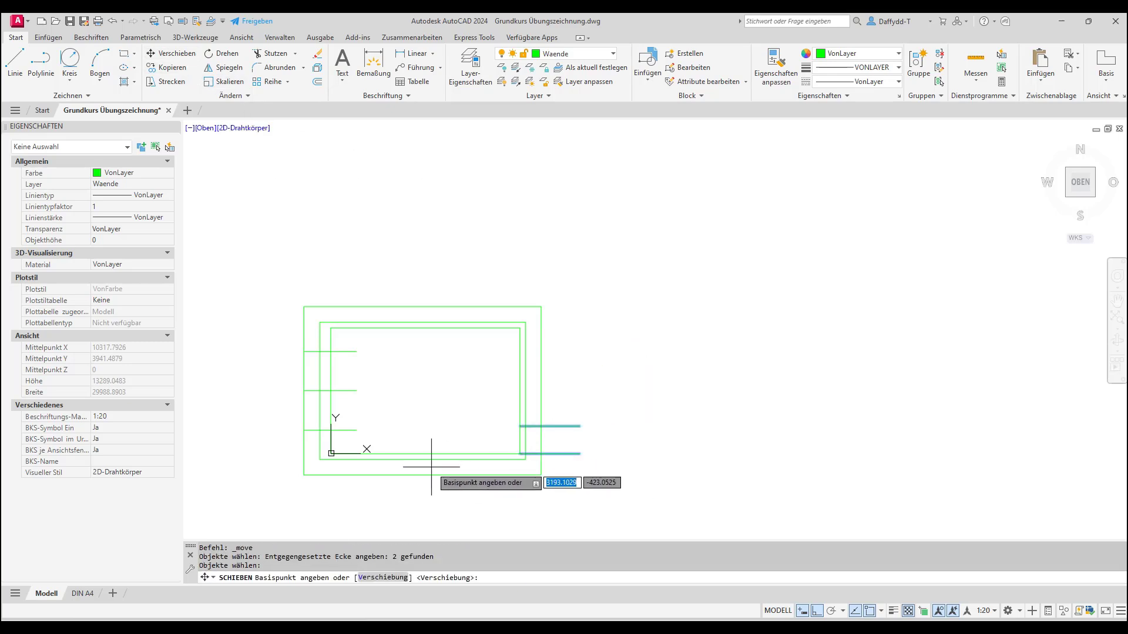
left_click(422, 459)
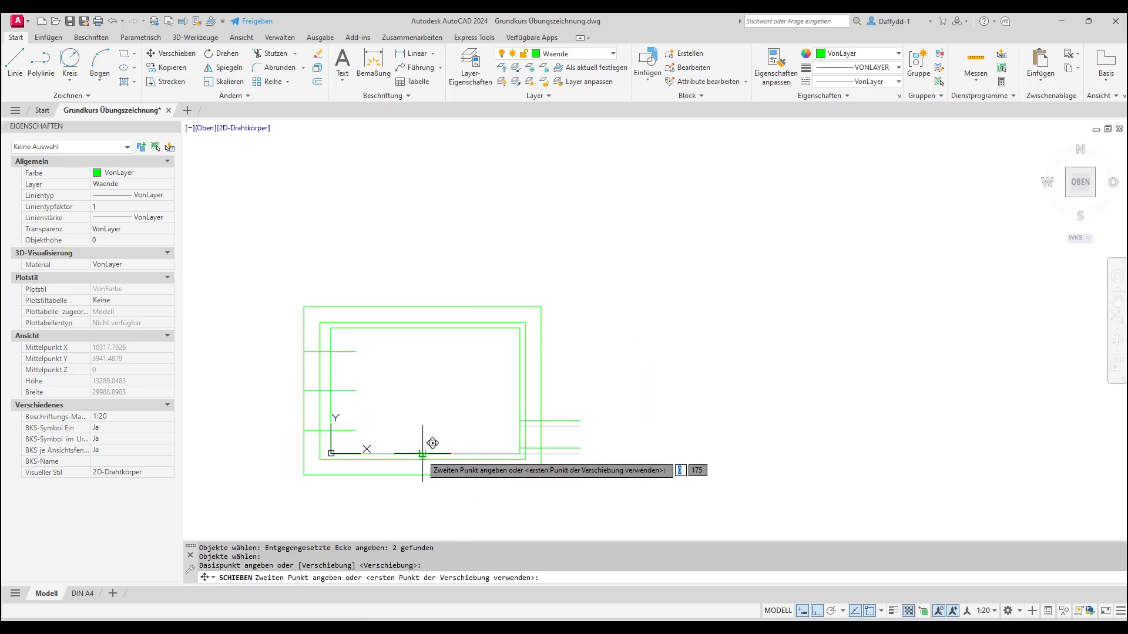
left_click(423, 453)
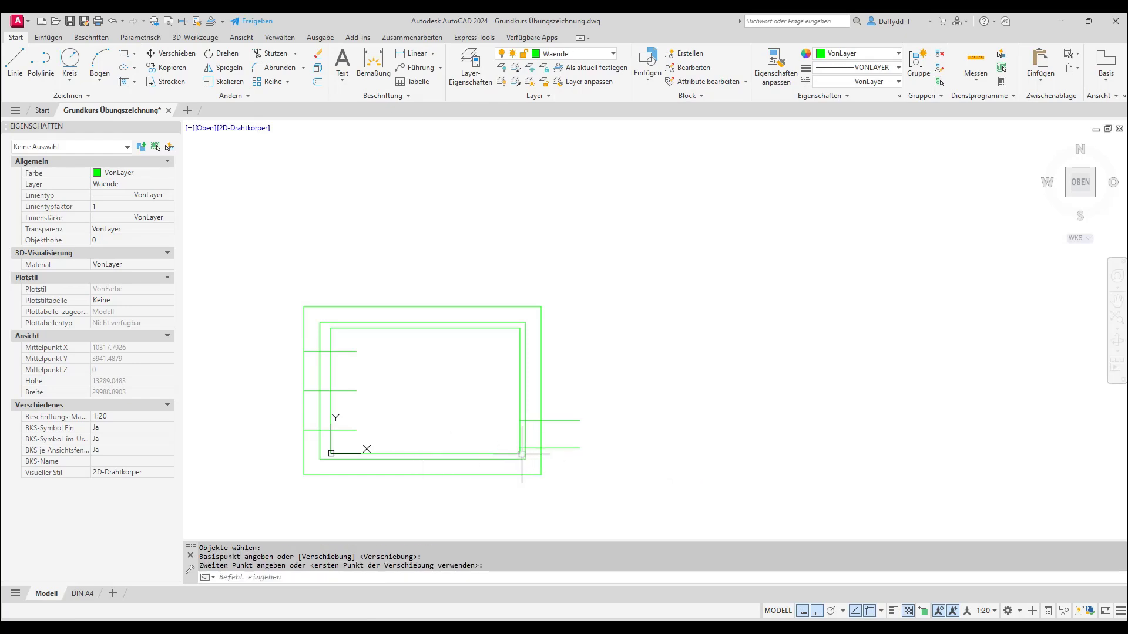
Start the Polylinie command for tracing the walls
scroll(522, 458, "up", 2)
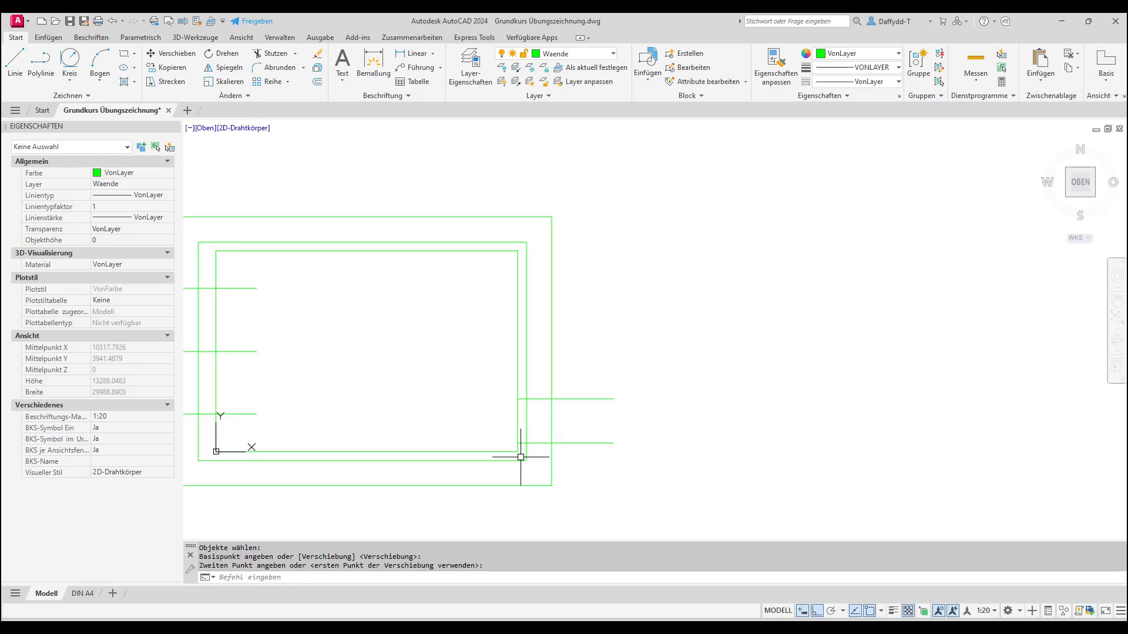
scroll(546, 452, "down", 2)
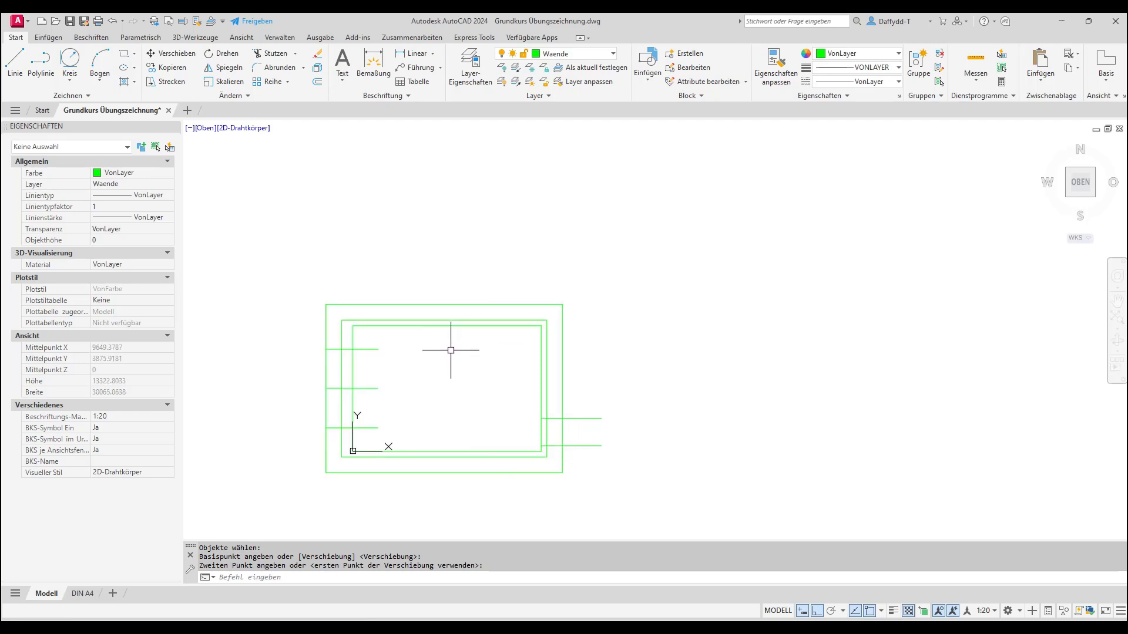
left_click(39, 64)
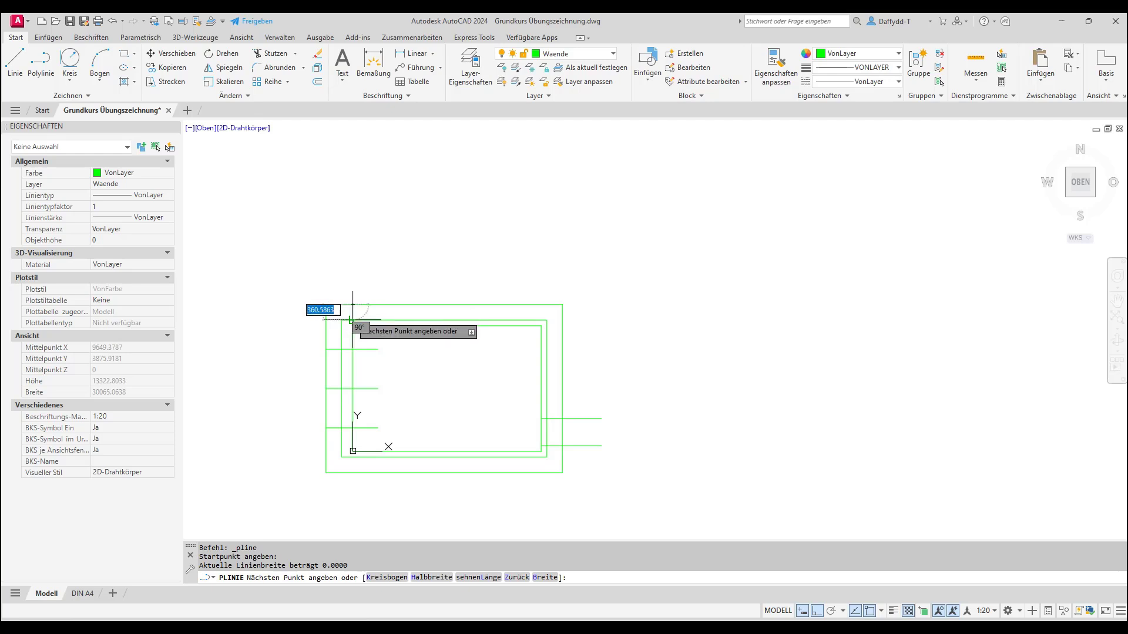
Trace a polyline from the outer top-left corner along the top wall and around the right opening
left_click(353, 321)
left_click(547, 320)
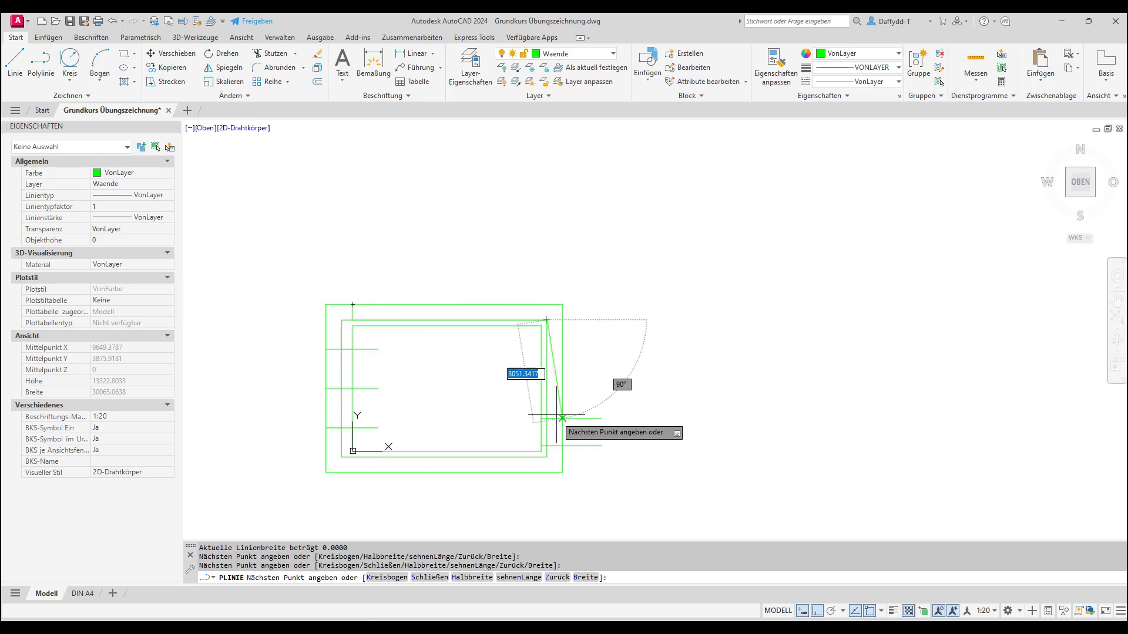
left_click(546, 418)
left_click(541, 419)
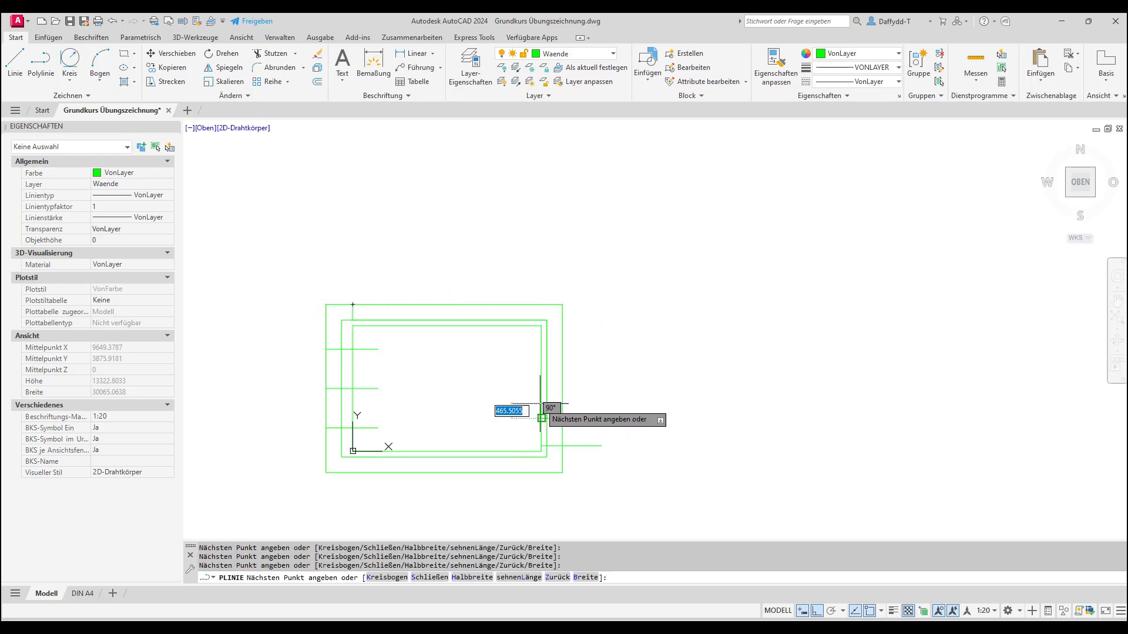
left_click(541, 326)
left_click(353, 326)
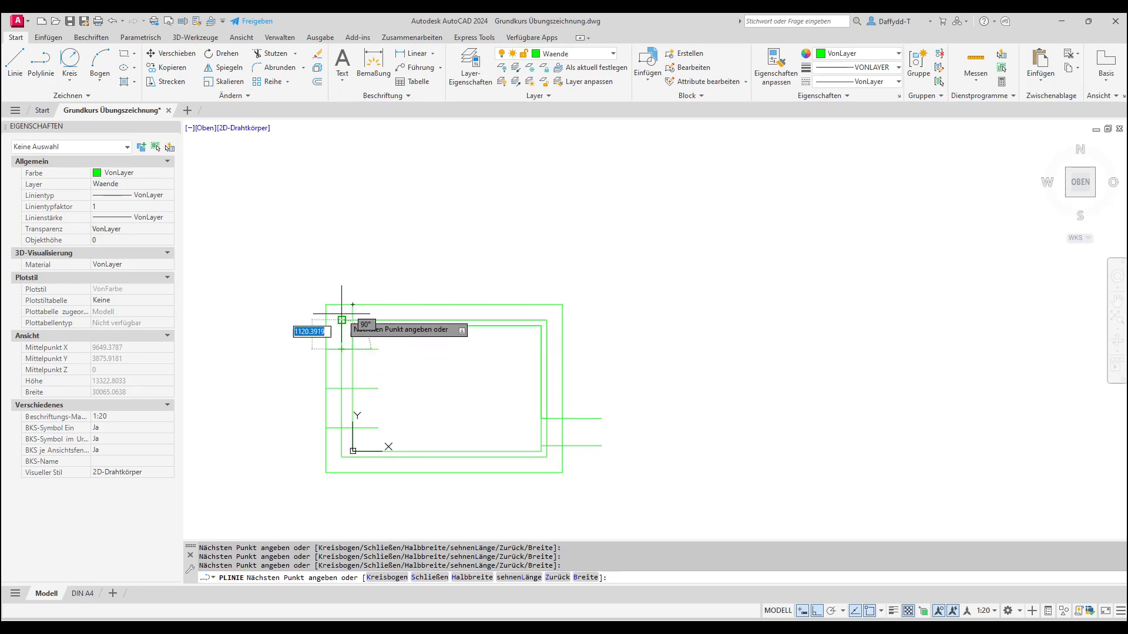
key("Escape")
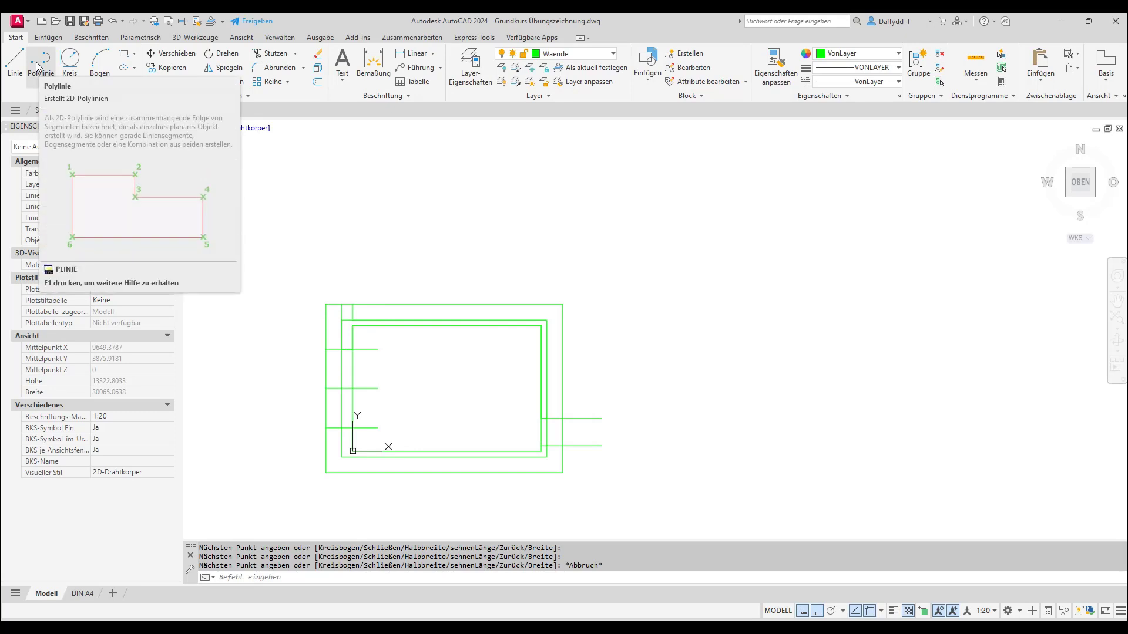
Trace a second polyline from the lower-left wall corner along the left and inner wall lines
left_click(38, 61)
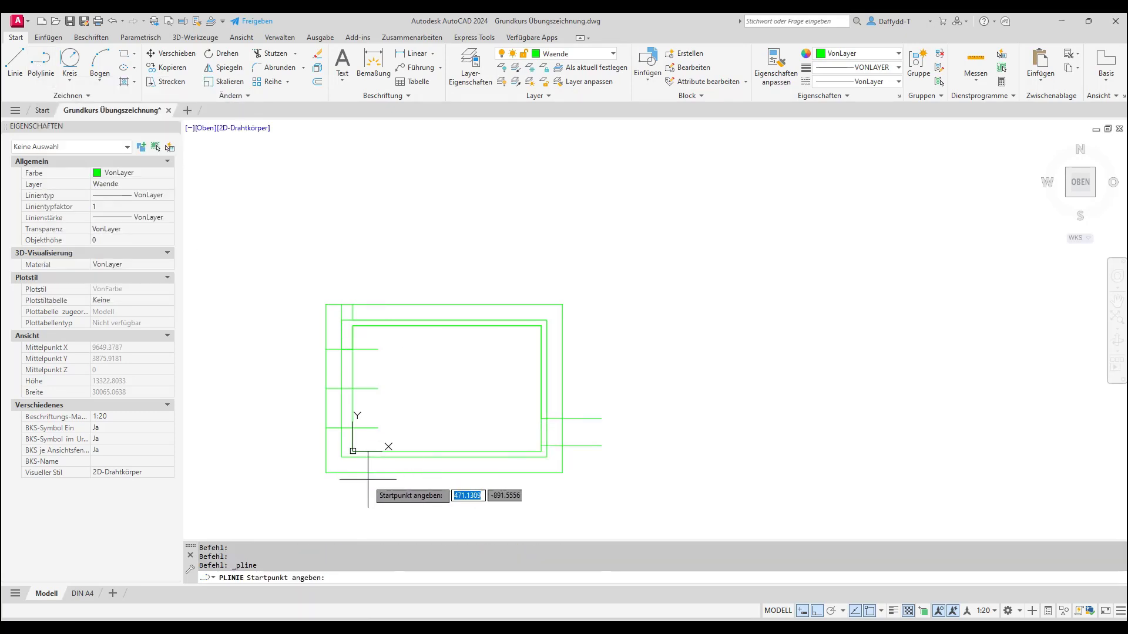
scroll(359, 473, "up", 4)
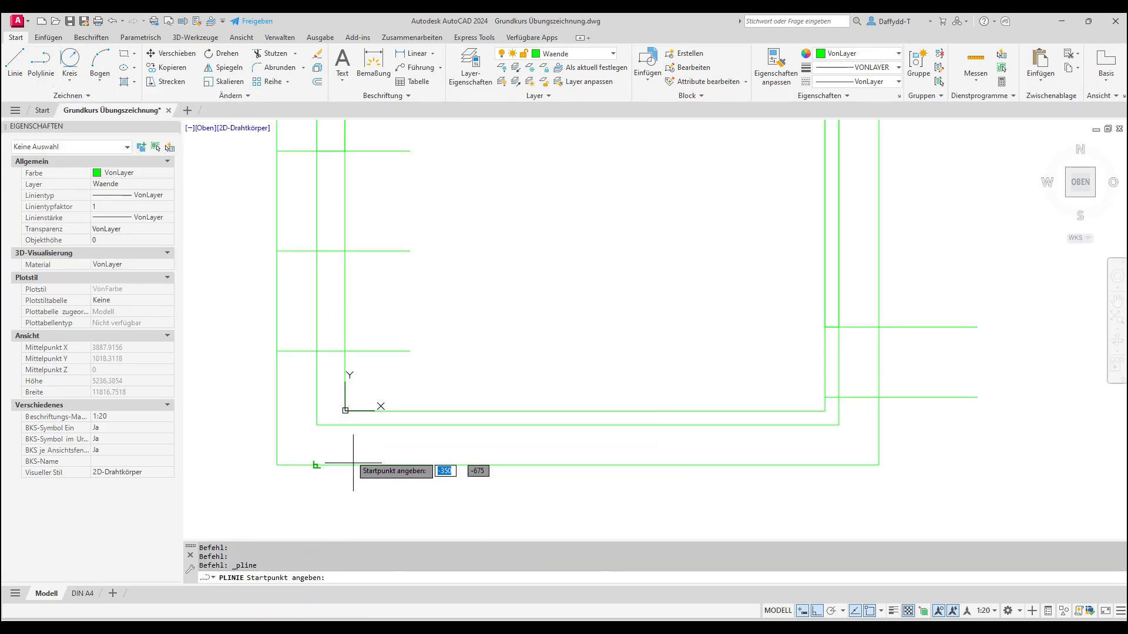
left_click(318, 465)
left_click(317, 351)
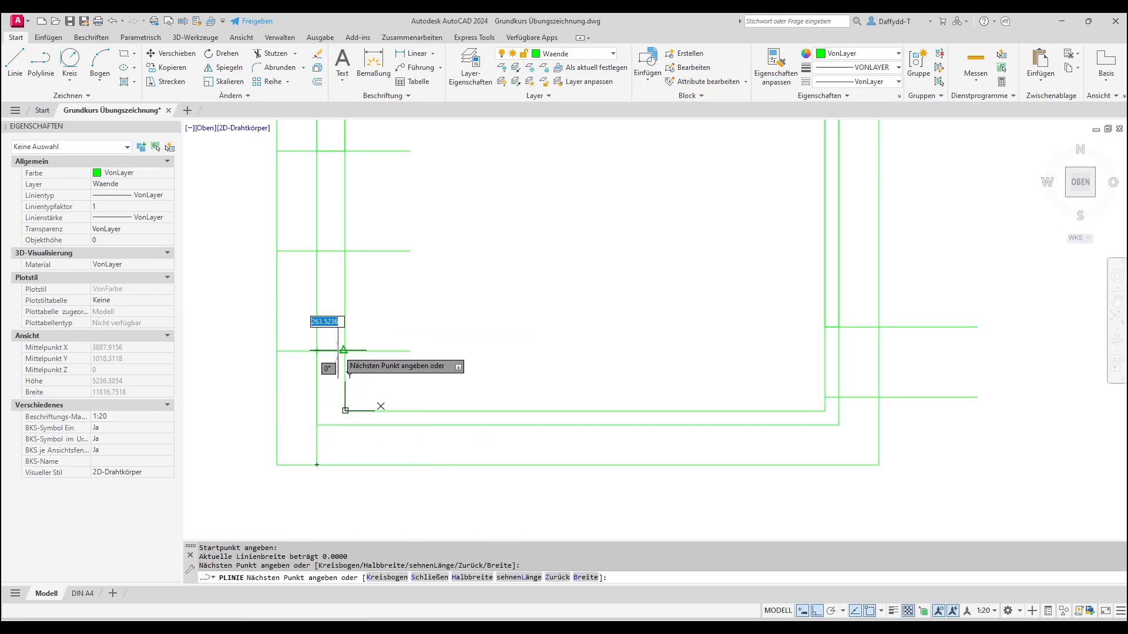
left_click(344, 350)
left_click(346, 410)
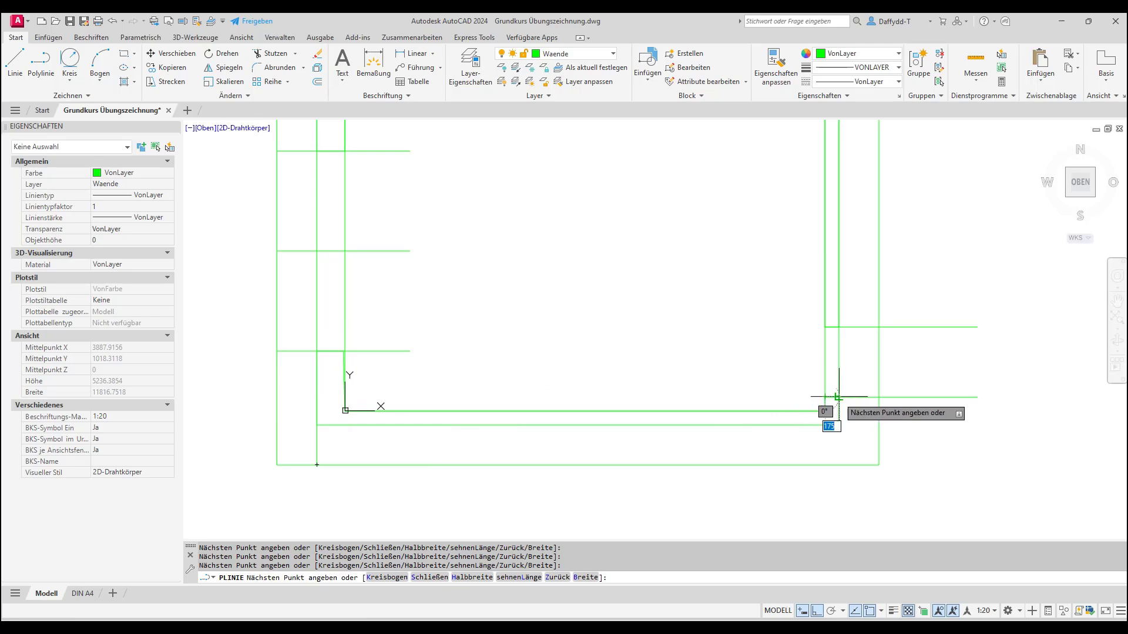
left_click(825, 411)
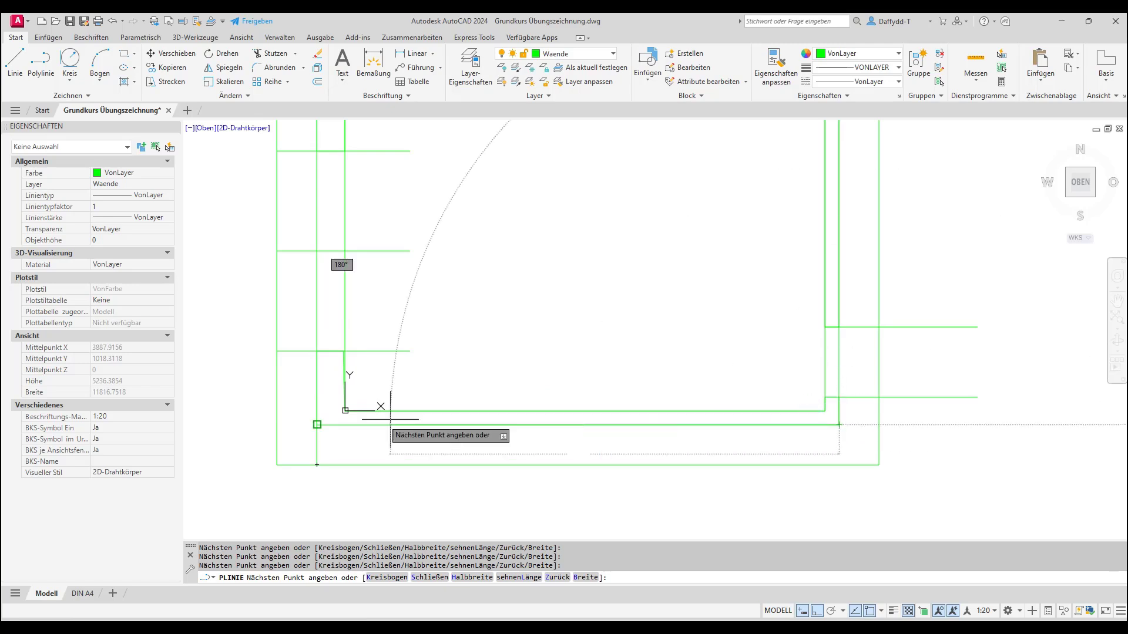
left_click(345, 424)
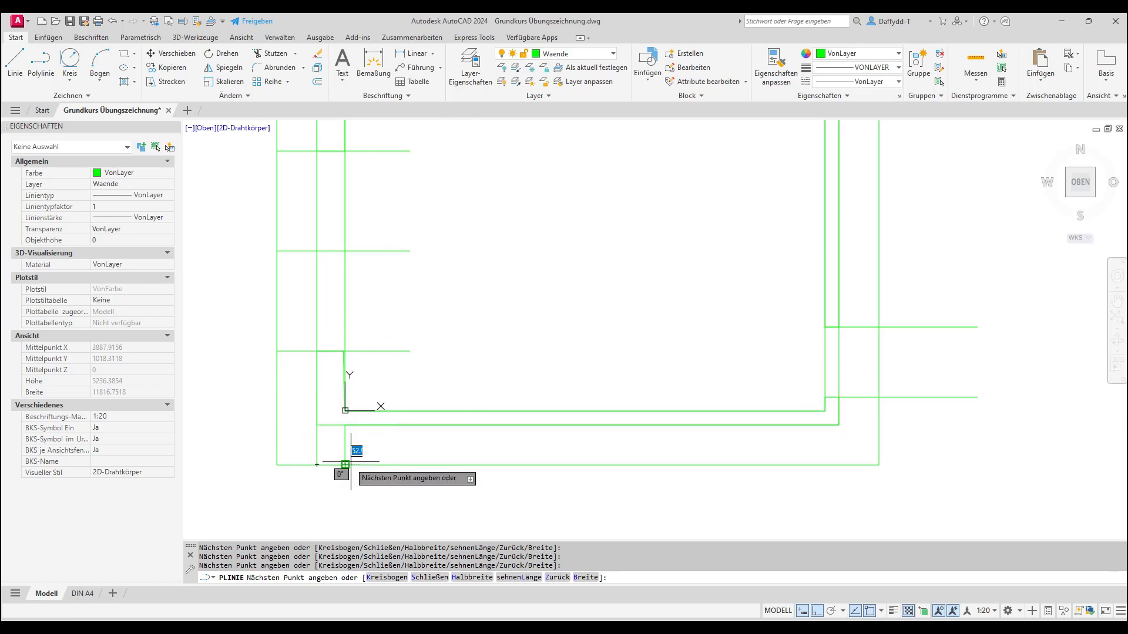
scroll(348, 399, "up", 6)
key("Escape")
Correct the traced polyline's top corner vertex by dragging its grip
left_click(332, 223)
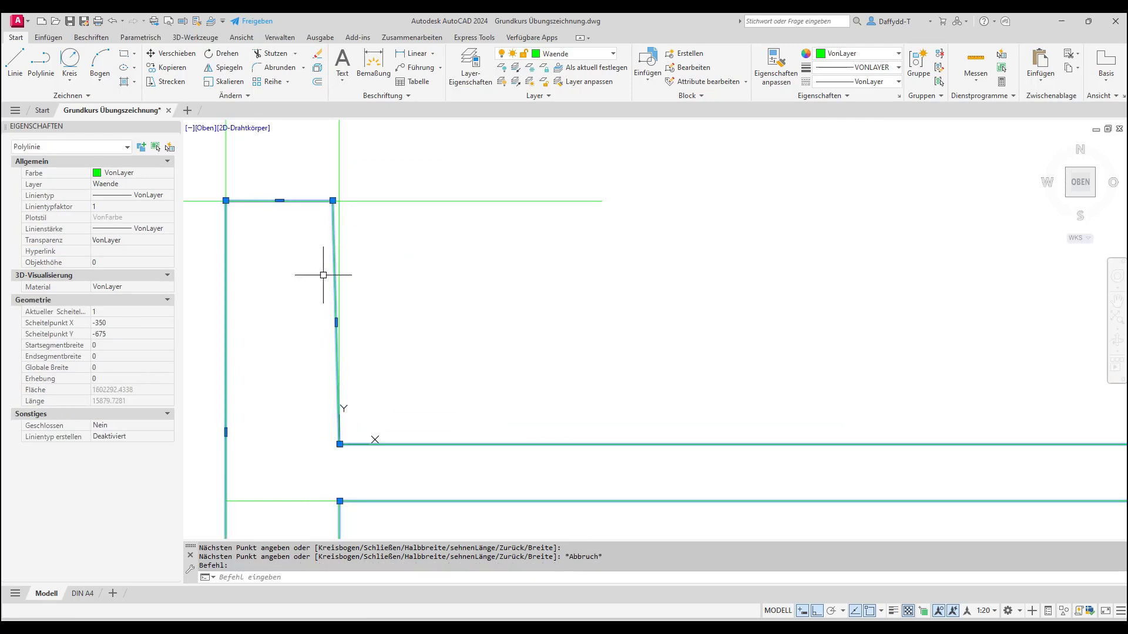
scroll(329, 202, "up", 3)
left_click(308, 206)
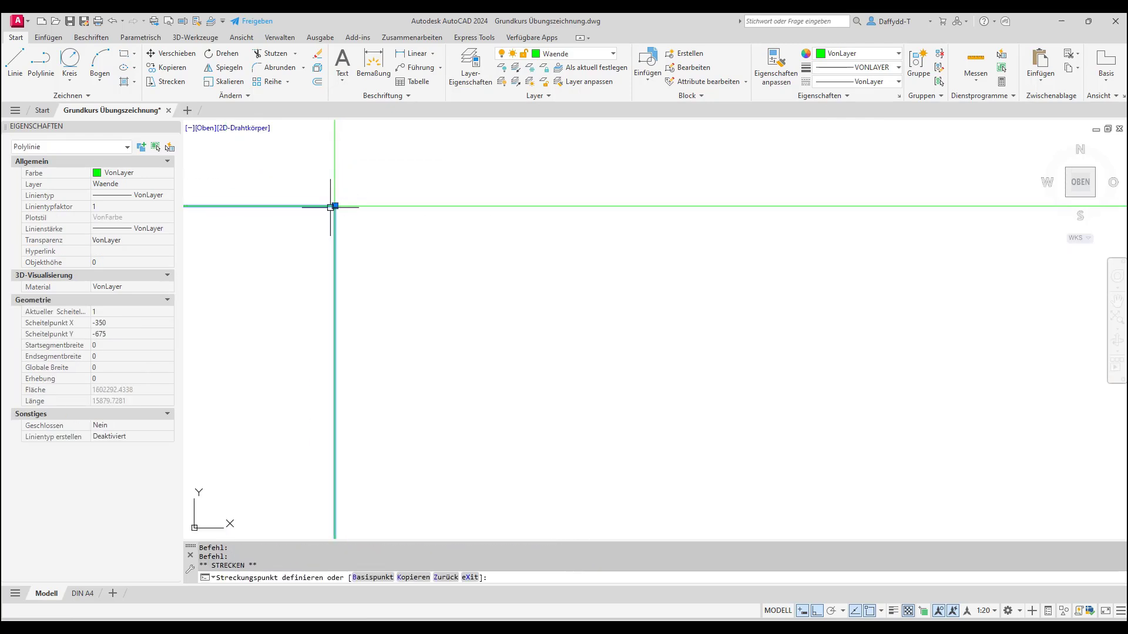
left_click(334, 206)
scroll(287, 294, "down", 3)
scroll(296, 311, "down", 2)
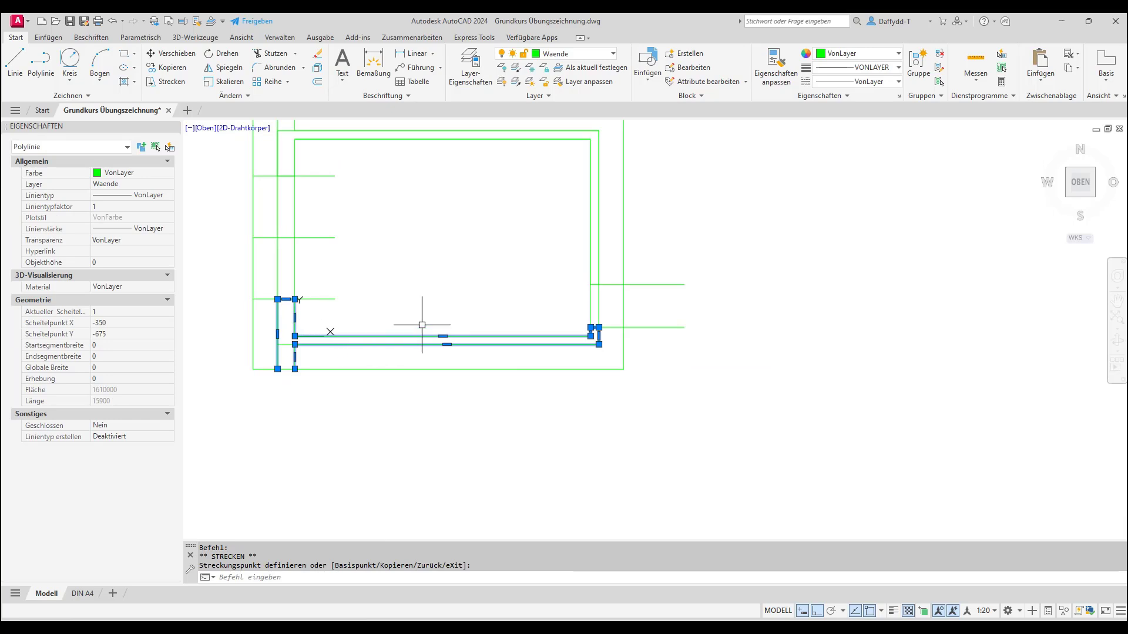
key("Escape")
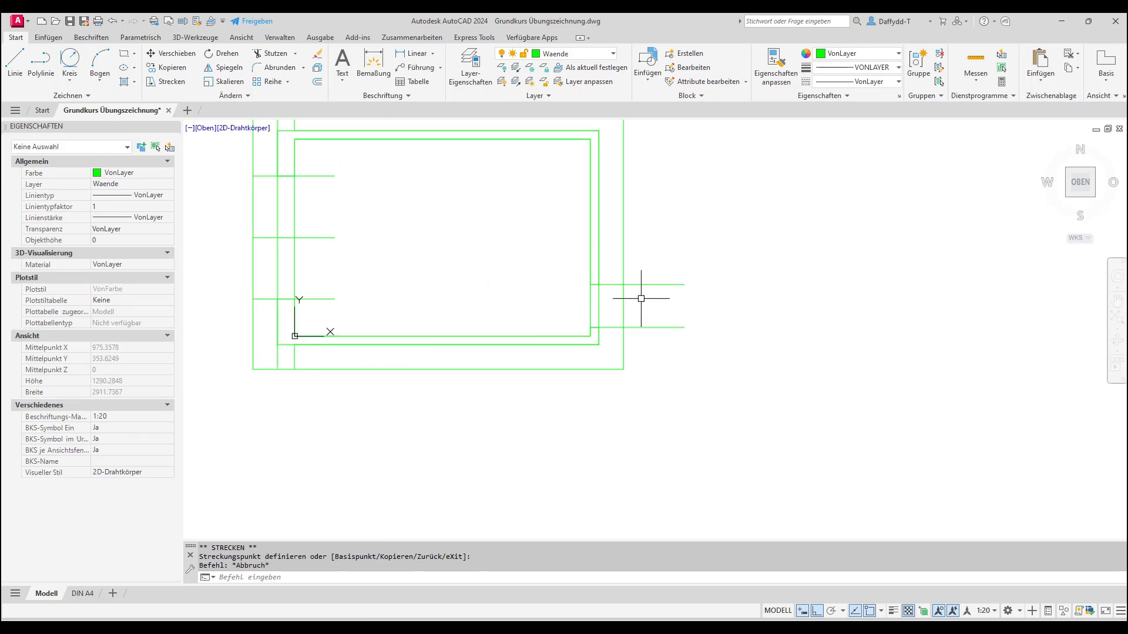
Erase the seven old rectangles and guide lines, then select the outer border rectangle
left_click(609, 302)
left_click(587, 303)
left_click(682, 265)
left_click(646, 335)
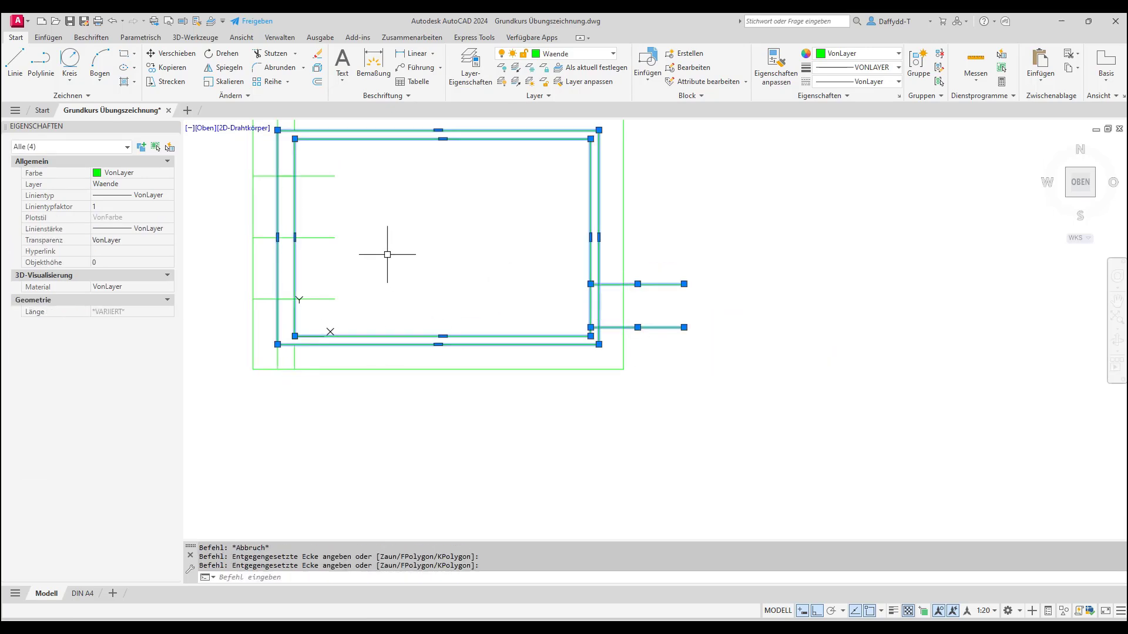
left_click(339, 165)
left_click(326, 306)
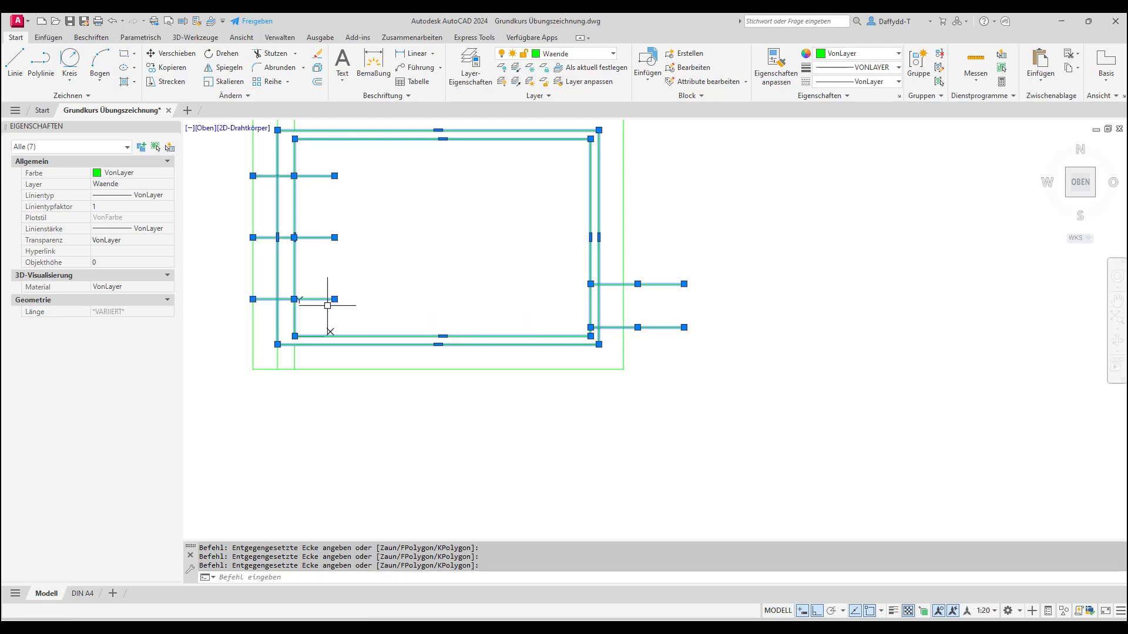
key("Delete")
scroll(360, 360, "down", 2)
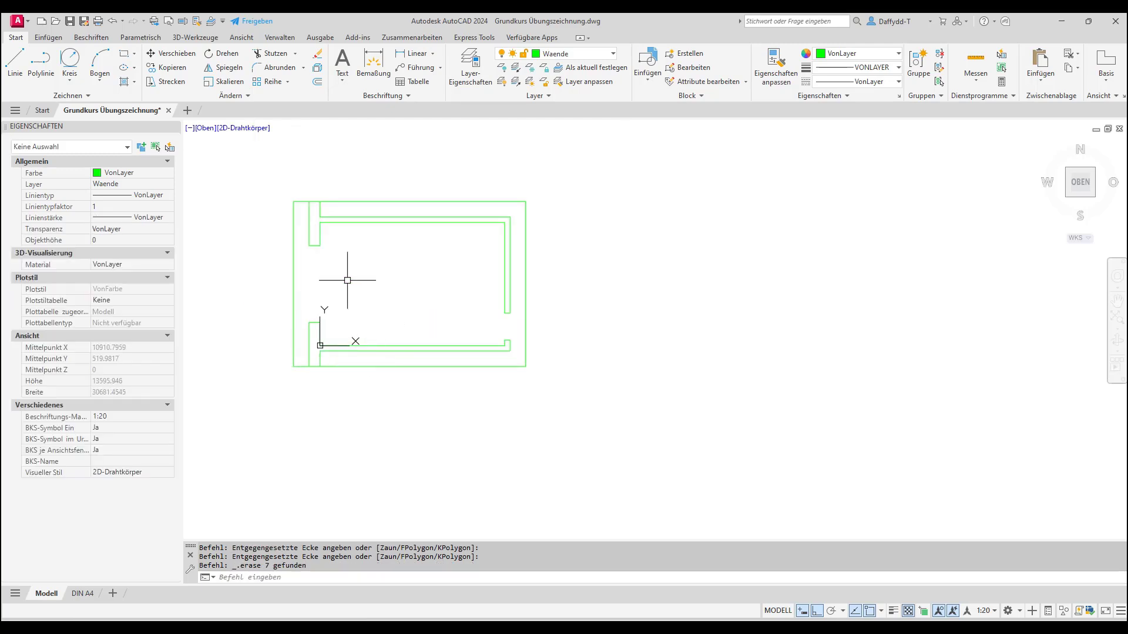
left_click(292, 267)
Move the selected outer border rectangle onto the Hilfslinien layer
left_click(547, 54)
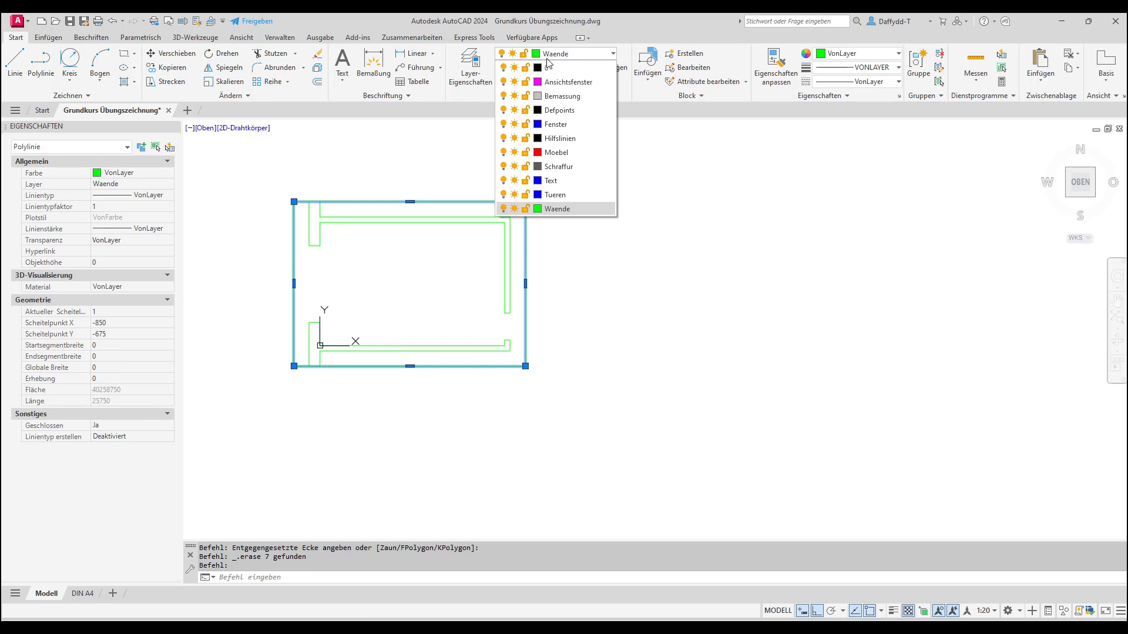
left_click(564, 138)
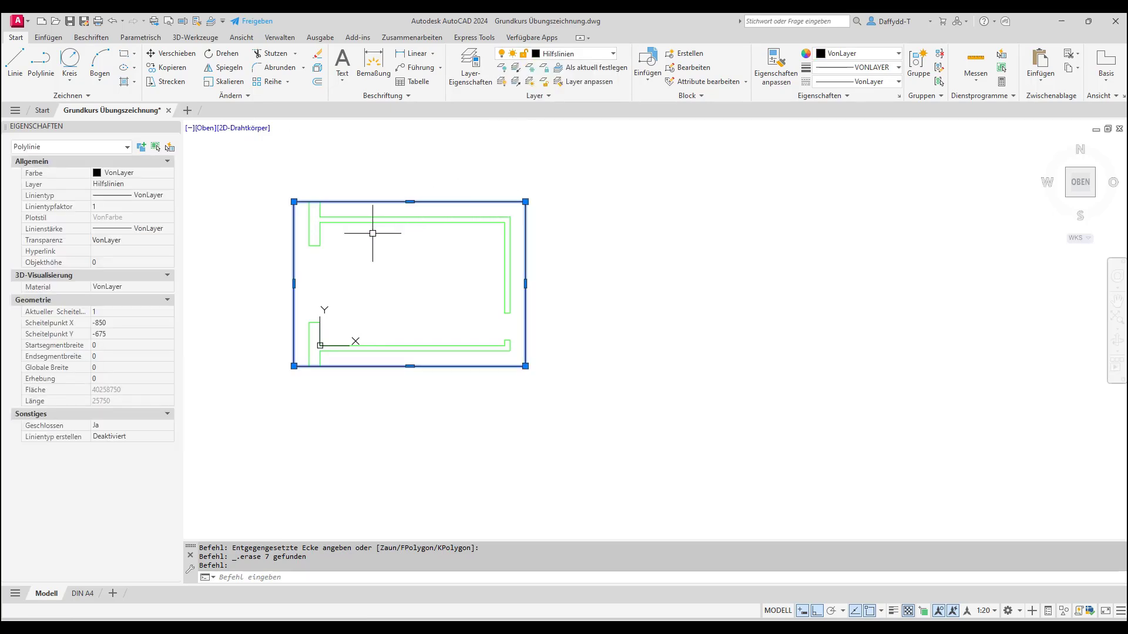
scroll(312, 228, "up", 2)
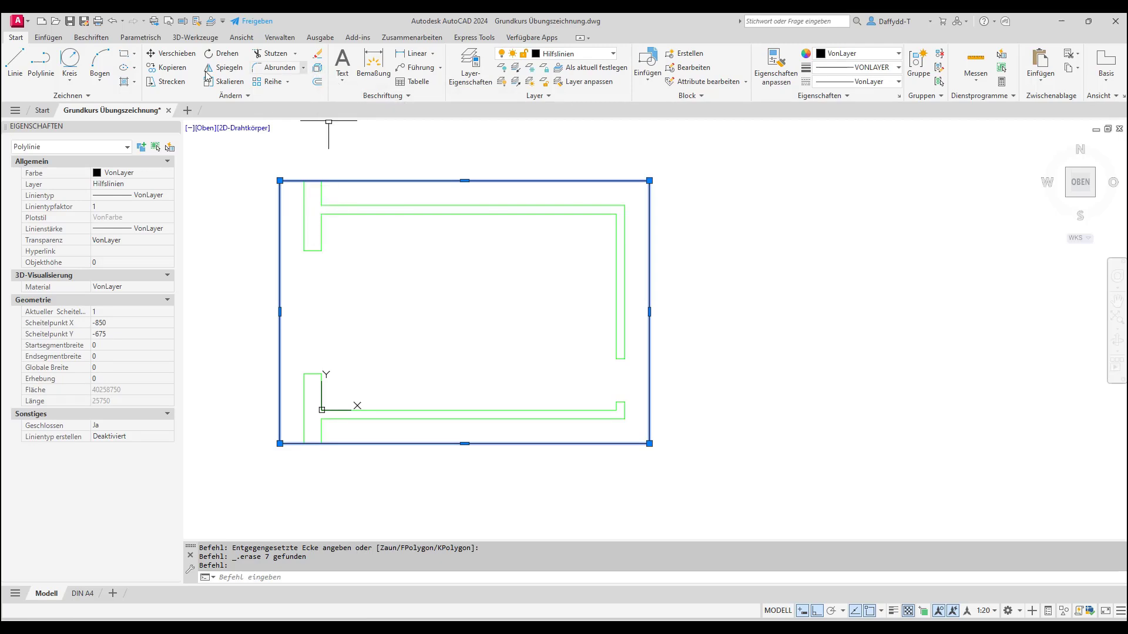
key("Escape")
Make Hilfslinien the current layer by matching the frame rectangle's layer
left_click(13, 61)
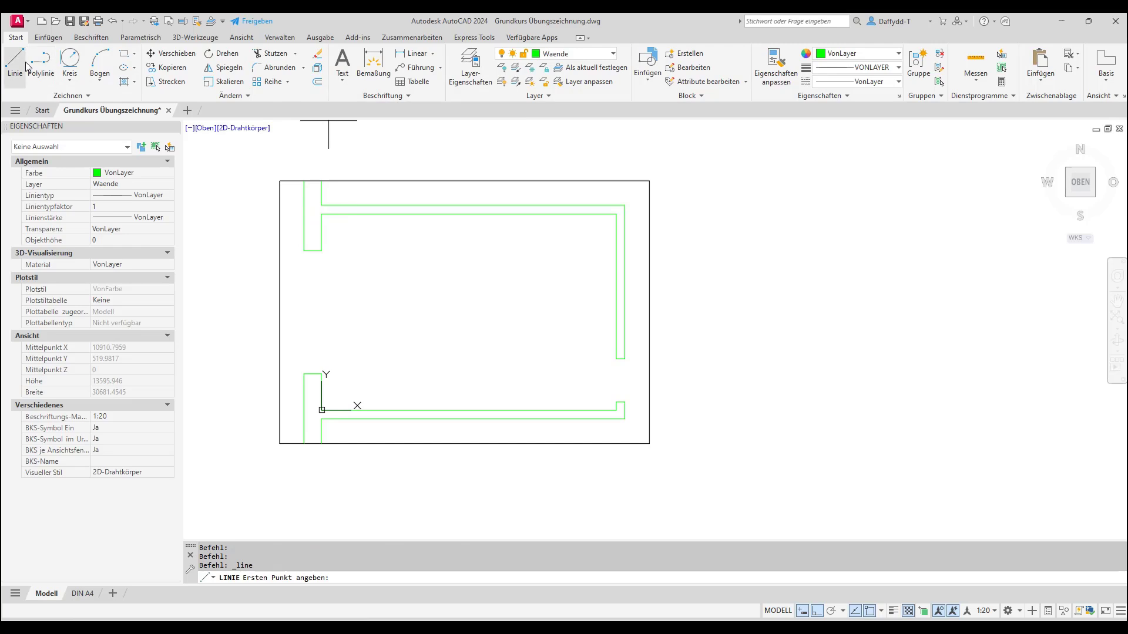
key("Escape")
left_click(567, 67)
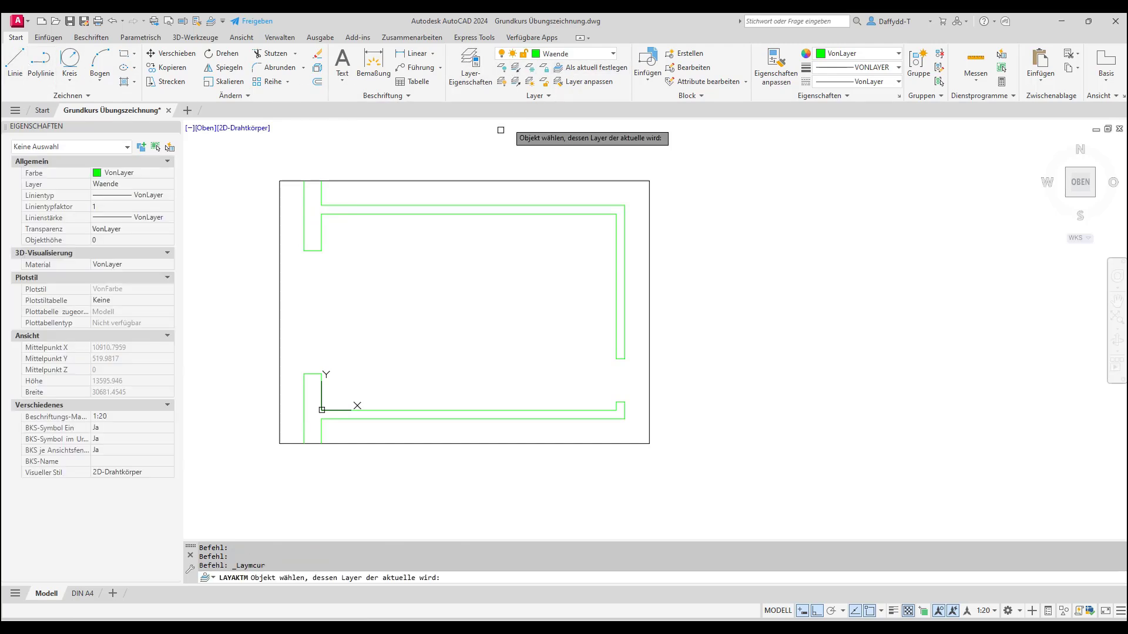
left_click(440, 181)
Draw a short line from the top wall to the frame, then delete the rectangular frame
left_click(16, 66)
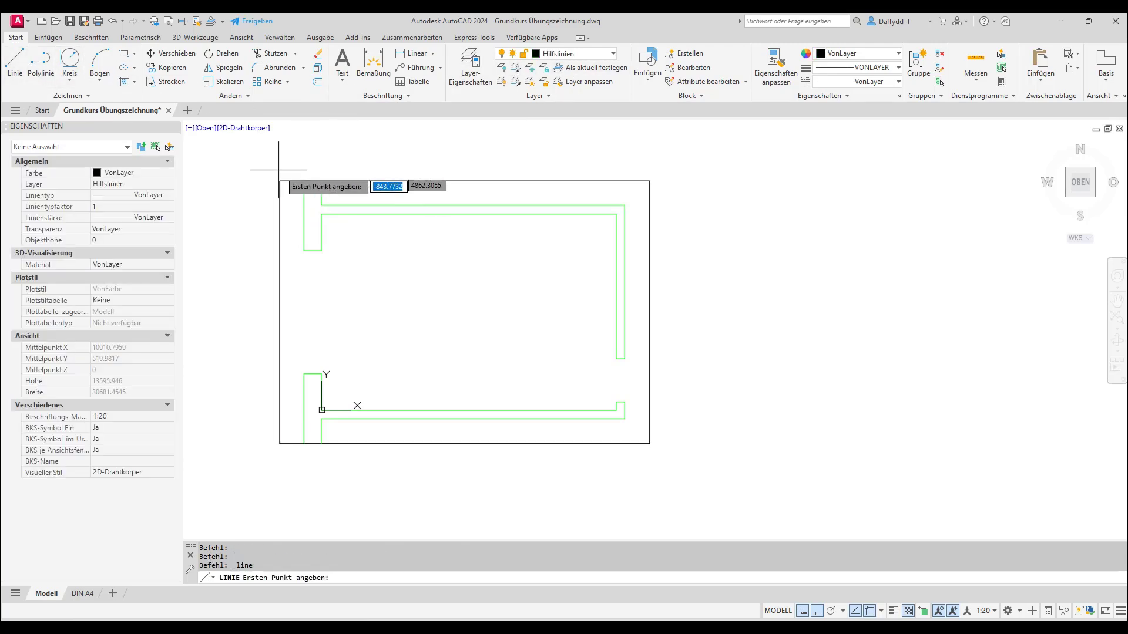
left_click(320, 191)
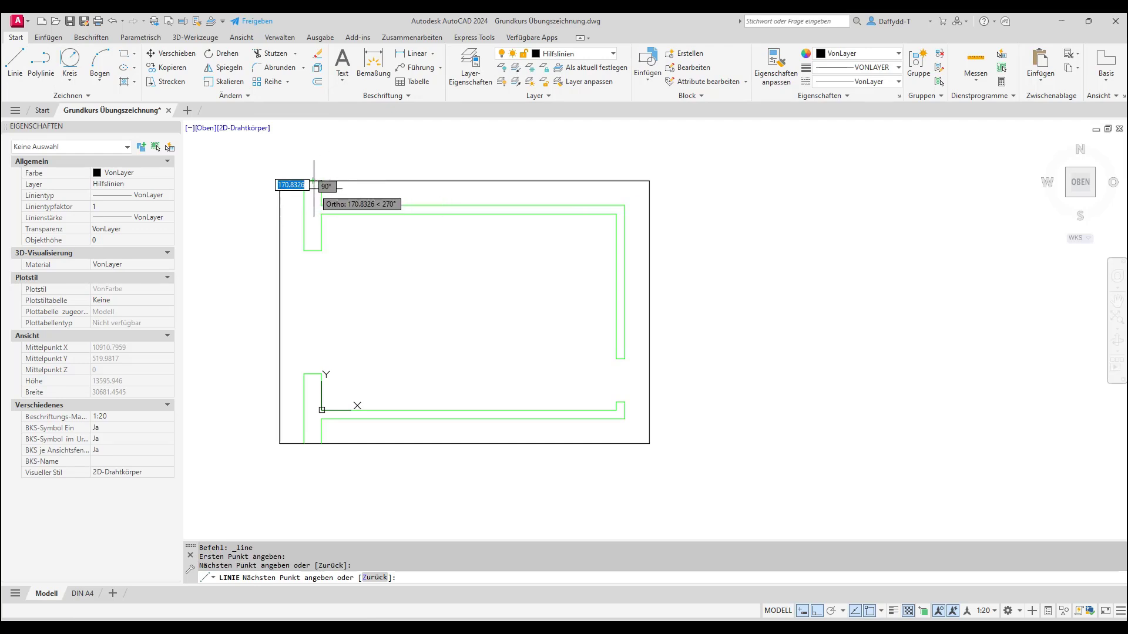
left_click(320, 181)
key("Return")
key("Return")
left_click(322, 443)
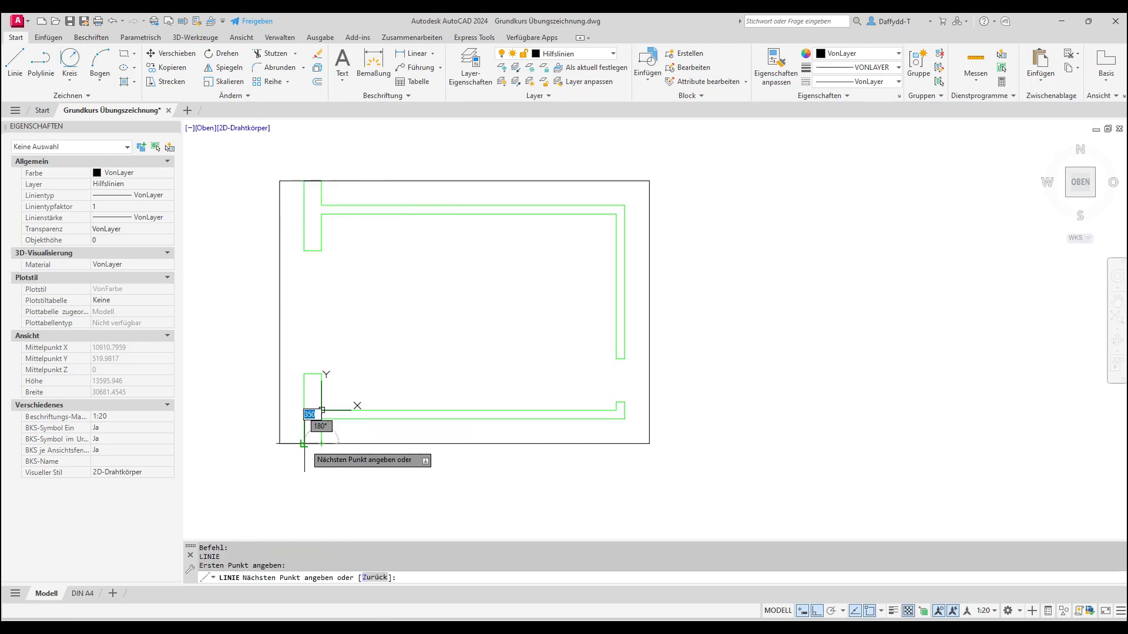
key("Return")
left_click(325, 444)
key("Delete")
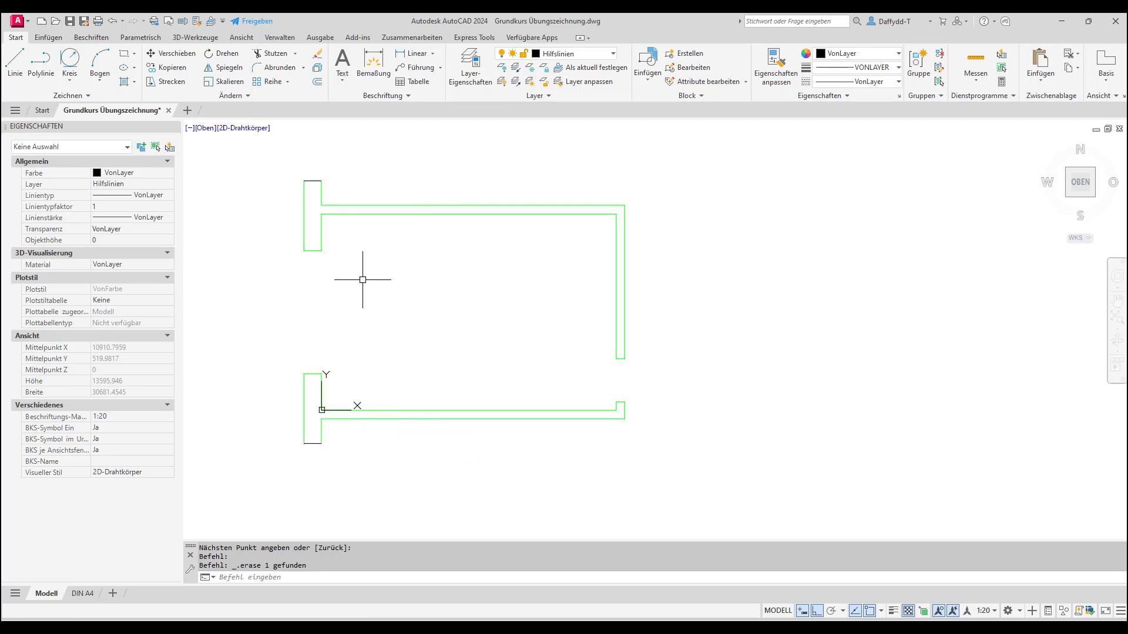
Make Waende the current layer again, matching it from a wall line
left_click(561, 54)
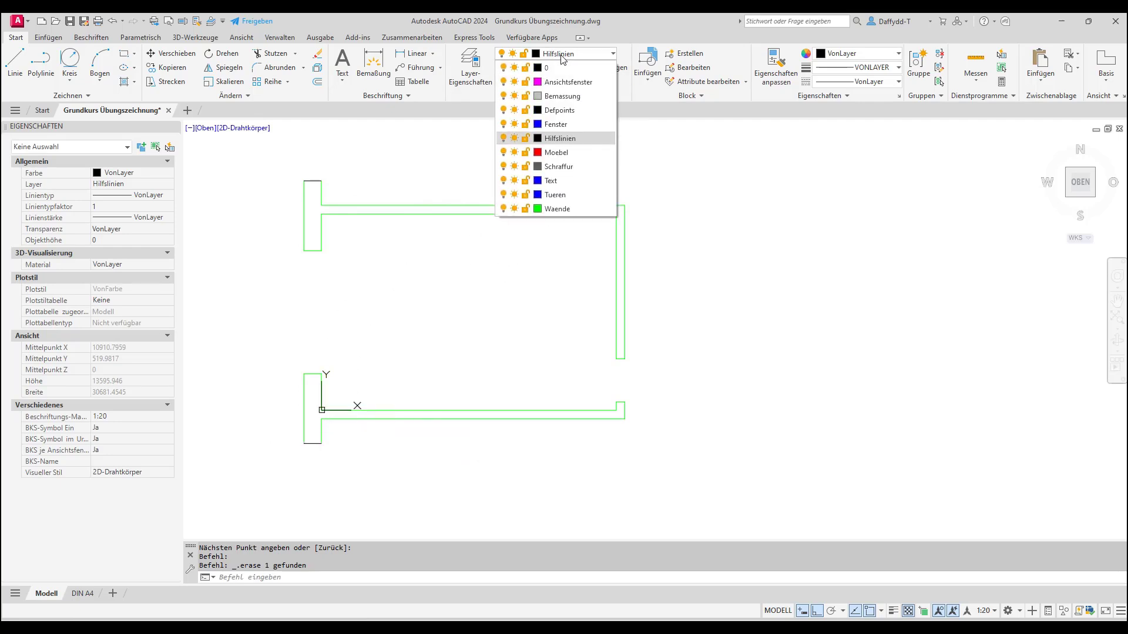
left_click(557, 208)
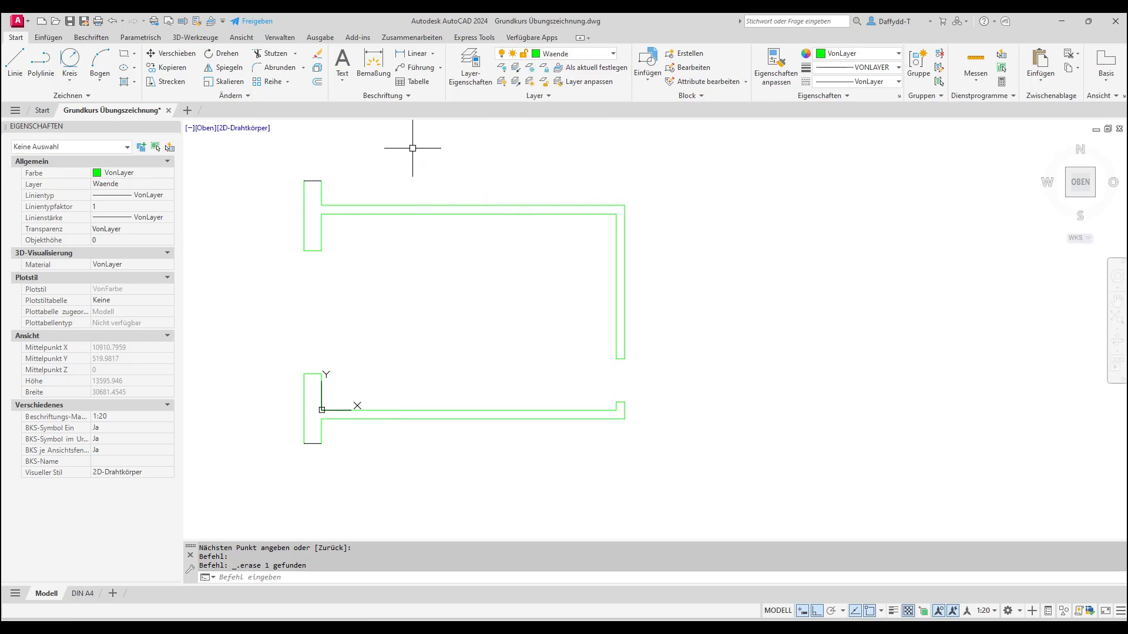
left_click(579, 68)
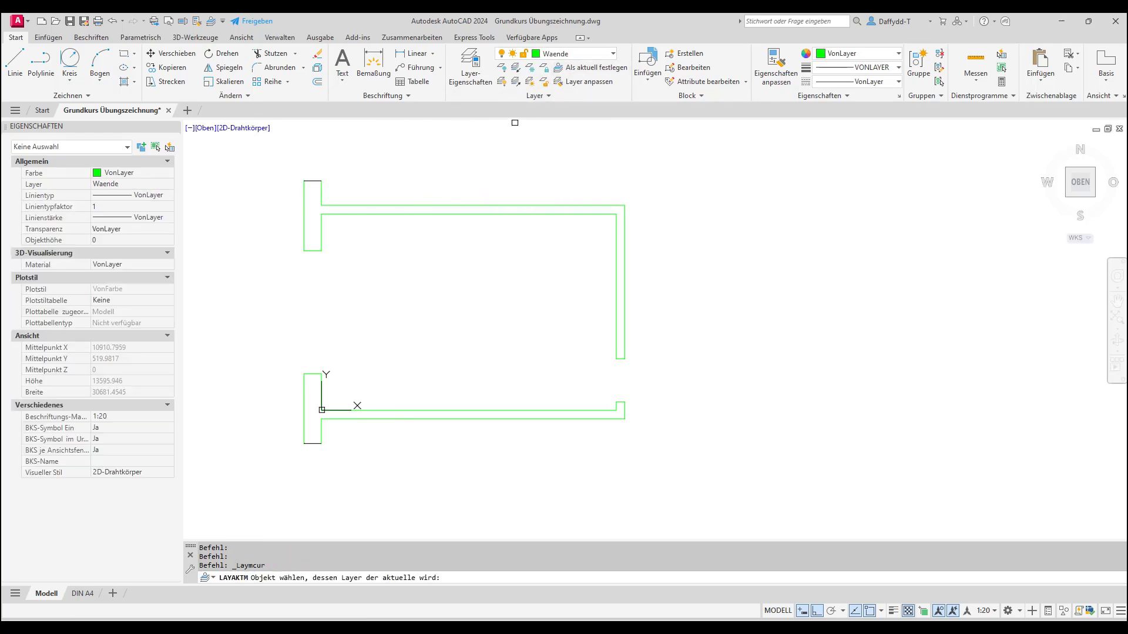
left_click(425, 205)
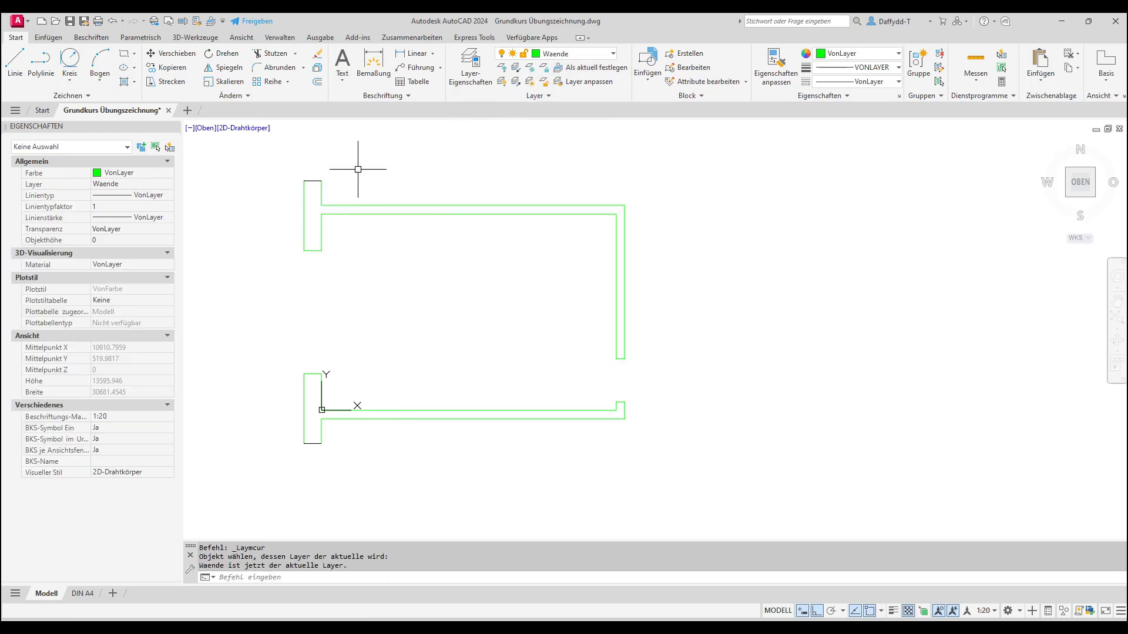
Draw a vertical line down the outer edge of the left wall opening
left_click(15, 62)
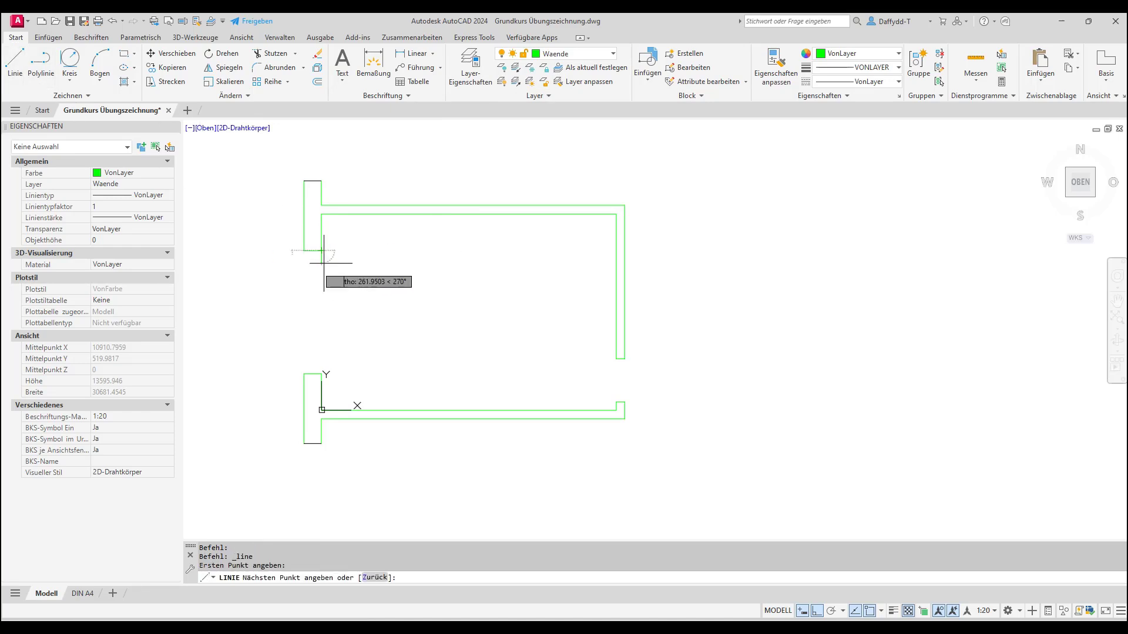
left_click(321, 373)
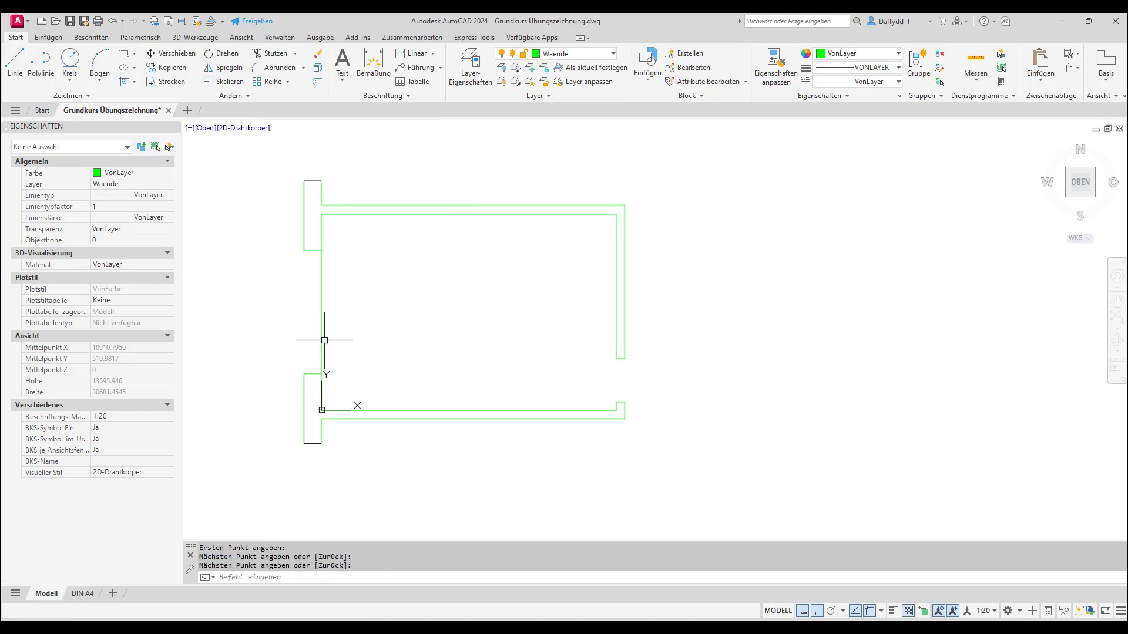
key("Return")
key("Return")
left_click(303, 250)
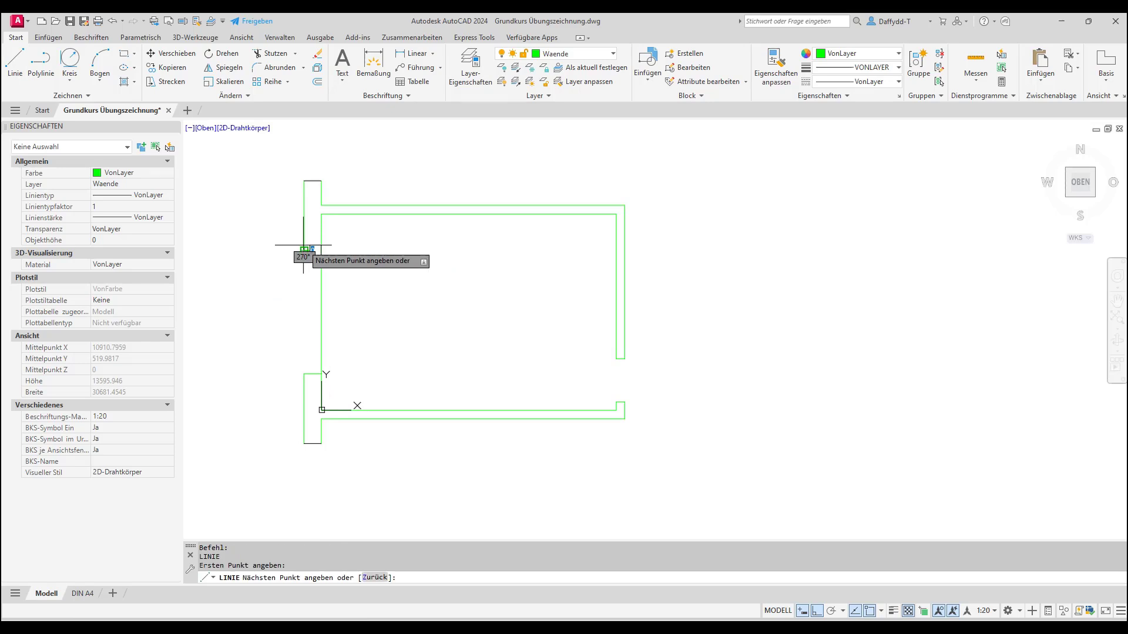
left_click(303, 373)
key("Escape")
Colour both vertical opening lines blue (Blau) and check the selection
left_click_drag(329, 352, 280, 341)
left_click(281, 340)
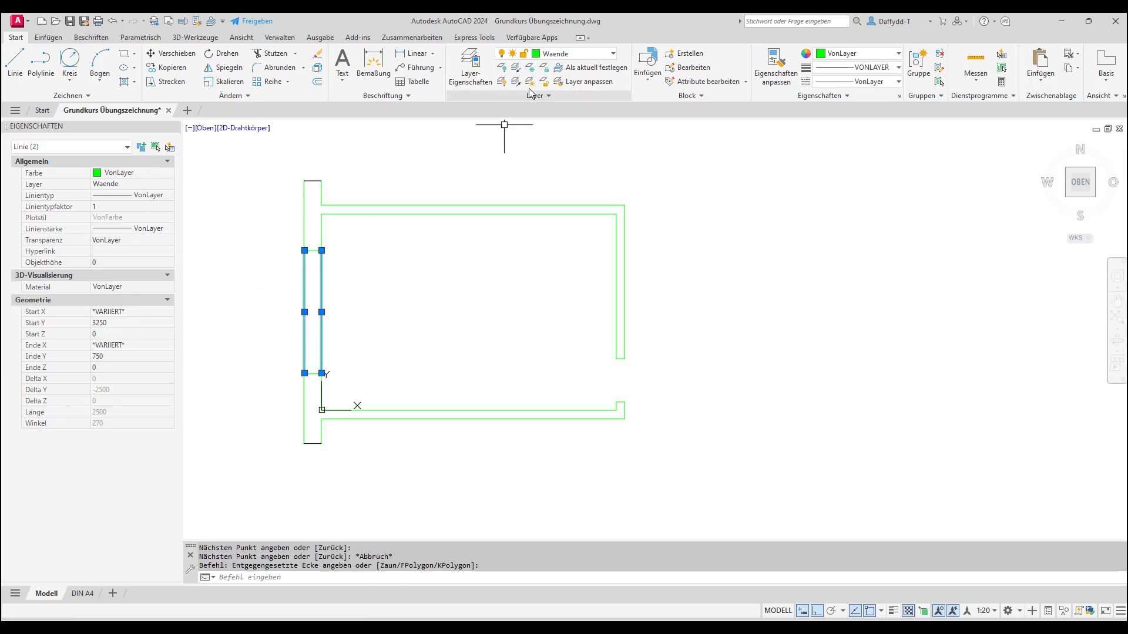
left_click(856, 55)
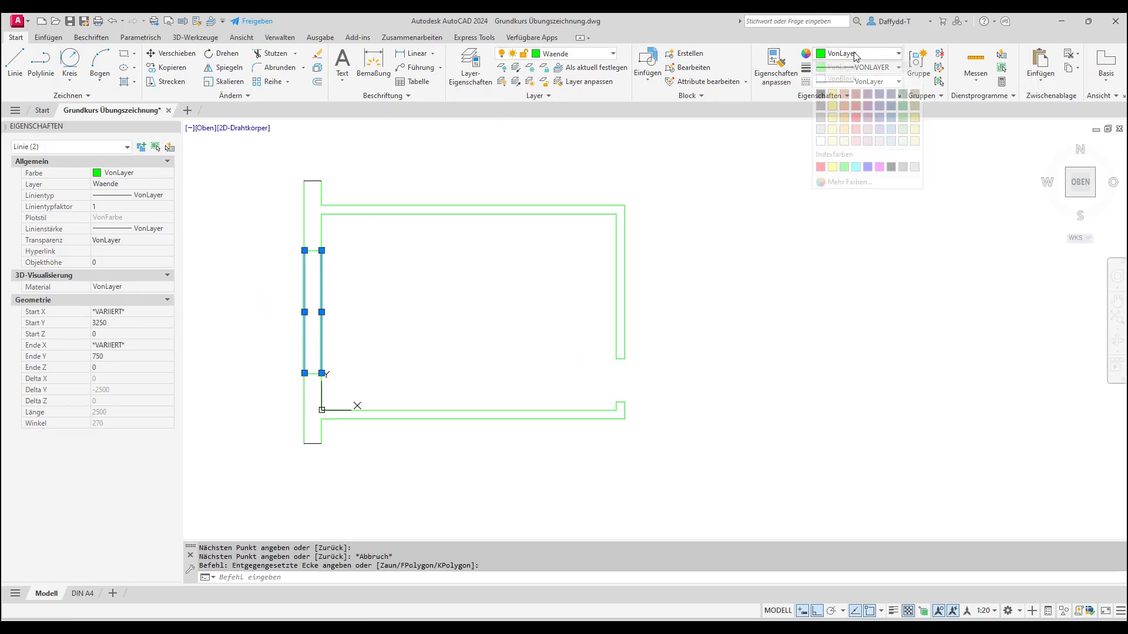
left_click(859, 150)
key("Escape")
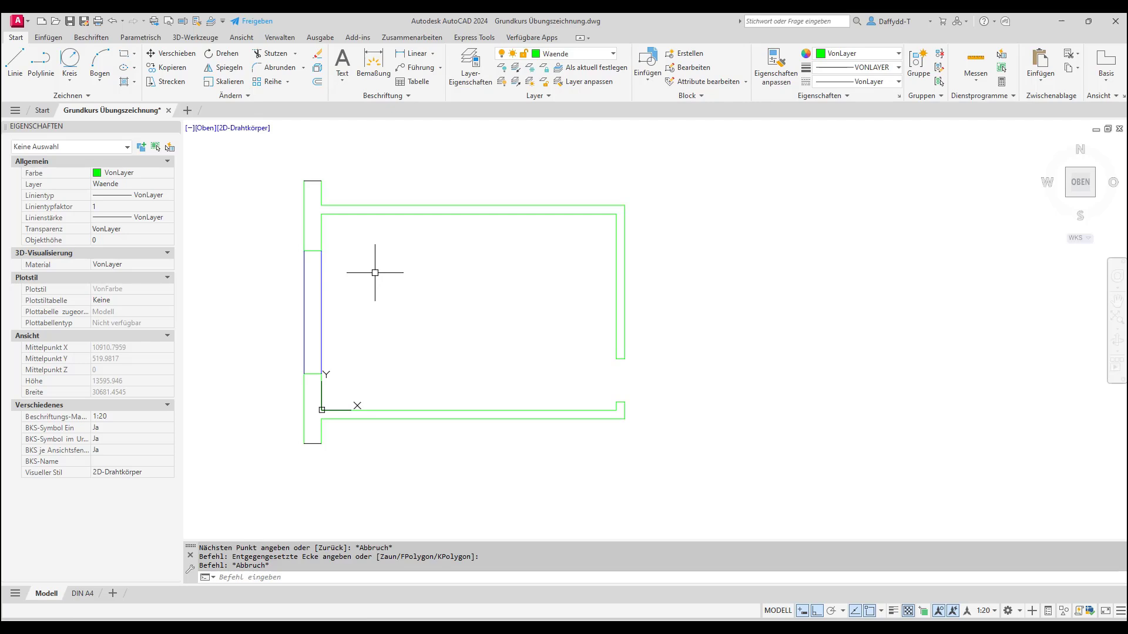
left_click(336, 274)
left_click(187, 235)
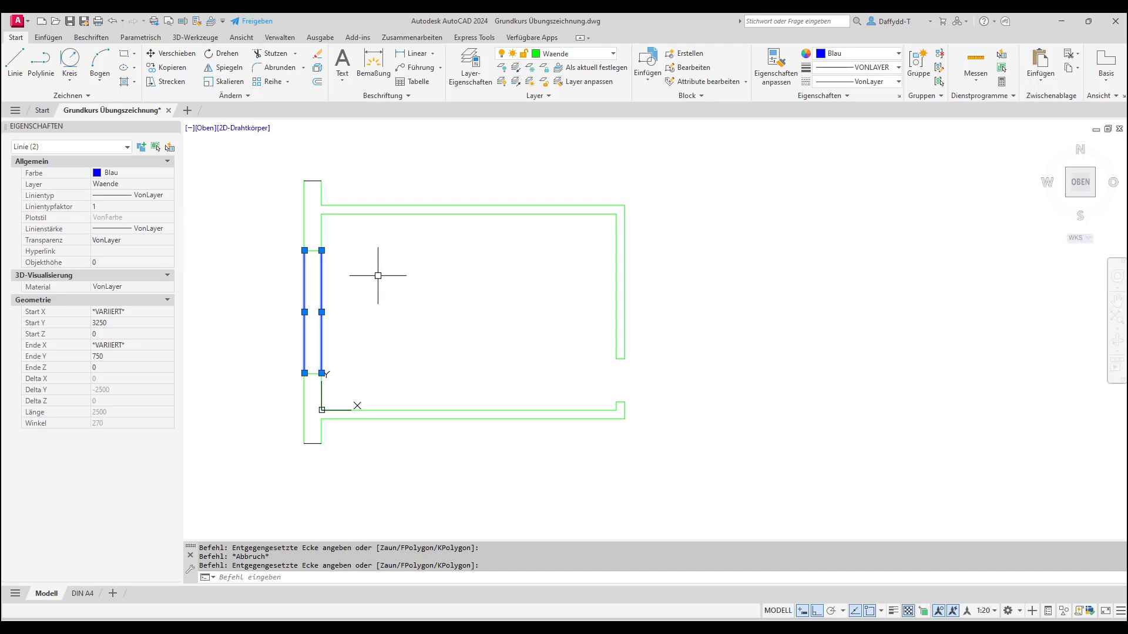
key("Escape")
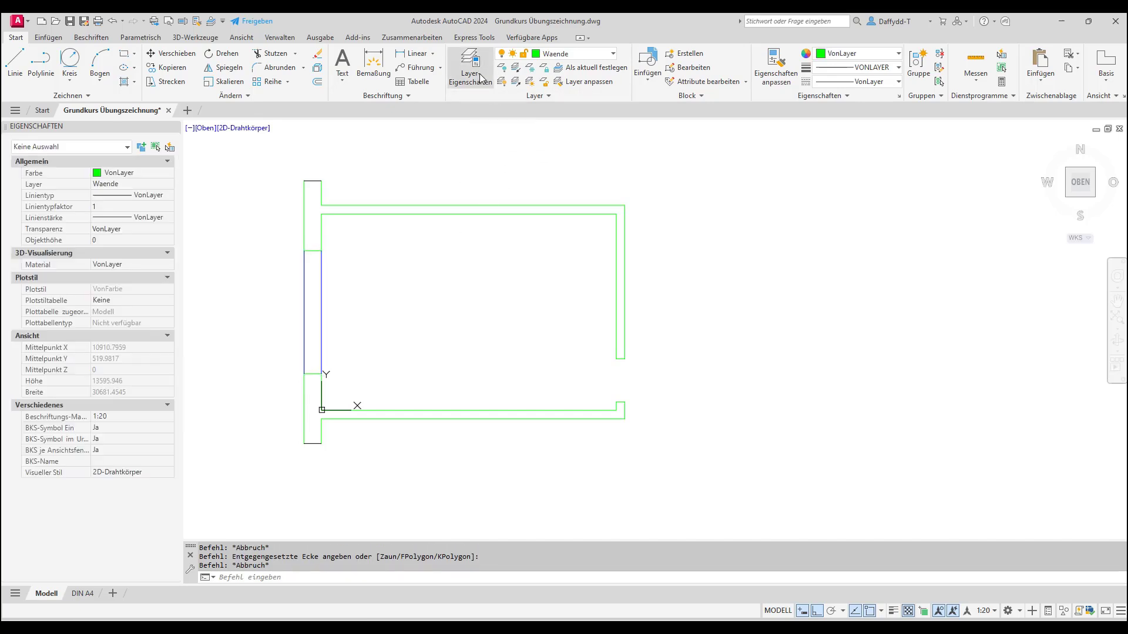
left_click(470, 67)
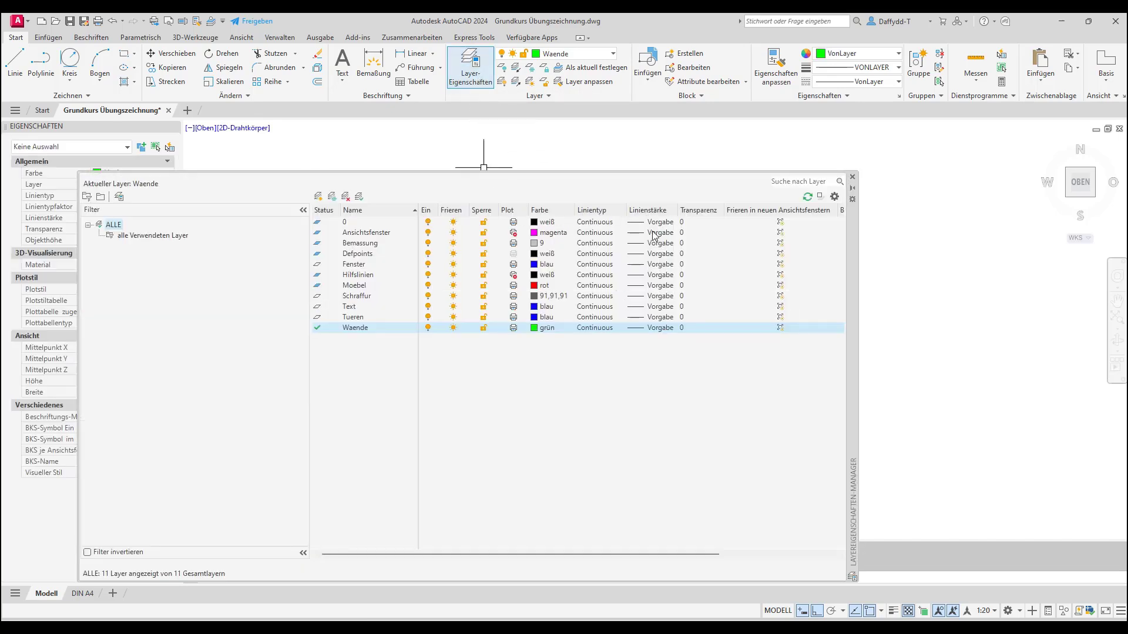
left_click(853, 178)
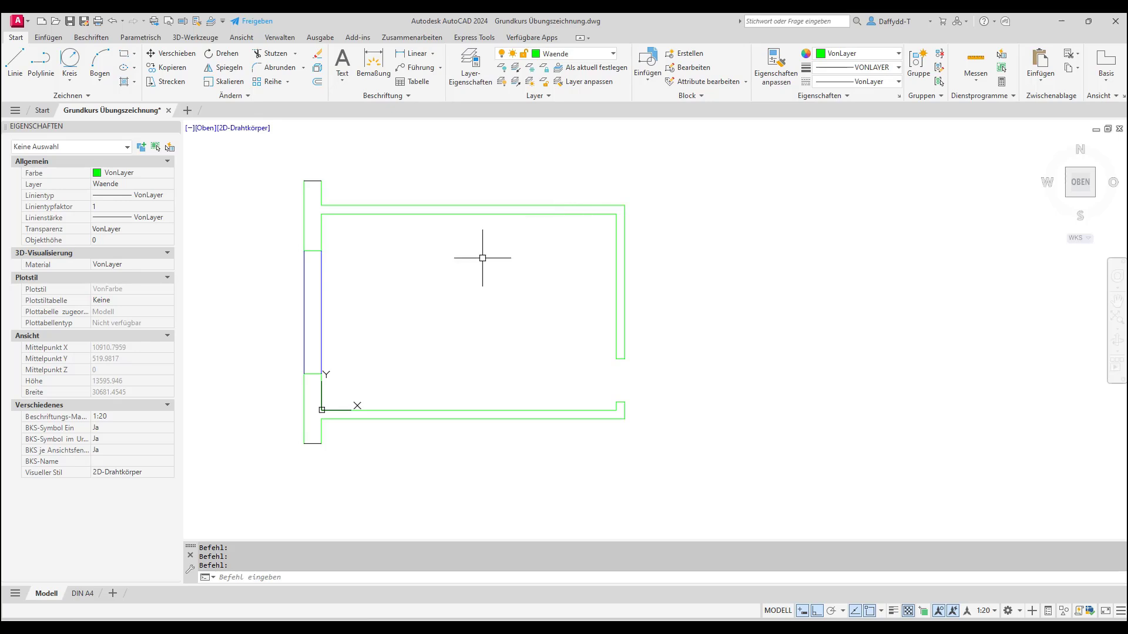
key("Escape")
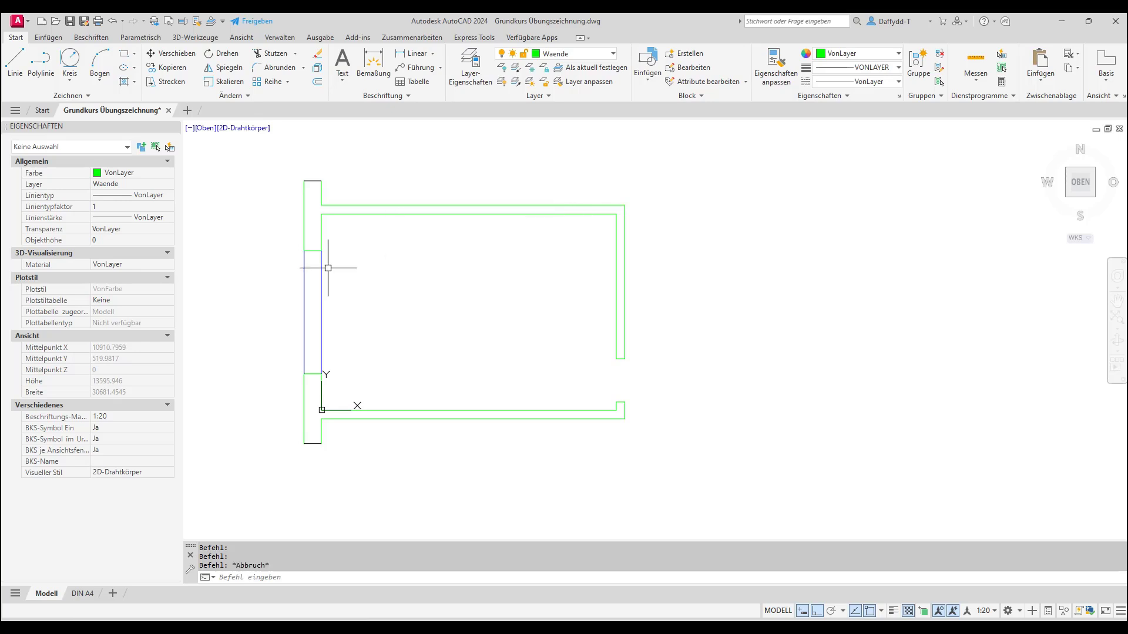
Make Fenster the current layer and draw a 100 × 50 window-frame rectangle
left_click(576, 56)
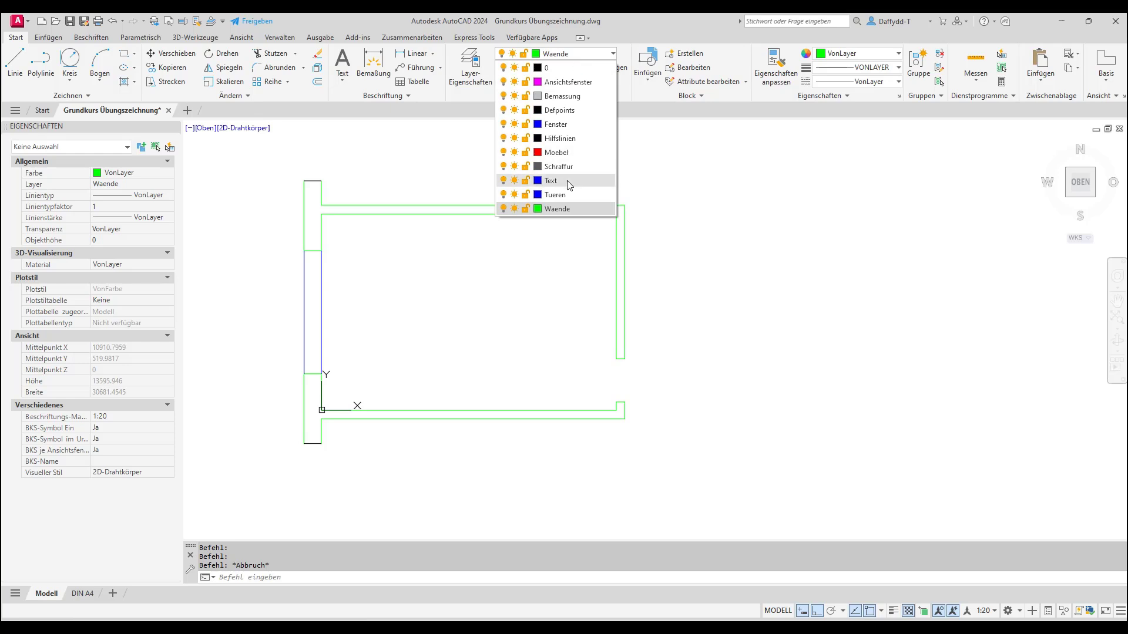
left_click(562, 125)
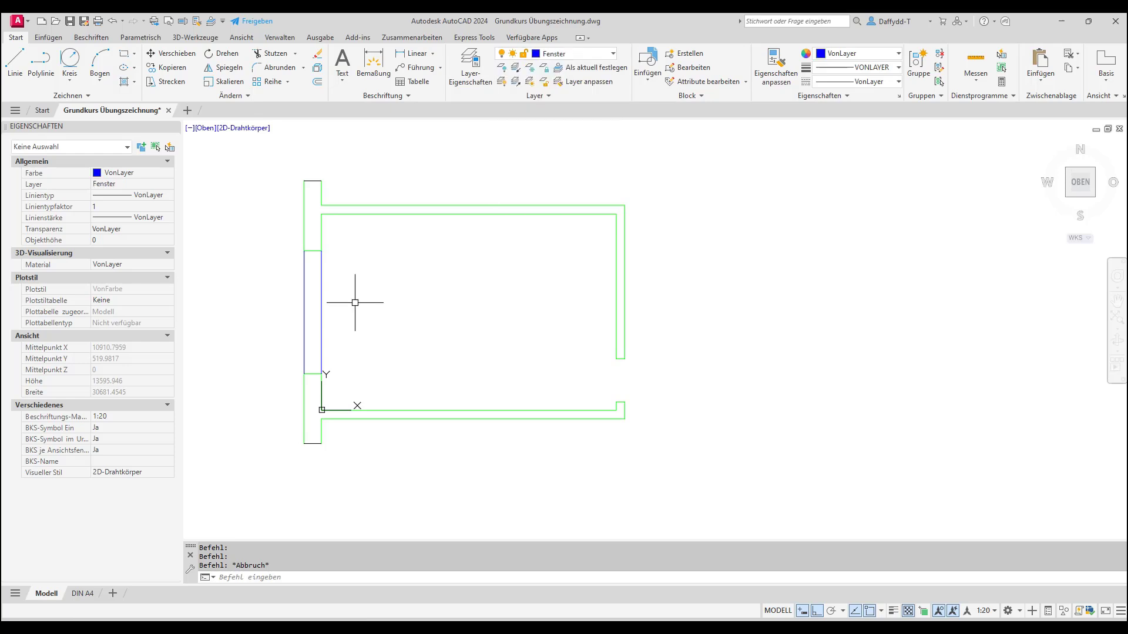
scroll(317, 382, "up", 5)
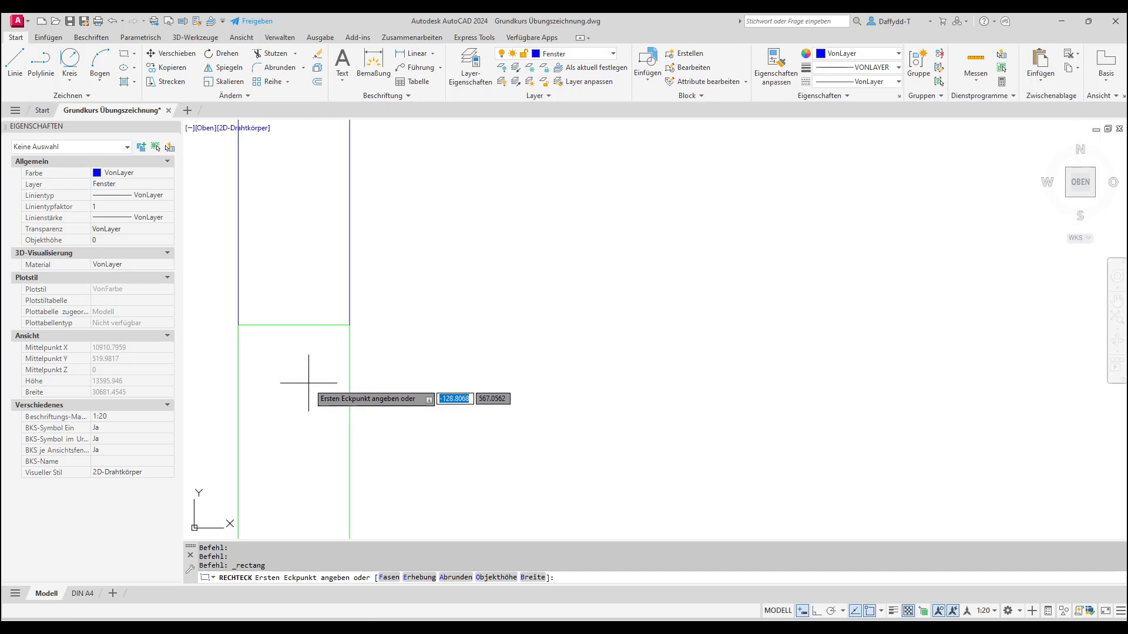
left_click(260, 307)
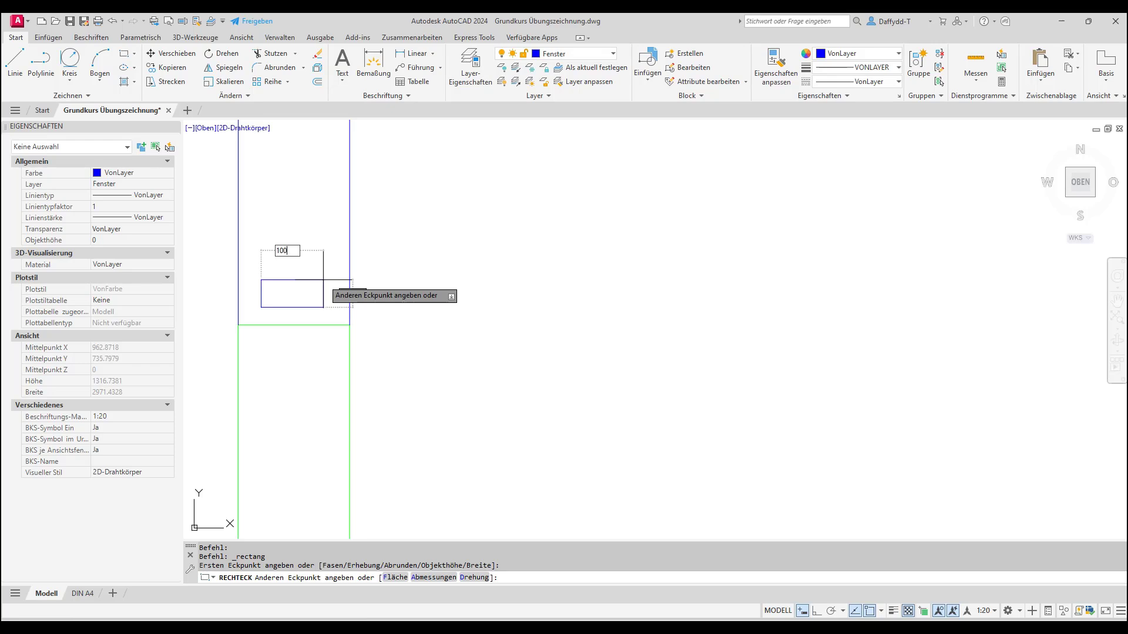
type("100")
key("Tab")
key("Return")
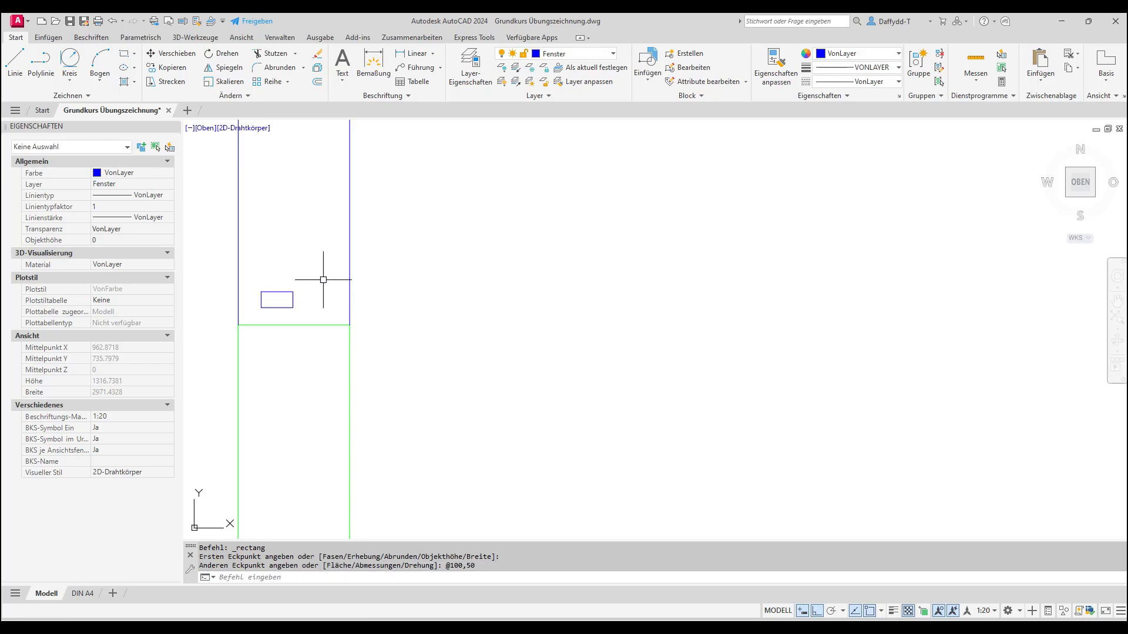
Move the small rectangle onto the green wall line at the bottom of the opening
left_click(170, 53)
left_click(318, 343)
left_click(244, 273)
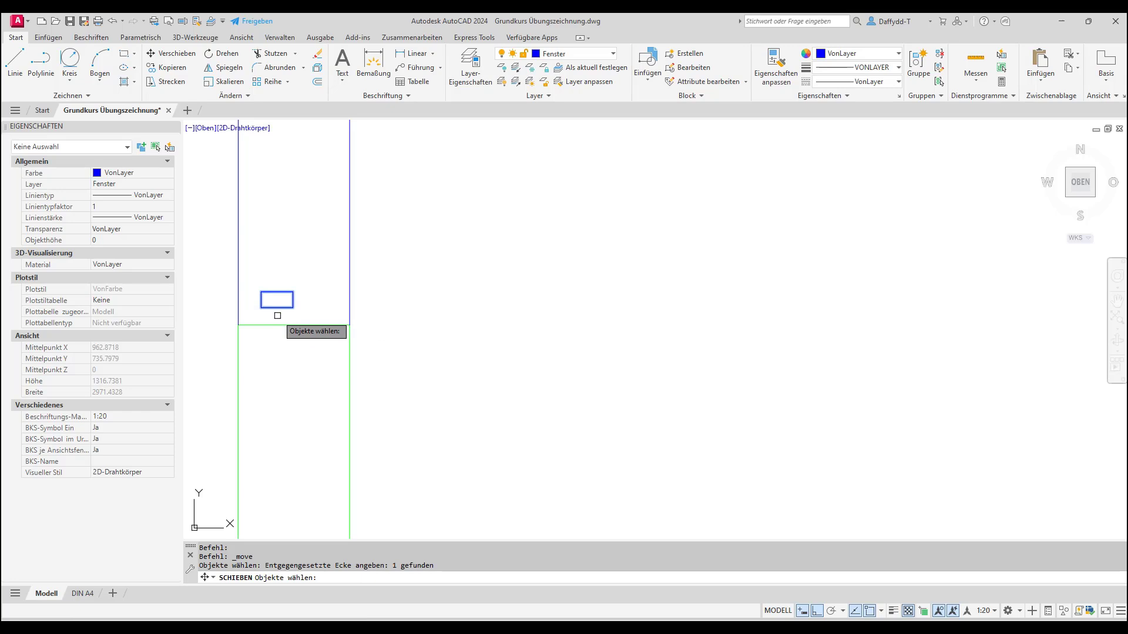
key("Return")
left_click(277, 308)
left_click(294, 324)
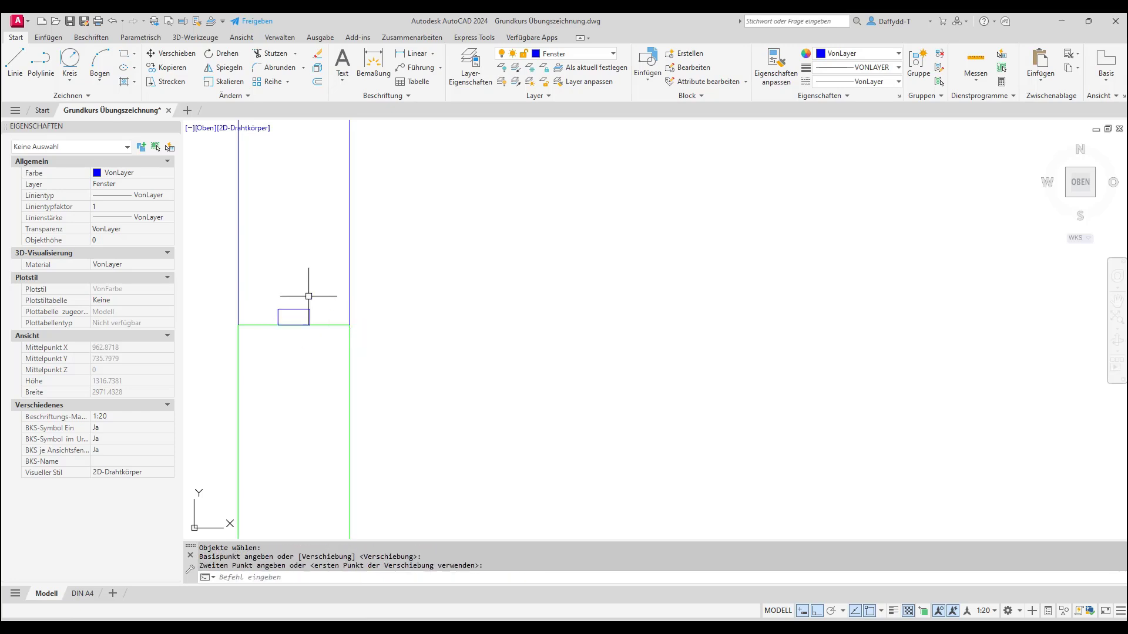
Copy the small rectangle to the top of the window opening
left_click(172, 68)
left_click(309, 312)
key("Return")
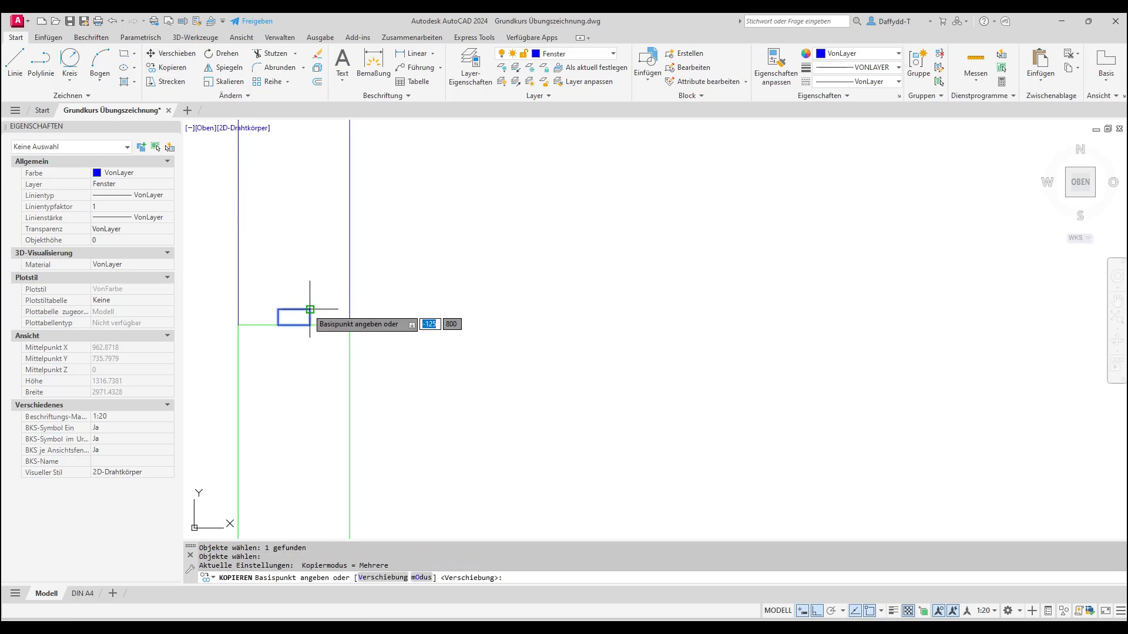
left_click(310, 310)
scroll(315, 362, "down", 5)
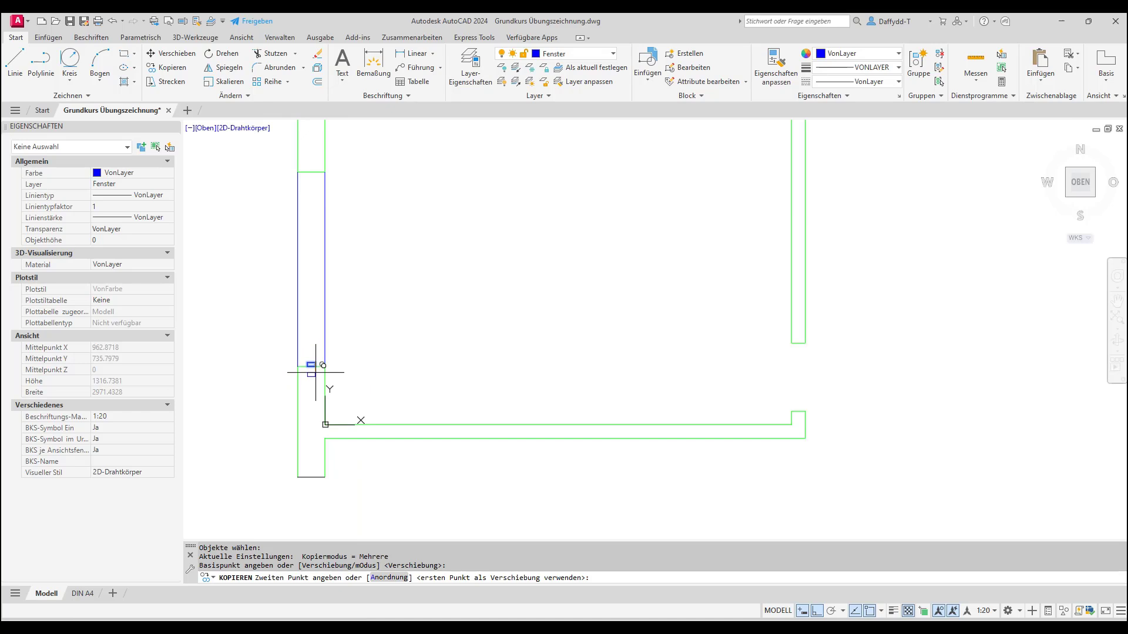
left_click(315, 175)
key("Escape")
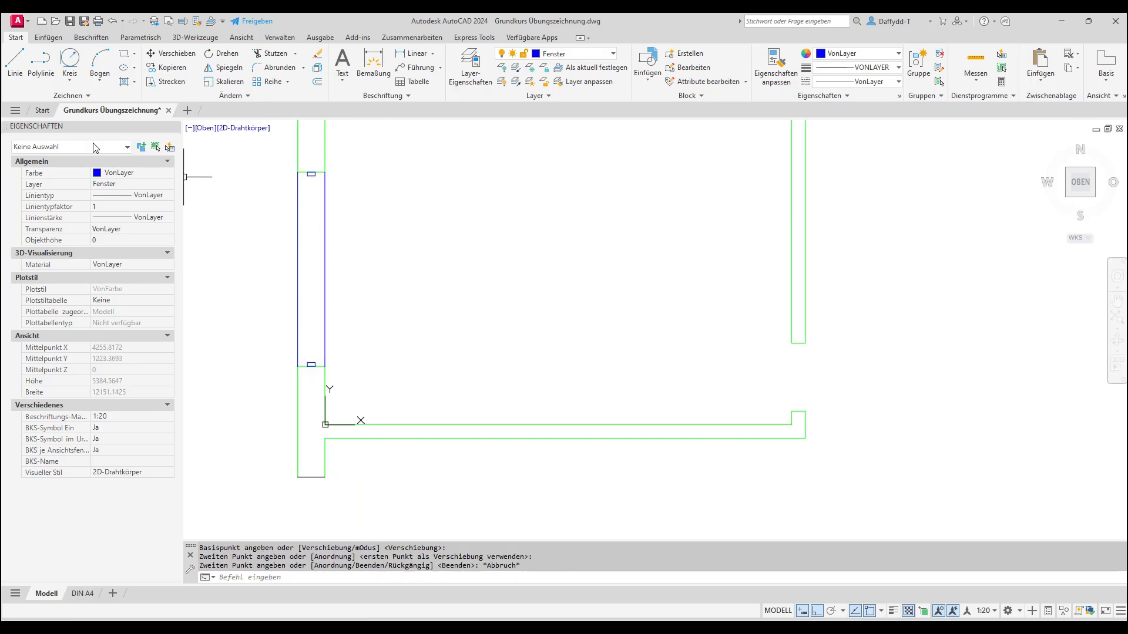
Draw a vertical glass line from the lower frame rectangle to the upper one
left_click(16, 60)
scroll(292, 350, "up", 4)
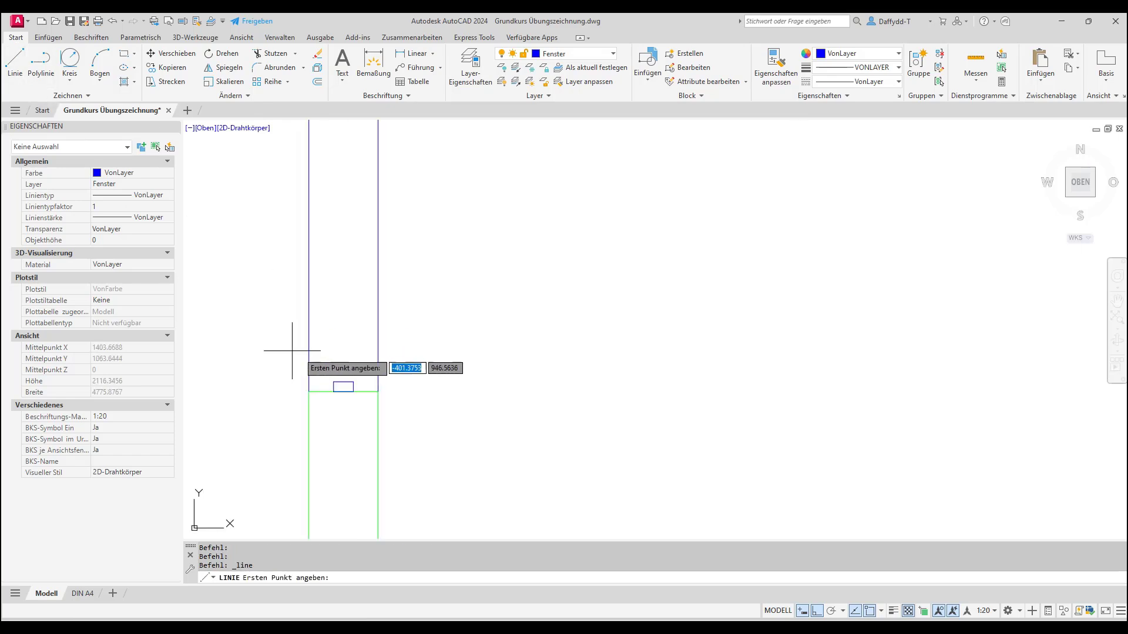
left_click(344, 380)
scroll(343, 379, "down", 5)
scroll(351, 158, "up", 5)
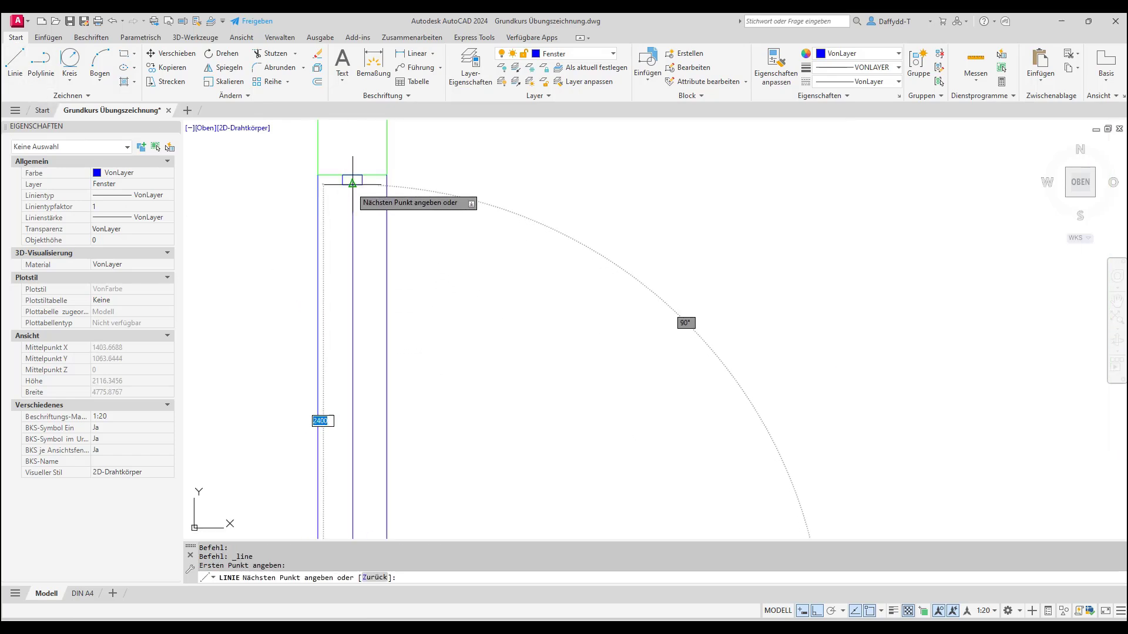
left_click(352, 183)
key("Escape")
Copy the glass line just beside the first and select both lines
left_click(165, 67)
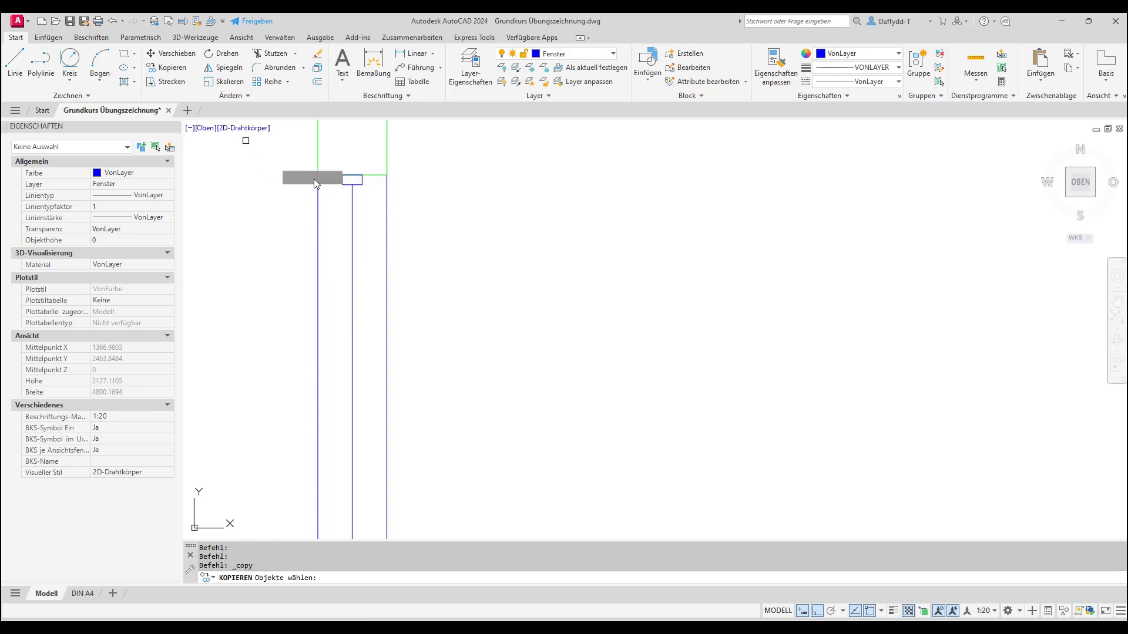
left_click(352, 193)
key("Return")
left_click(352, 183)
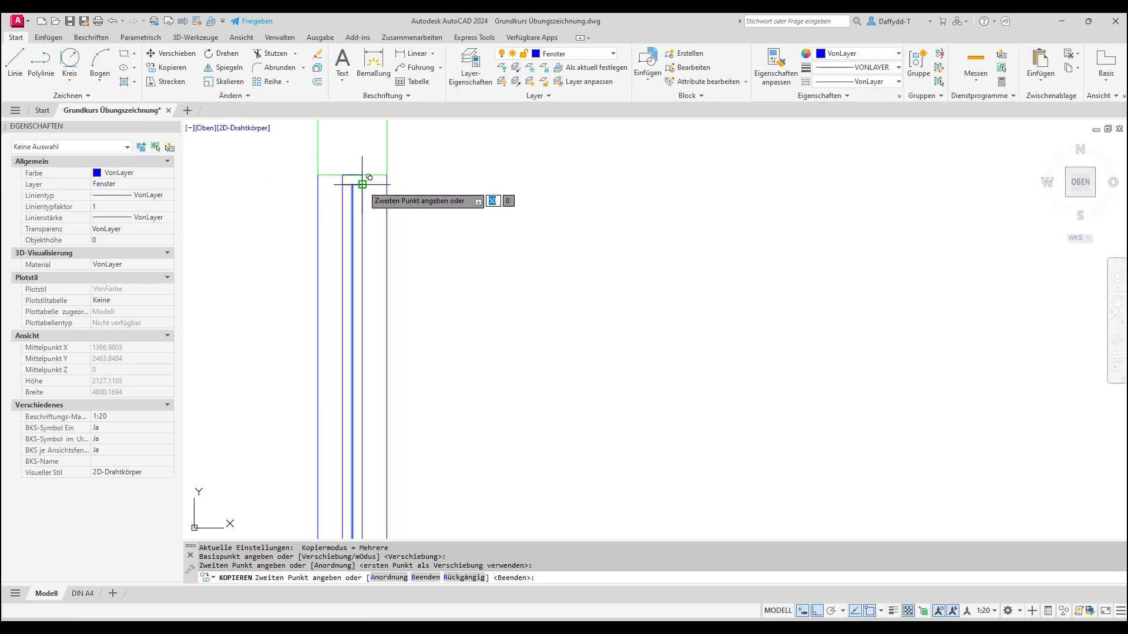
left_click(362, 184)
key("Escape")
left_click(362, 193)
left_click(343, 212)
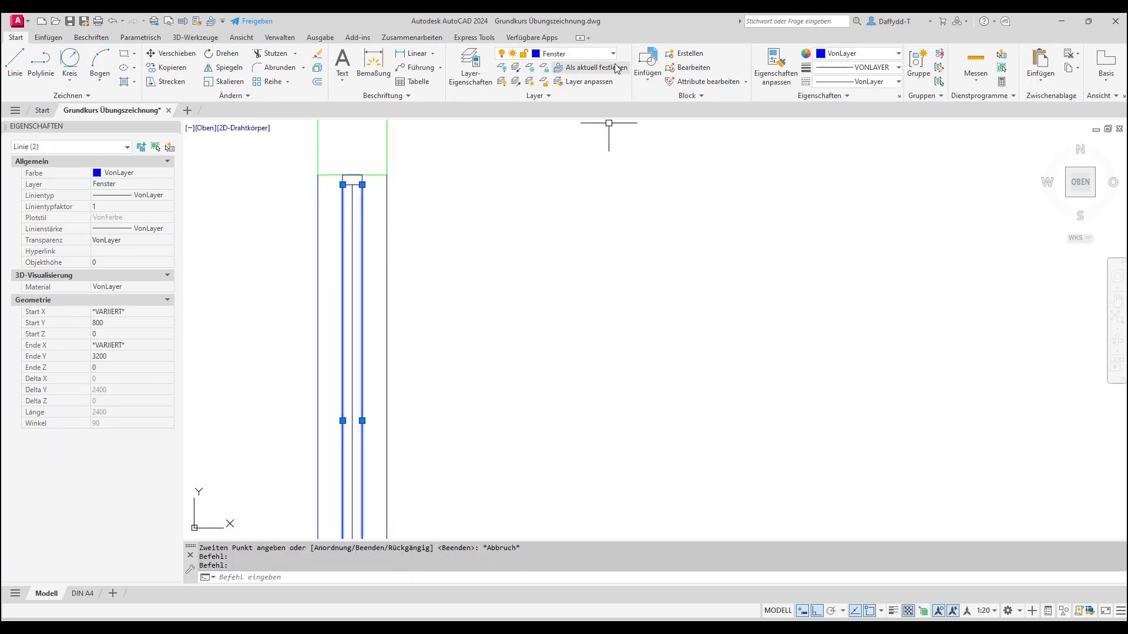
Set both selected glass lines to Rot and zoom out to the whole room
left_click(840, 54)
left_click(821, 167)
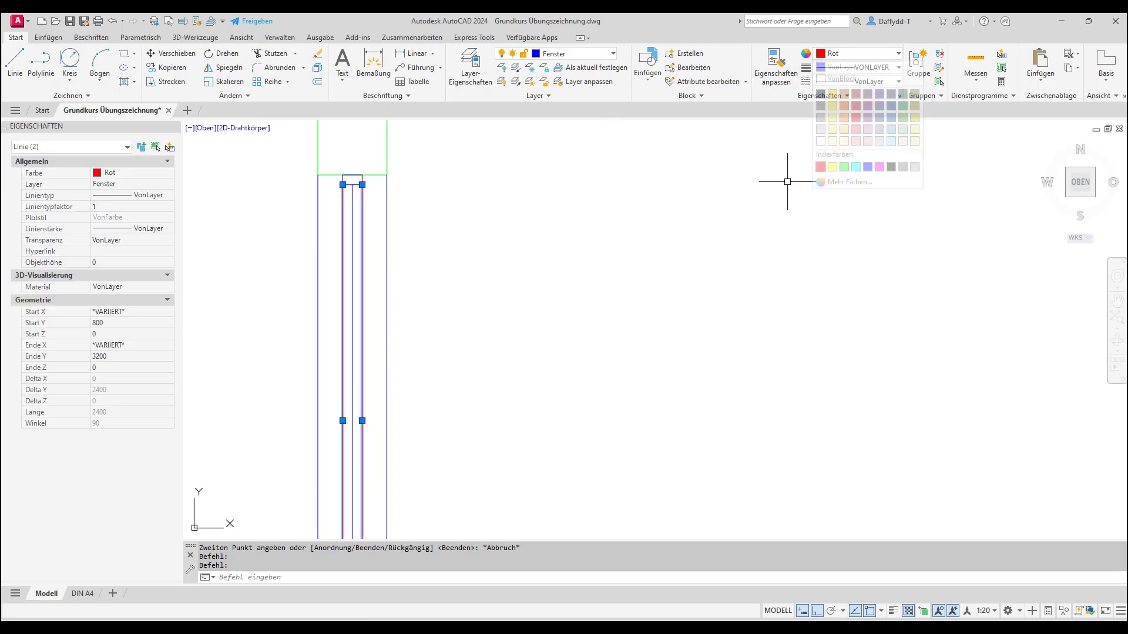
key("Escape")
scroll(344, 278, "down", 5)
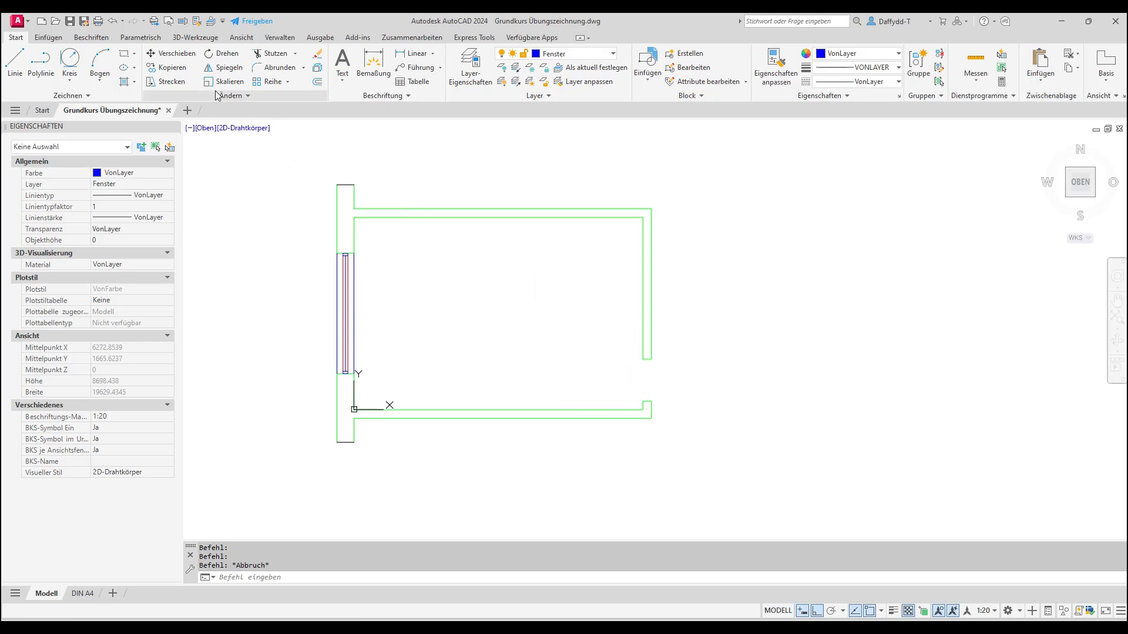
Copy the window-frame rectangle to the open end of the bottom wall
left_click(168, 67)
scroll(352, 406, "up", 4)
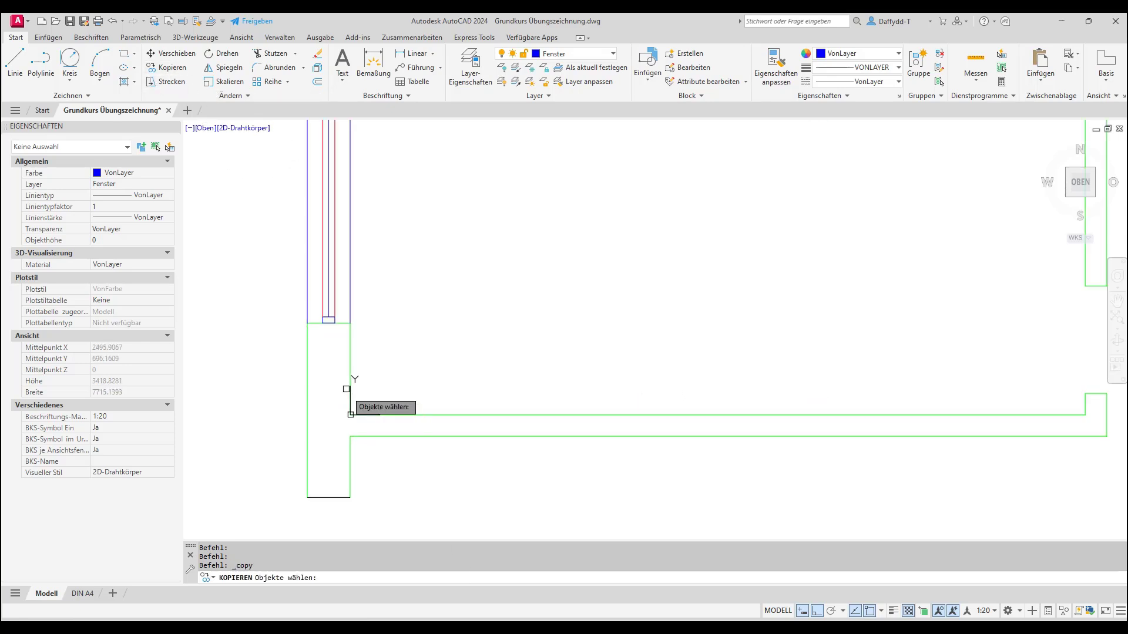
left_click(312, 335)
left_click(340, 308)
key("Return")
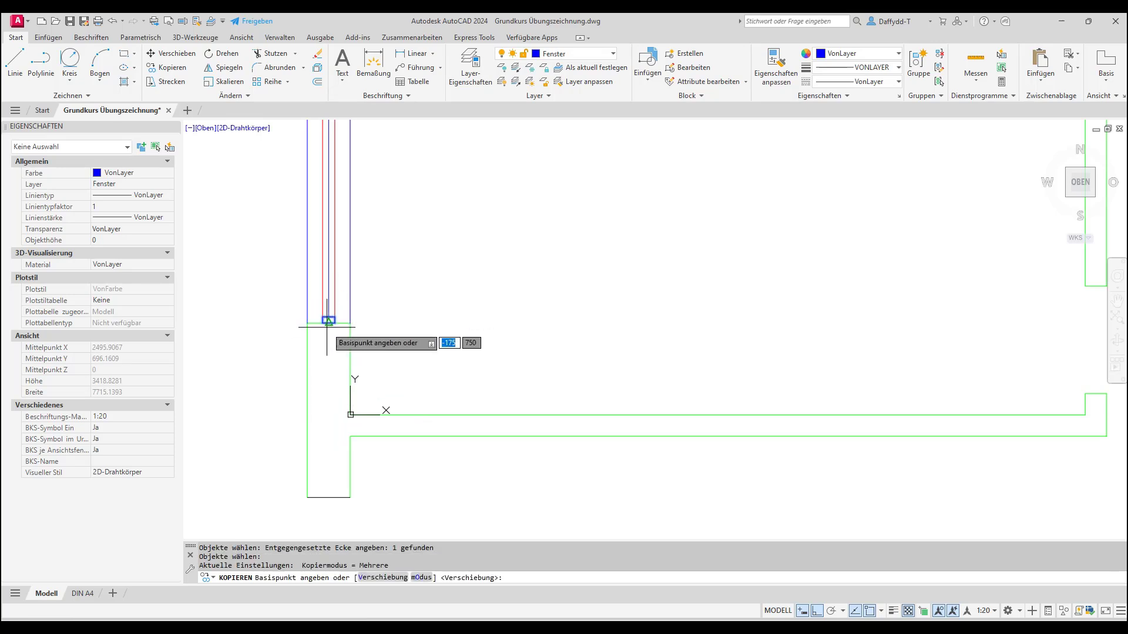
left_click(351, 322)
scroll(329, 344, "down", 3)
scroll(617, 374, "up", 5)
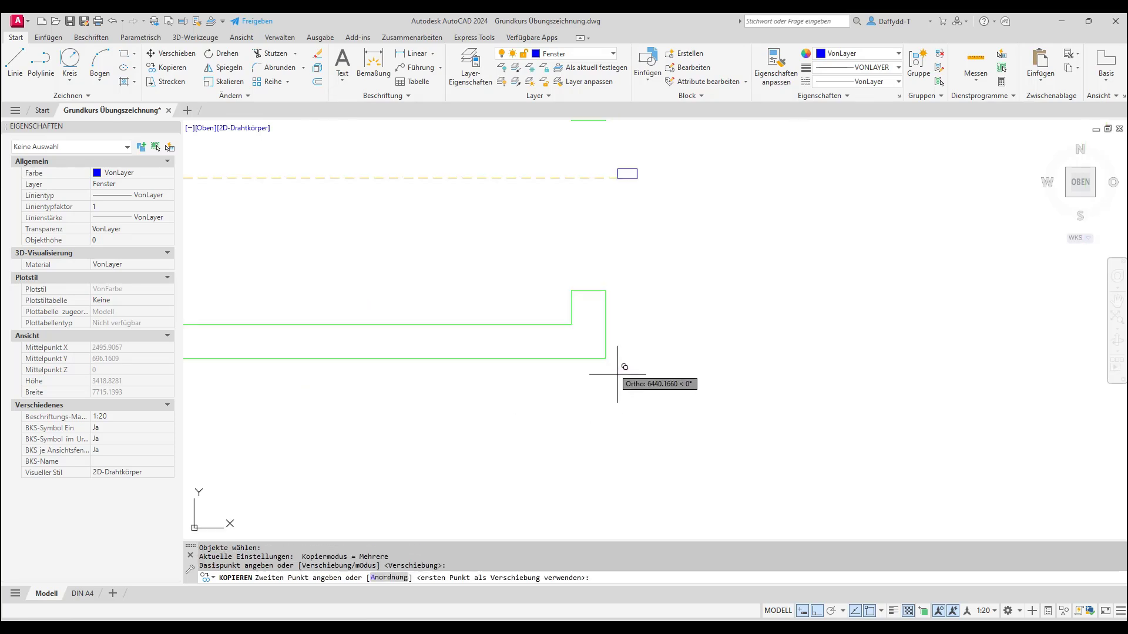
left_click(591, 290)
key("Escape")
Stretch the copied rectangle across the wall thickness to 175 × 50 and reselect it
left_click(593, 293)
left_click(591, 286)
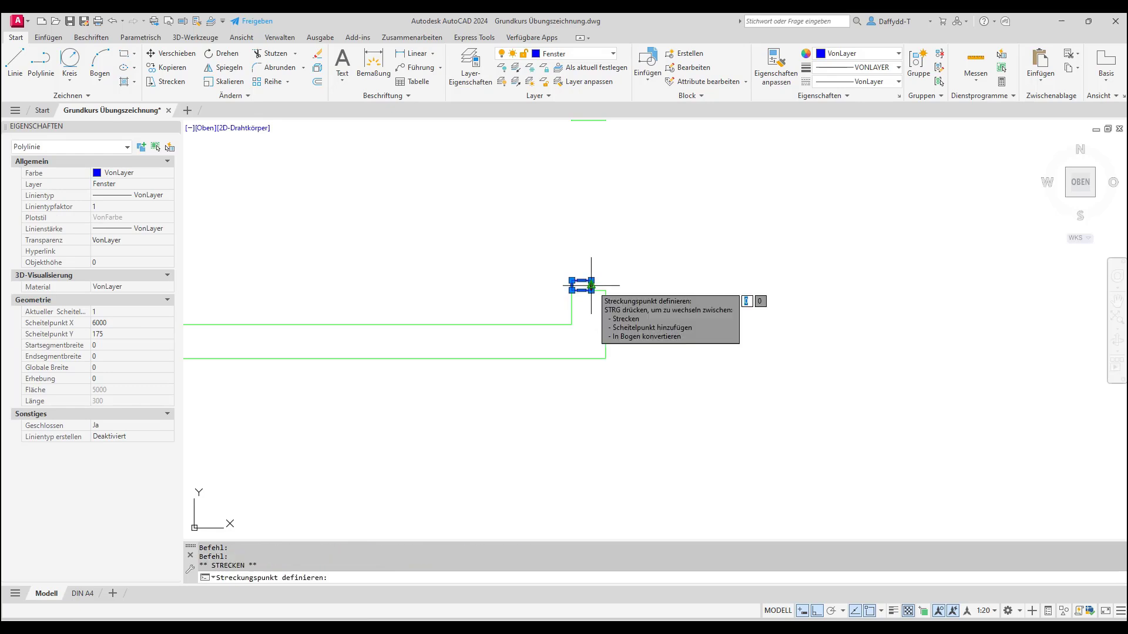
left_click(605, 286)
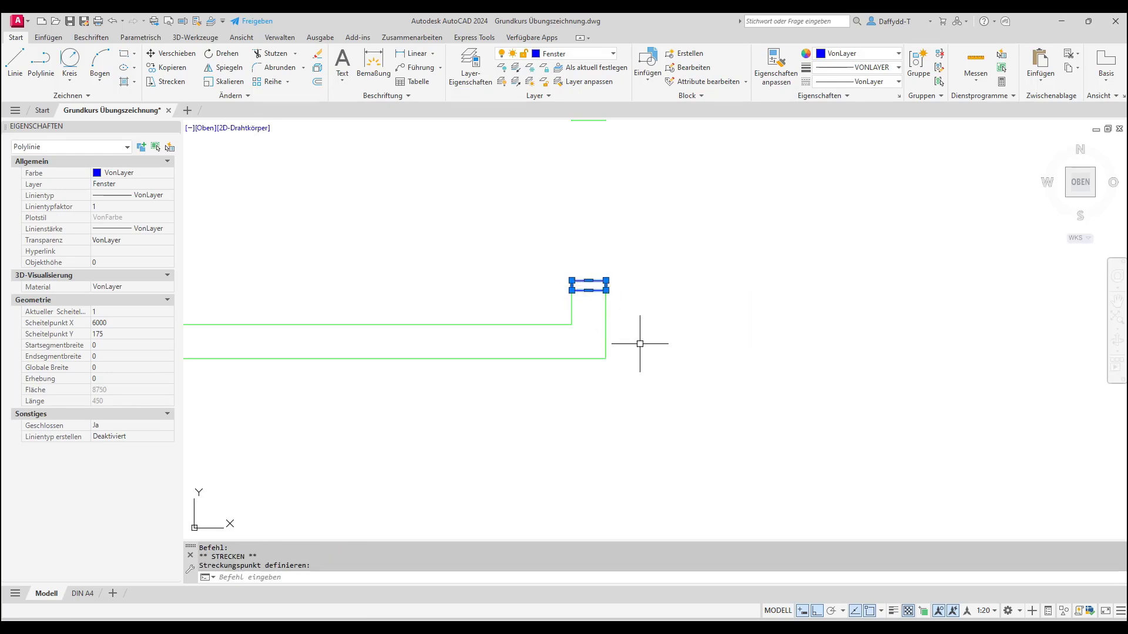
scroll(626, 297, "up", 6)
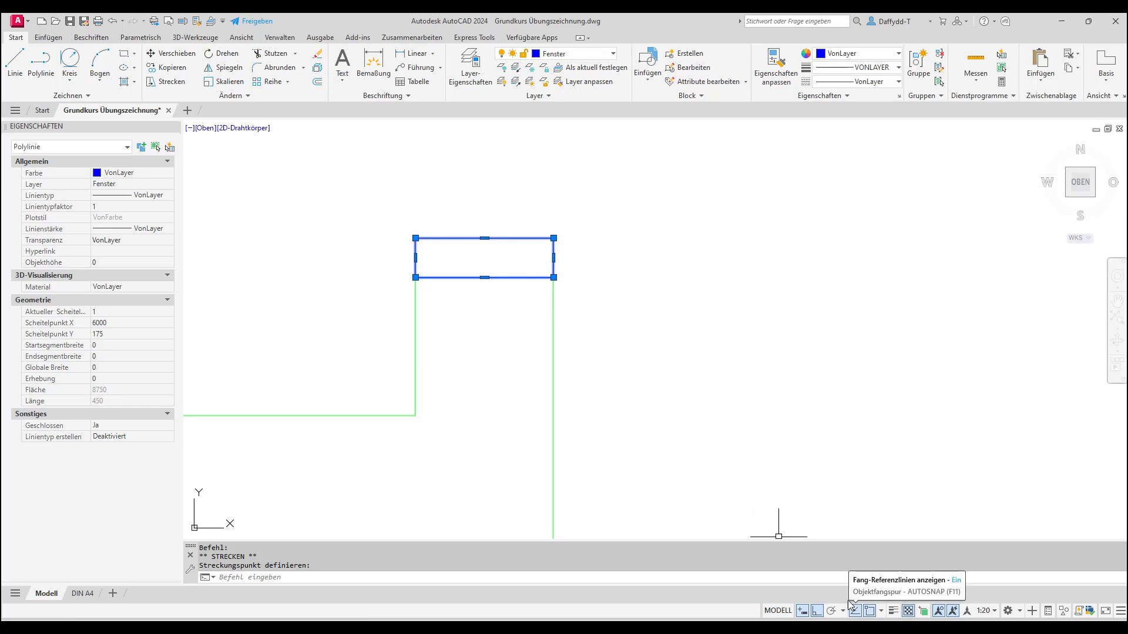
key("Escape")
left_click(504, 238)
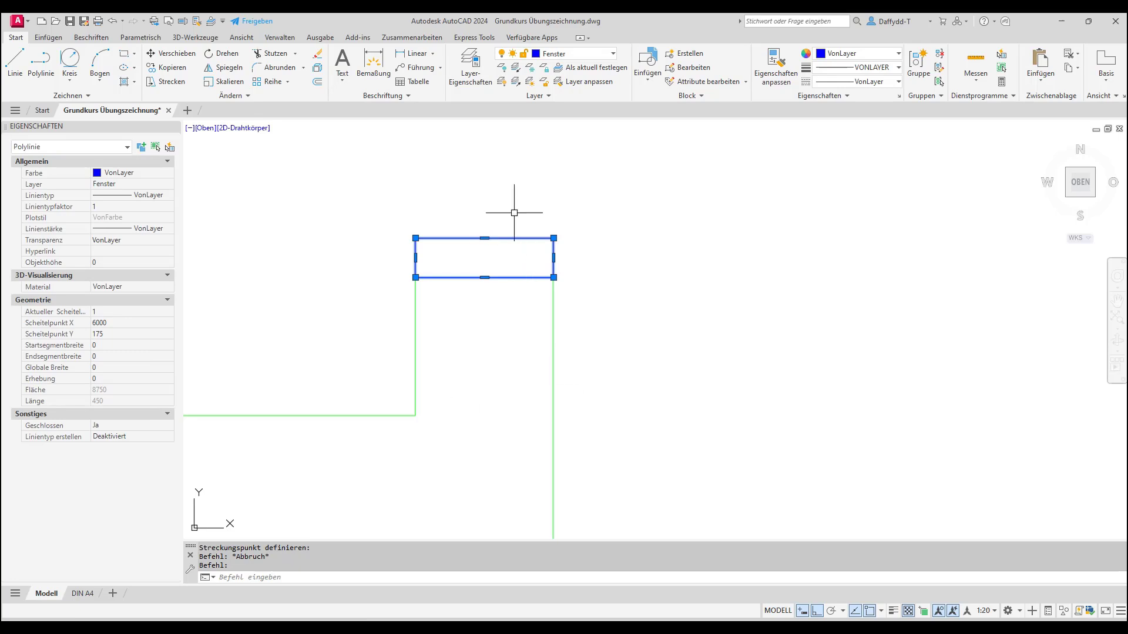
left_click(555, 57)
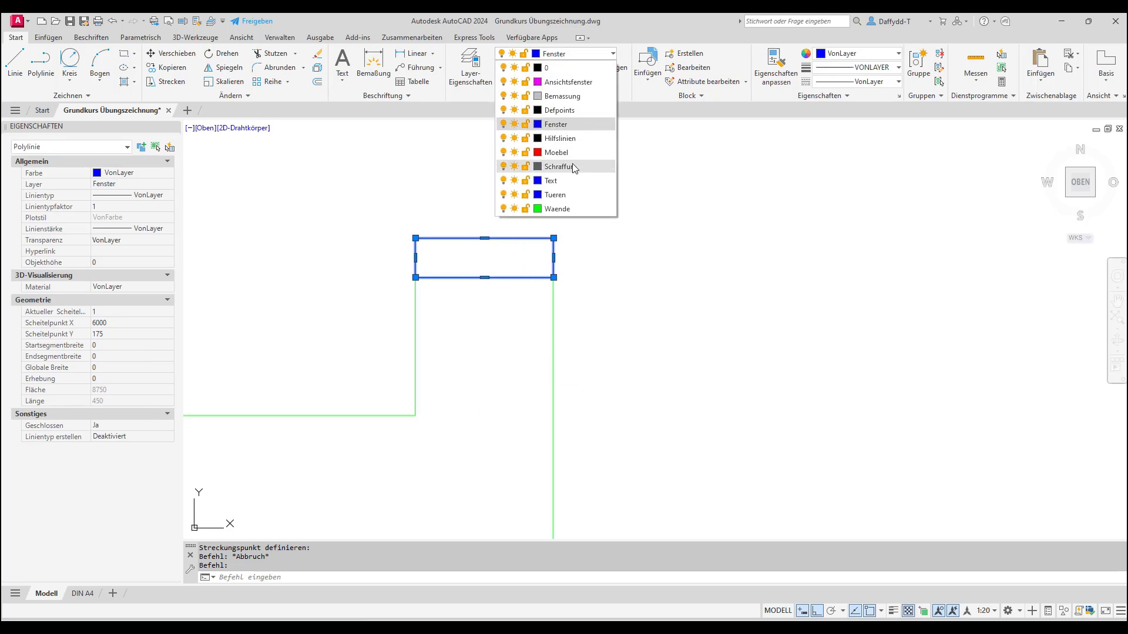
Move the selected frame rectangle to the Tueren layer and pan to the opening
left_click(555, 195)
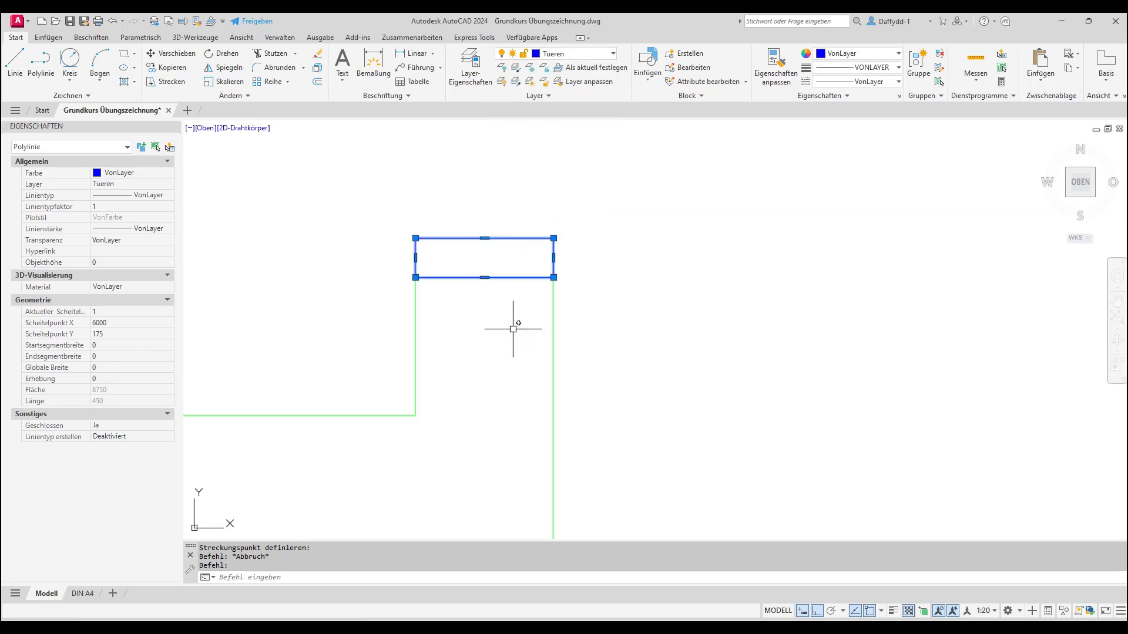
scroll(513, 329, "down", 5)
middle_click_drag(569, 217, 559, 254)
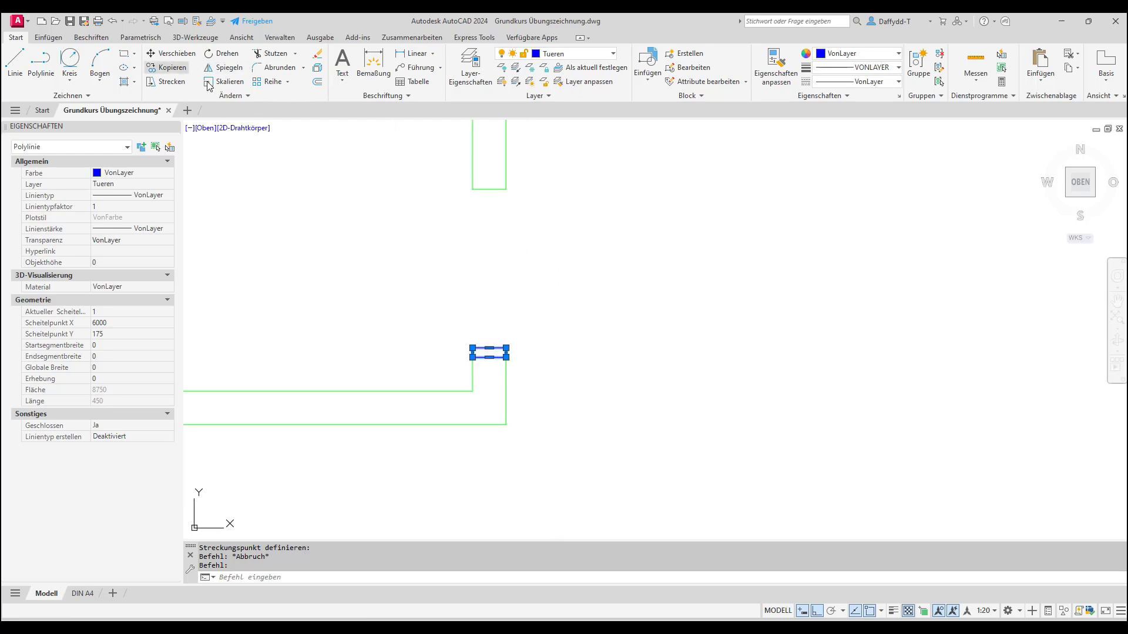
left_click(167, 67)
left_click(506, 348)
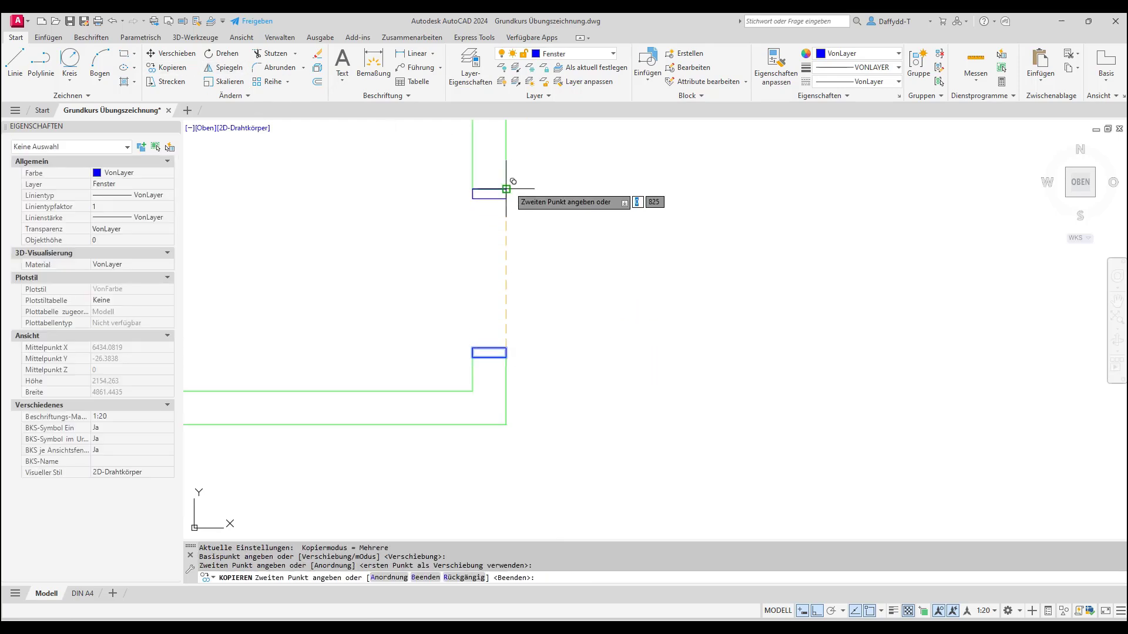
key("Escape")
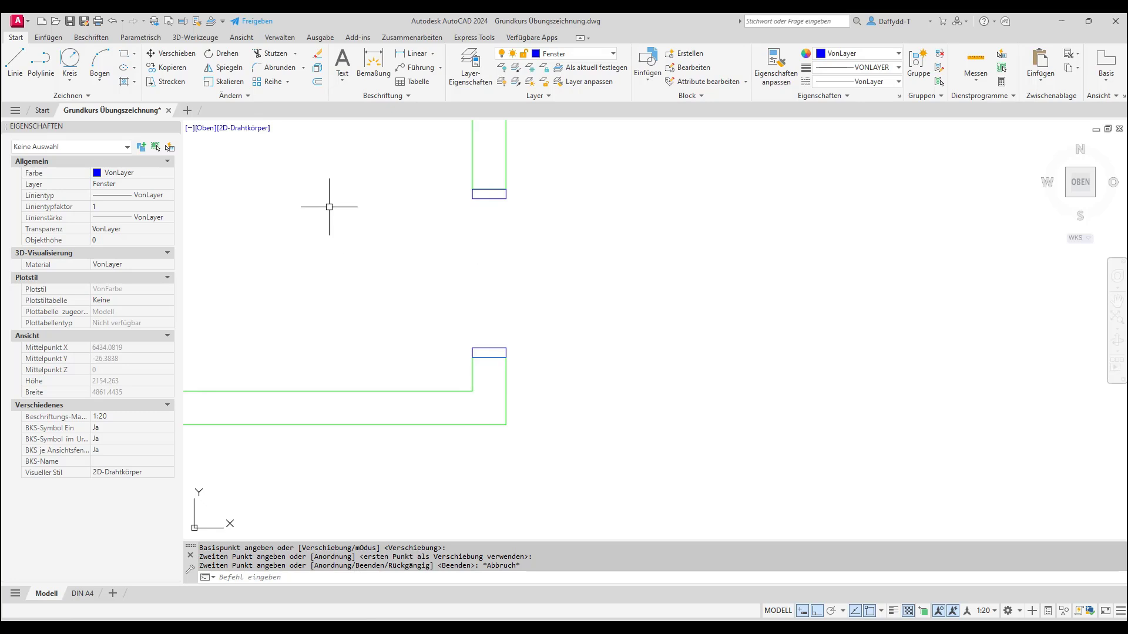
Draw a 50-wide door-leaf rectangle from the lower frame up to the upper frame corner
left_click(123, 53)
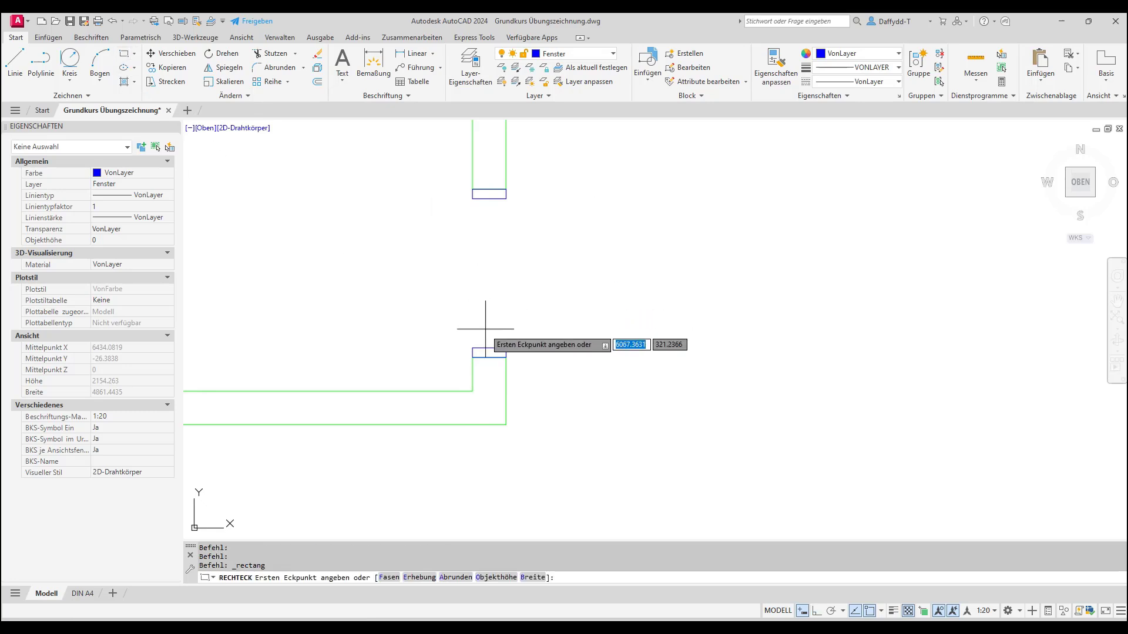
left_click(472, 347)
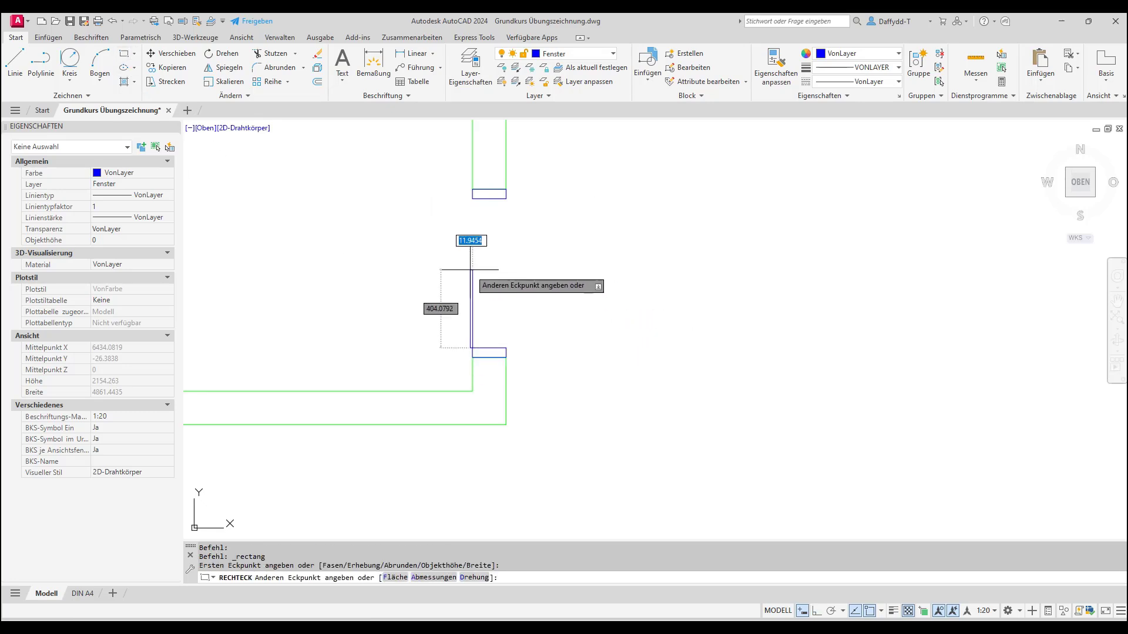
right_click(470, 270, "shift")
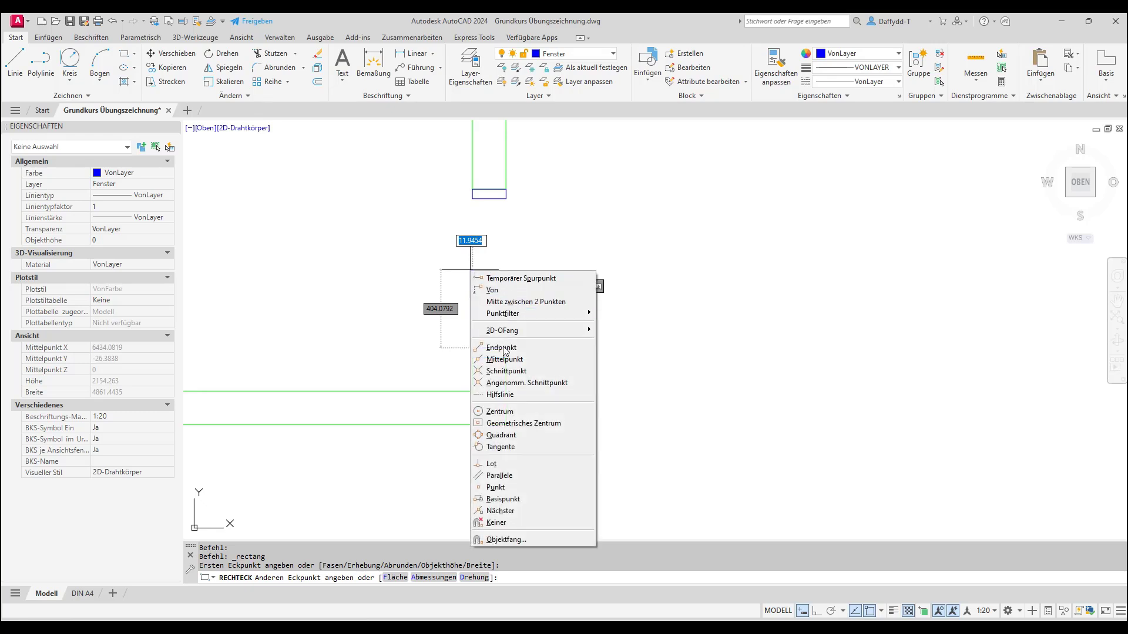
left_click(502, 291)
left_click(472, 199)
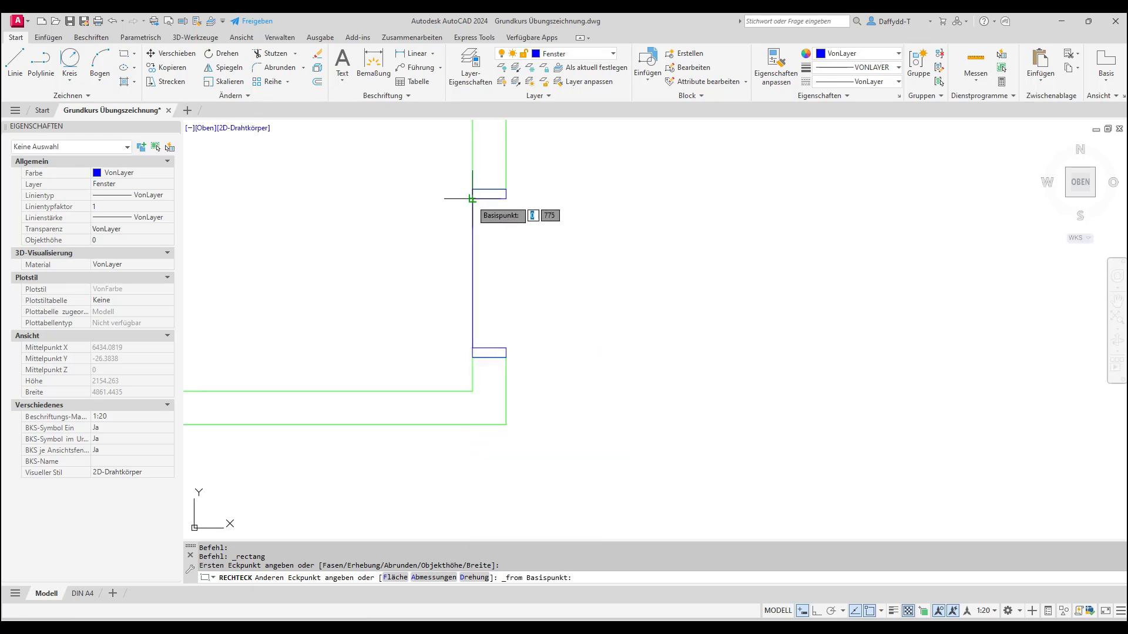
type("@5")
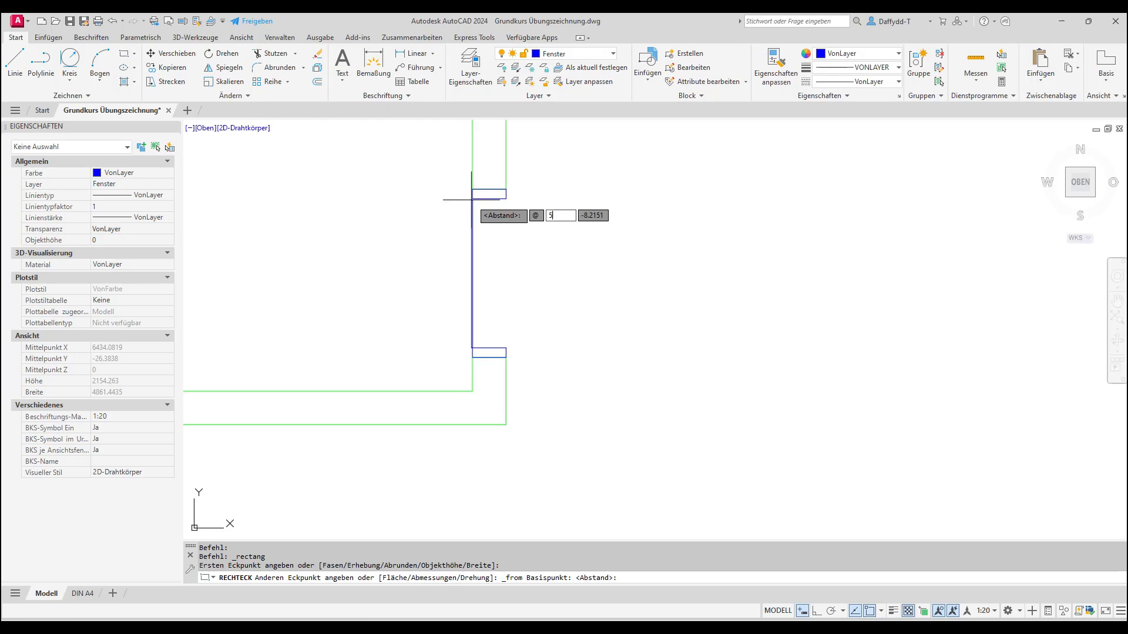
type("0")
key("Tab")
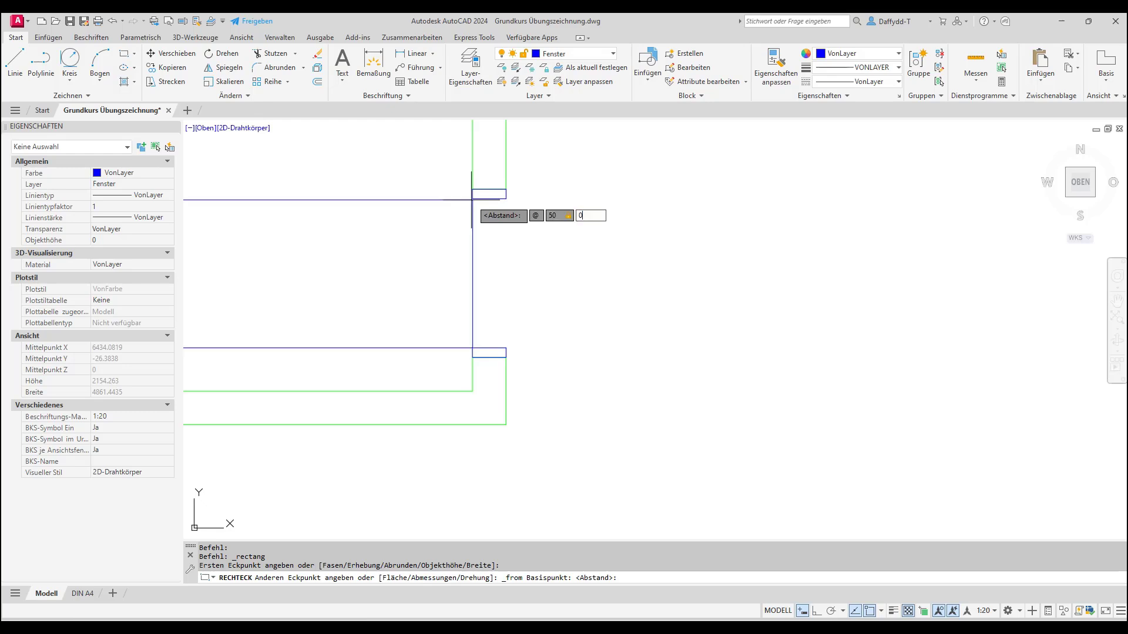
type("0")
key("Return")
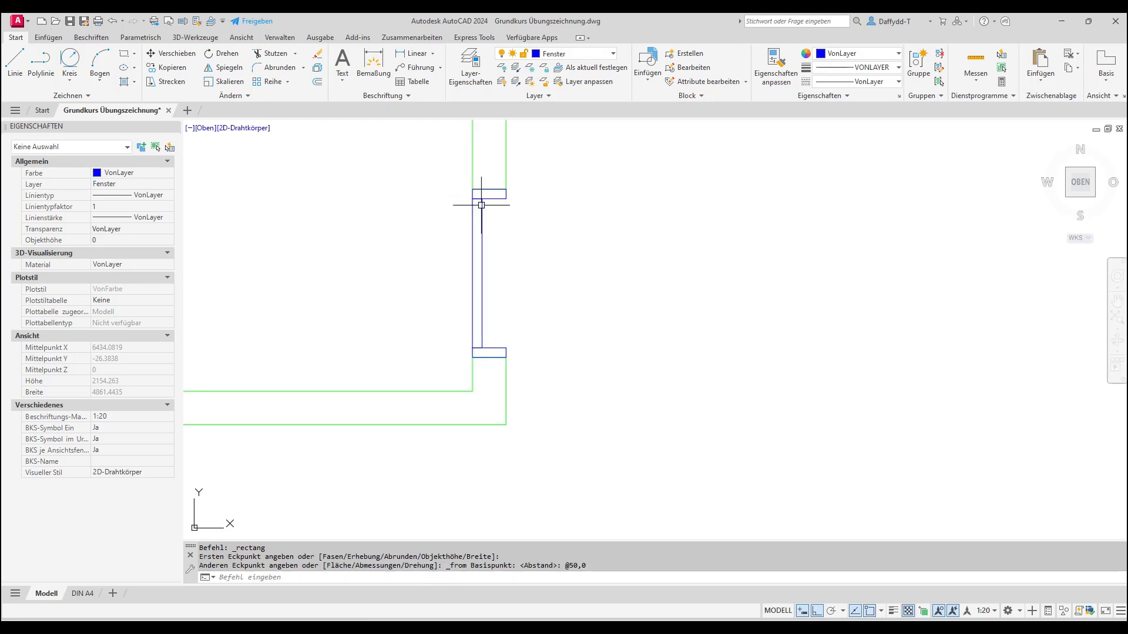
Put the new door-leaf rectangle on the Tueren layer
left_click(481, 205)
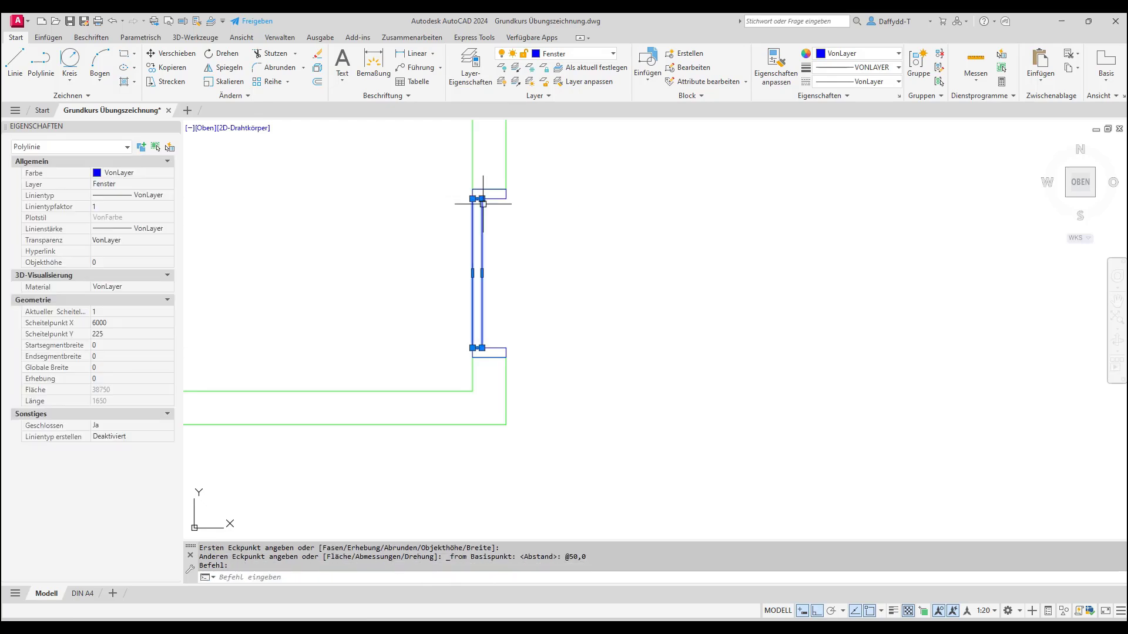
left_click(568, 57)
left_click(568, 196)
left_click(222, 53)
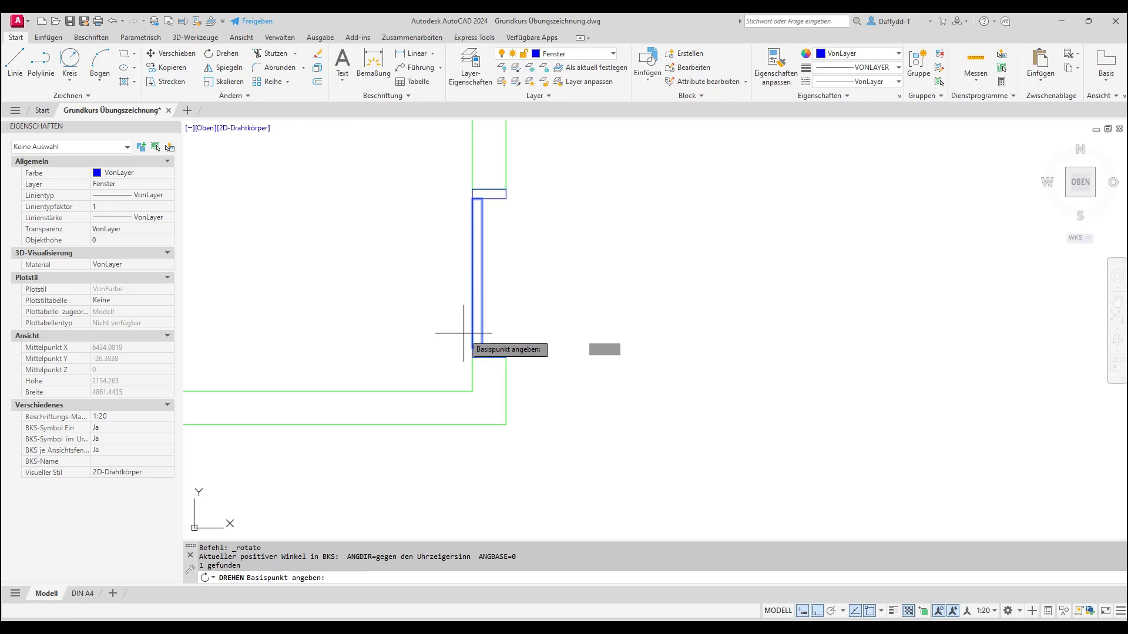
Rotate the door leaf 90° about its lower-left corner so it lies horizontally
left_click(473, 348)
left_click(462, 151)
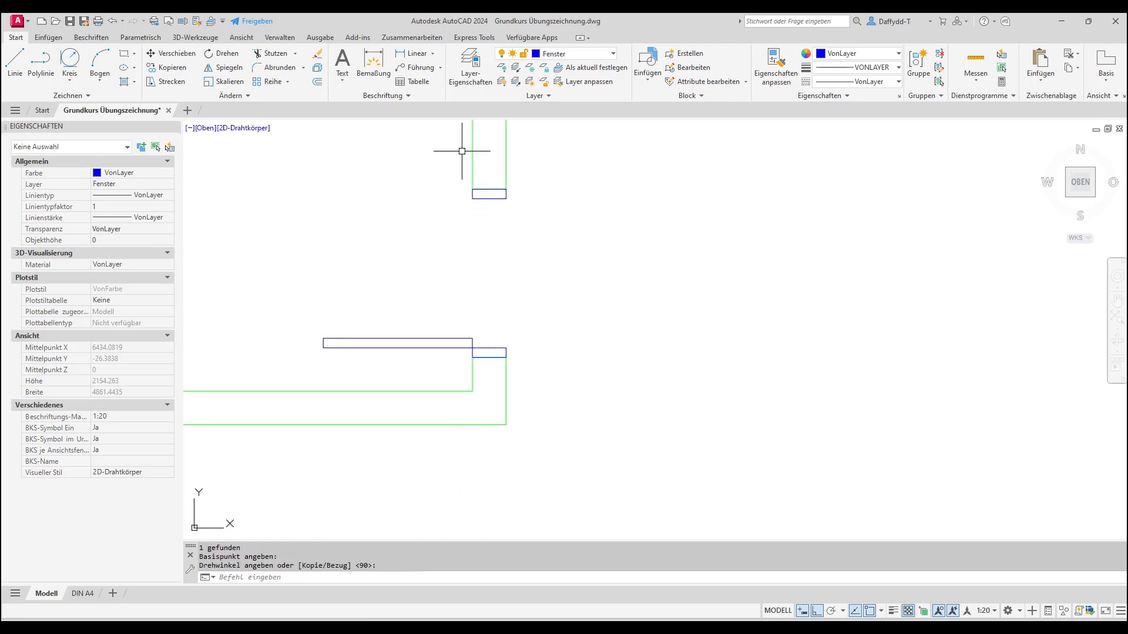
key("Escape")
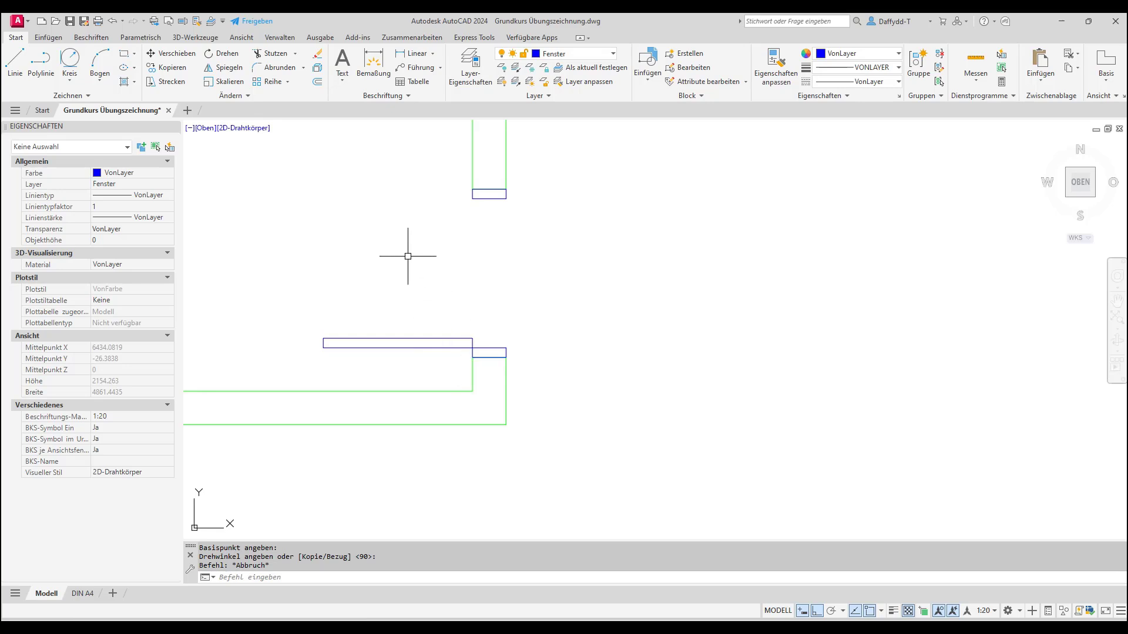
Make Tueren the current layer and check the three door rectangles
left_click(567, 55)
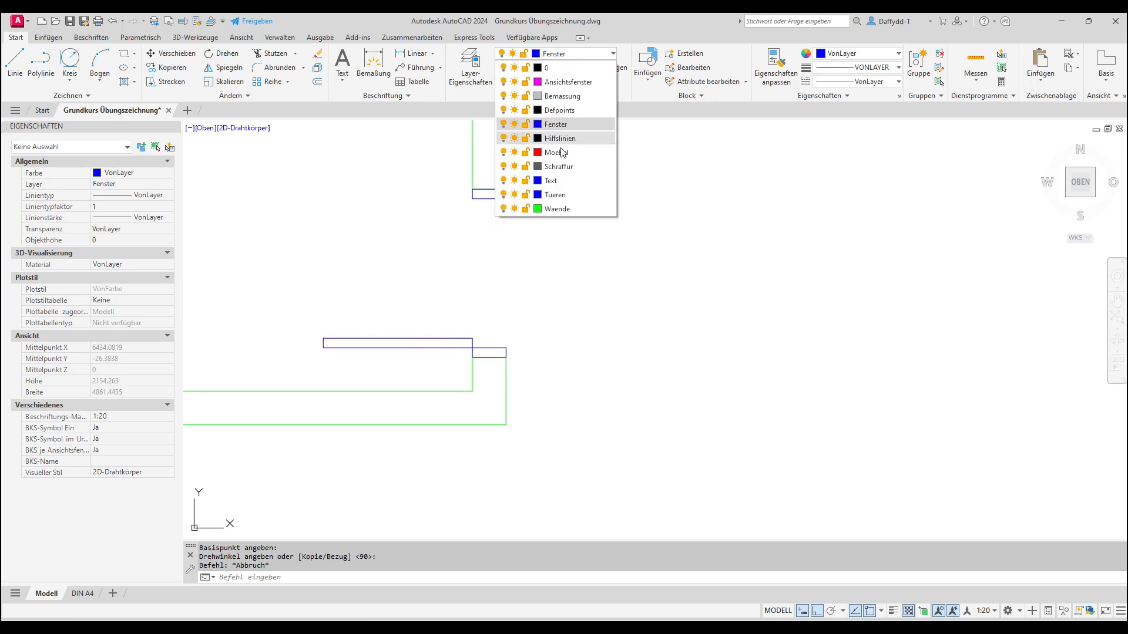
left_click(556, 194)
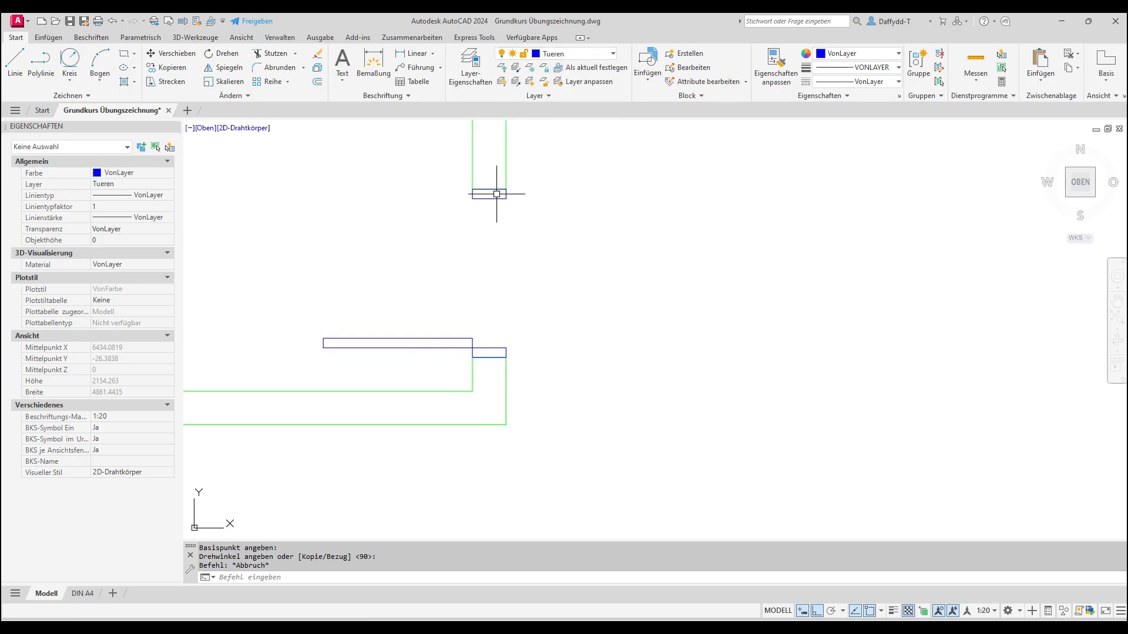
left_click(515, 194)
left_click(390, 351)
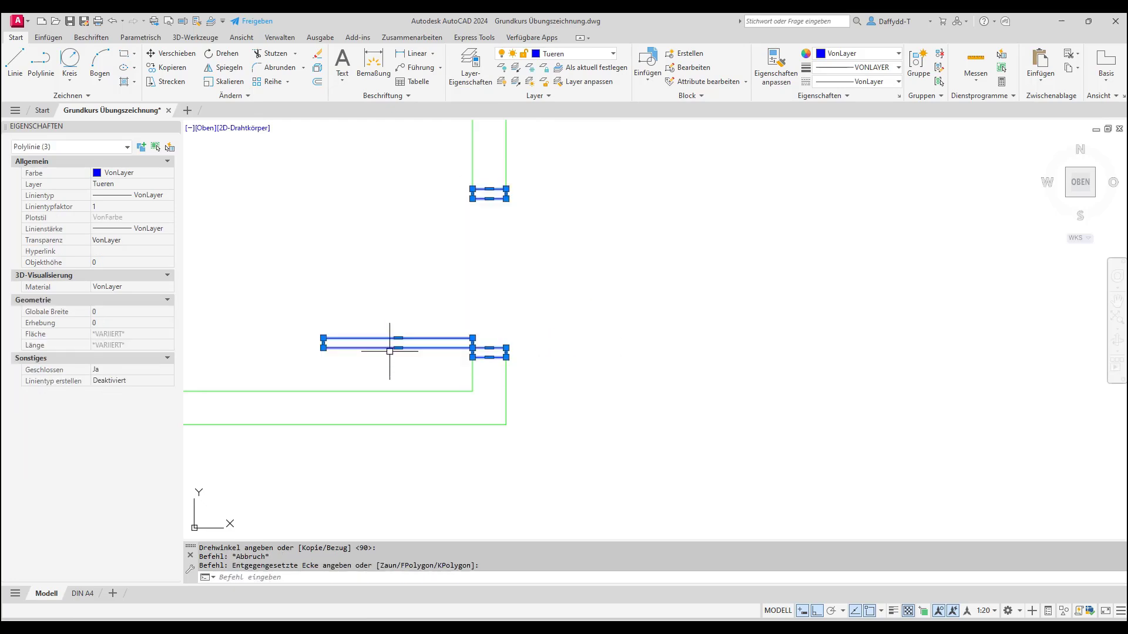
key("Escape")
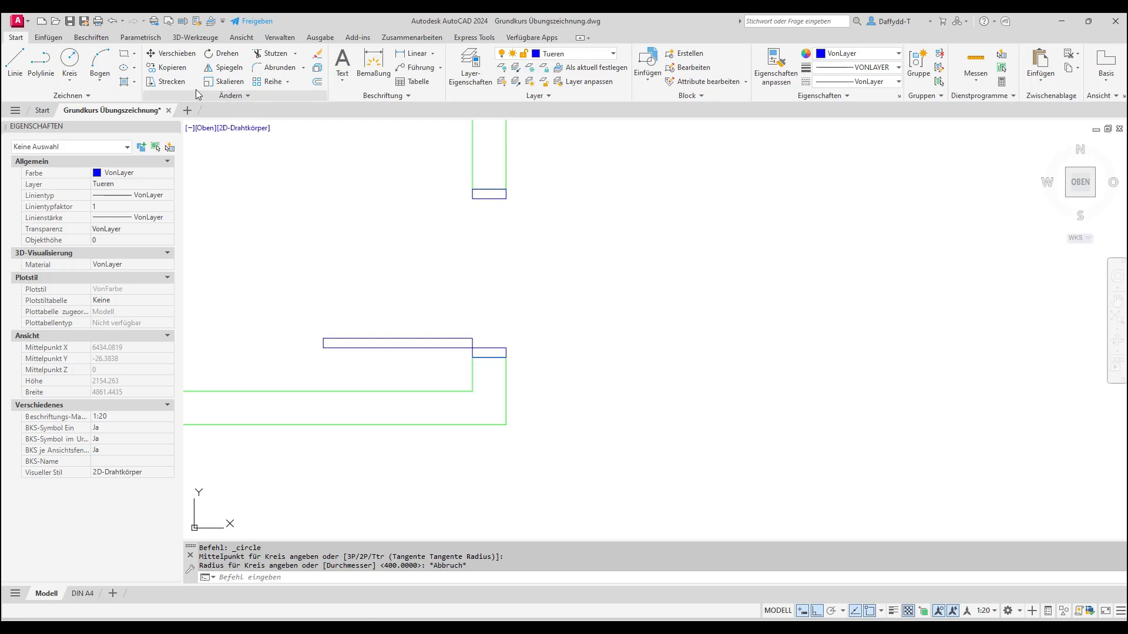
Draw a circle centred on the hinge corner reaching the leaf's far end (radius 775)
left_click(69, 58)
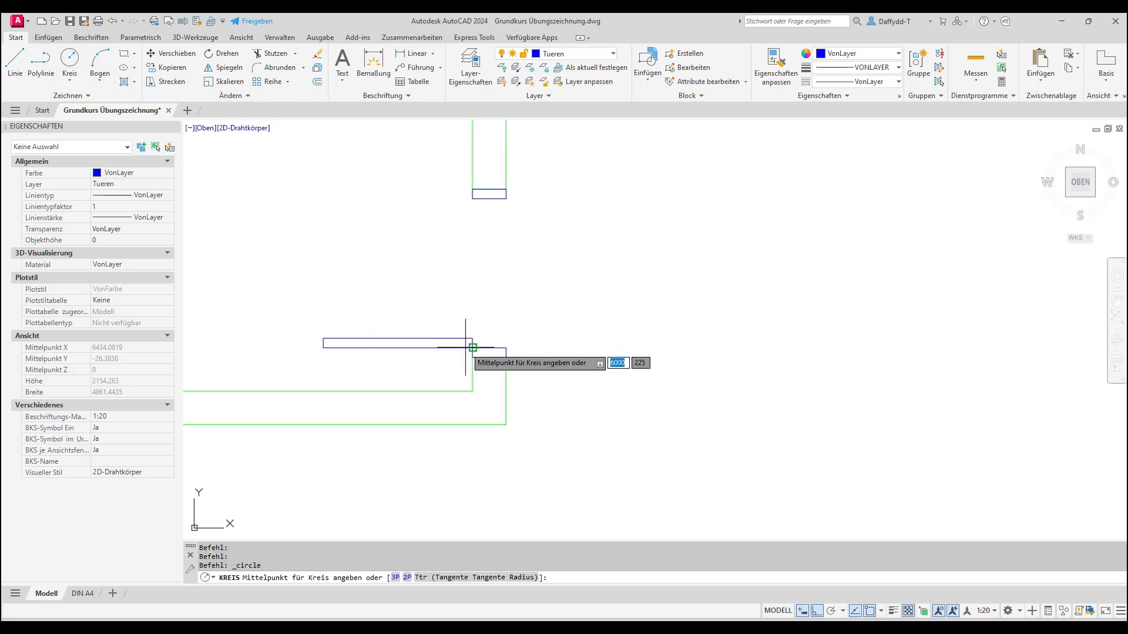
left_click(472, 348)
left_click(472, 198)
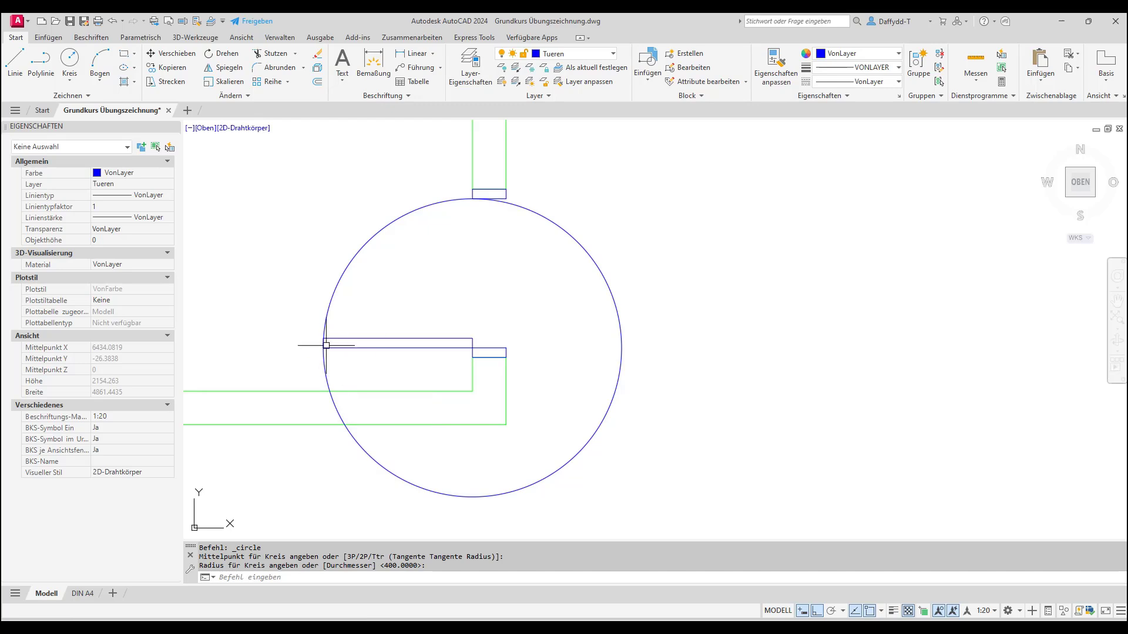
Offset the door leaf outward by 5 as a temporary cutting outline
left_click(317, 83)
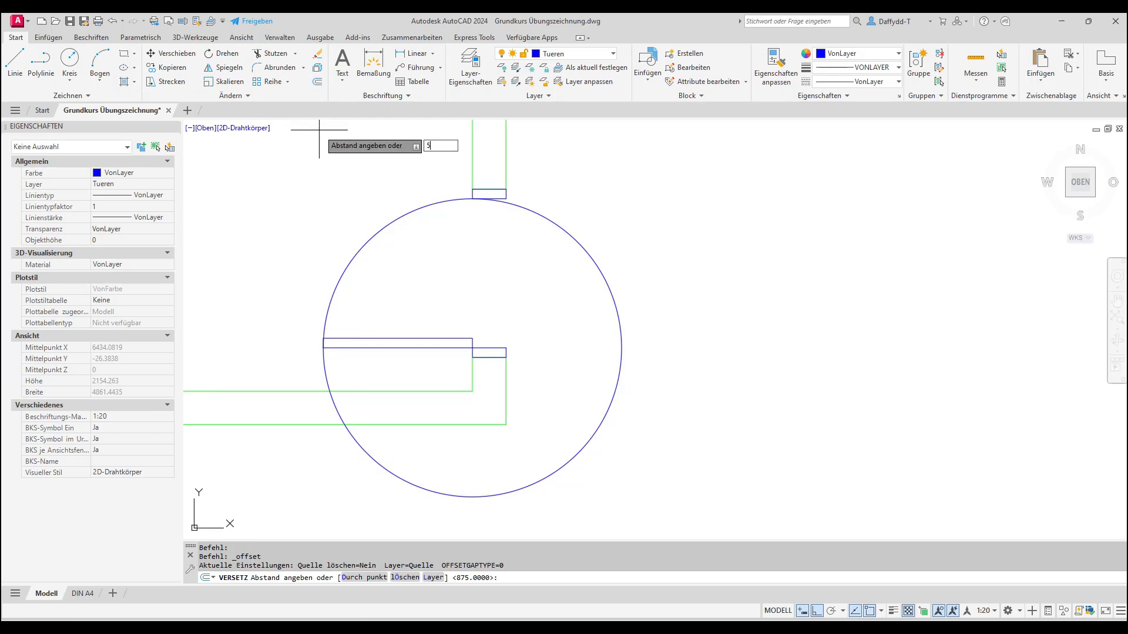
type("5")
key("Return")
left_click(390, 346)
left_click(397, 323)
key("Escape")
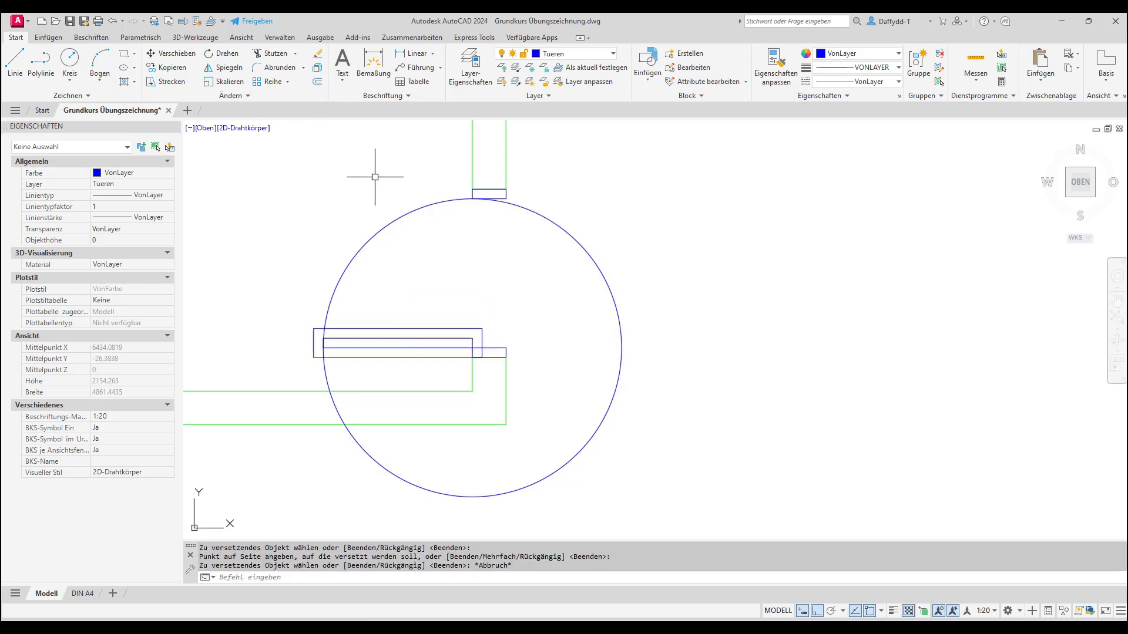
Trim the circle to a quarter arc and delete the temporary offset rectangle
left_click(275, 54)
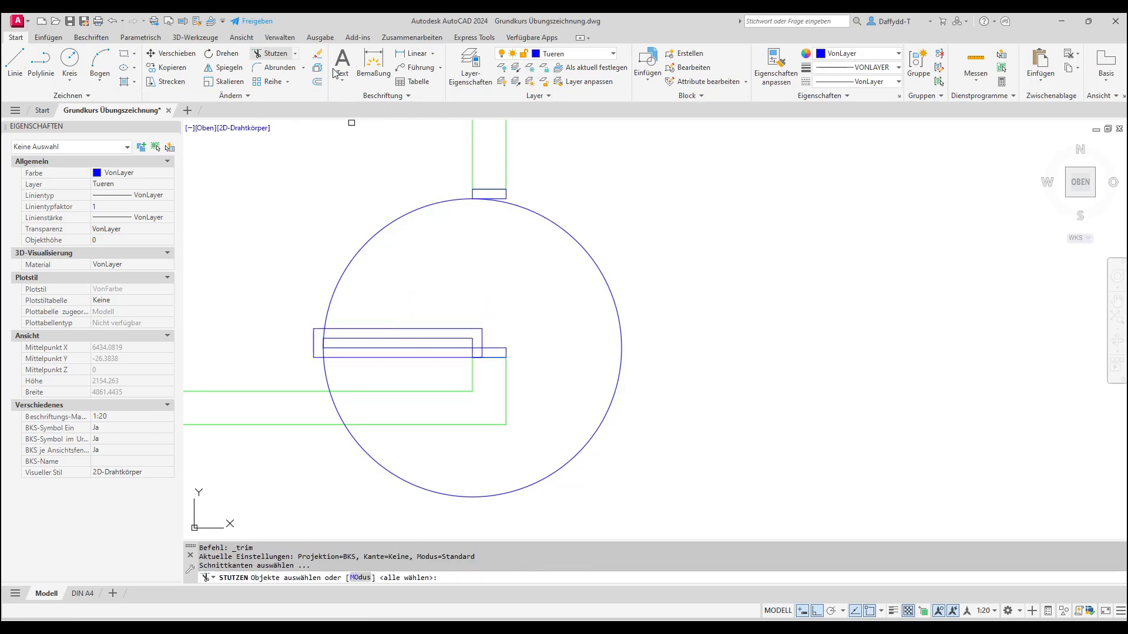
left_click(505, 194)
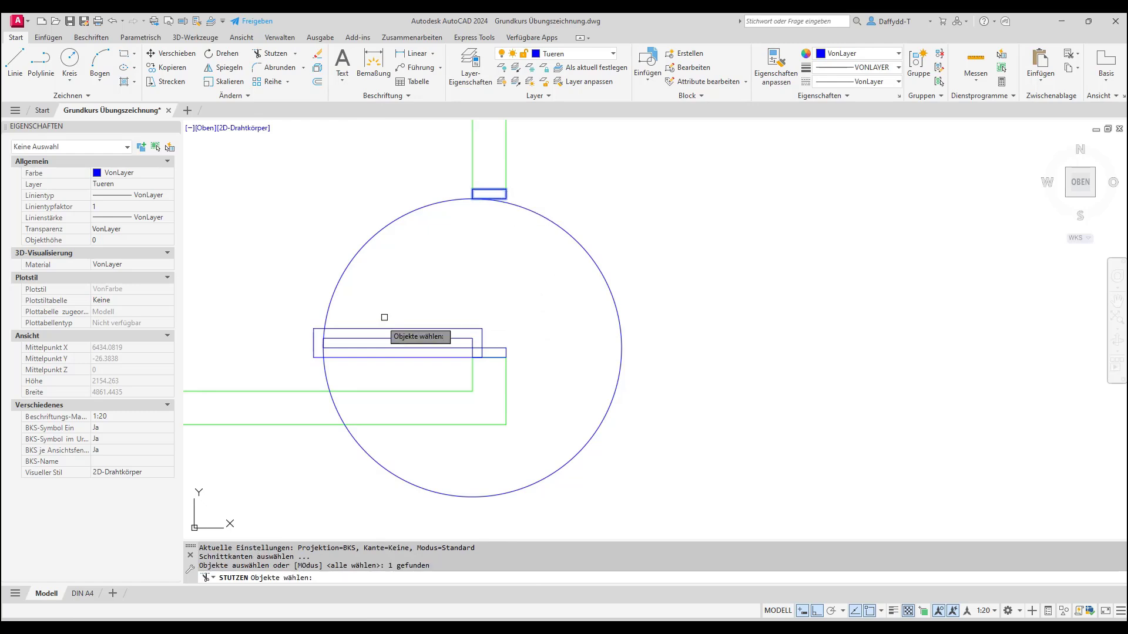
left_click(364, 358)
key("Return")
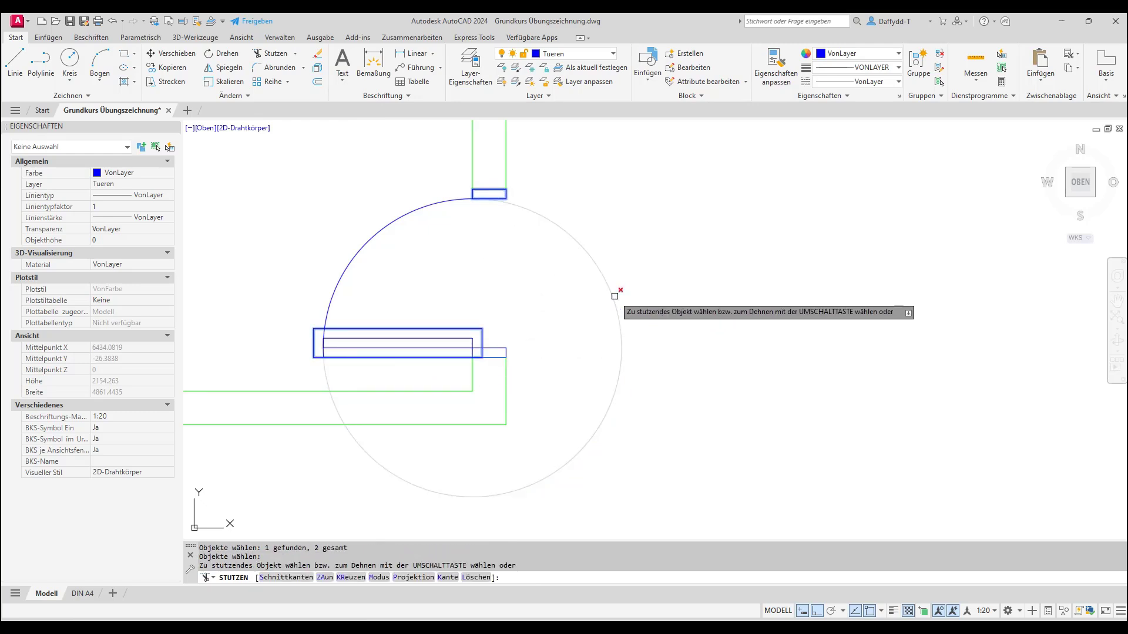
left_click(613, 294)
key("Escape")
left_click(353, 329)
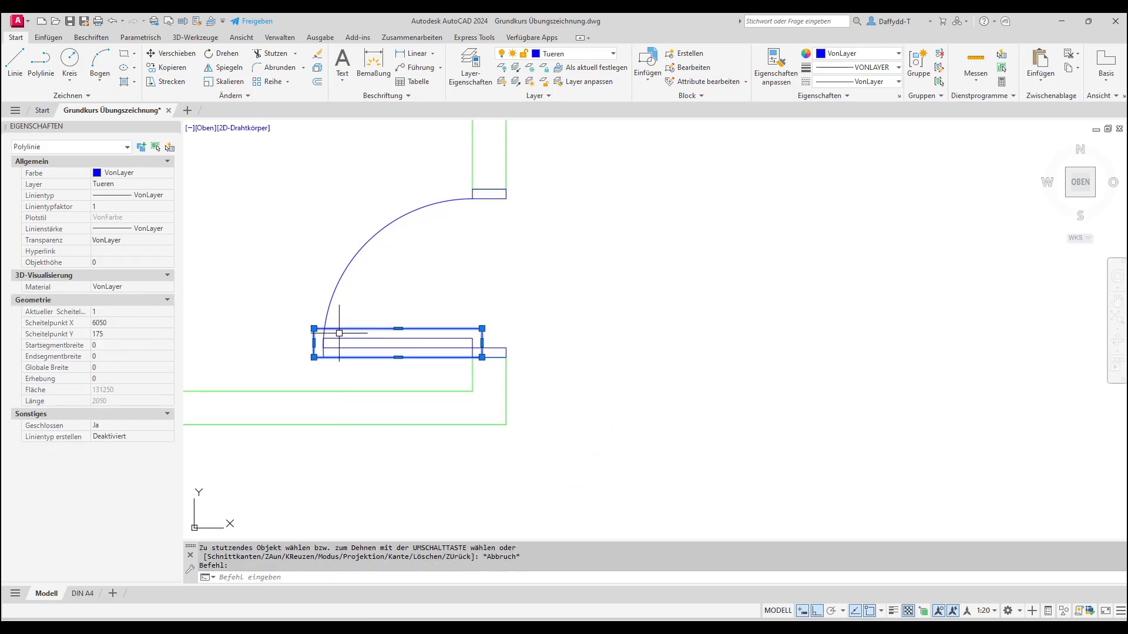
key("Delete")
left_click(331, 310)
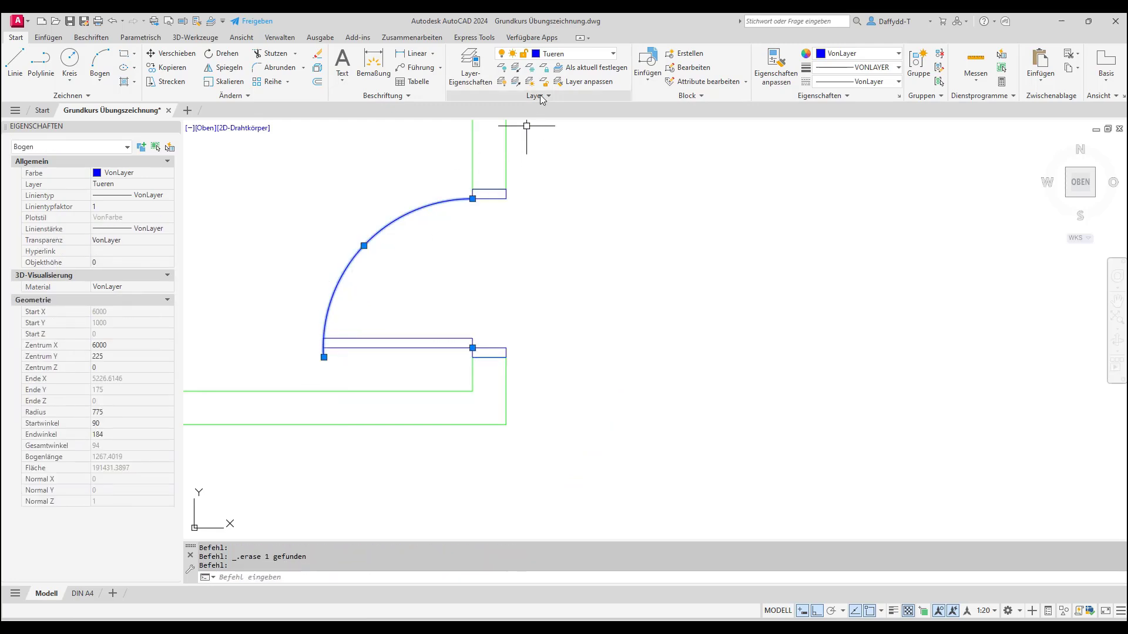
Colour the door-swing arc red, zoom out, and open the layer list to choose Schraffur
left_click(859, 59)
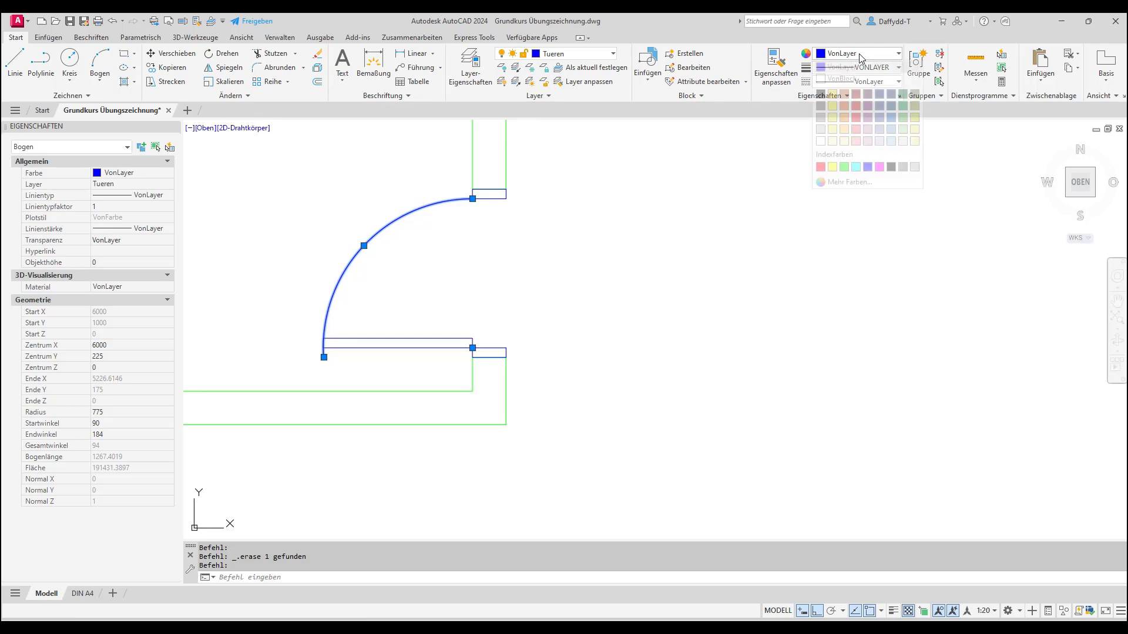
left_click(817, 170)
key("Escape")
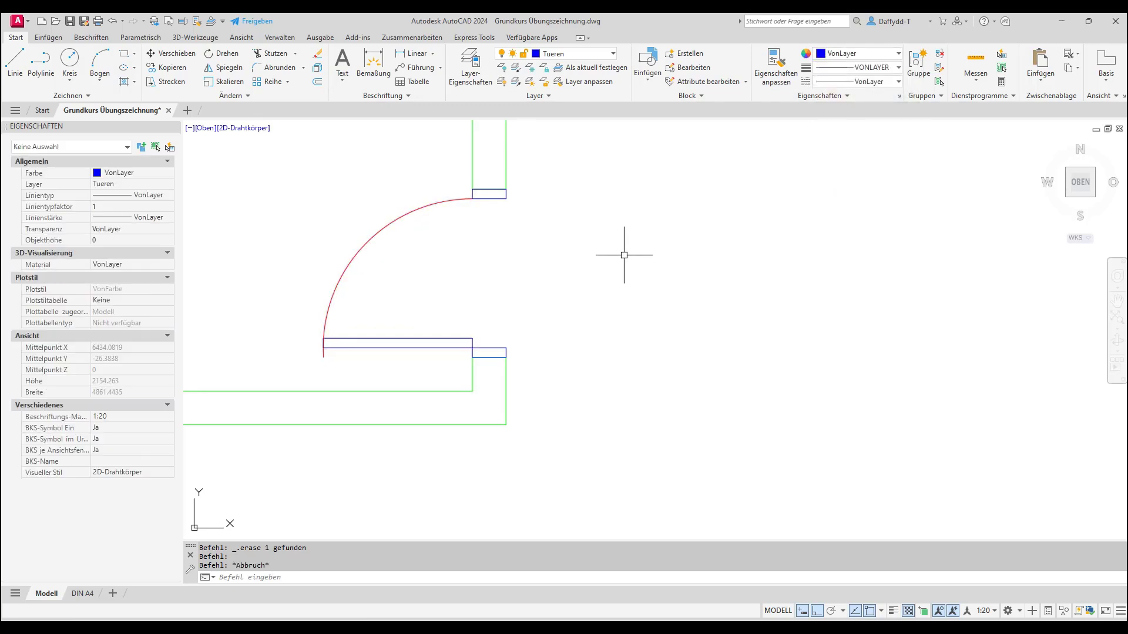
scroll(625, 252, "down", 5)
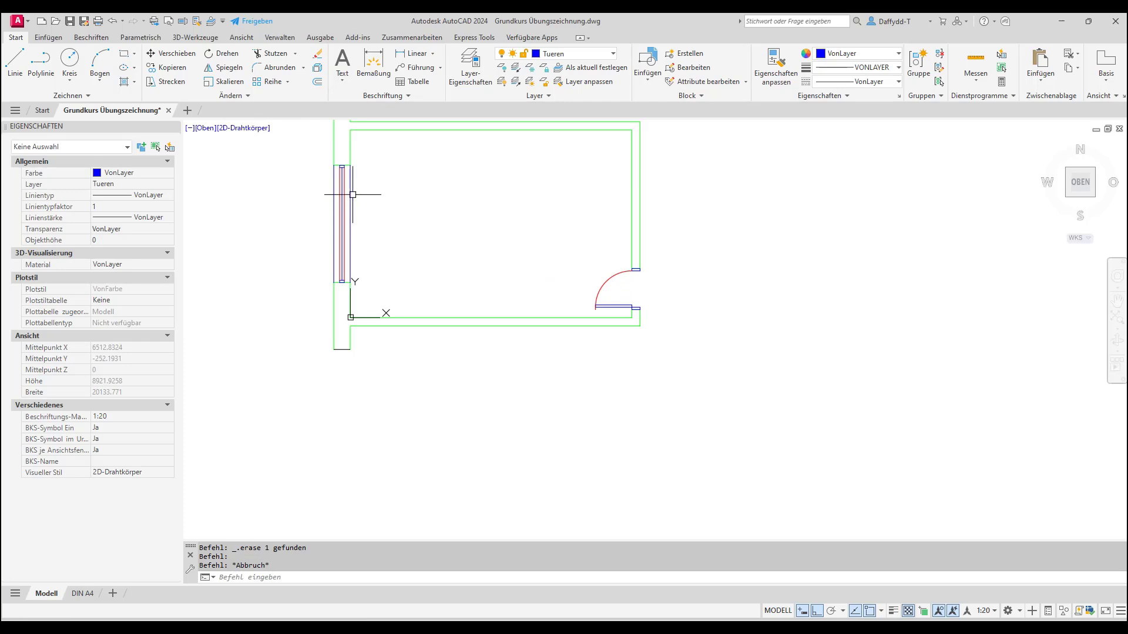
mouse_move(353, 195)
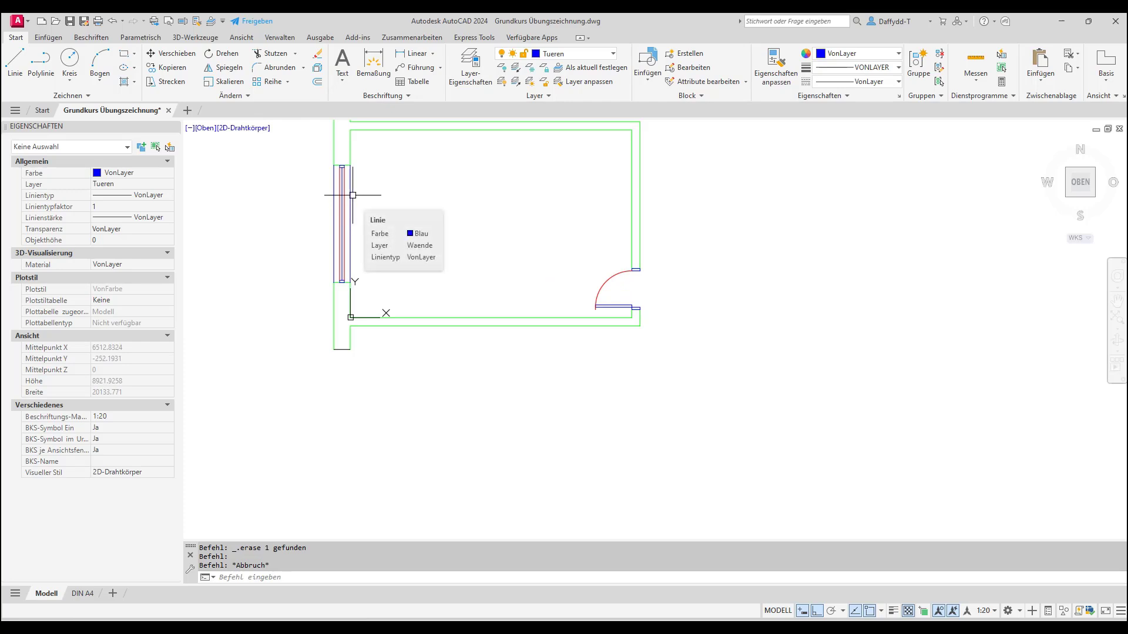
scroll(453, 297, "down", 2)
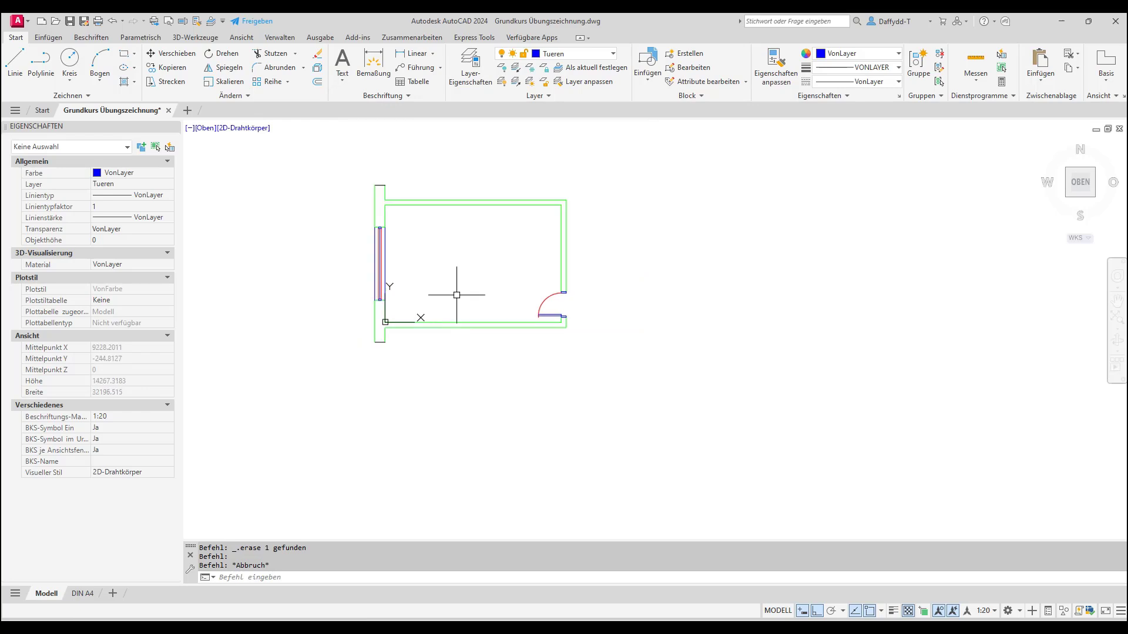
scroll(470, 199, "up", 2)
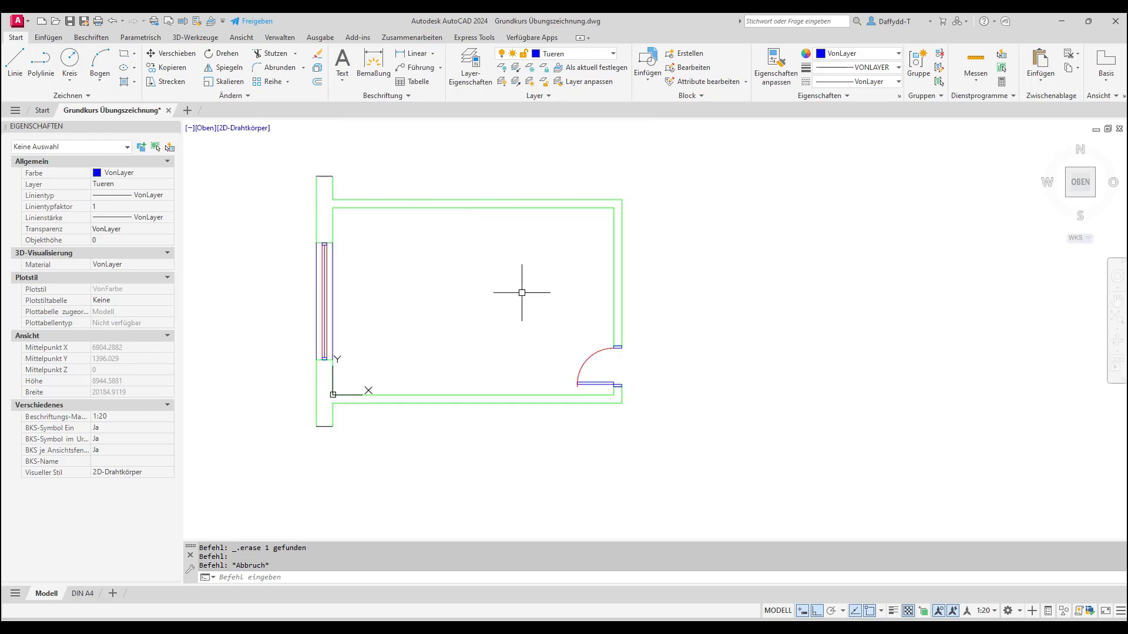
left_click(575, 55)
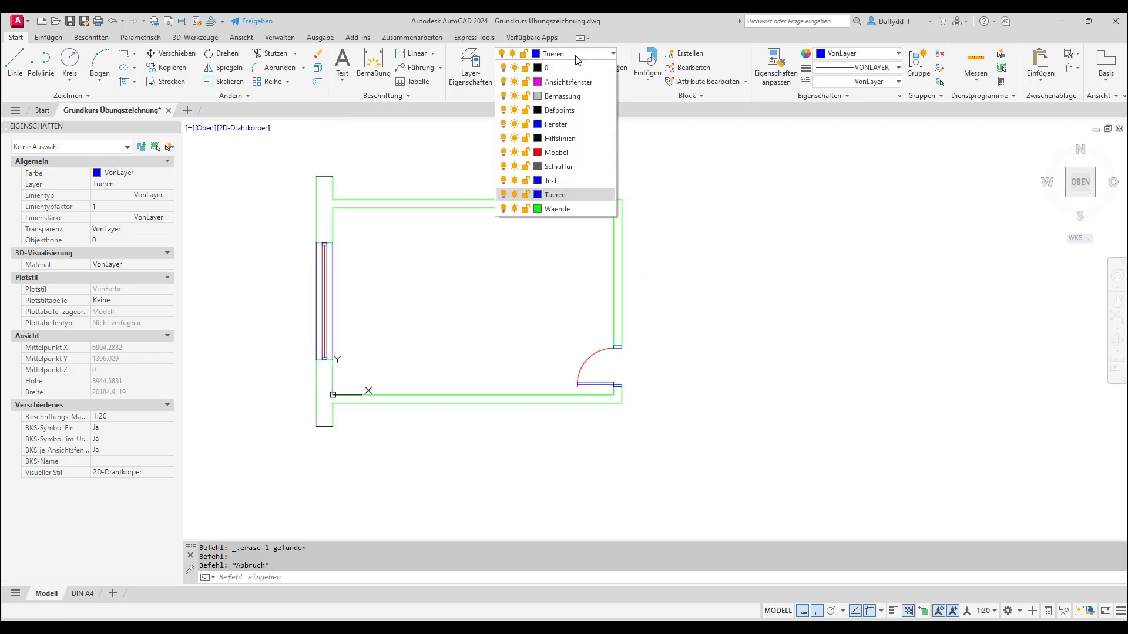
Fill the walls with ANSI31 hatching on layer Schraffur and exit hatch editing
left_click(522, 167)
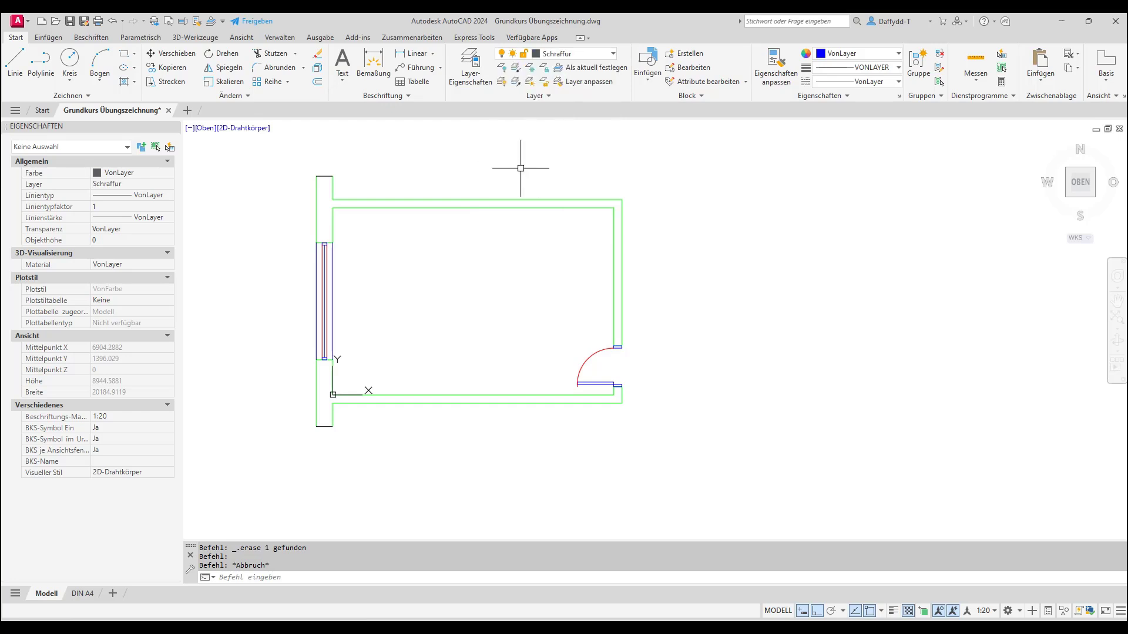
left_click(125, 84)
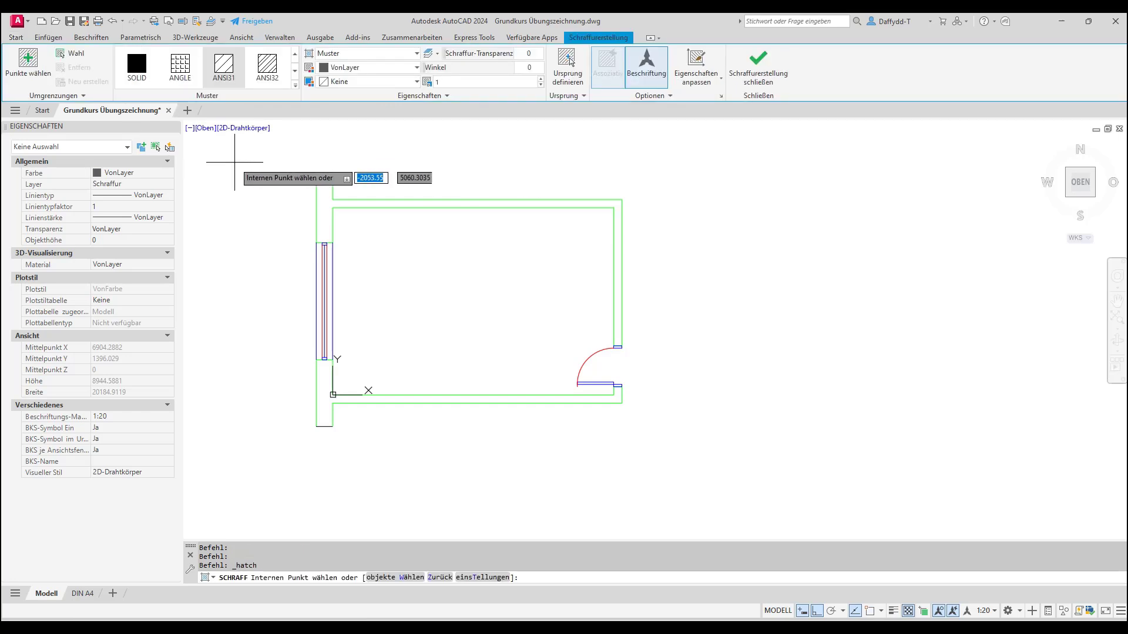
left_click(319, 206)
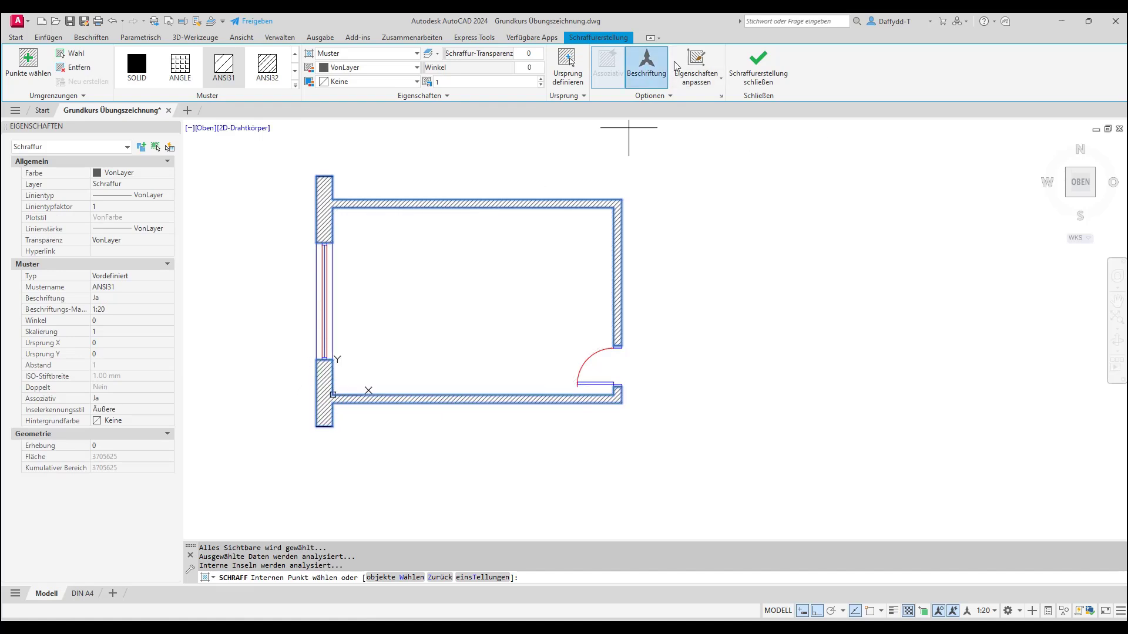
left_click(757, 66)
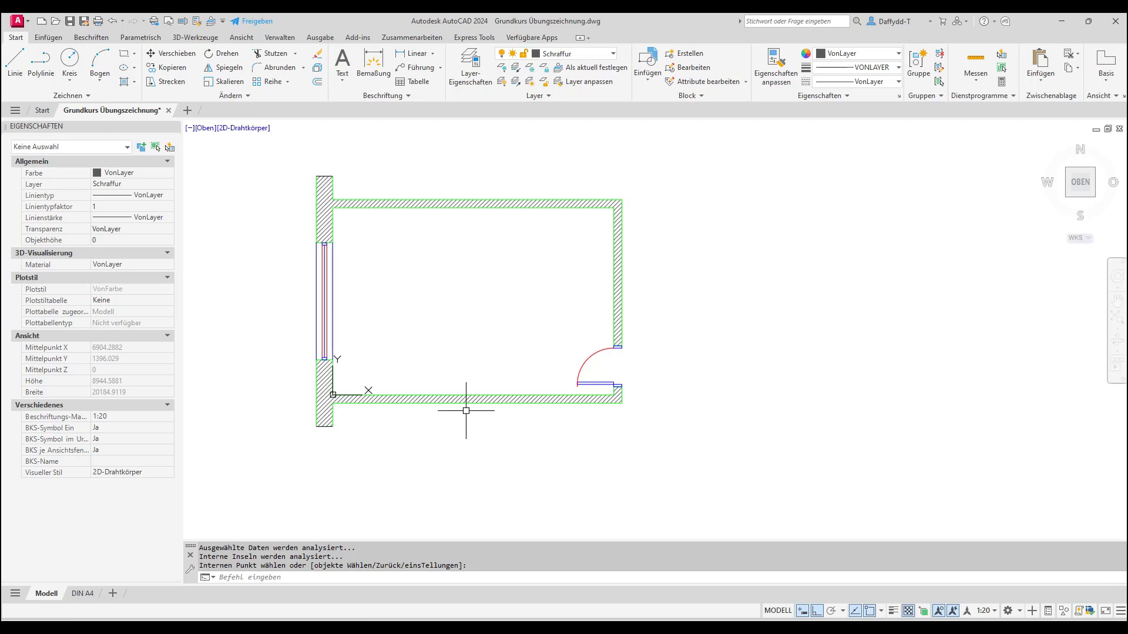
key("Return")
left_click(329, 397)
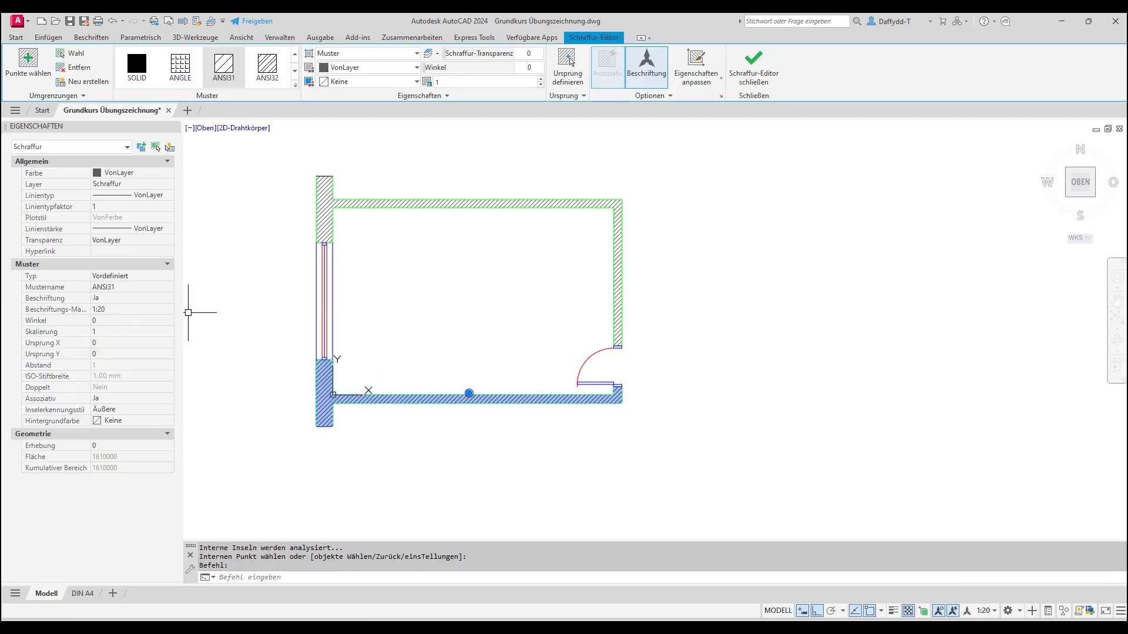
key("Escape")
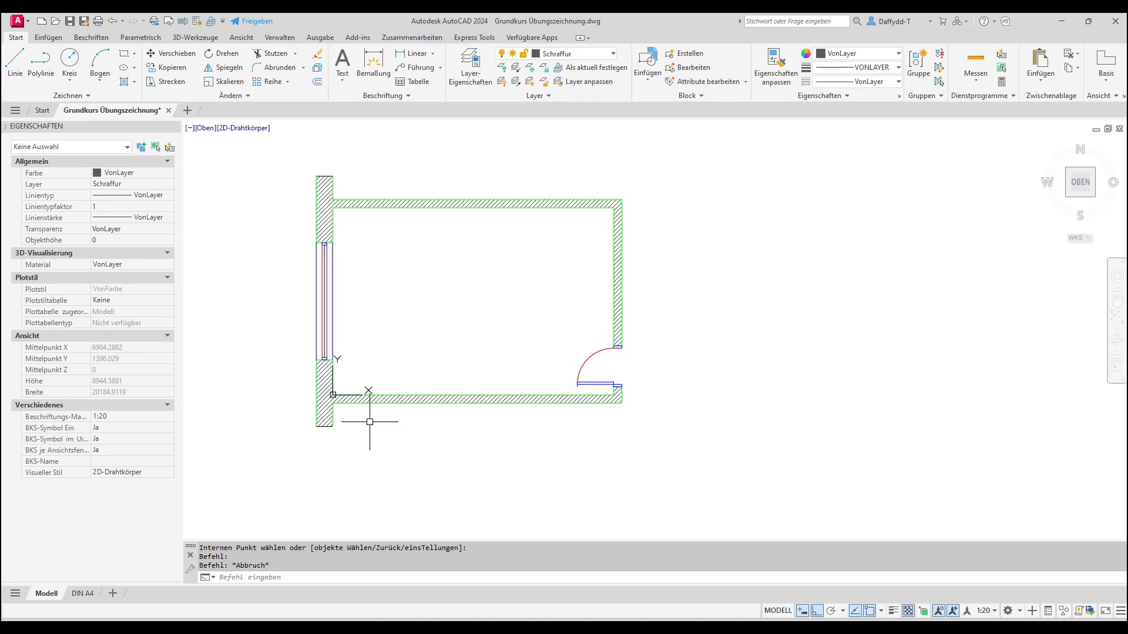
On layer Moebel, draw a radius-400 circle tangent to the left and top walls
left_click(558, 54)
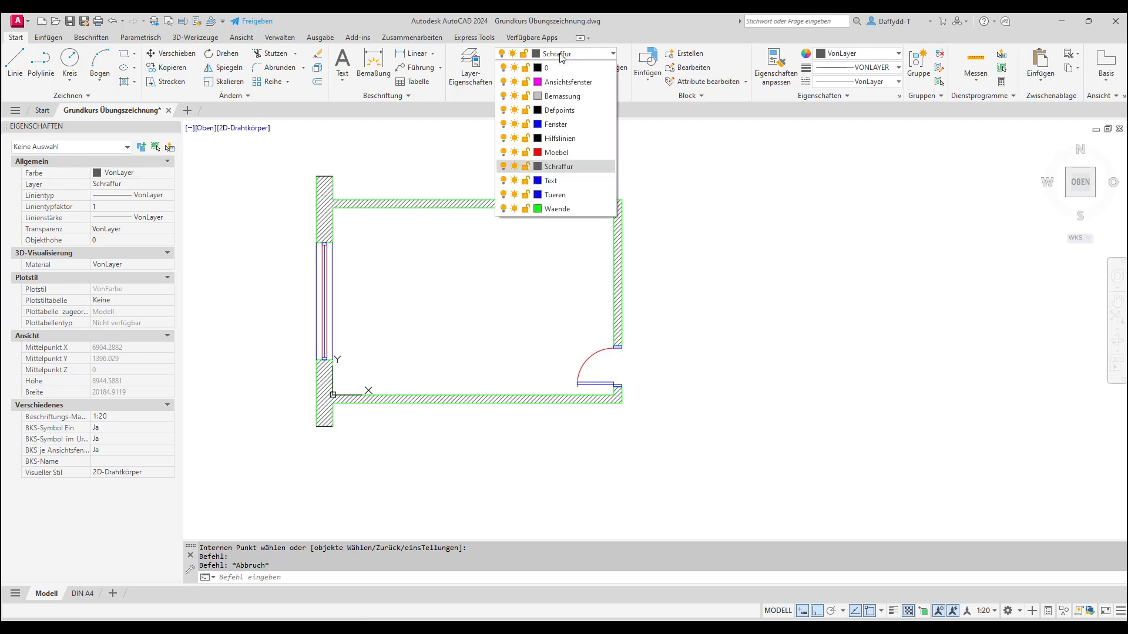
left_click(557, 153)
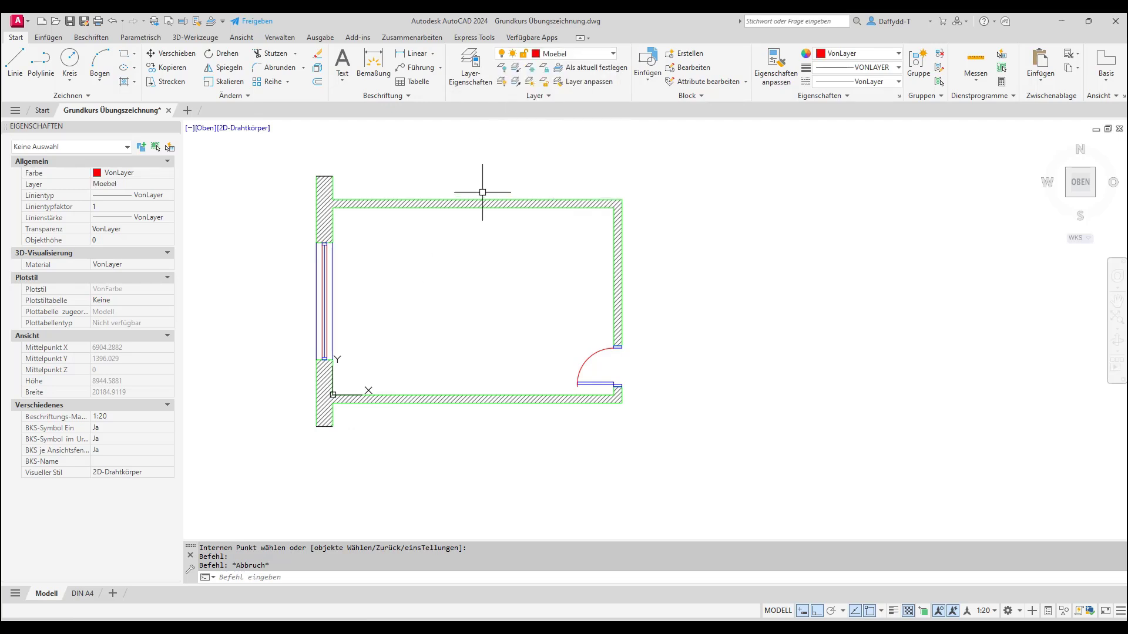
scroll(370, 220, "up", 2)
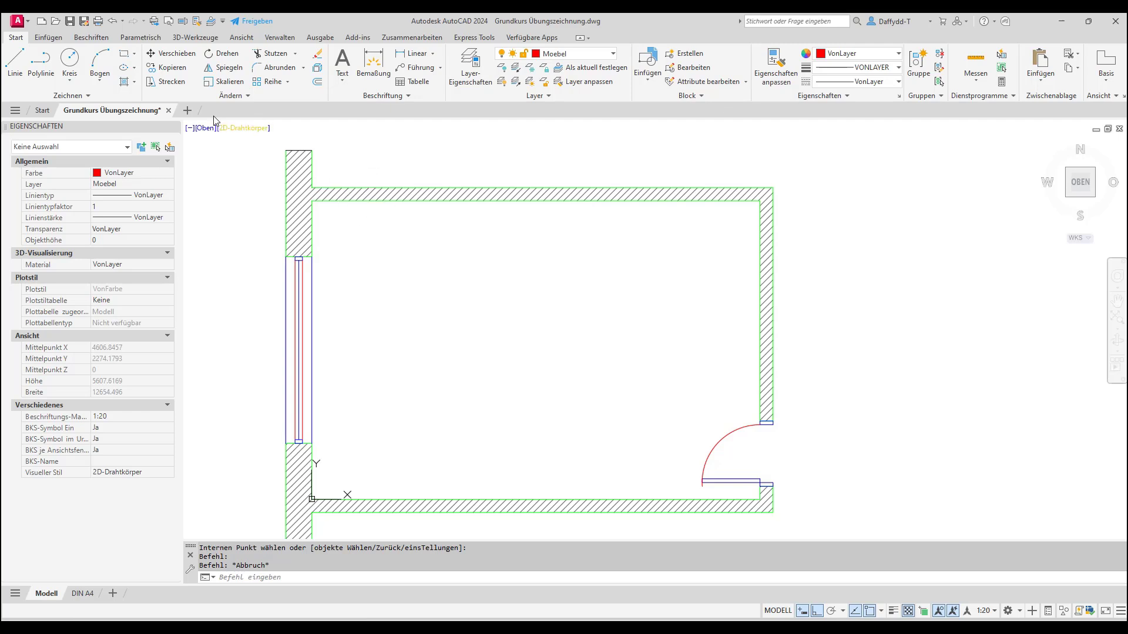
left_click(69, 81)
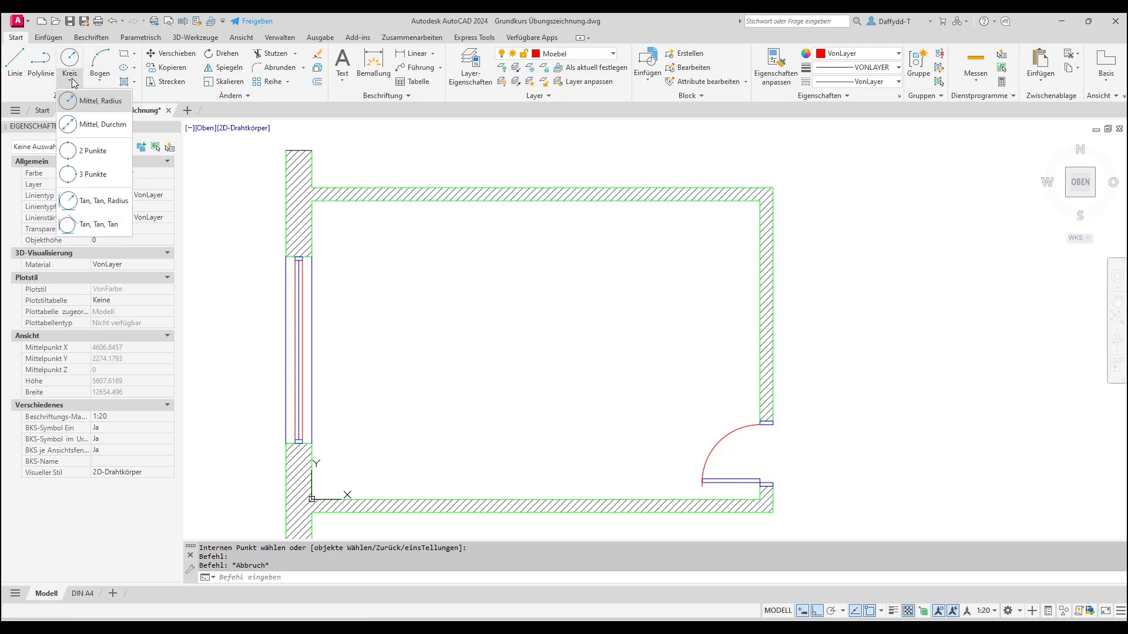
left_click(96, 203)
left_click(309, 222)
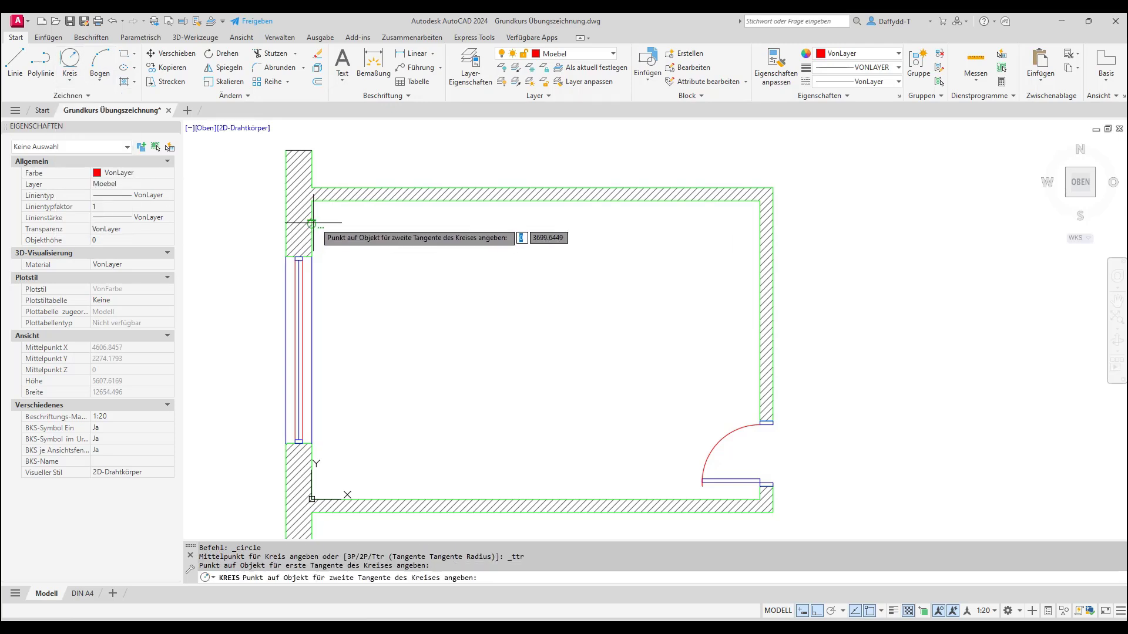
left_click(342, 201)
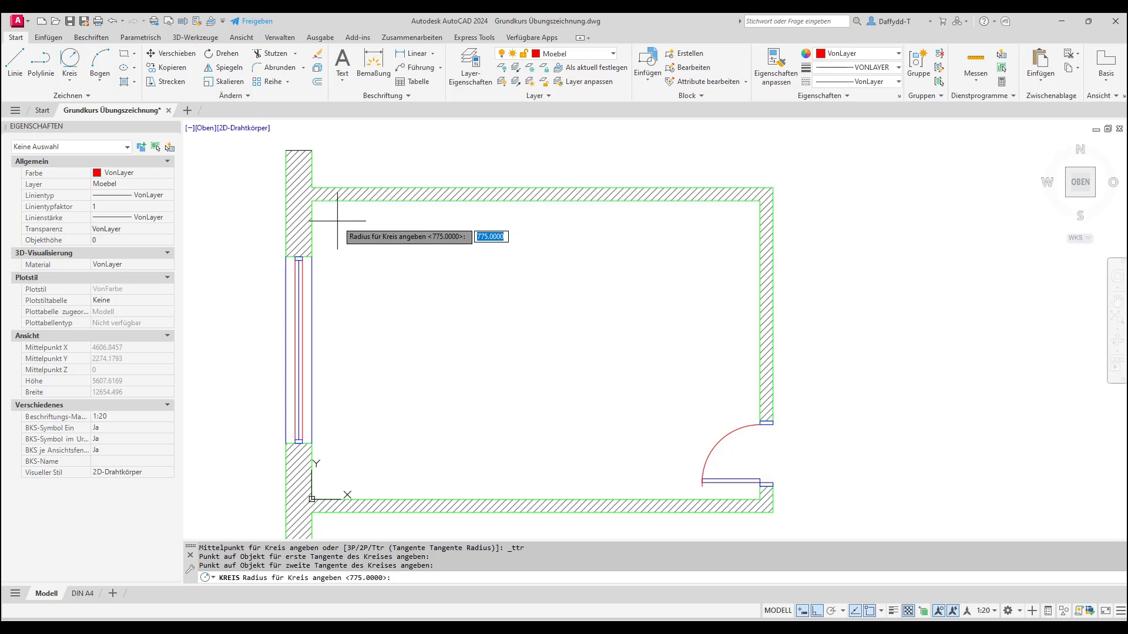
type("400")
key("Return")
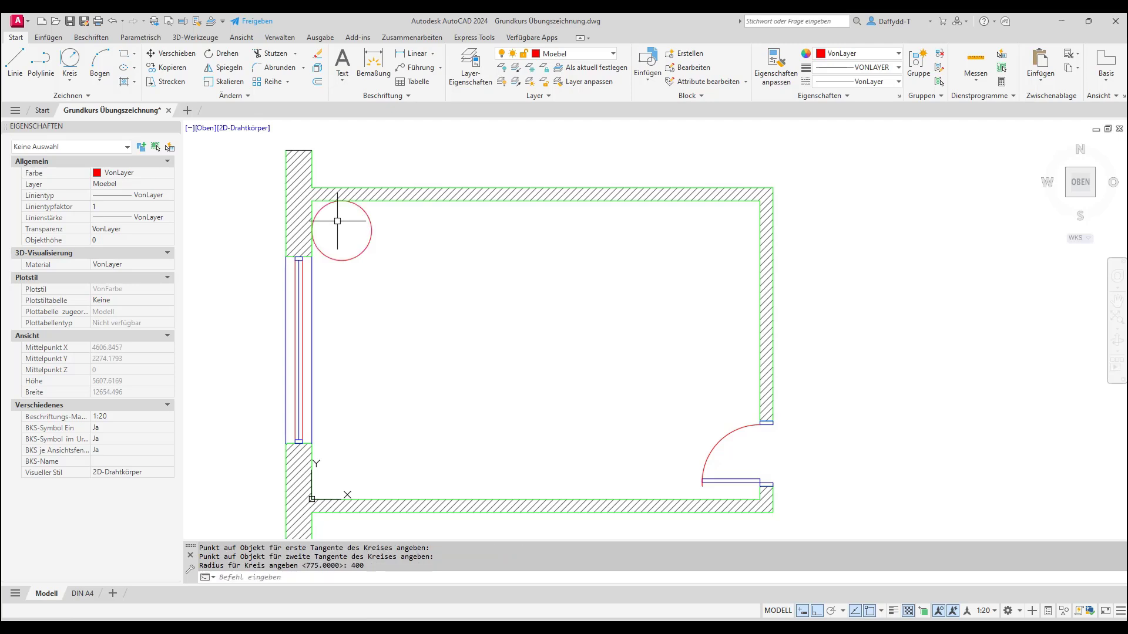
Change the circle's diameter to 700 in Properties
left_click(369, 218)
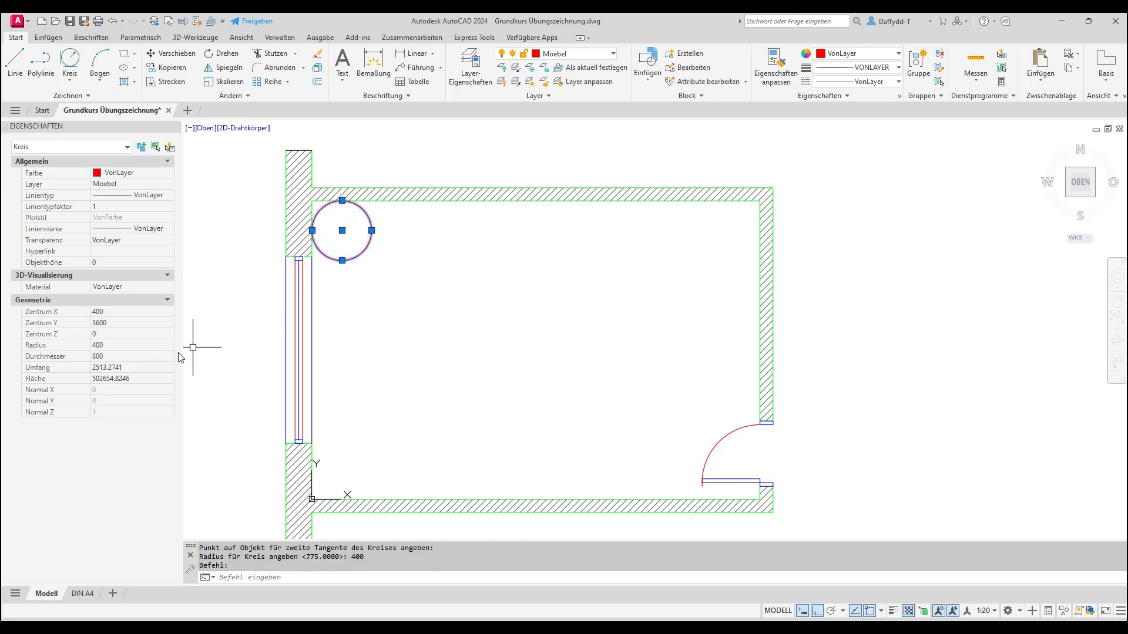
left_click(115, 357)
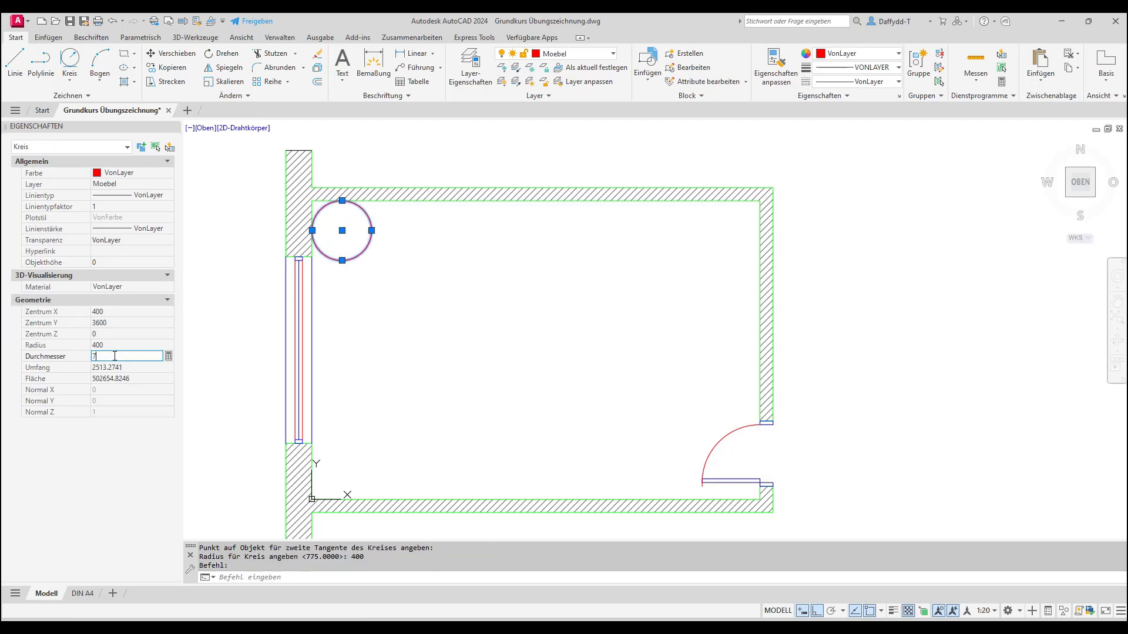
left_click(470, 338)
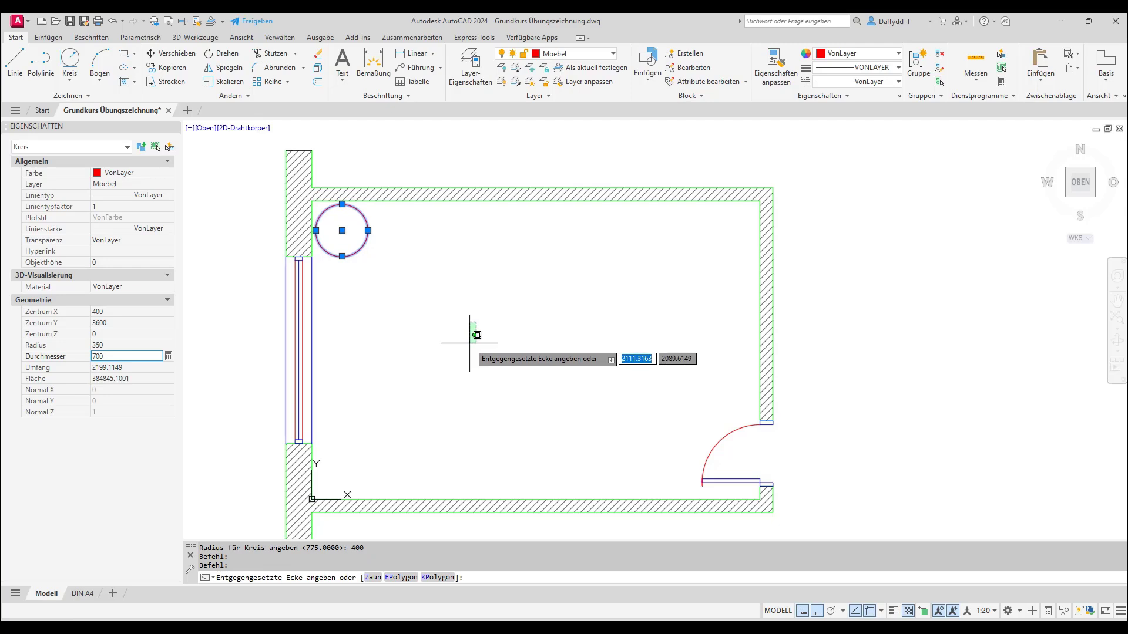
key("Escape")
key("Escape")
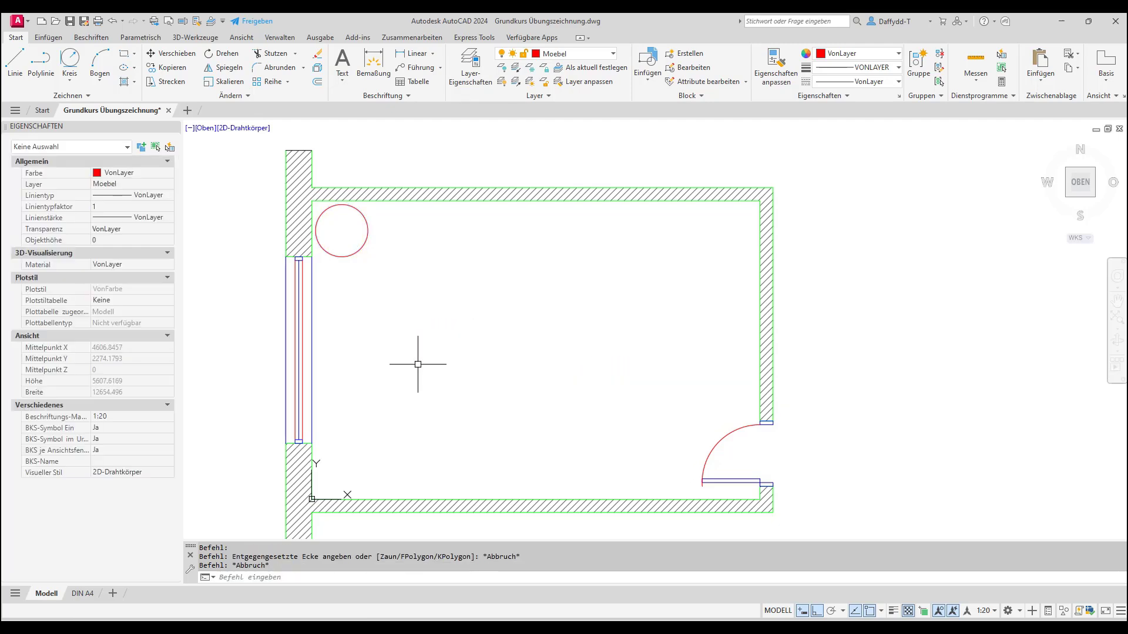
Draw an 1860 × 800 rectangular table inside the room
left_click(124, 57)
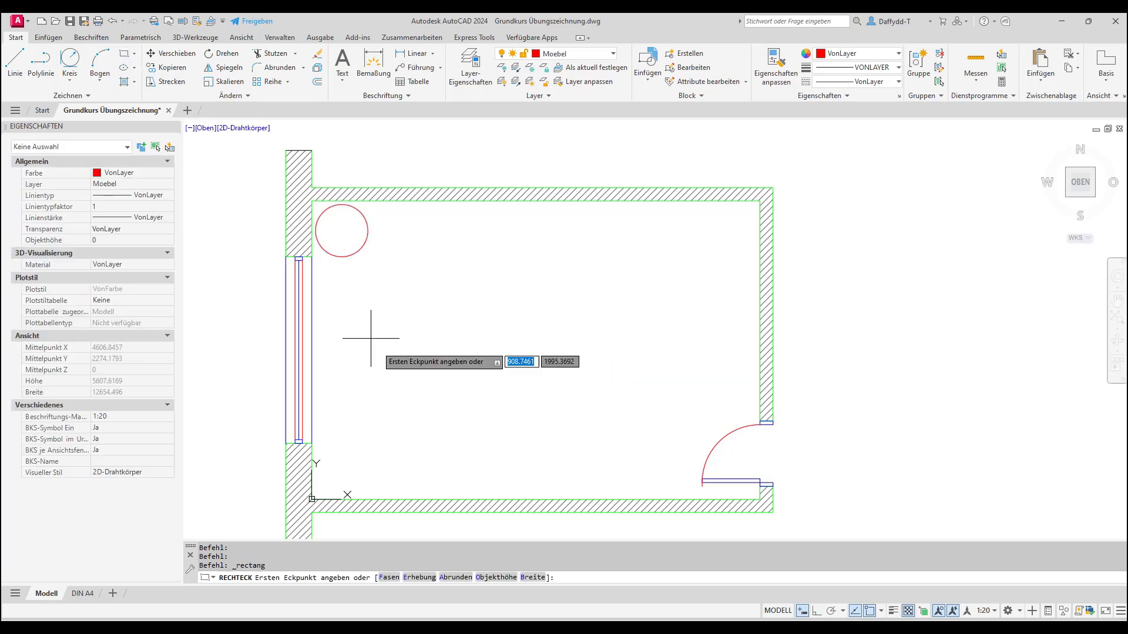
left_click(411, 421)
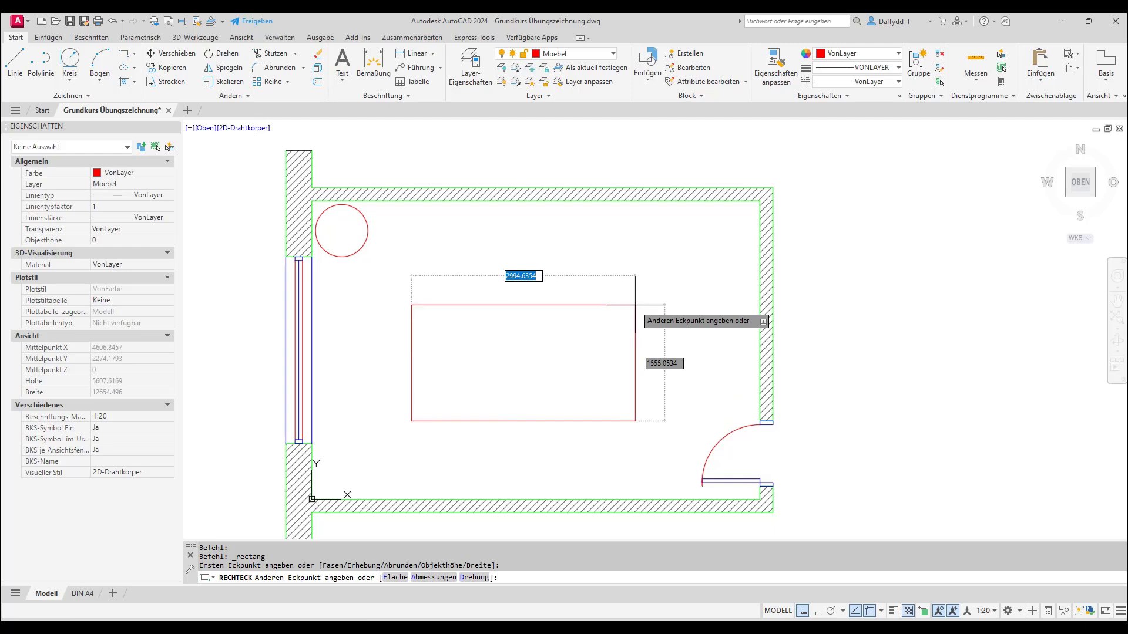
type("1860")
key("Tab")
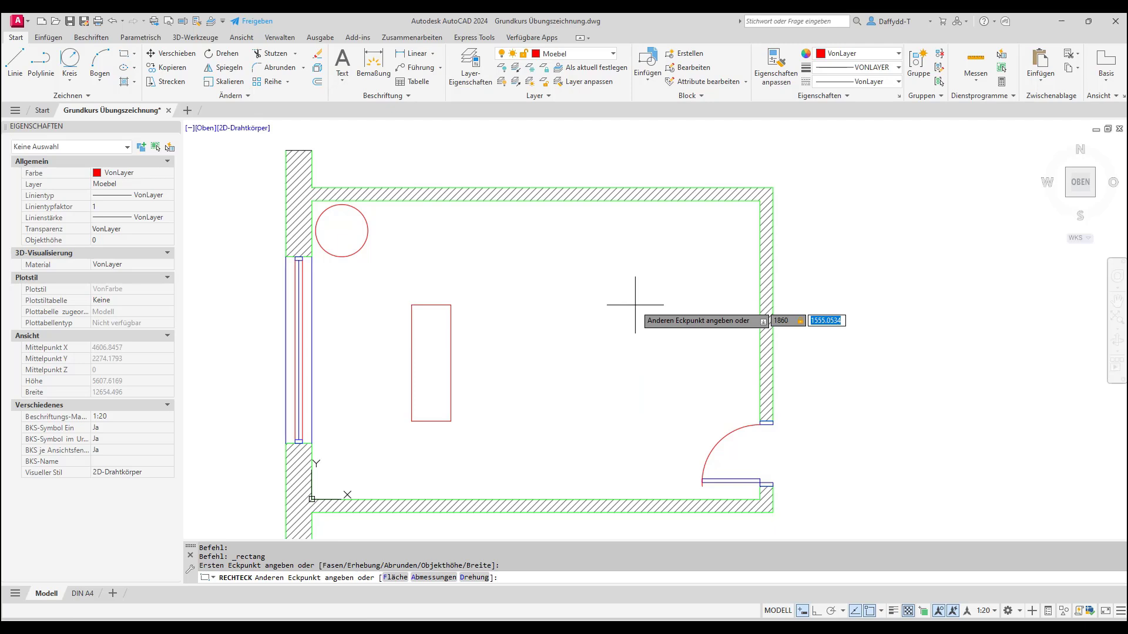
type("800")
key("Return")
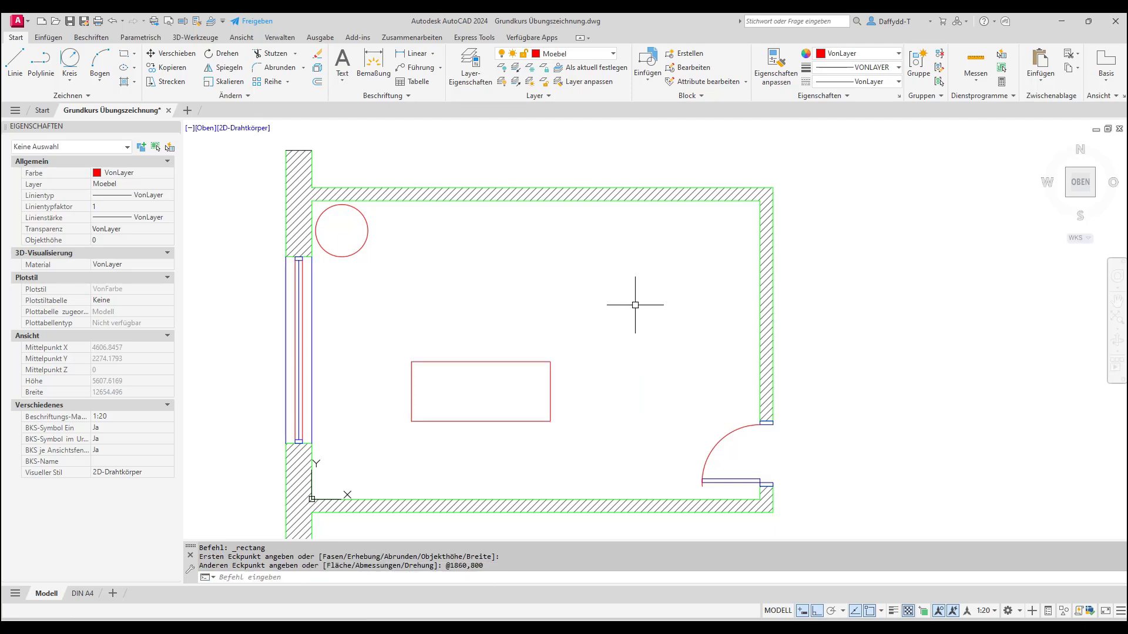
Move the table from its geometric centre to the midpoint between opposite inner room corners
left_click(182, 58)
left_click(478, 327)
left_click(450, 390)
key("Return")
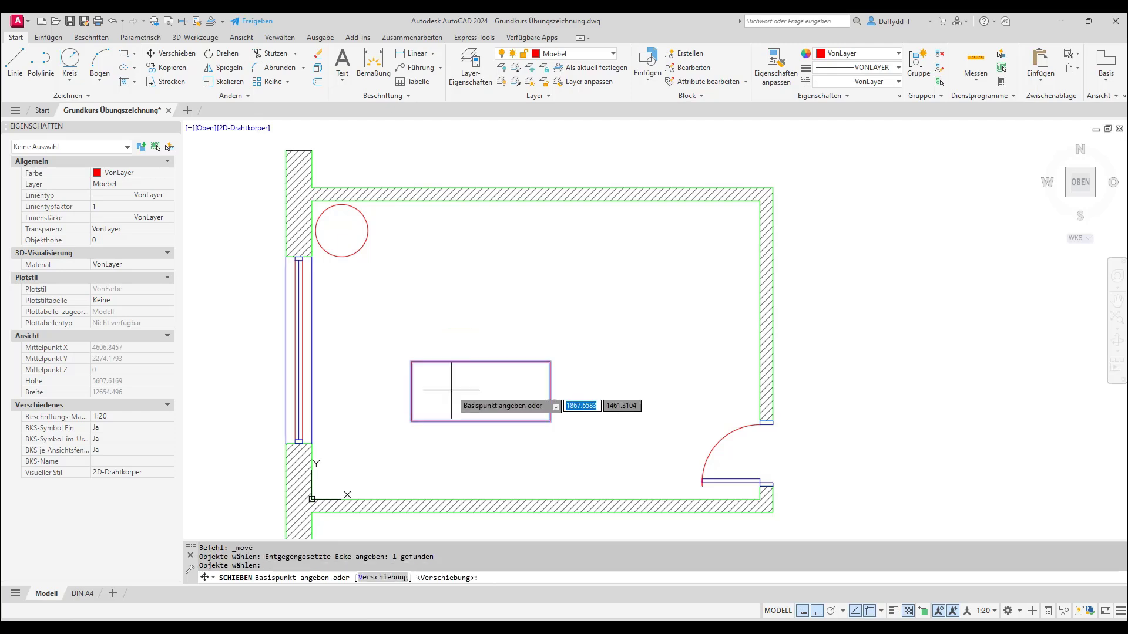
right_click(452, 390, "shift")
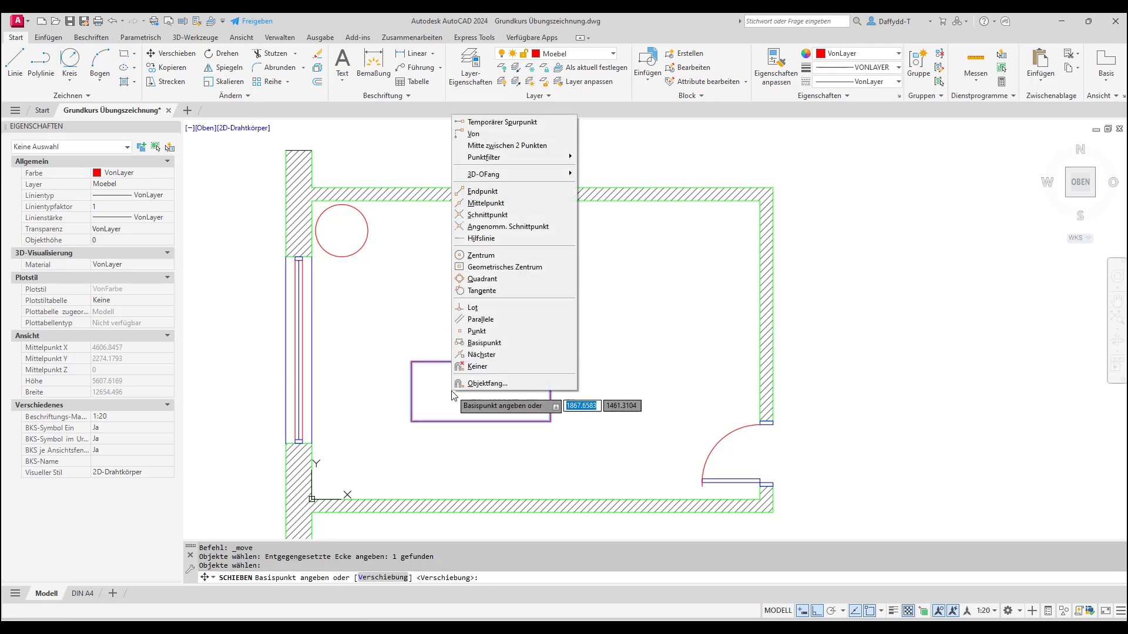
left_click(504, 267)
left_click(481, 391)
right_click(496, 311, "shift")
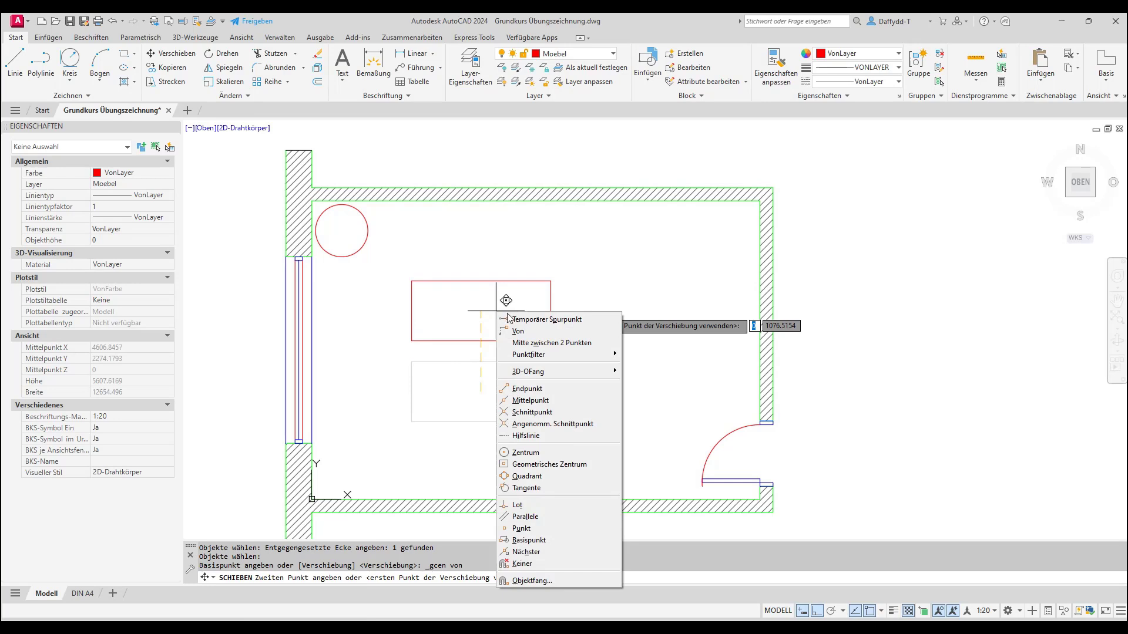
left_click(537, 343)
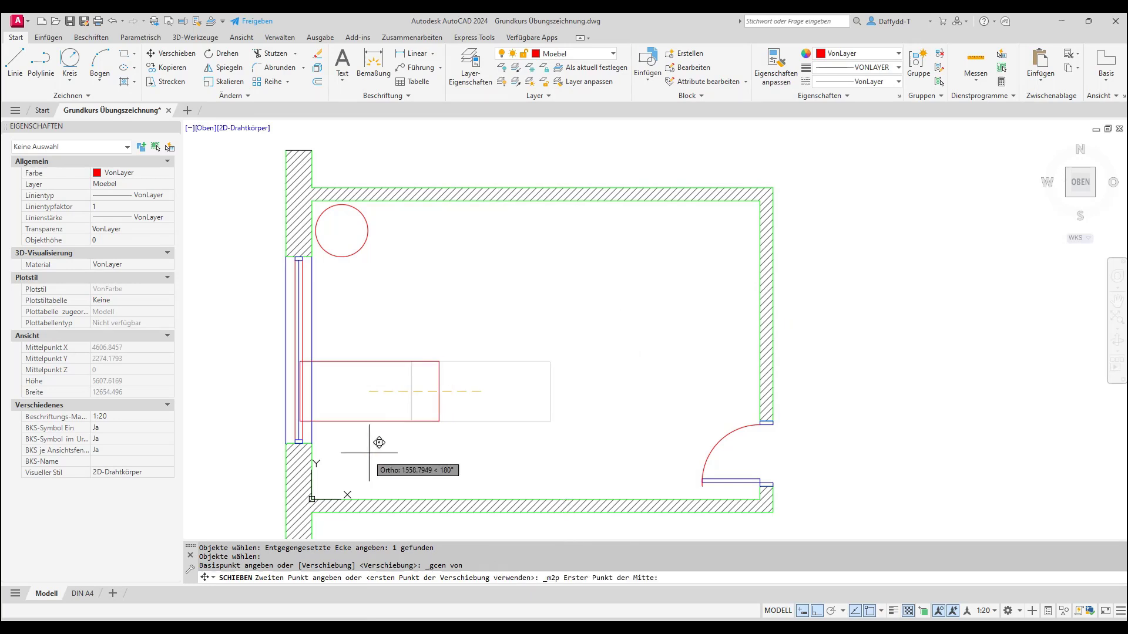
left_click(317, 488)
left_click(739, 210)
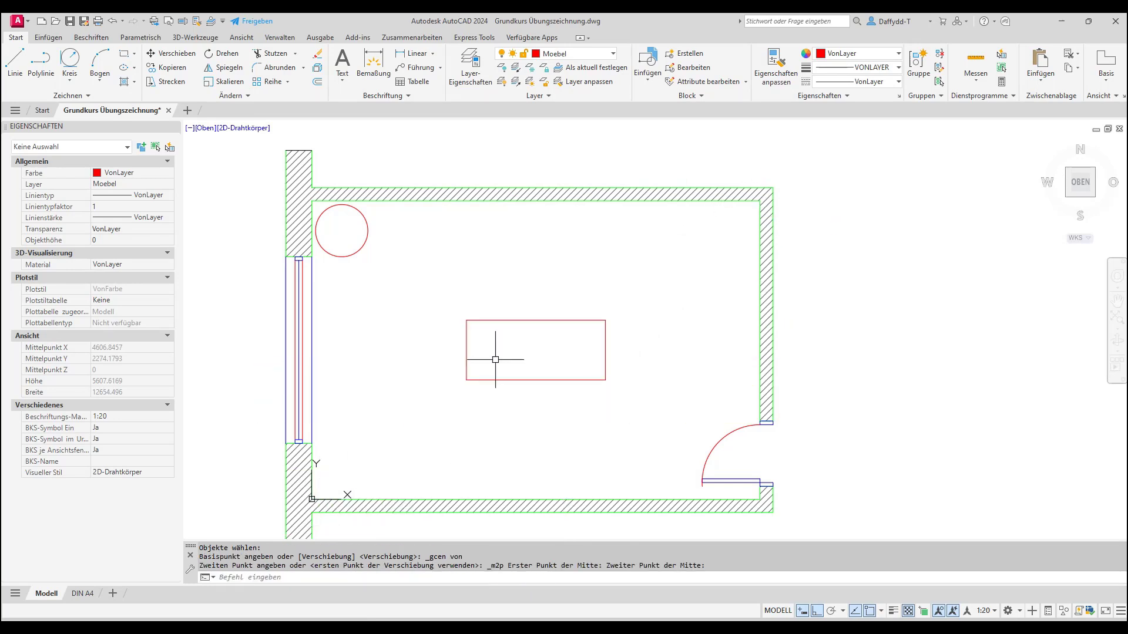
Undo the table move and draw a diagonal guide line between opposite inner room corners
left_click(111, 23)
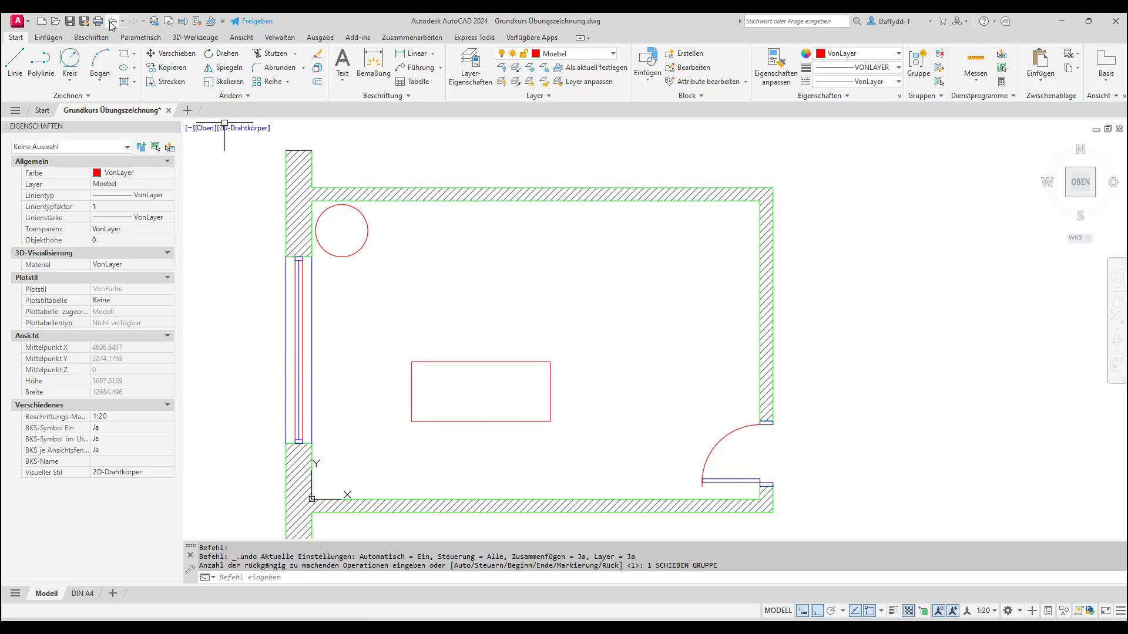
left_click(16, 58)
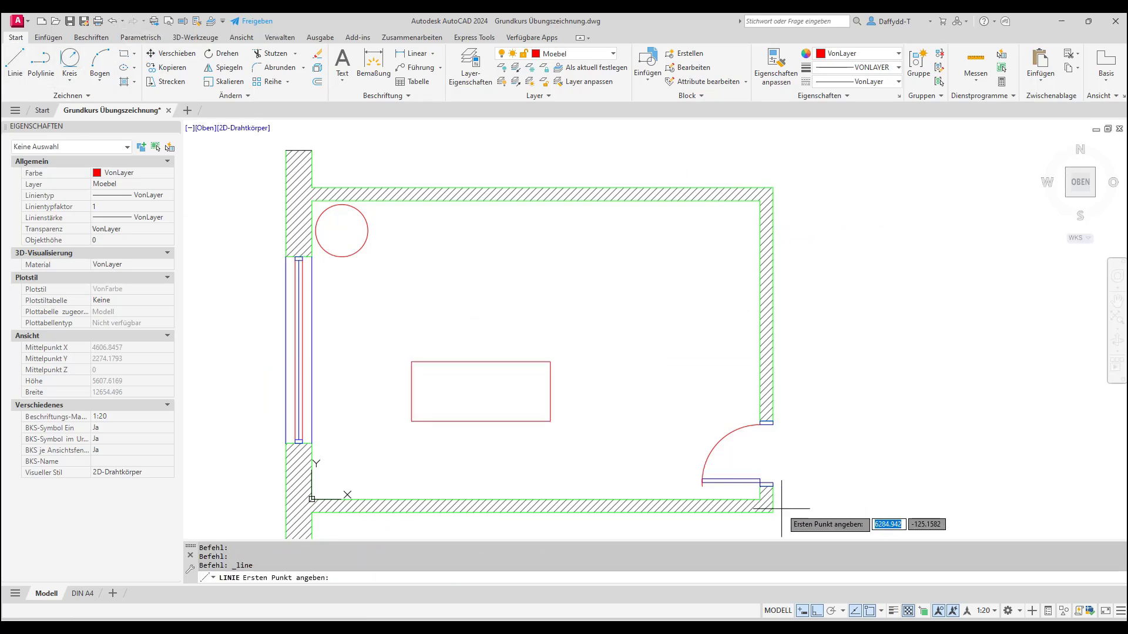
left_click(760, 499)
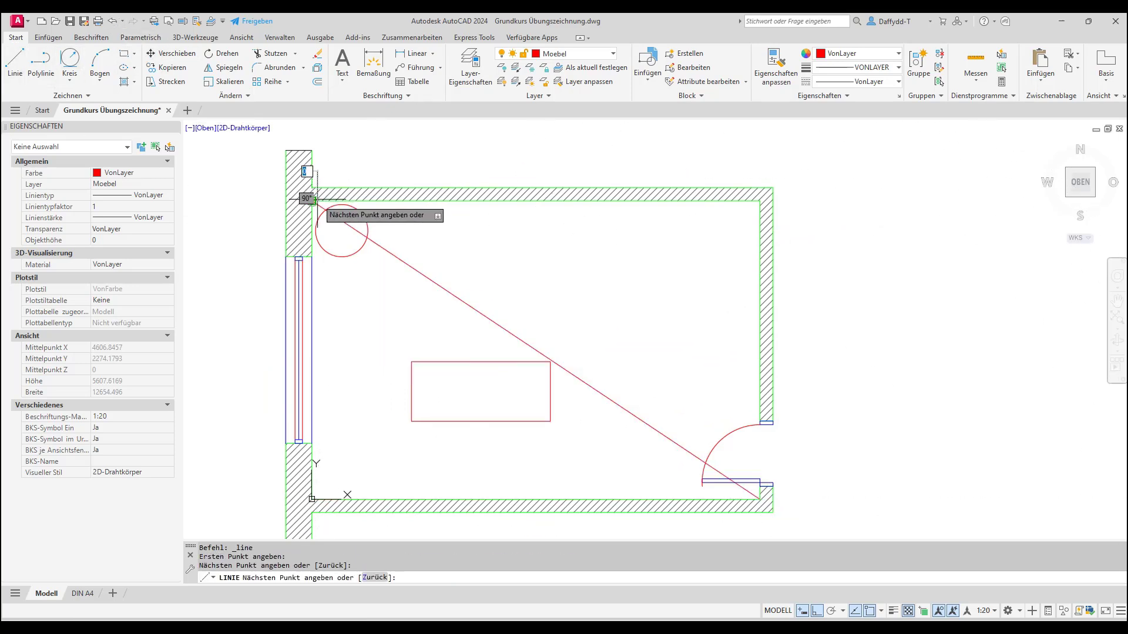
left_click(171, 53)
Move the table's geometric centre to the diagonal's midpoint, then erase the diagonal
left_click(384, 330)
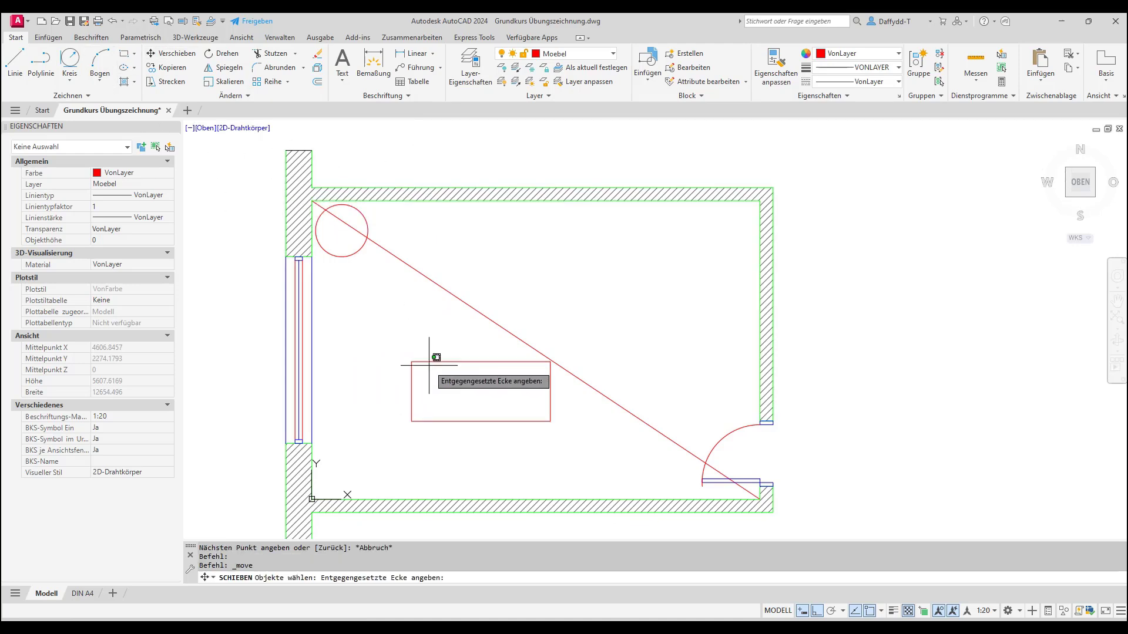
left_click(553, 423)
key("Return")
right_click(457, 394, "shift")
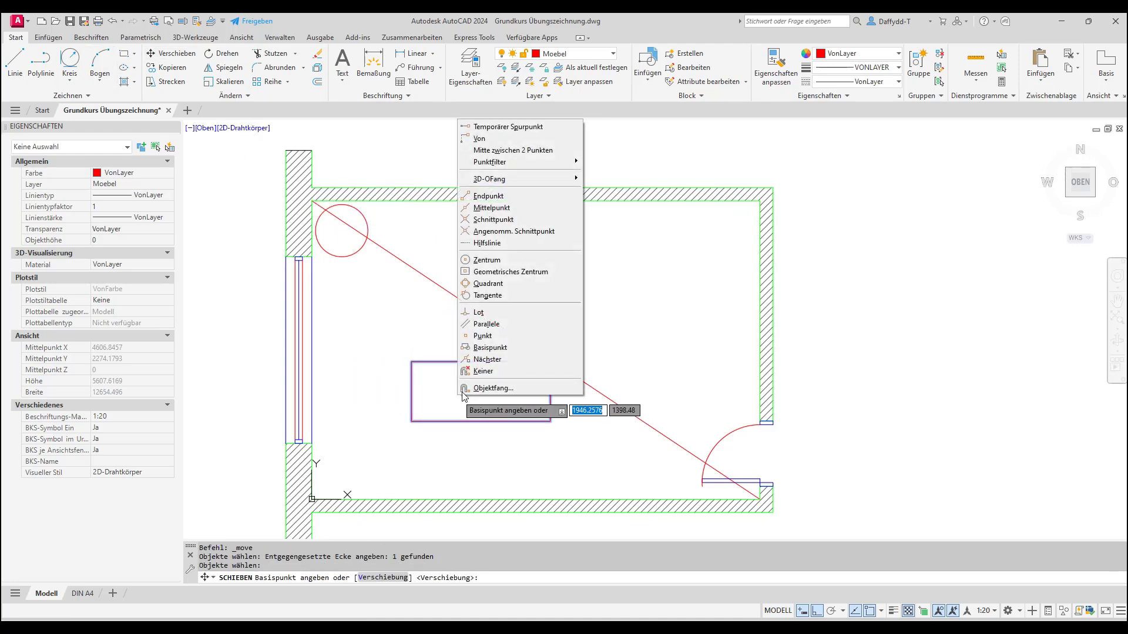
left_click(529, 271)
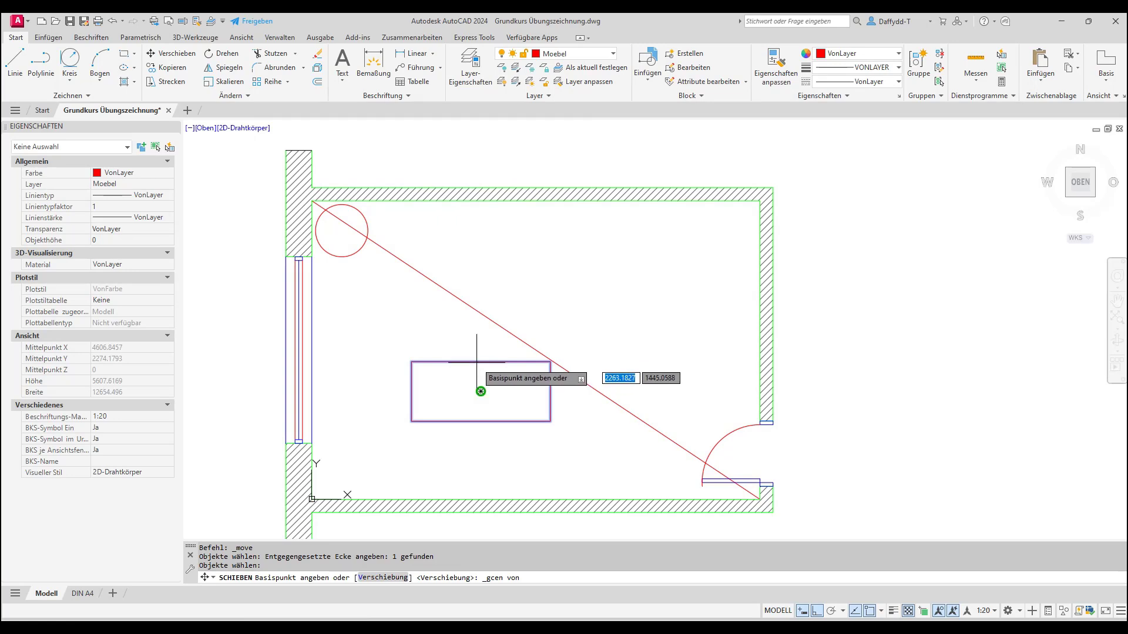
left_click(477, 388)
left_click(536, 350)
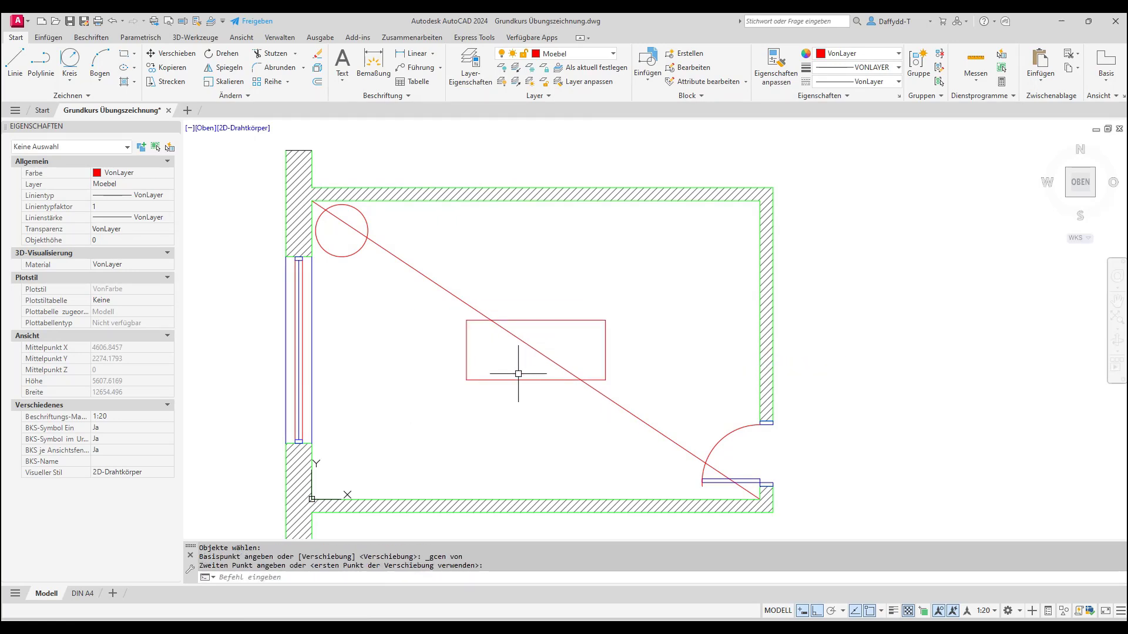
left_click(552, 361)
key("Delete")
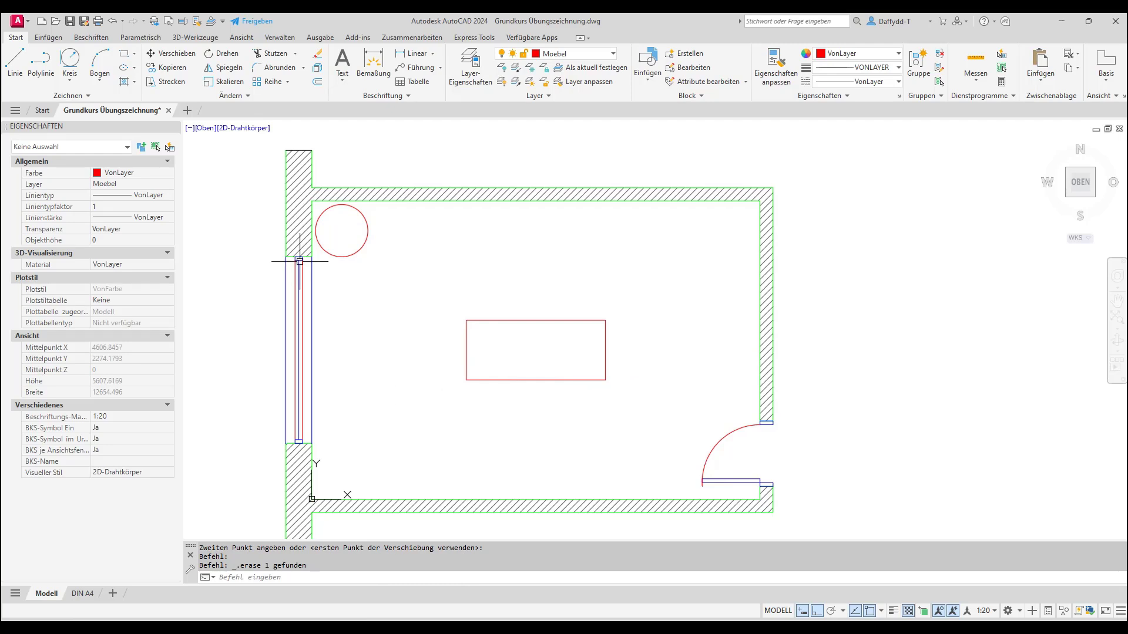
Draw a 500 × 500 square above the rectangular table
left_click(124, 54)
left_click(485, 296)
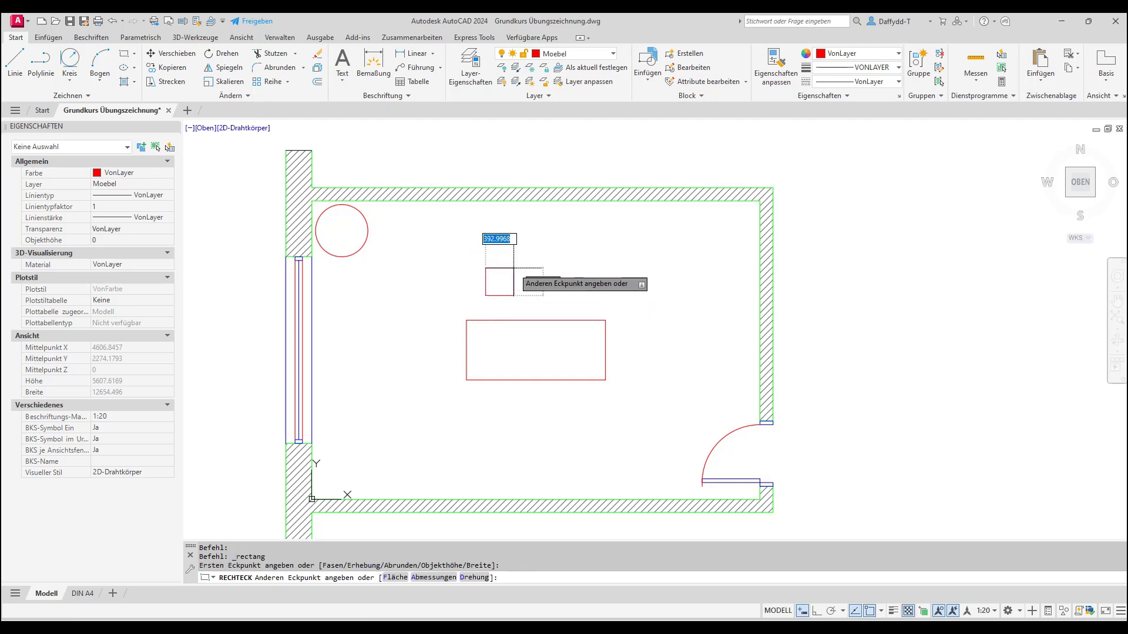
type("500")
key("Tab")
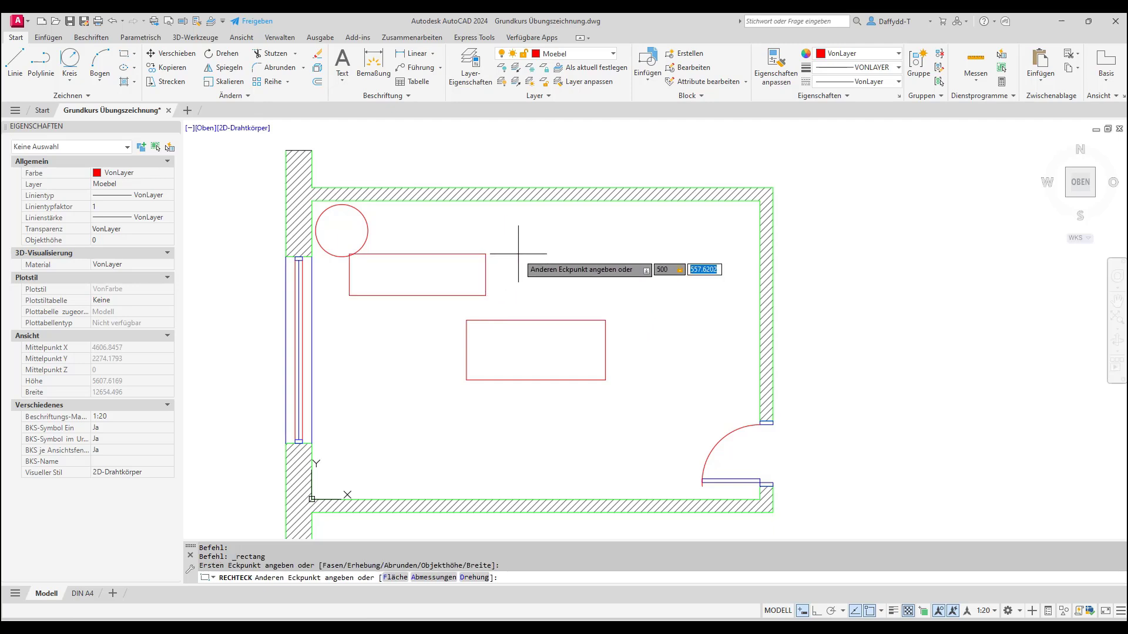
type("500")
key("Return")
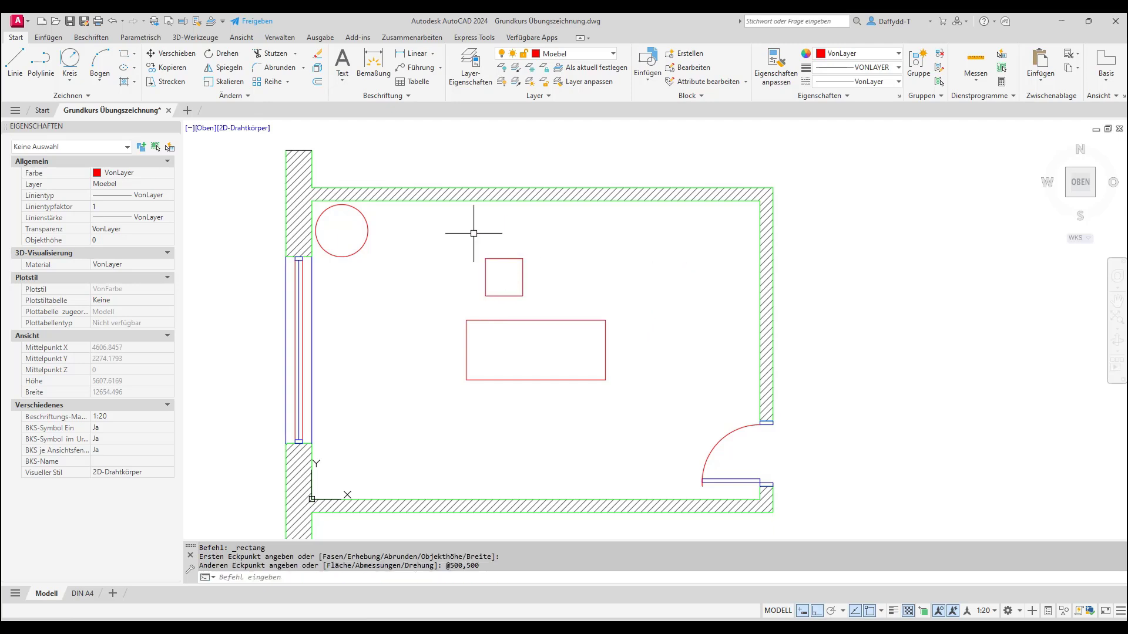
Offset the square 70 inward
left_click(317, 82)
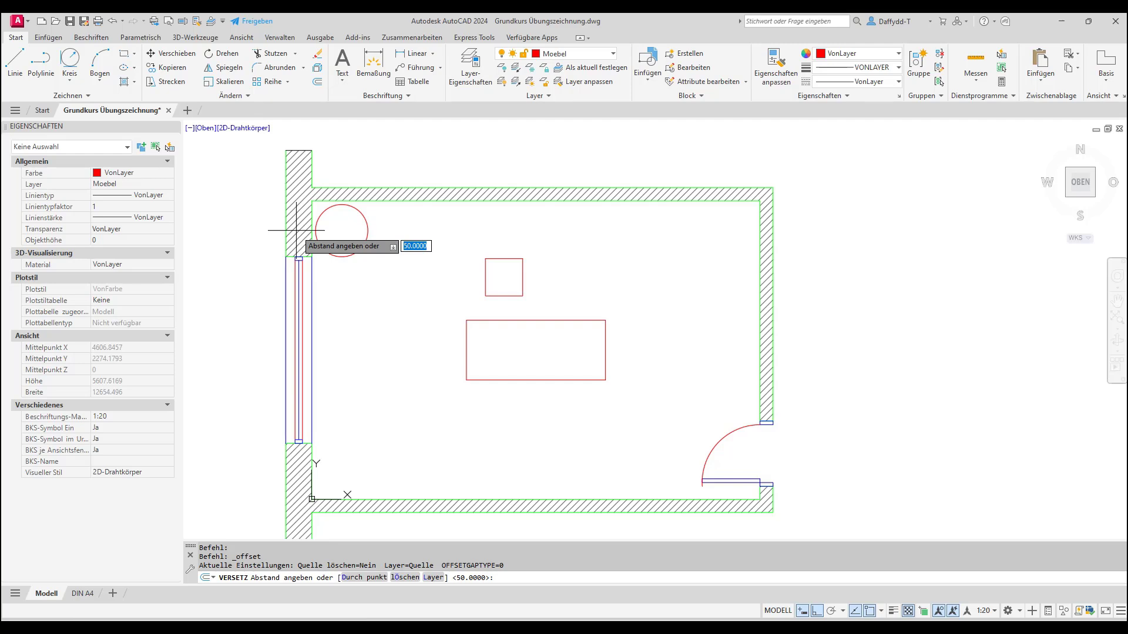
type("70")
key("Return")
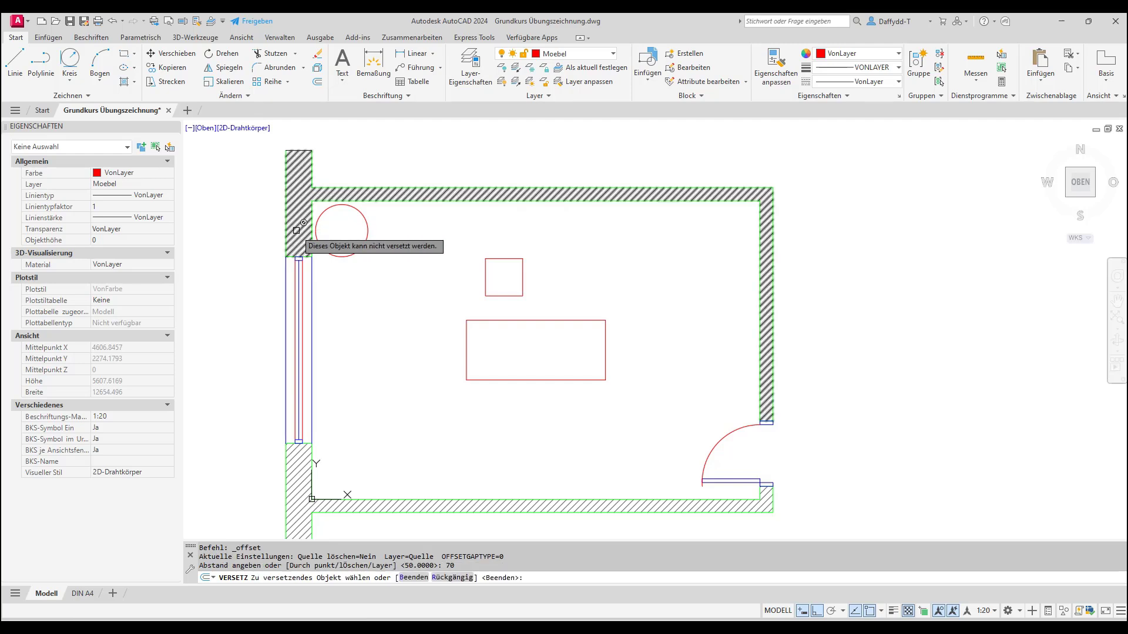
left_click(502, 295)
left_click(509, 283)
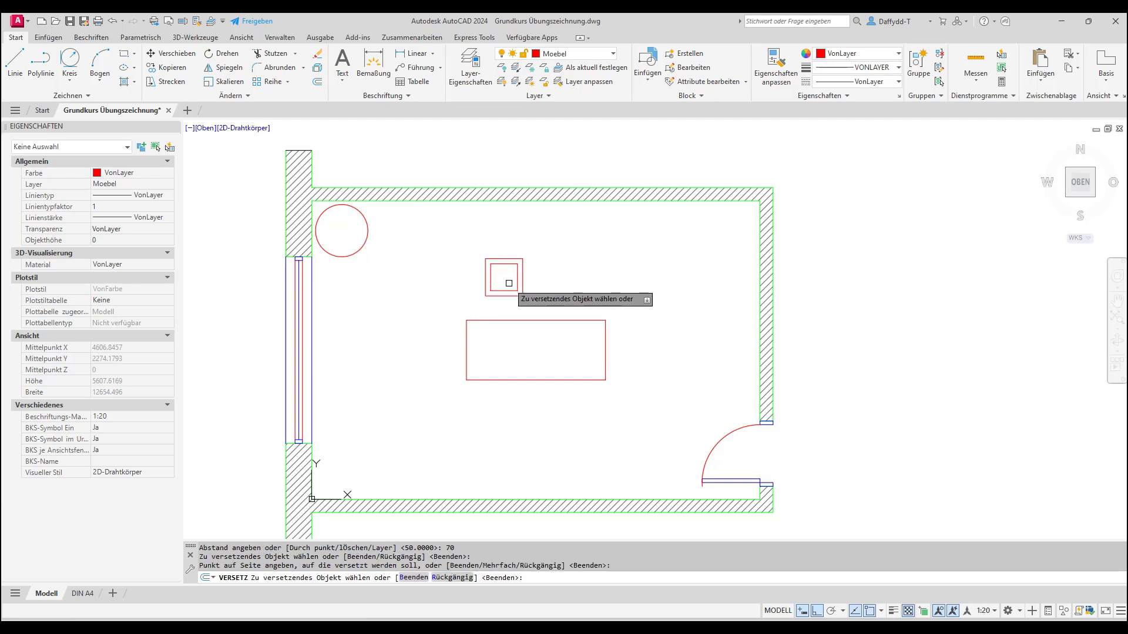
scroll(509, 283, "up", 5)
key("Return")
Stretch the inner square's bottom edge down to the outer square's bottom
left_click(489, 296)
left_click(488, 296)
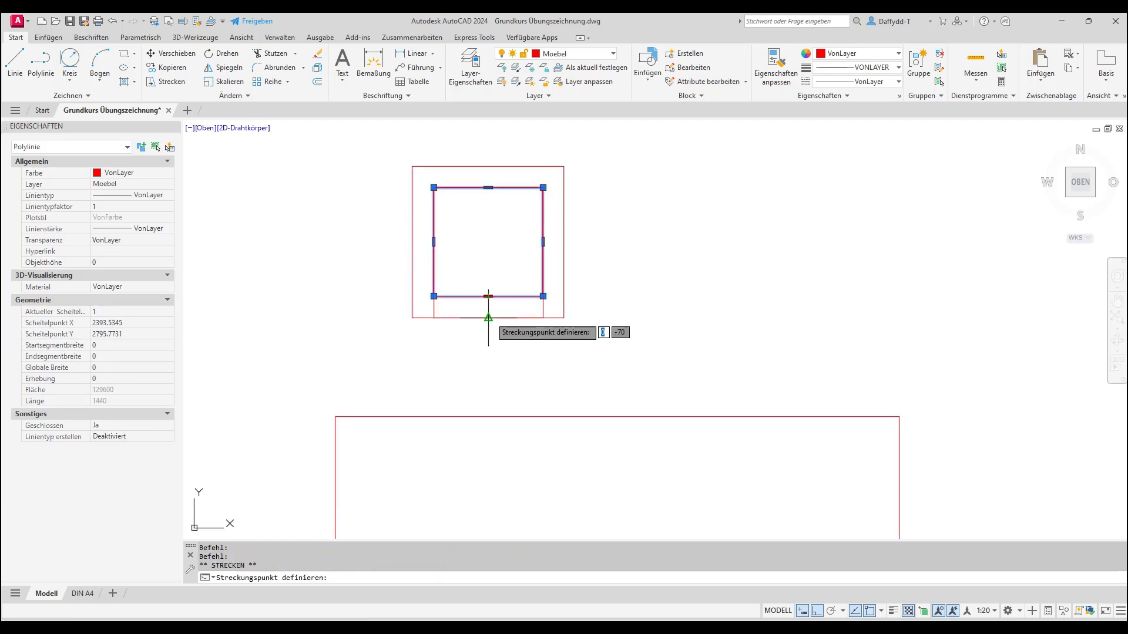
left_click(488, 318)
key("Escape")
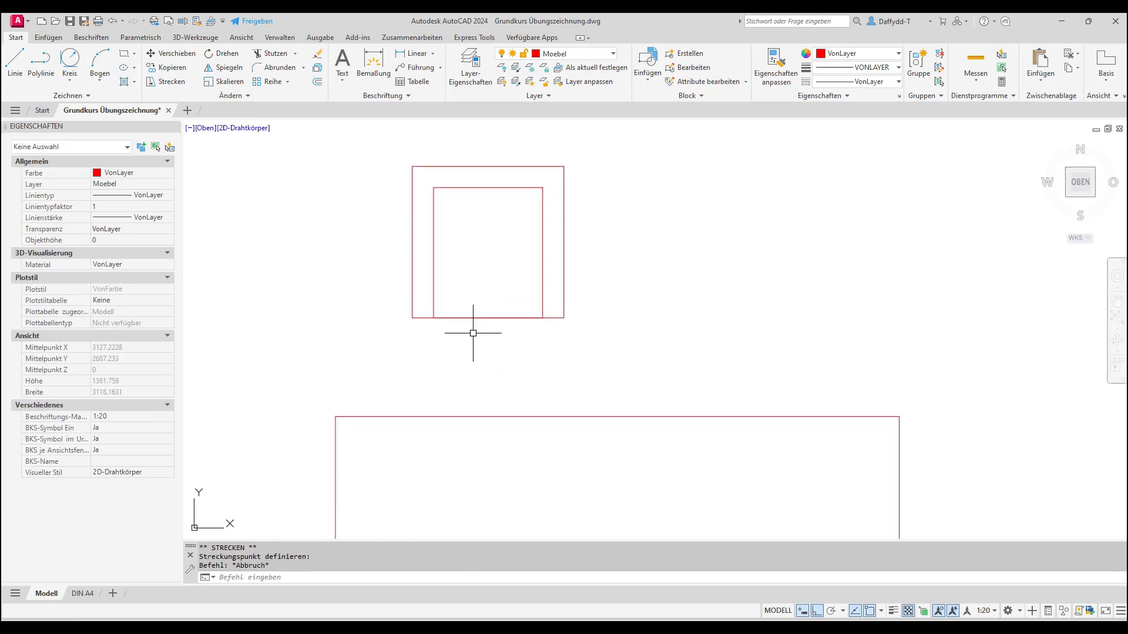
Explode the inner rectangle and erase its bottom line
left_click(542, 251)
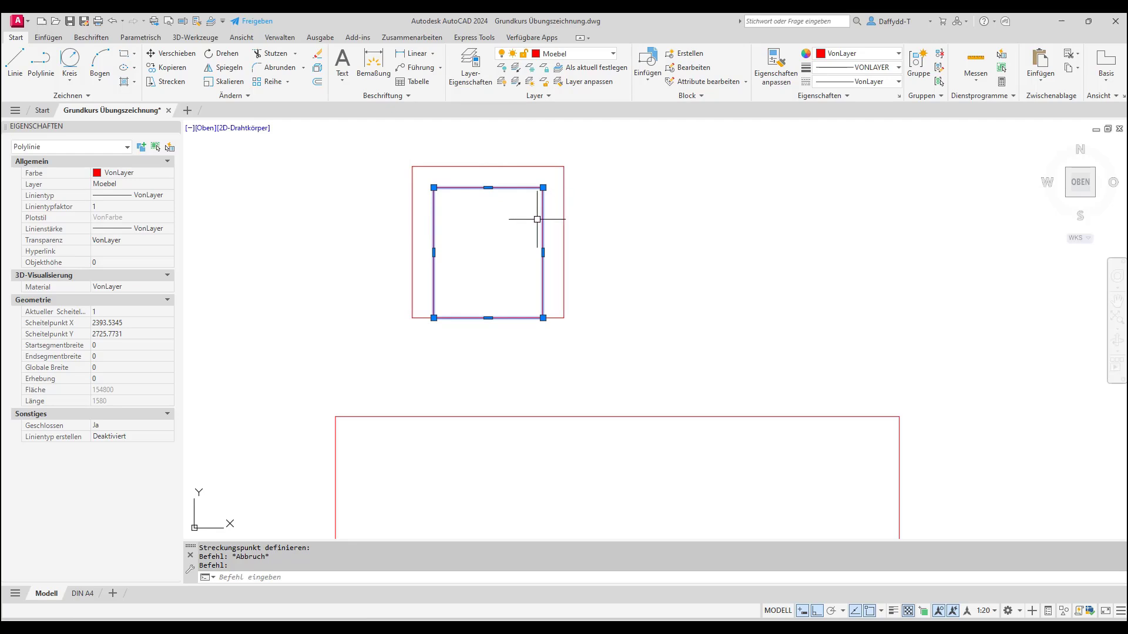
left_click(317, 67)
left_click(423, 336)
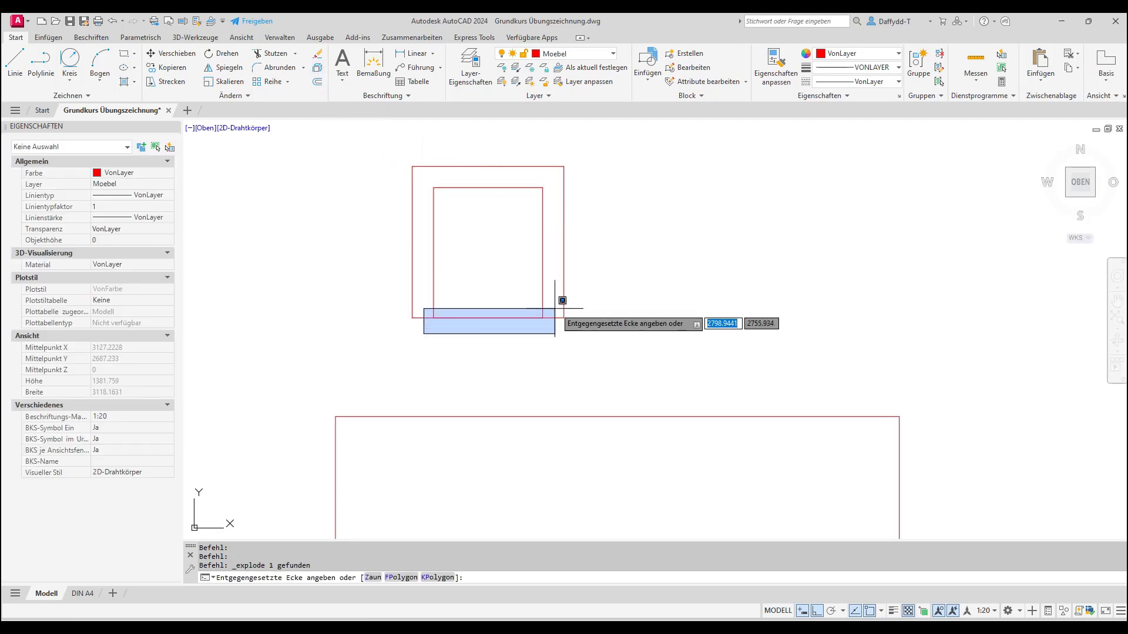
left_click(558, 305)
key("Delete")
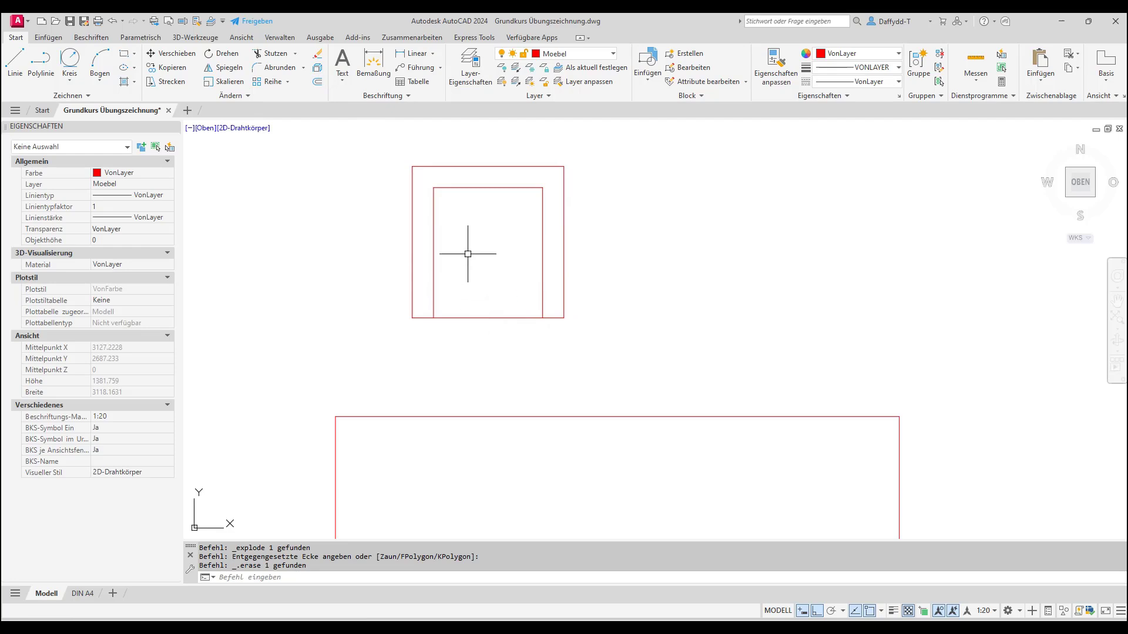
Extend both ends of the inner top line to the outer square's edges
left_click(438, 189)
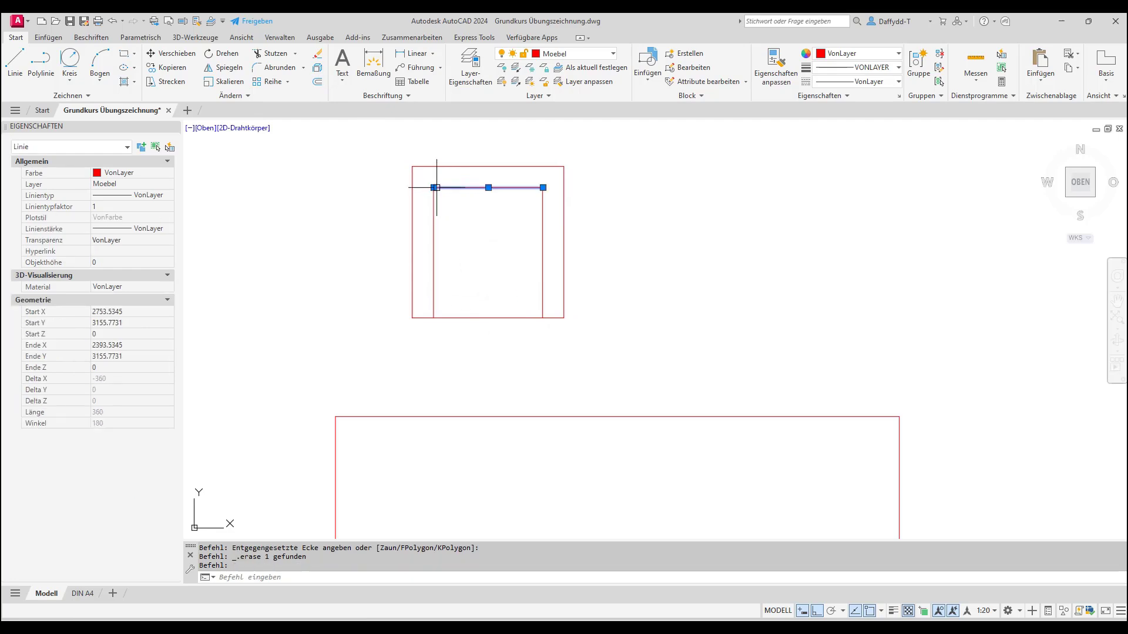
left_click(433, 188)
left_click(414, 189)
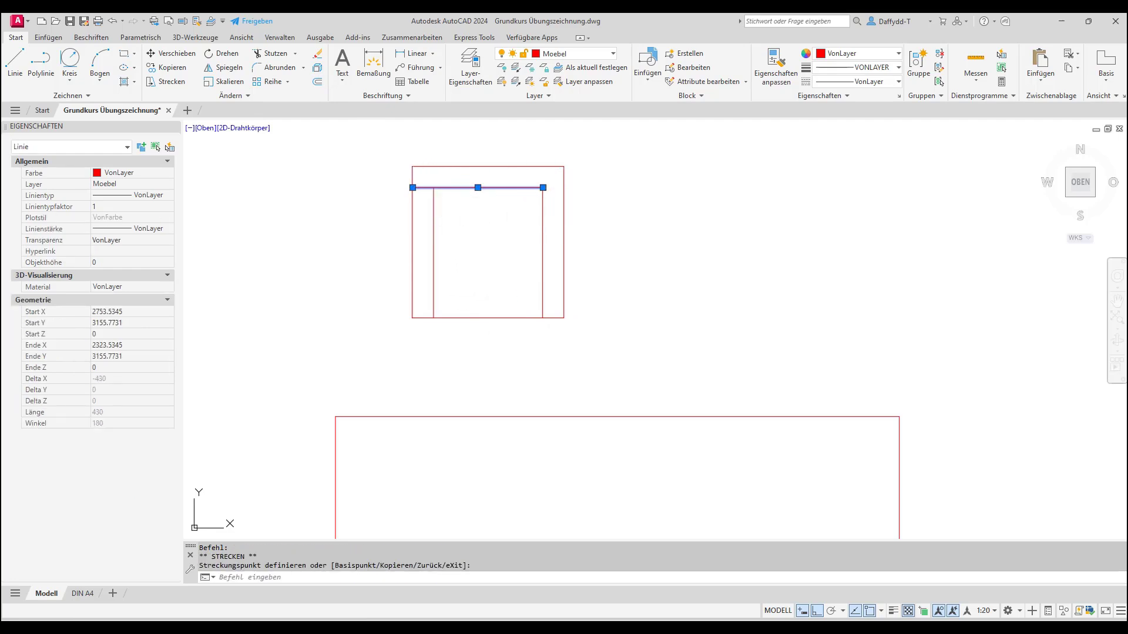
left_click(542, 188)
left_click(562, 188)
key("Escape")
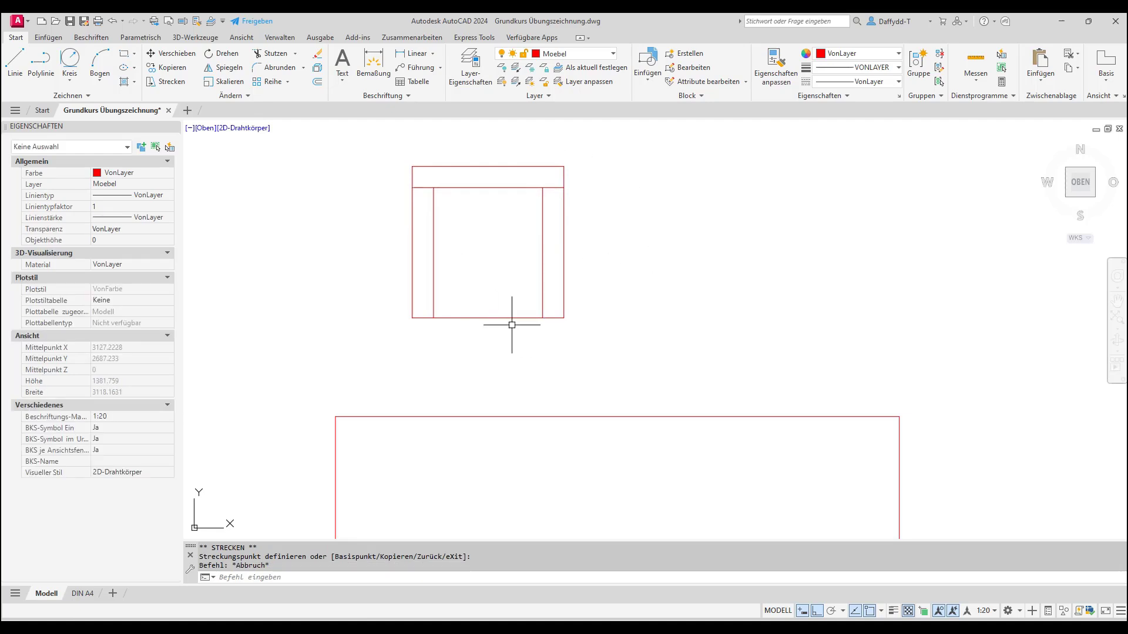
Create block 'Stuhl 1' from the chair's four lines, based at its bottom-edge midpoint
scroll(508, 317, "down", 2)
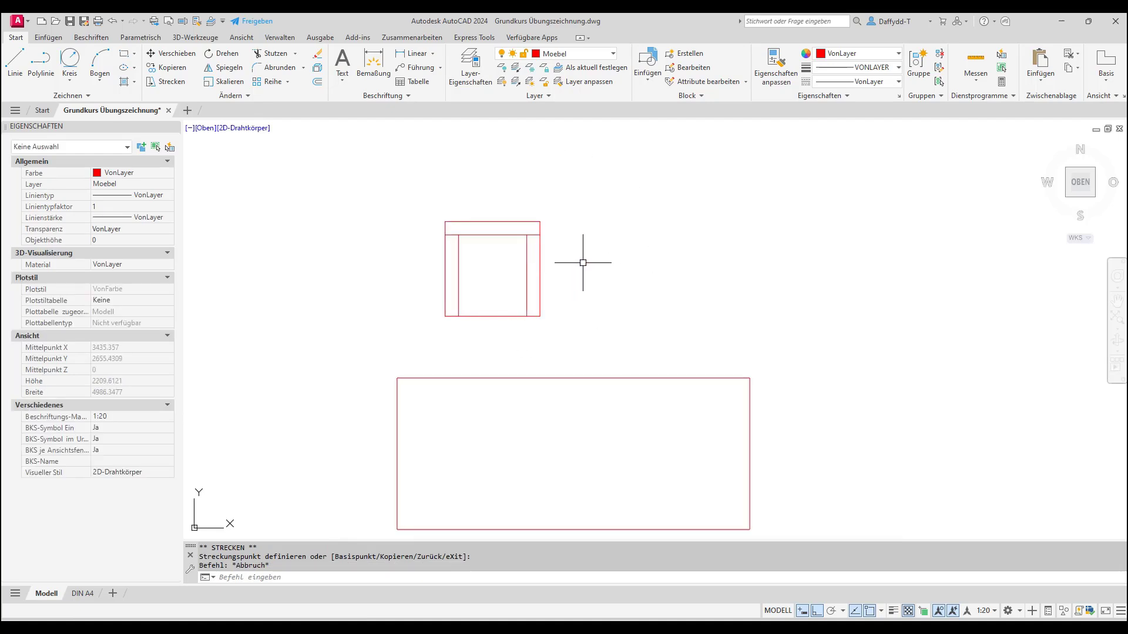
type("l")
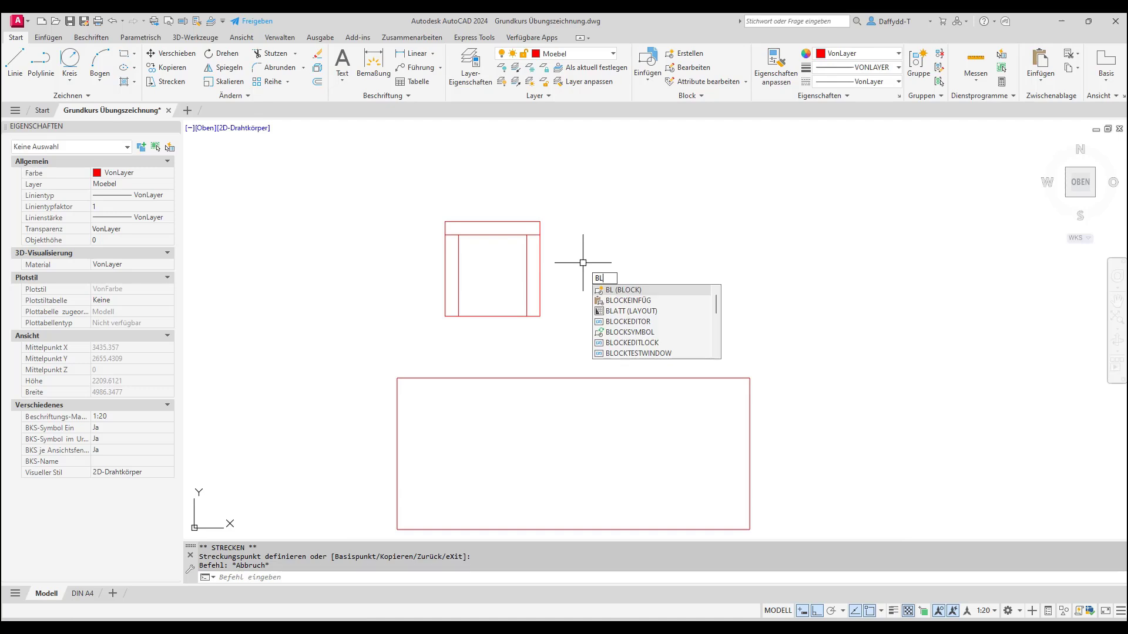
key("Return")
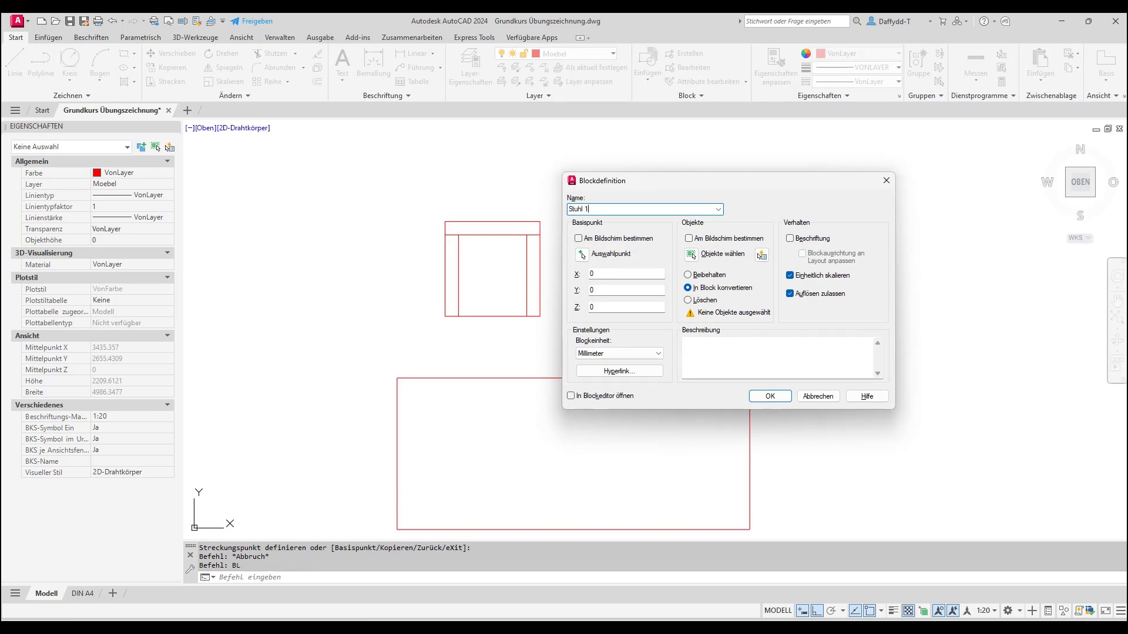
left_click(581, 255)
left_click(492, 315)
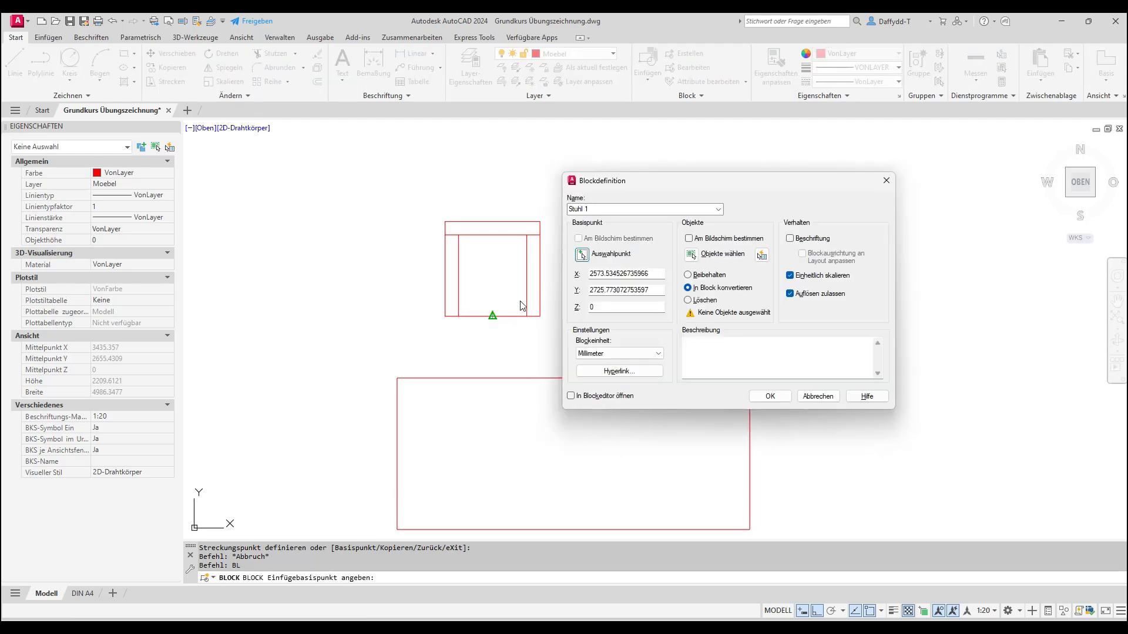
left_click(693, 256)
left_click(576, 196)
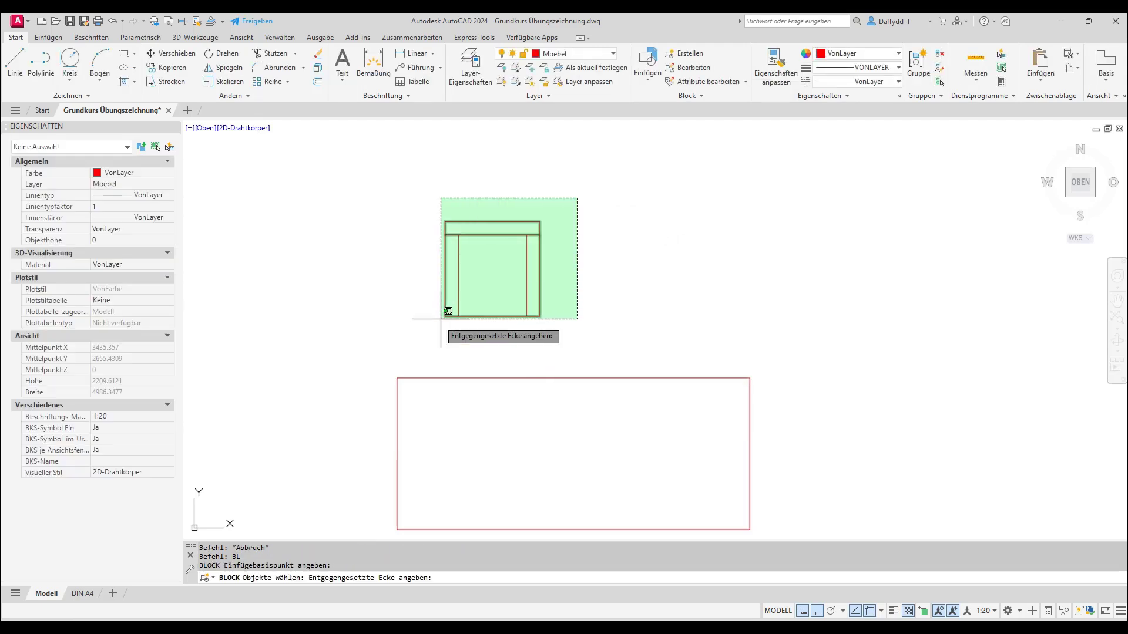
left_click(442, 321)
key("Return")
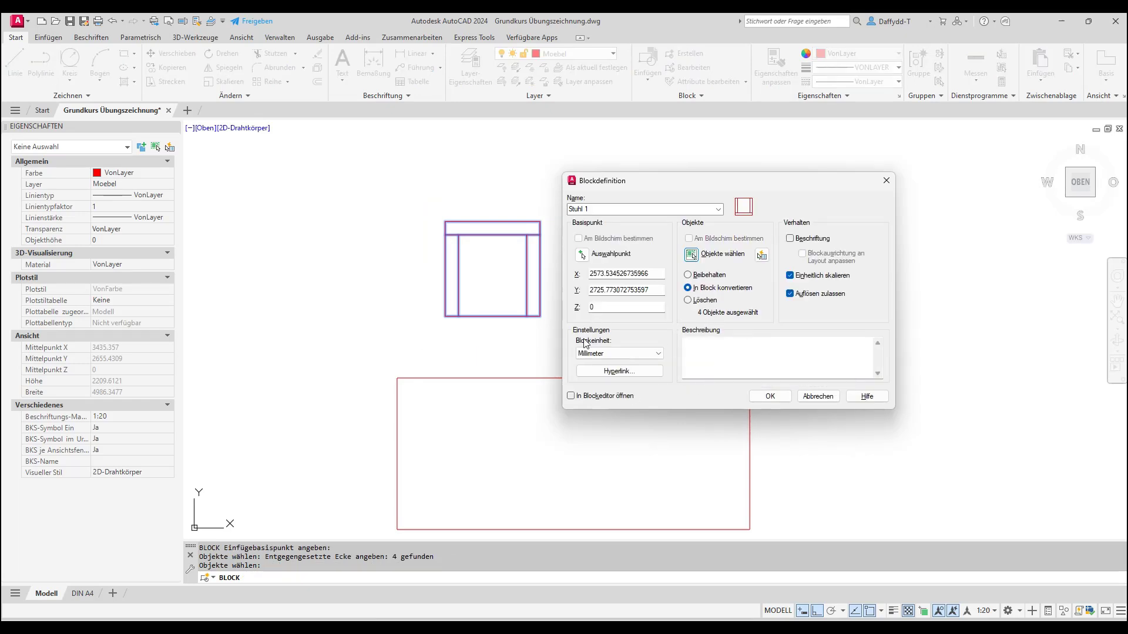
left_click(769, 397)
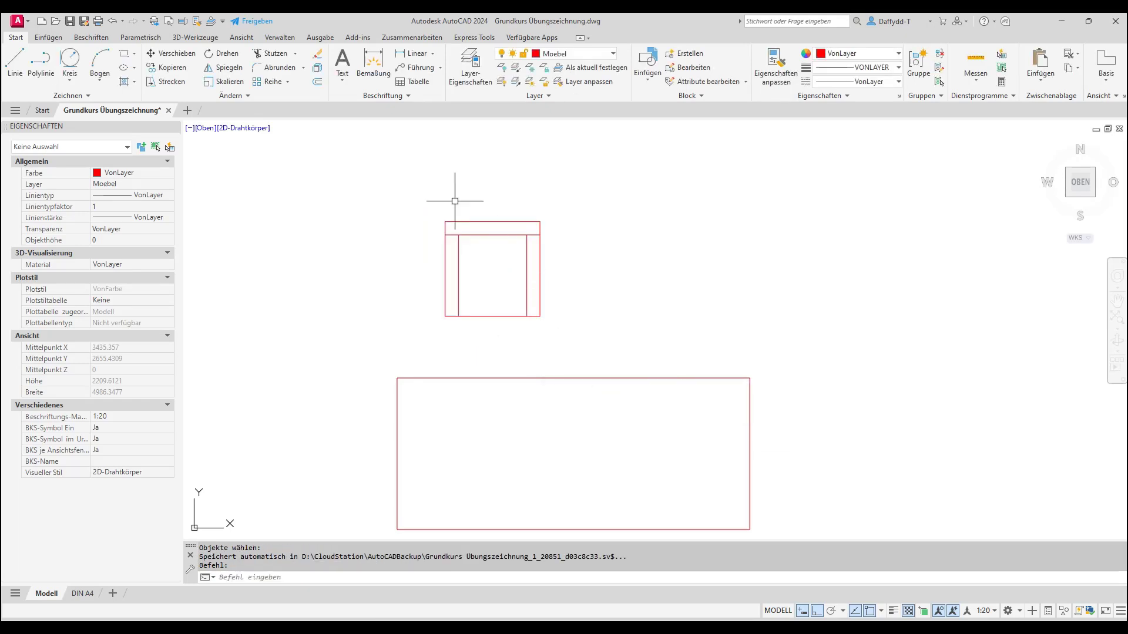
left_click(273, 82)
Array the Stuhl 1 chair into 1 row of 3 columns spaced 600 apart
left_click(490, 235)
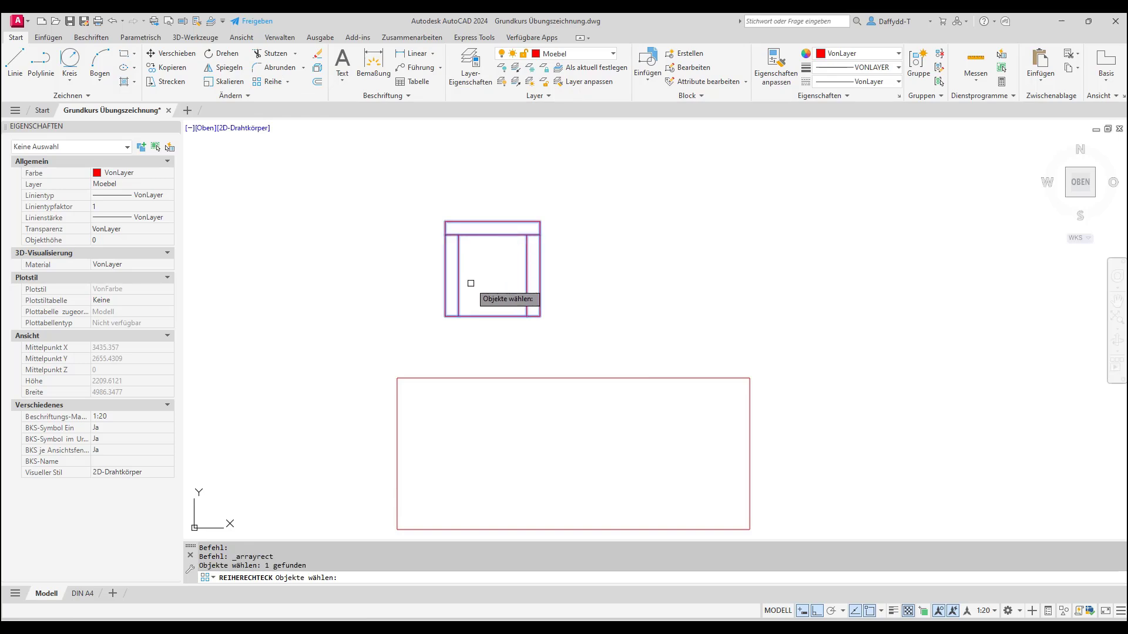
key("Return")
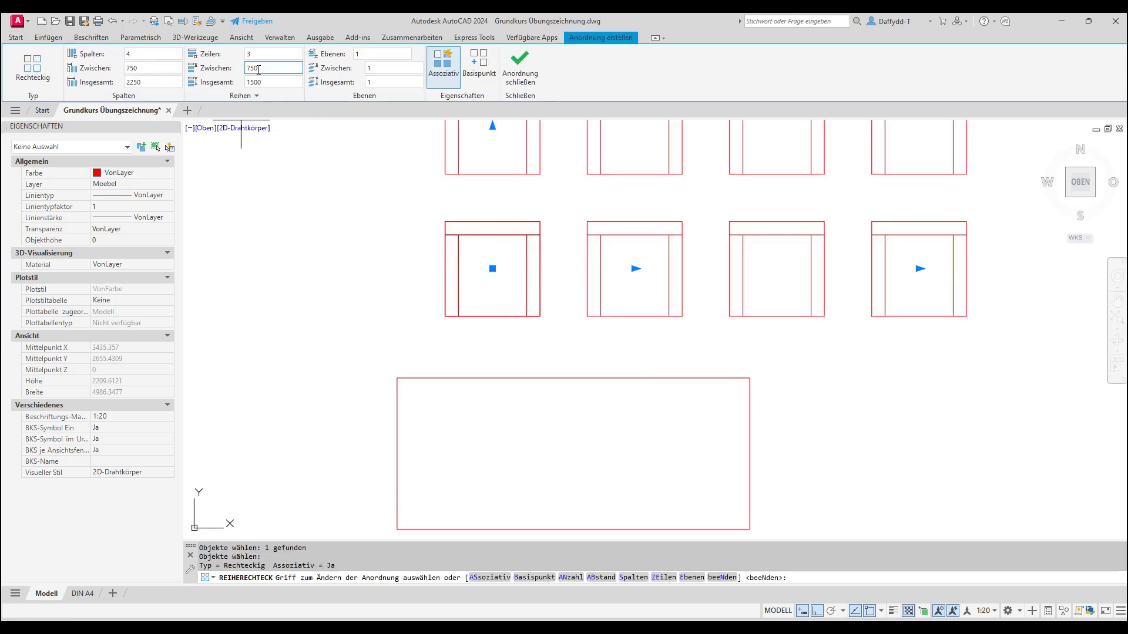
left_click(257, 55)
type("1")
left_click(150, 68)
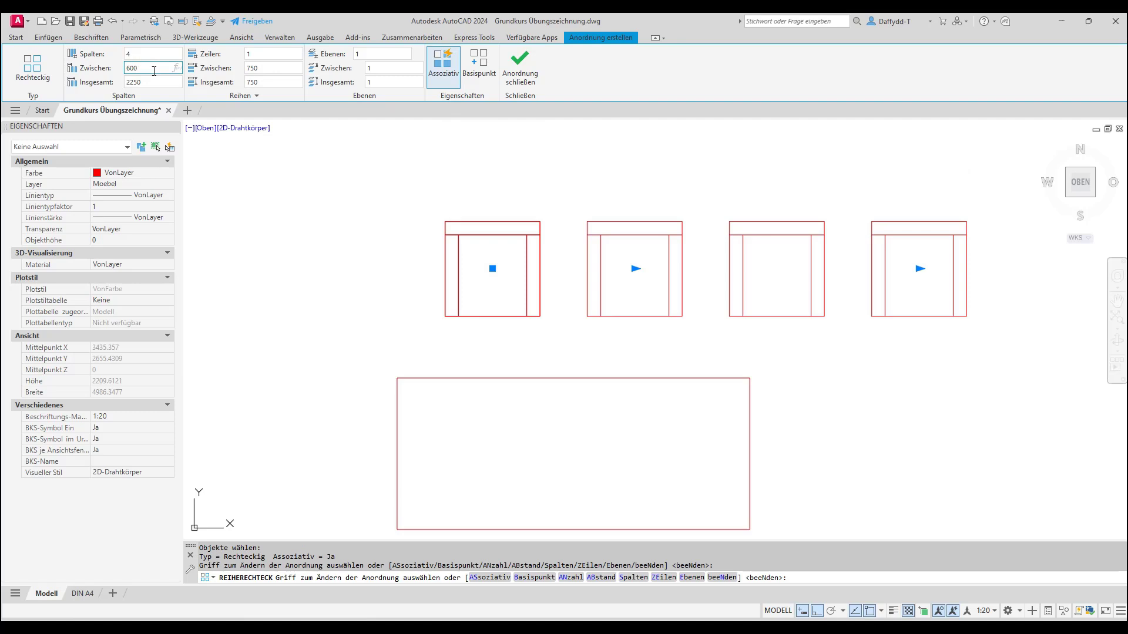
key("Return")
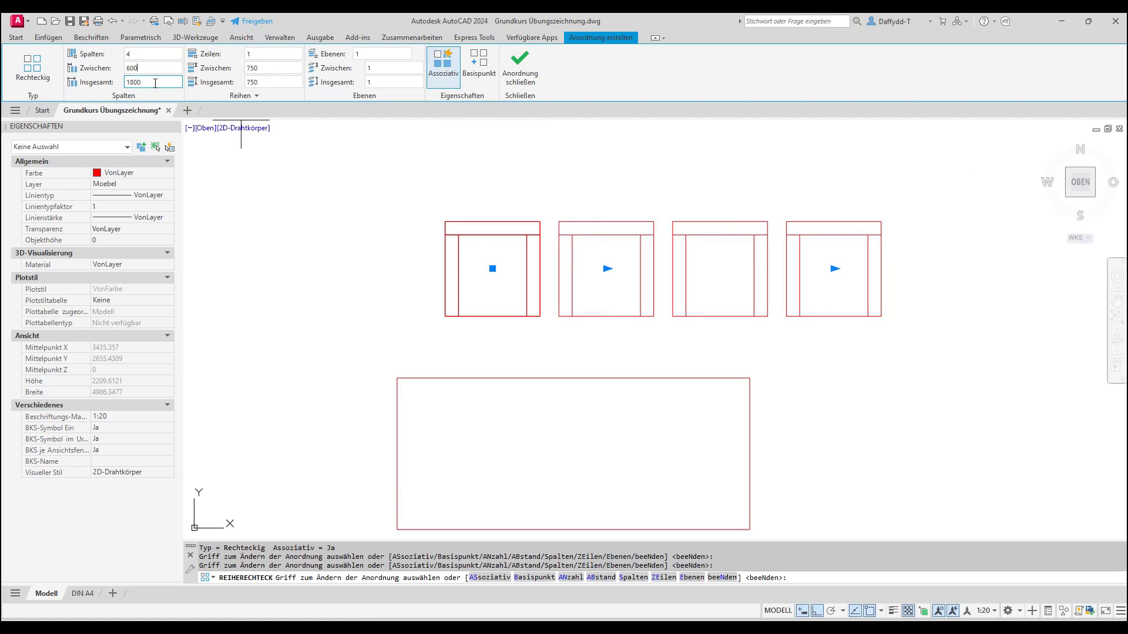
left_click(140, 55)
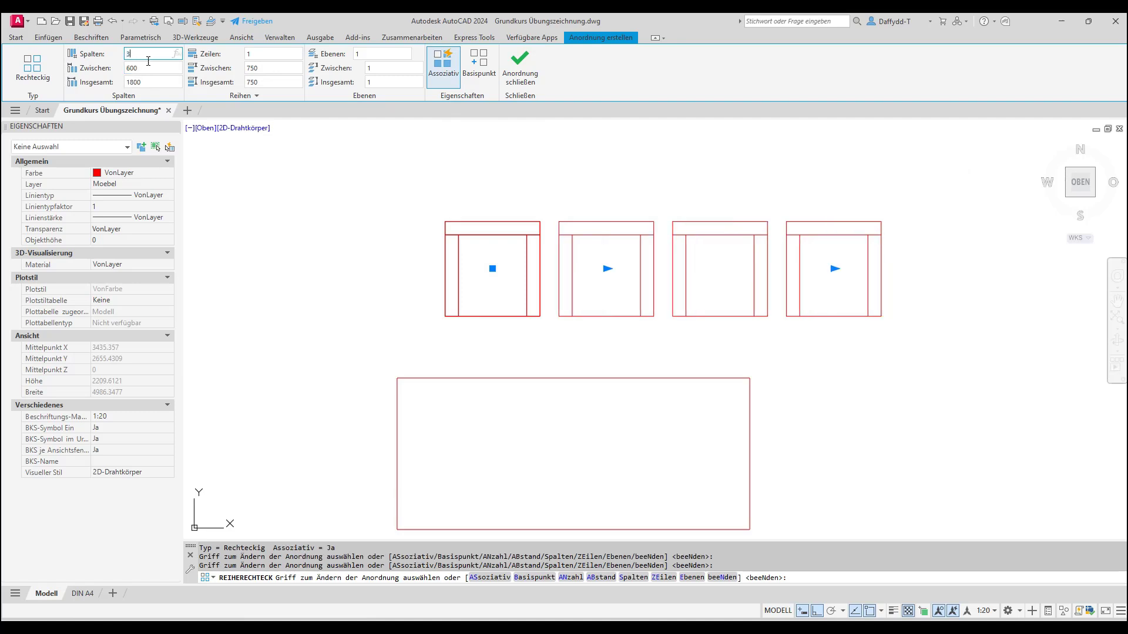
type("3")
key("Return")
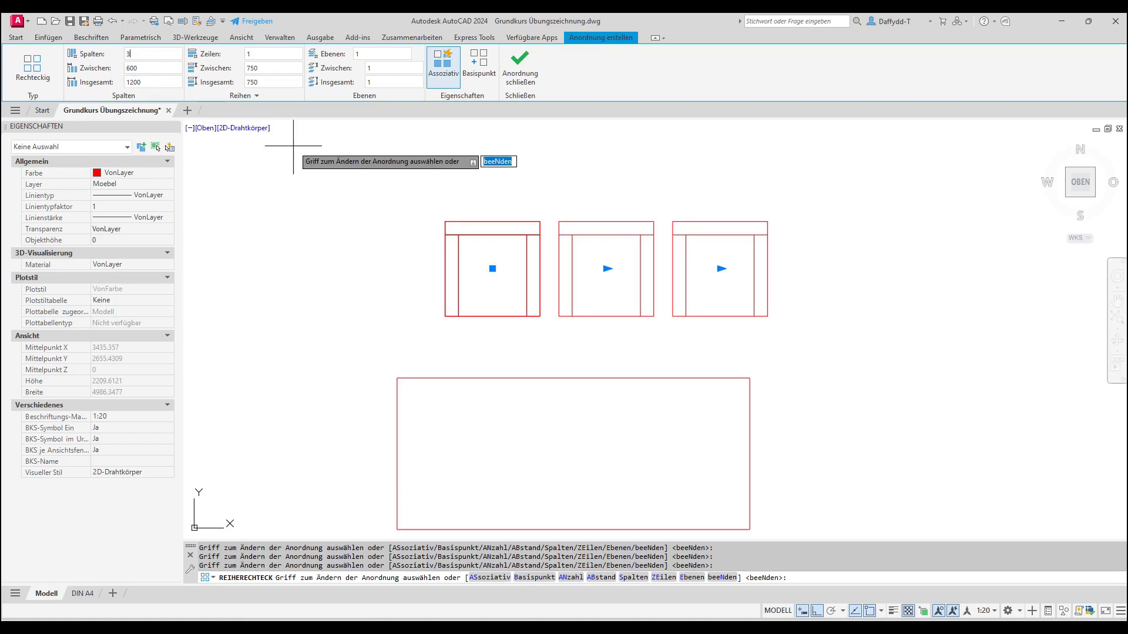
left_click(16, 37)
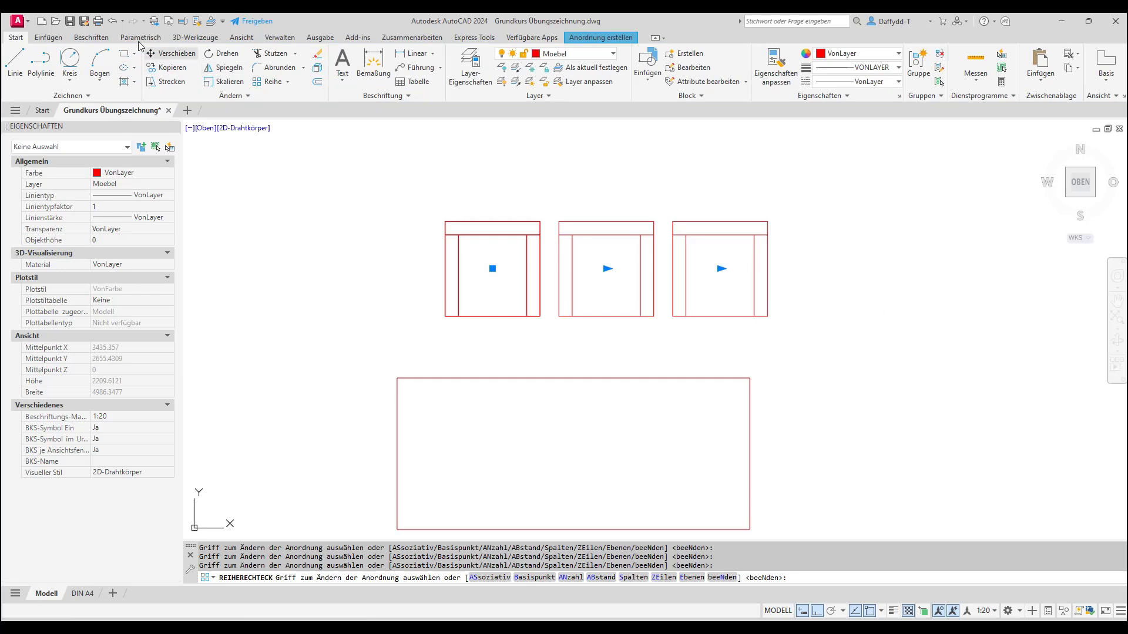
Move the chair row to sit @0,200 from the table's top edge
left_click(170, 53)
left_click(605, 318)
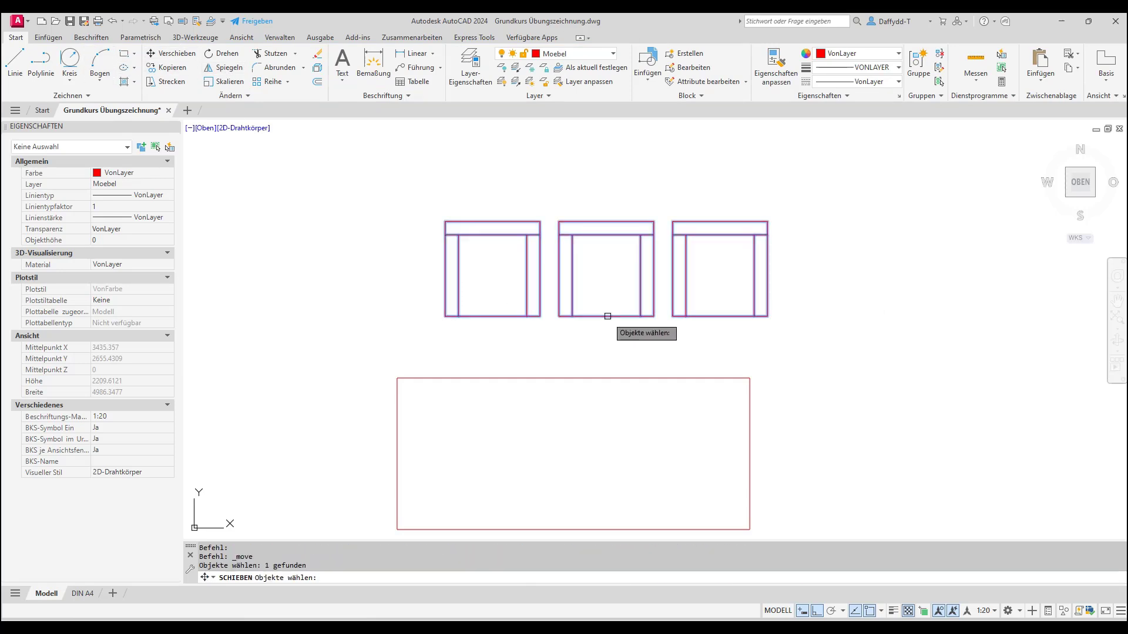
key("Return")
left_click(594, 316)
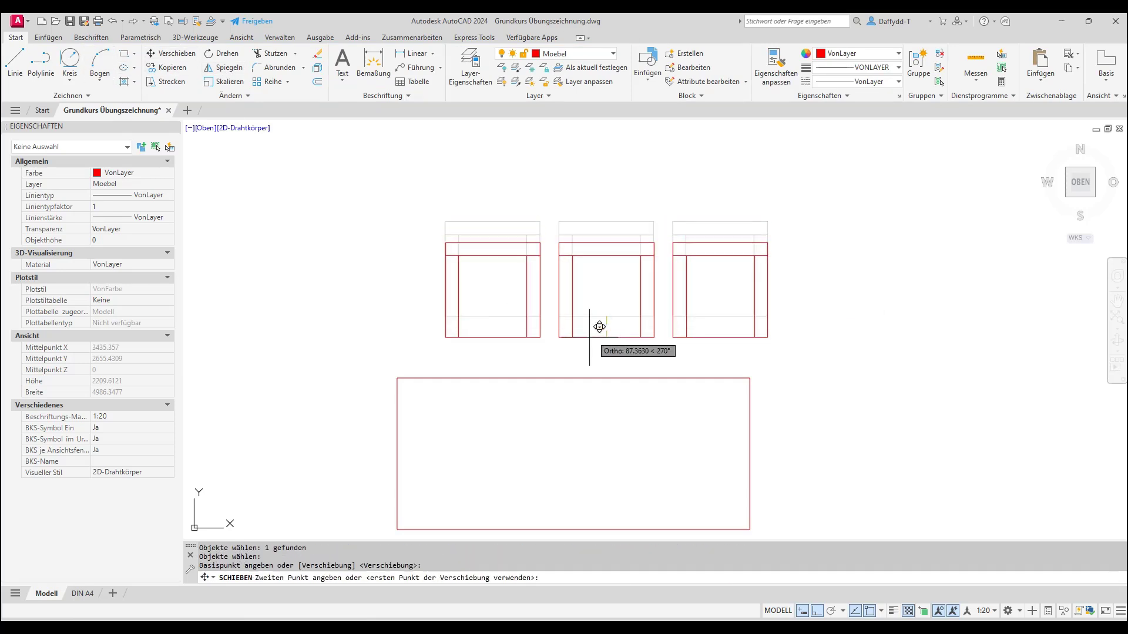
right_click(560, 351, "shift")
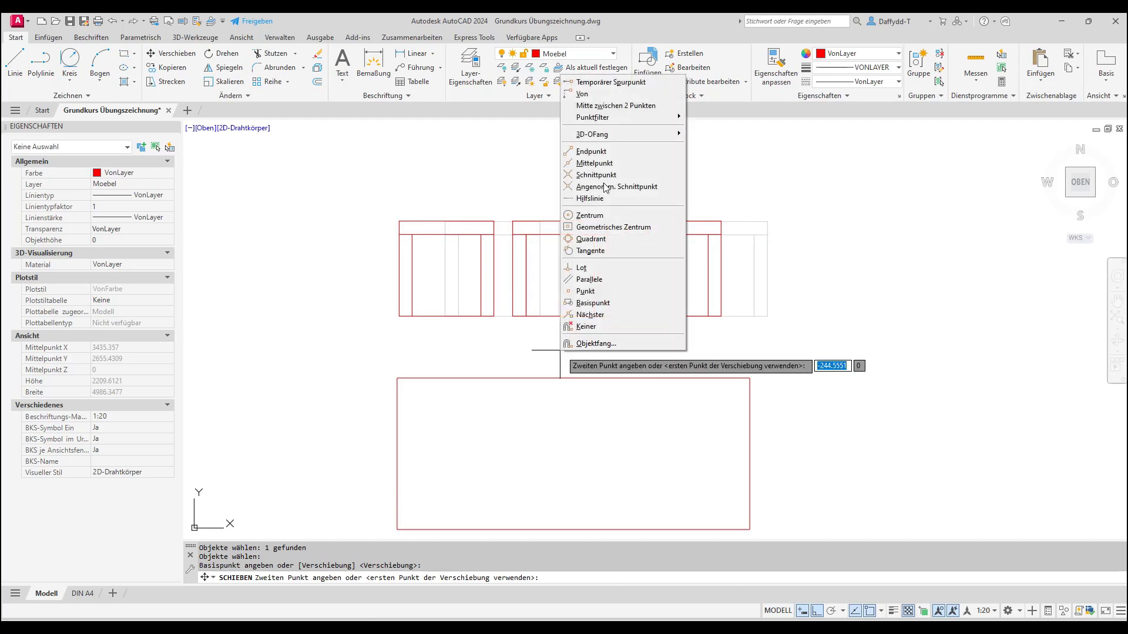
left_click(583, 94)
left_click(568, 366)
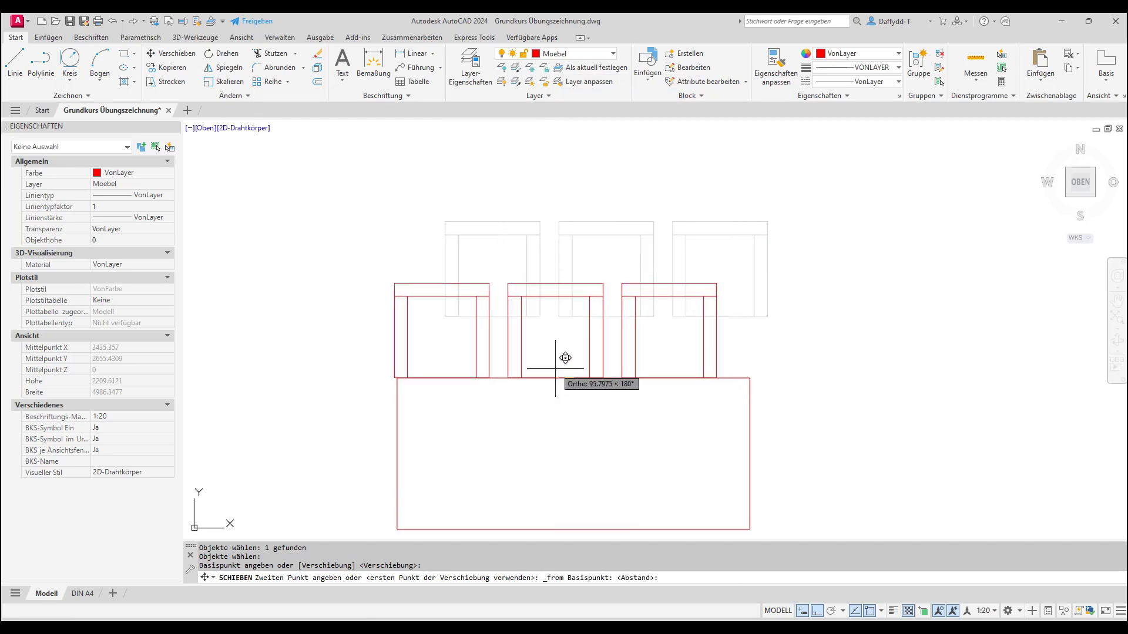
type("0")
key("Tab")
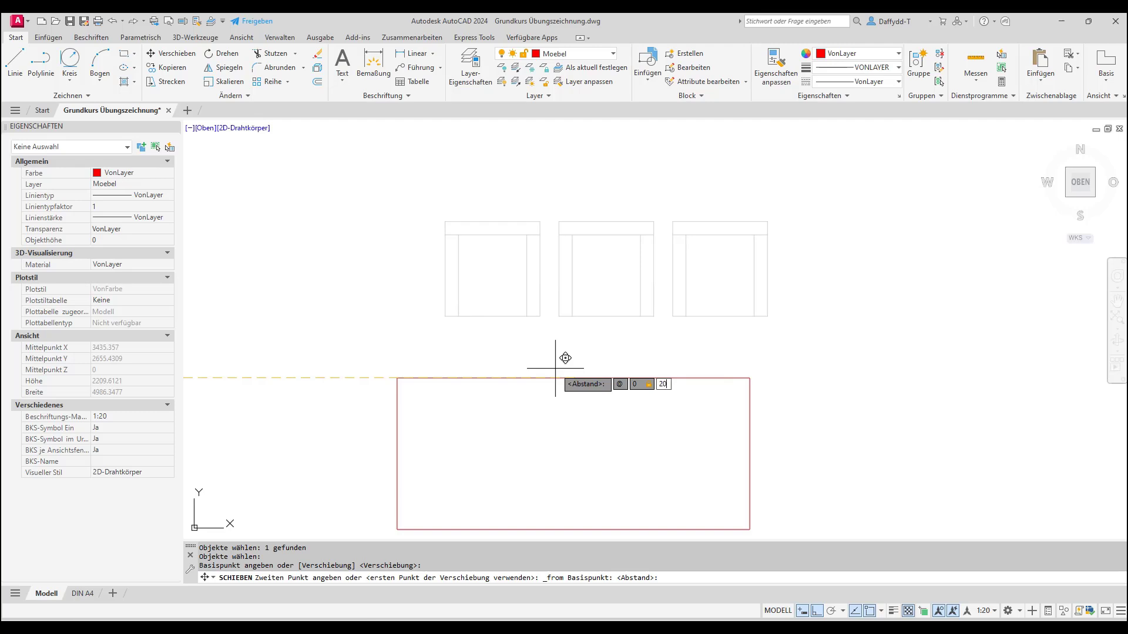
type("200")
key("Return")
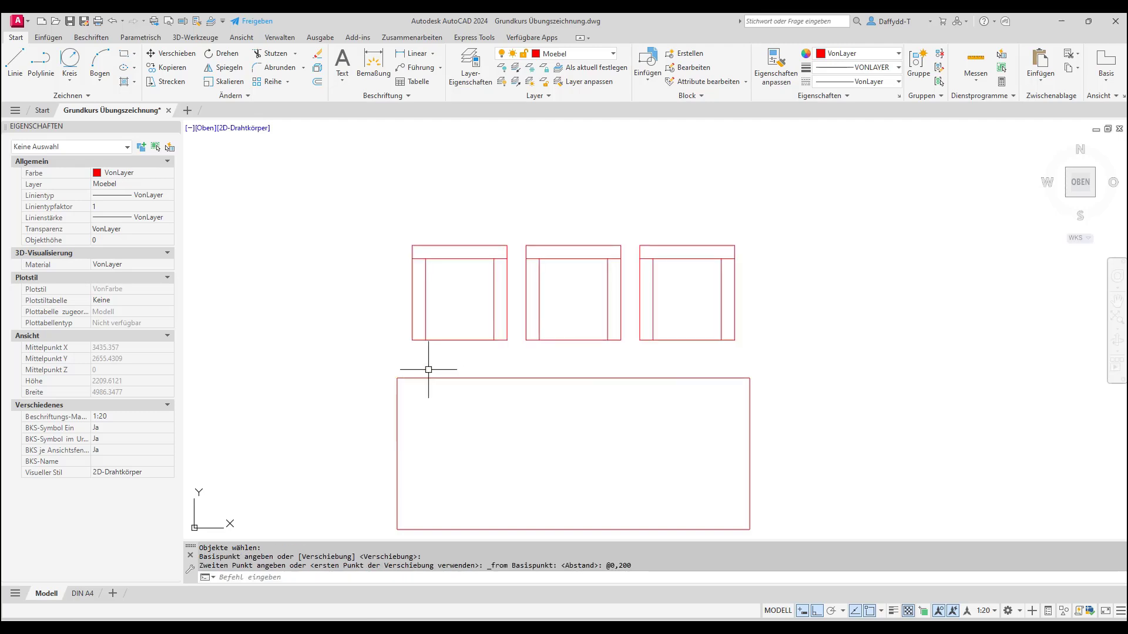
scroll(382, 312, "down", 2)
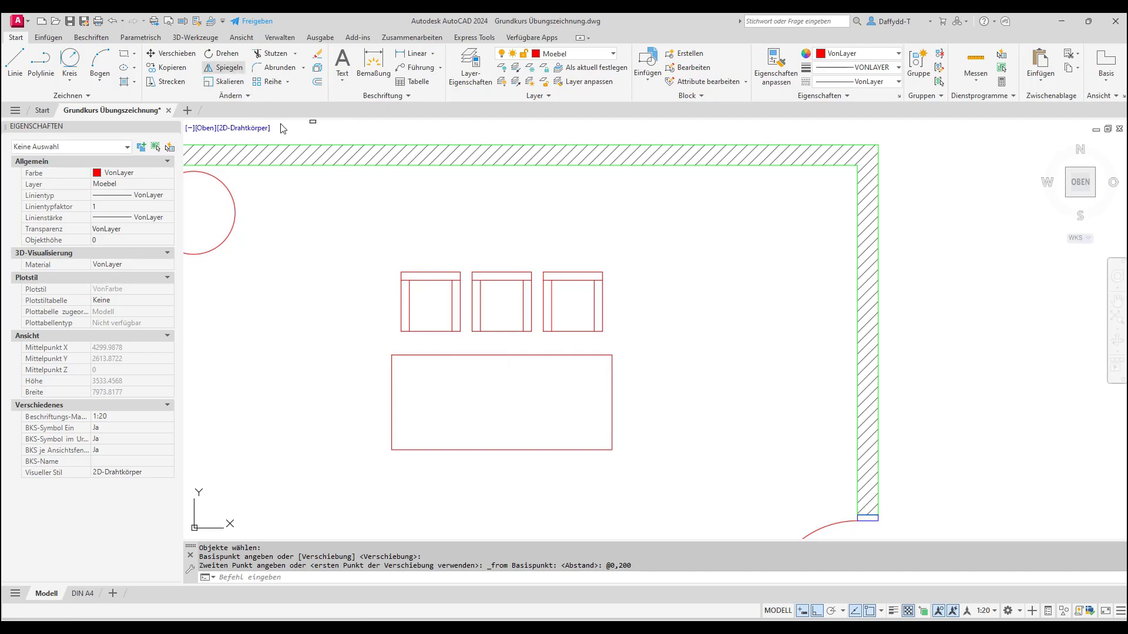
Mirror the three chairs about a horizontal line through the table's right-edge midpoint, keeping originals
left_click(225, 66)
left_click(512, 330)
key("Return")
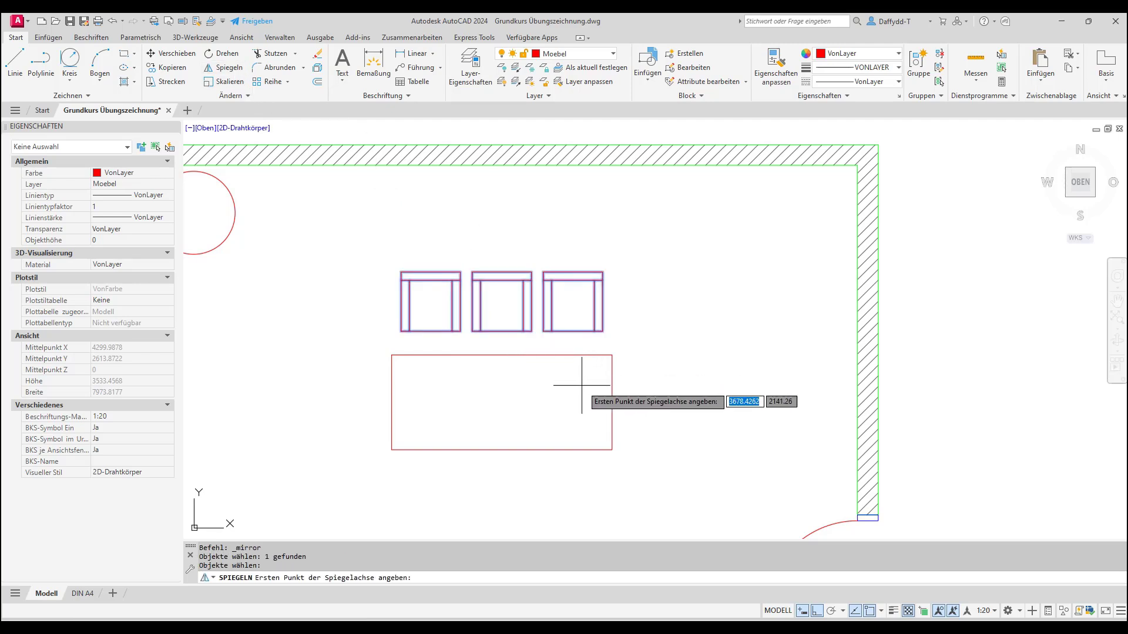
left_click(612, 402)
left_click(717, 397)
key("Return")
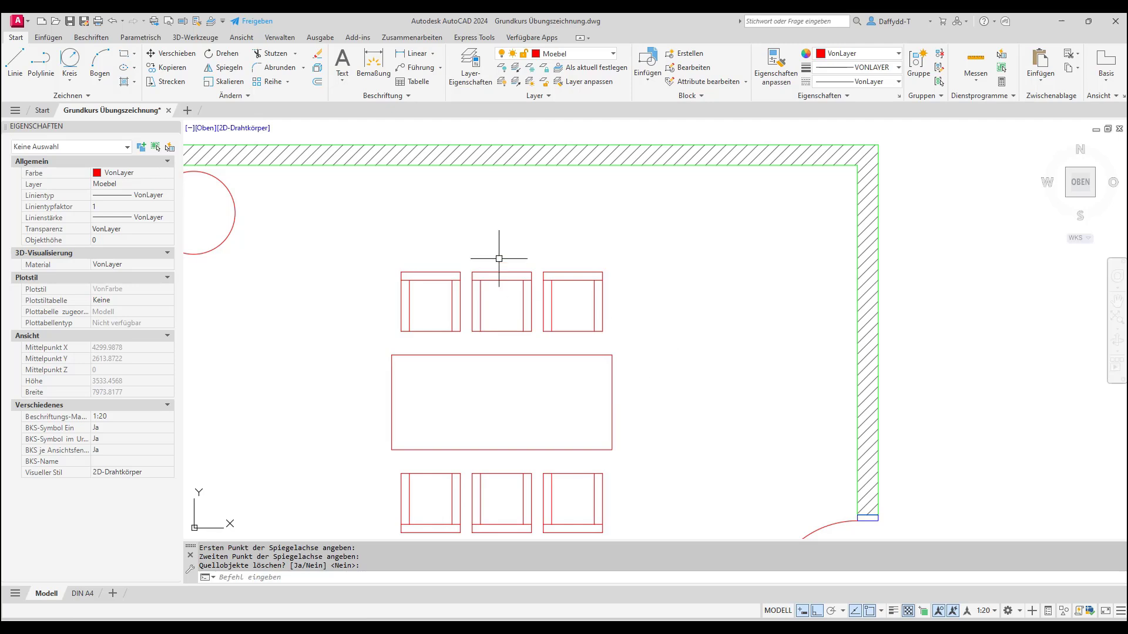
scroll(500, 253, "down", 4)
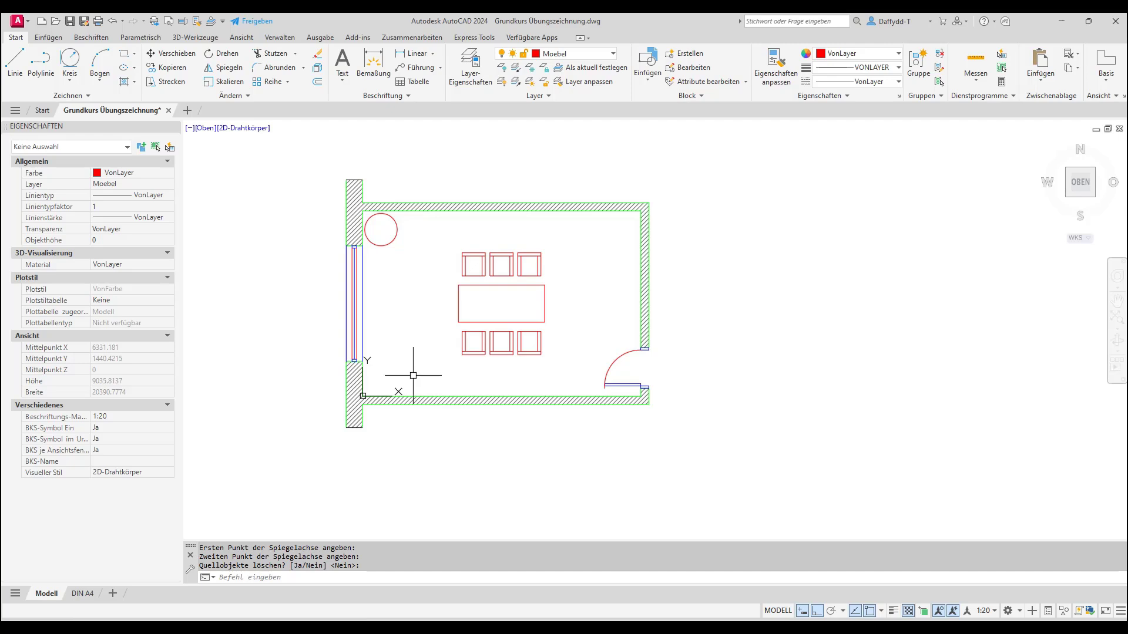
left_click(124, 54)
scroll(379, 395, "up", 6)
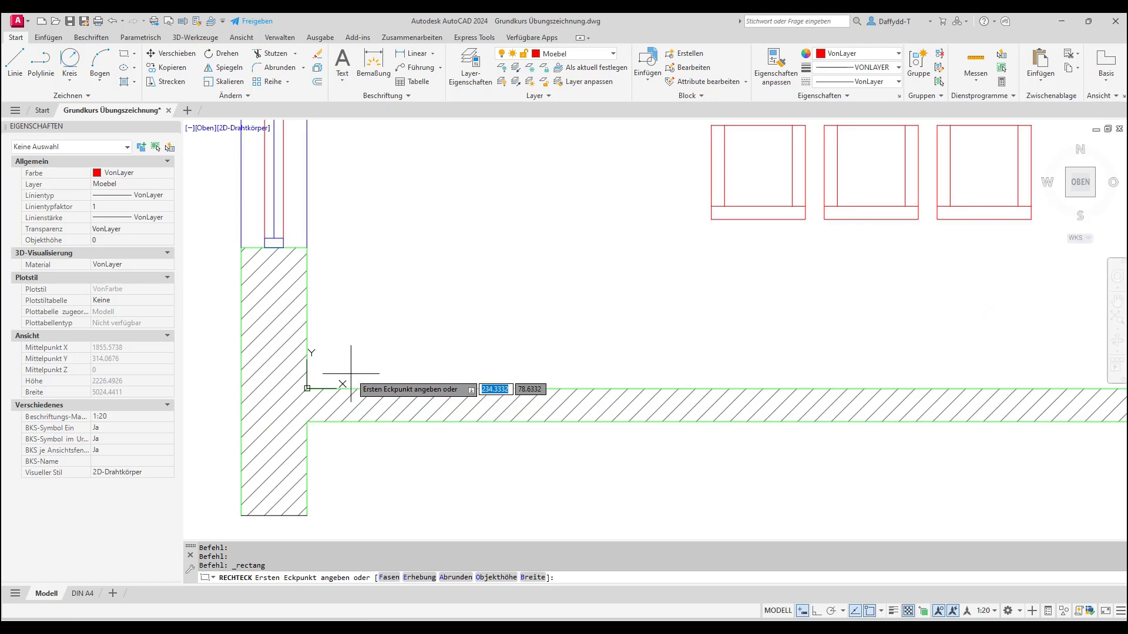
right_click(351, 375, "shift")
left_click(372, 117)
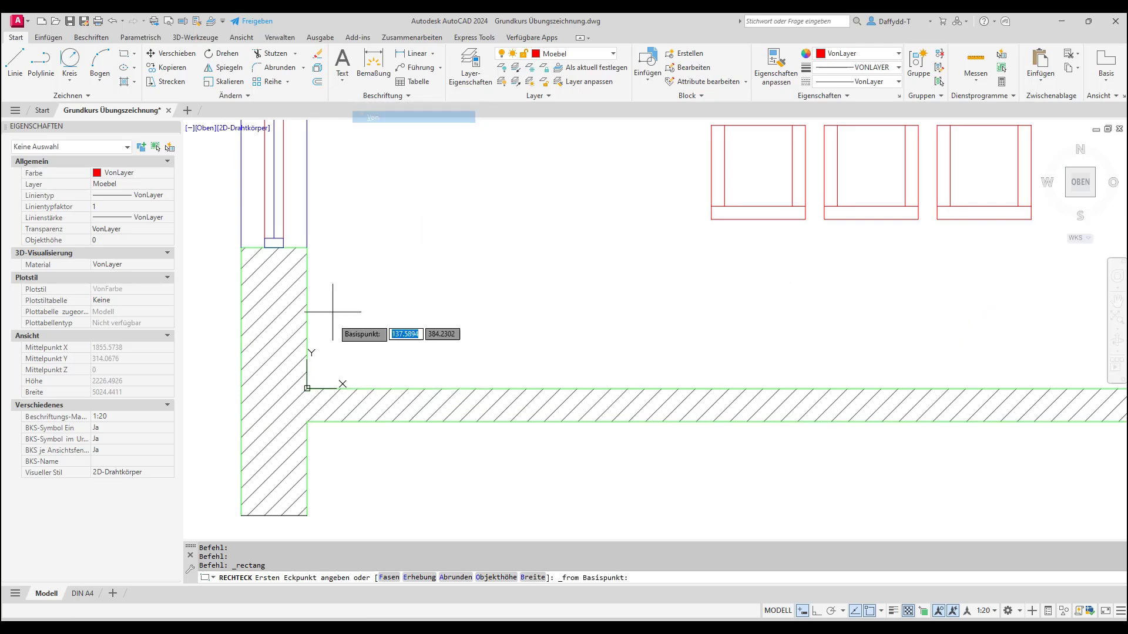
left_click(308, 388)
type("@20,20")
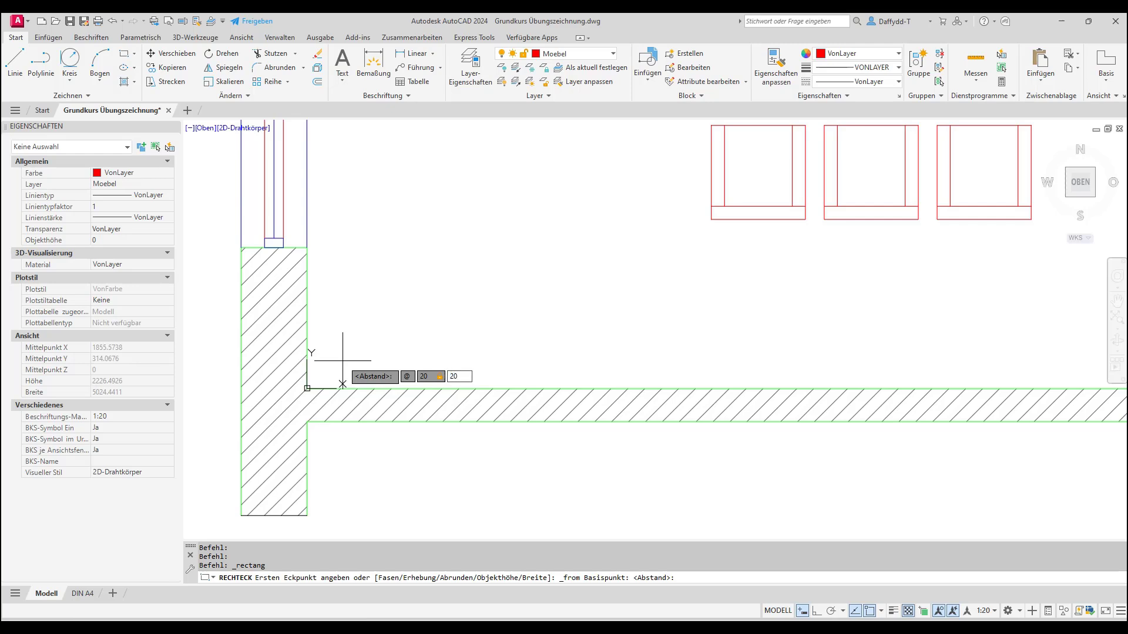
key("Return")
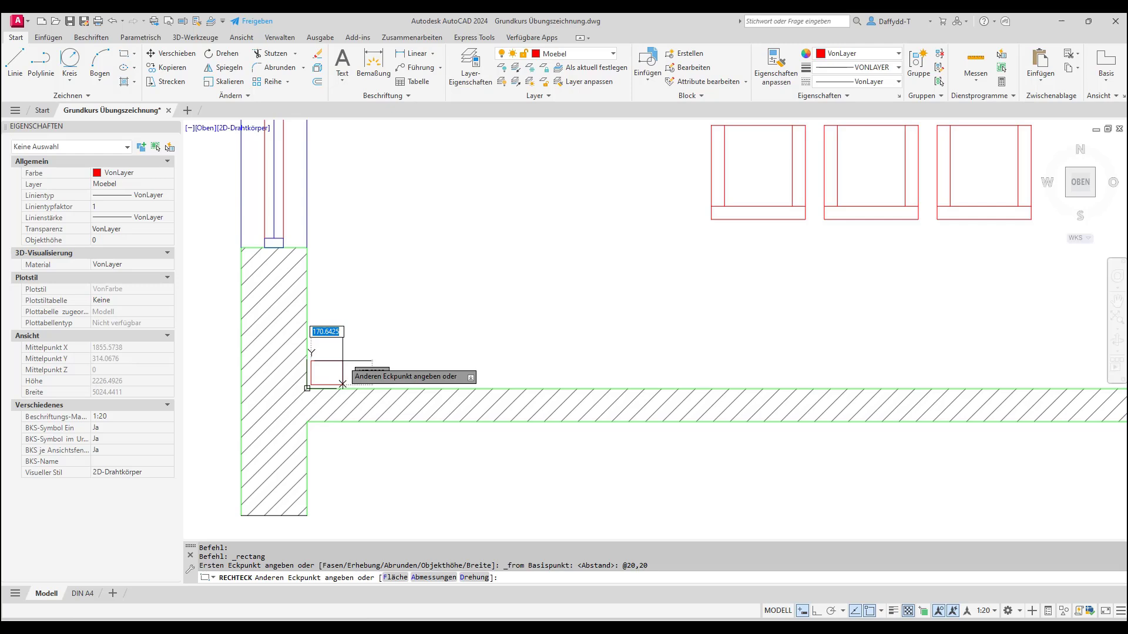
type("800")
key("Tab")
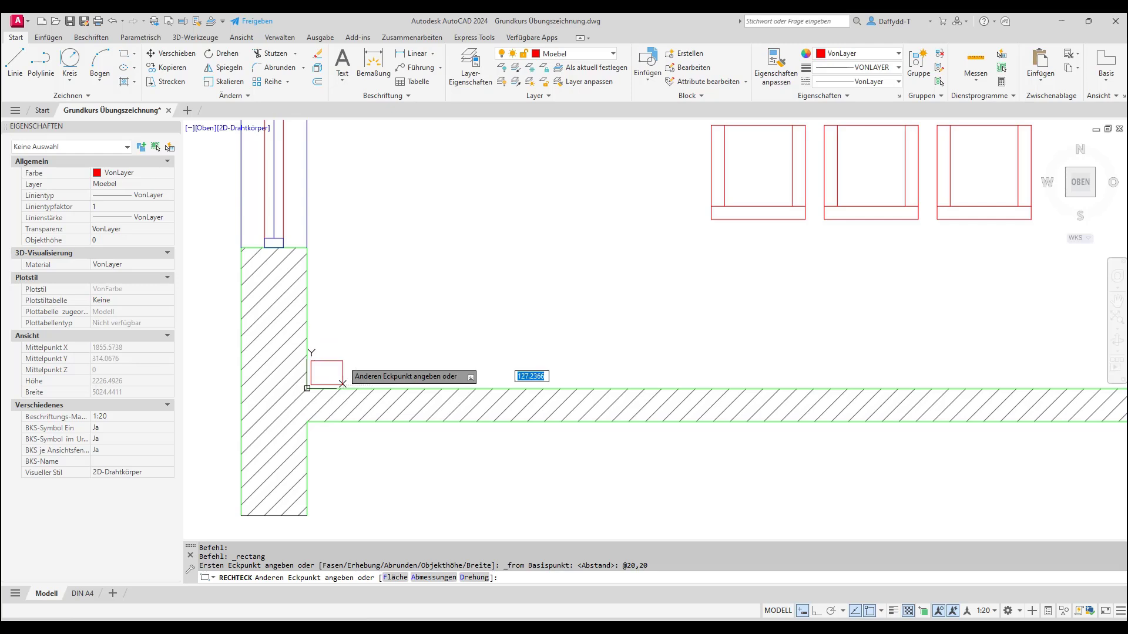
type("2")
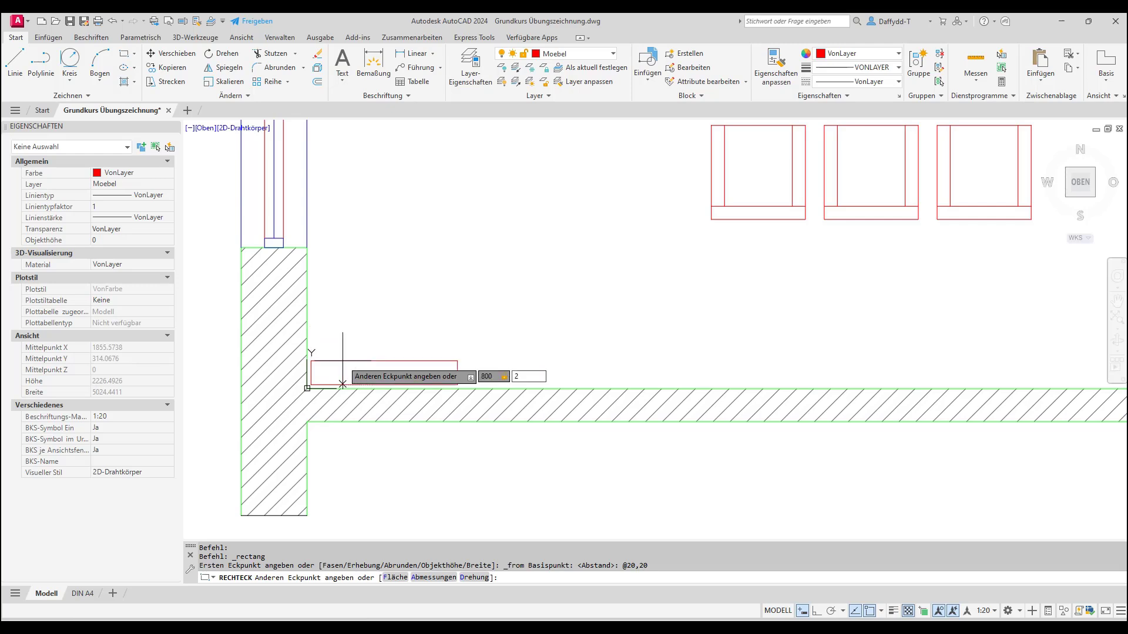
type("80")
key("Return")
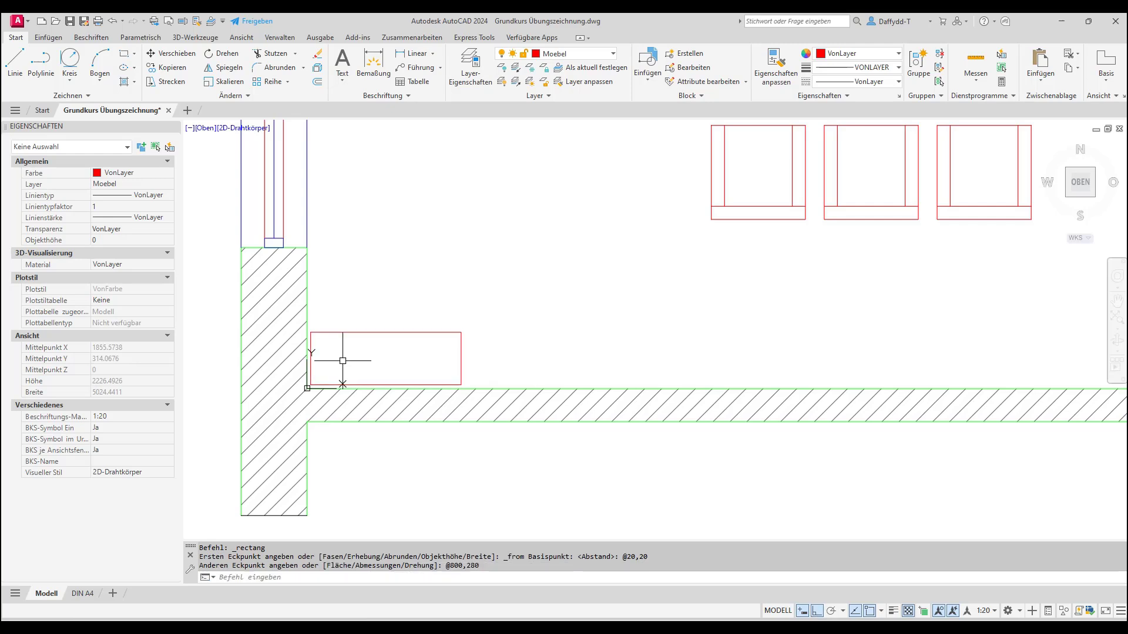
left_click(267, 81)
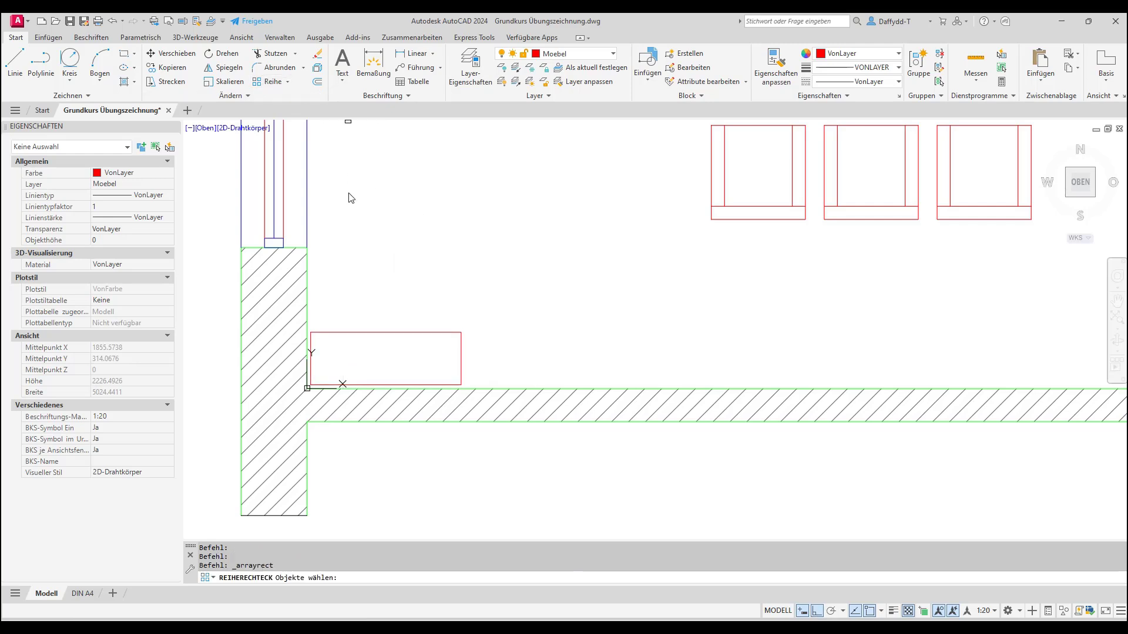
Array the cabinet rectangle as a single row (Zeilen 1) of five columns (Spalten 5)
left_click(388, 334)
key("Return")
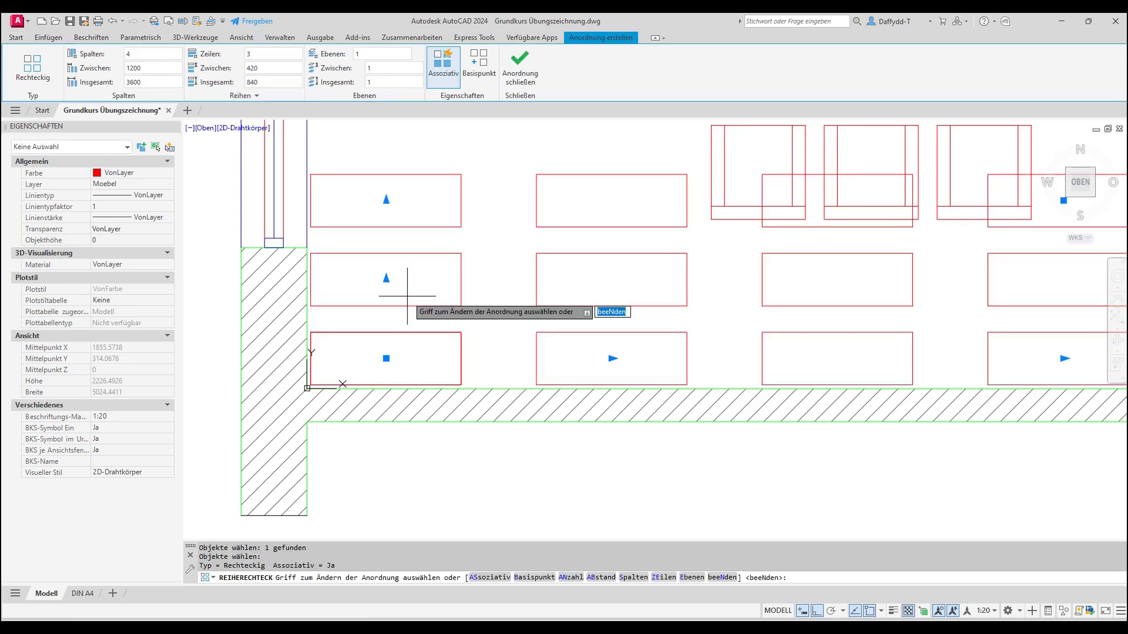
left_click(255, 59)
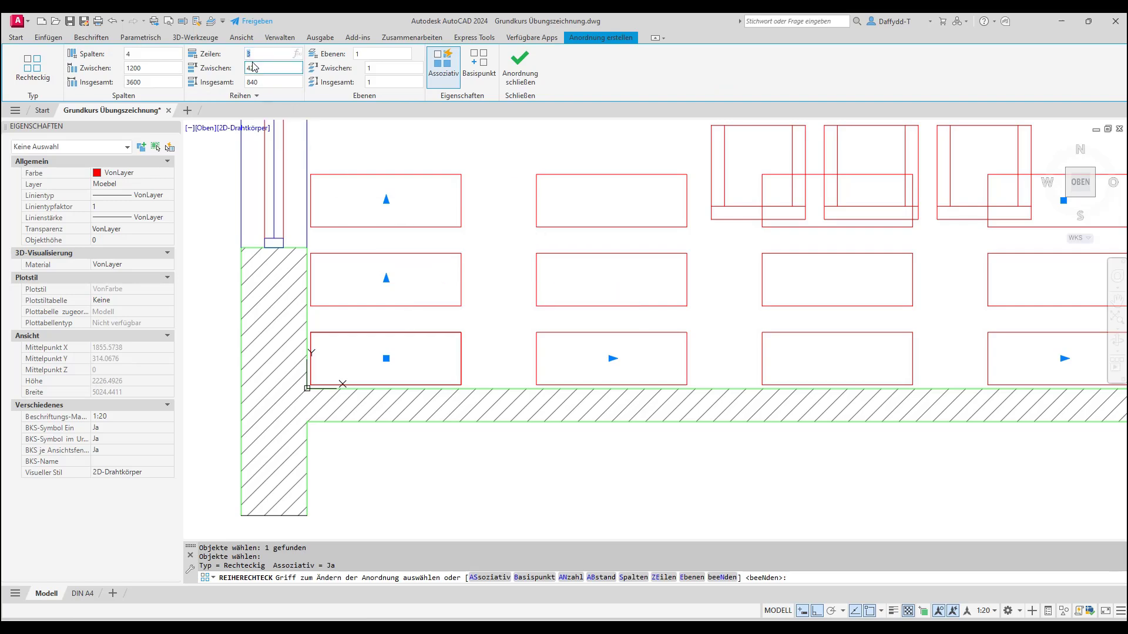
type("1")
key("Return")
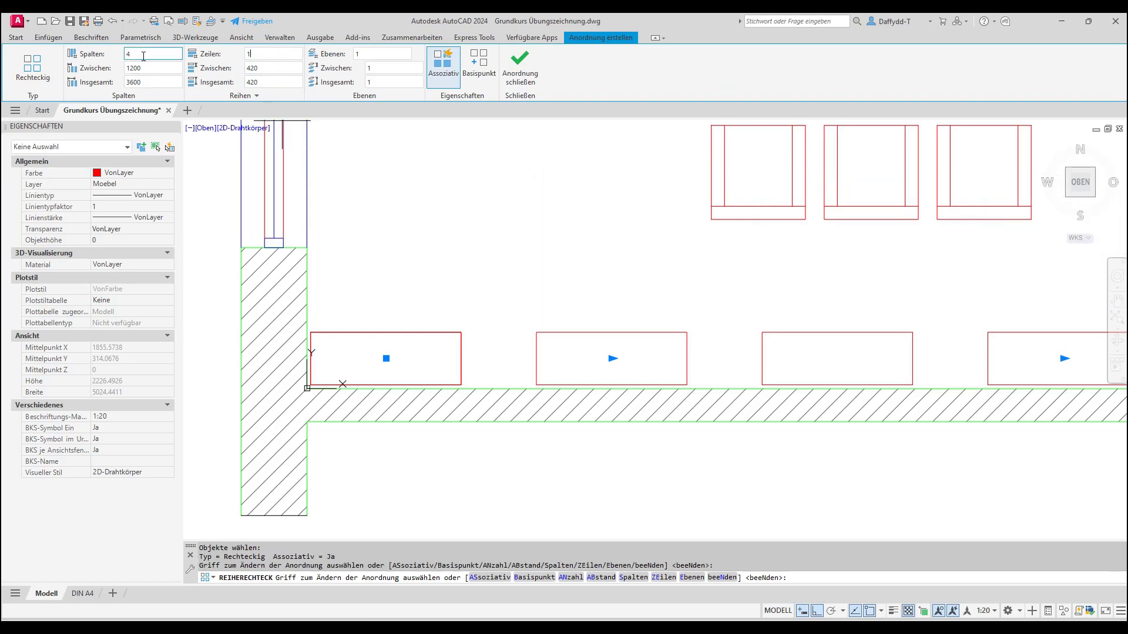
type("5")
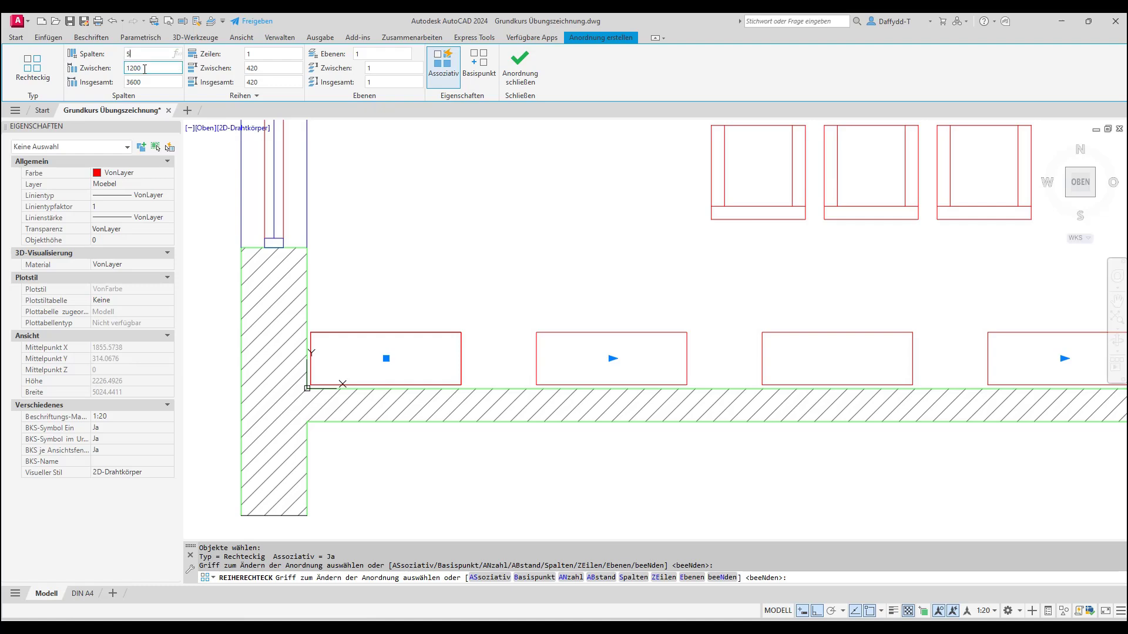
key("Return")
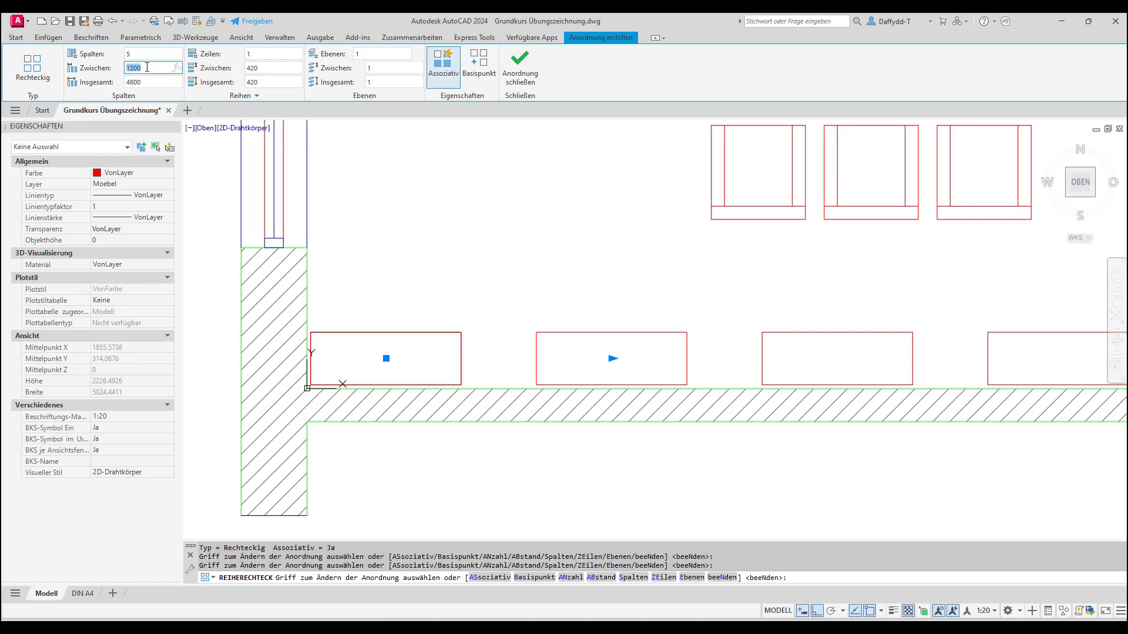
Set the cabinet spacing (Zwischen) to 800 so the five touch, and close the array
type("800")
key("Return")
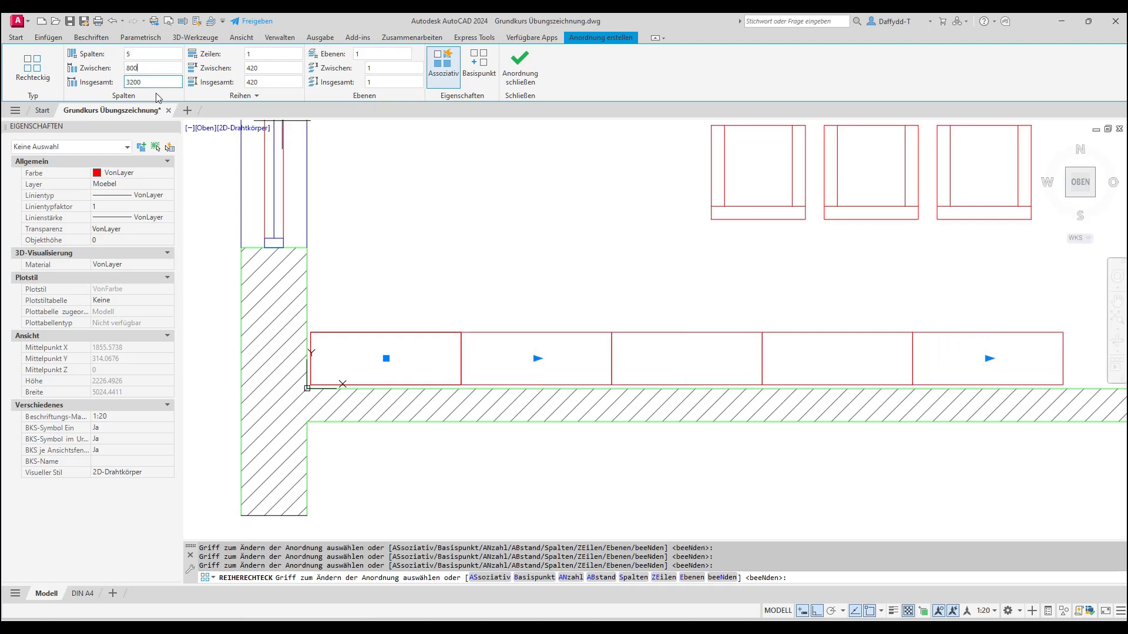
scroll(369, 323, "down", 2)
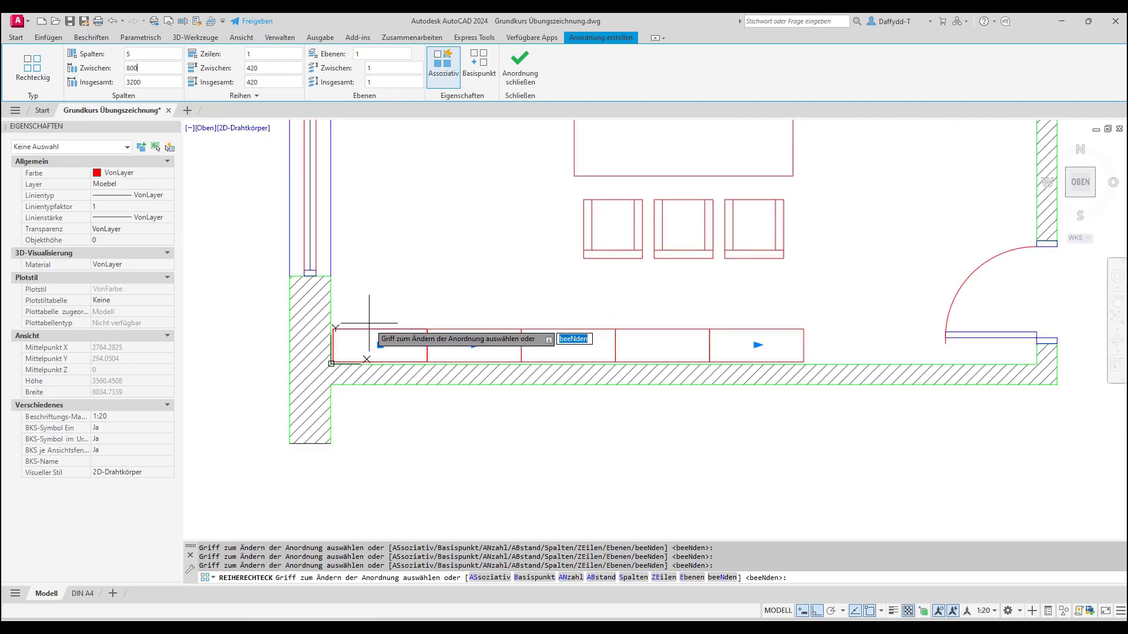
scroll(369, 324, "down", 2)
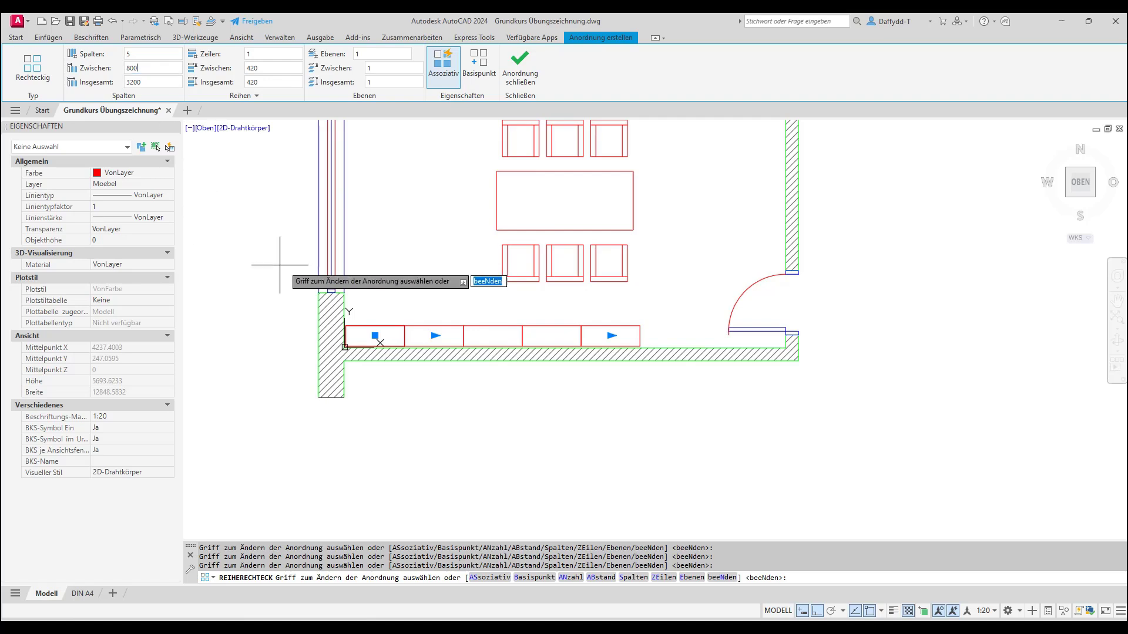
scroll(428, 426, "down", 2)
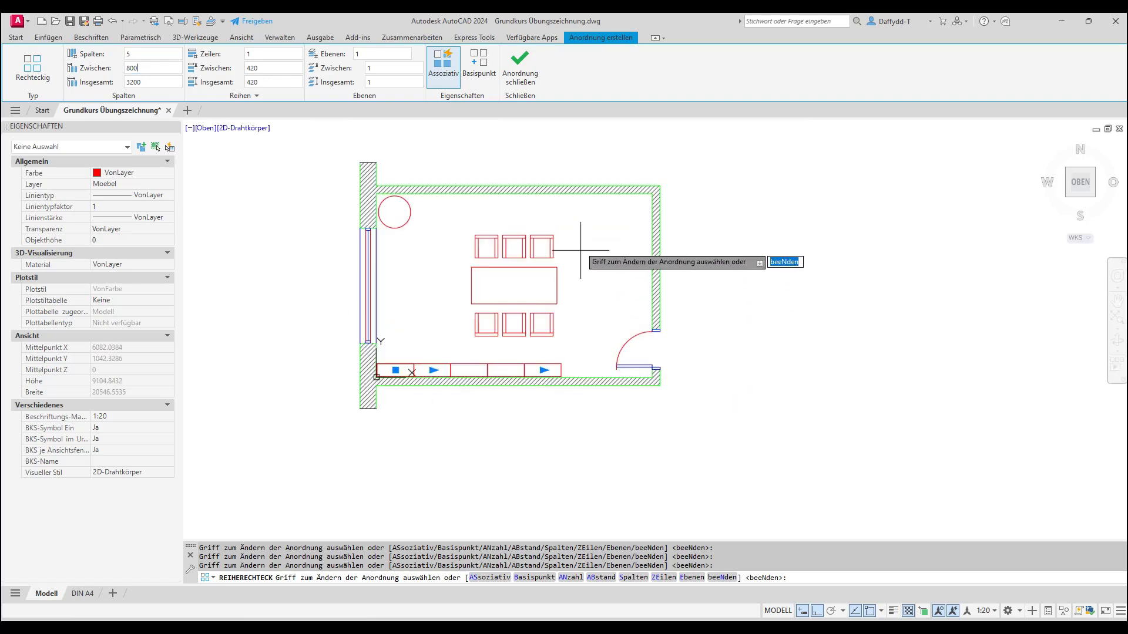
left_click(520, 65)
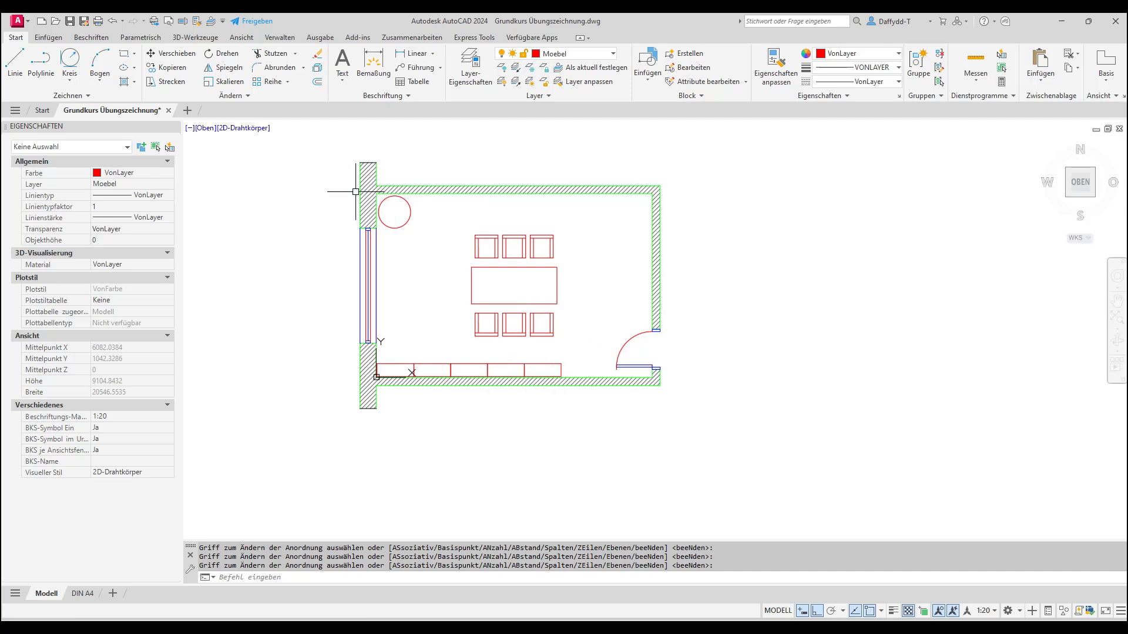
Choose Bemassung in the Layer list so new dimensions are drawn on it
left_click(534, 54)
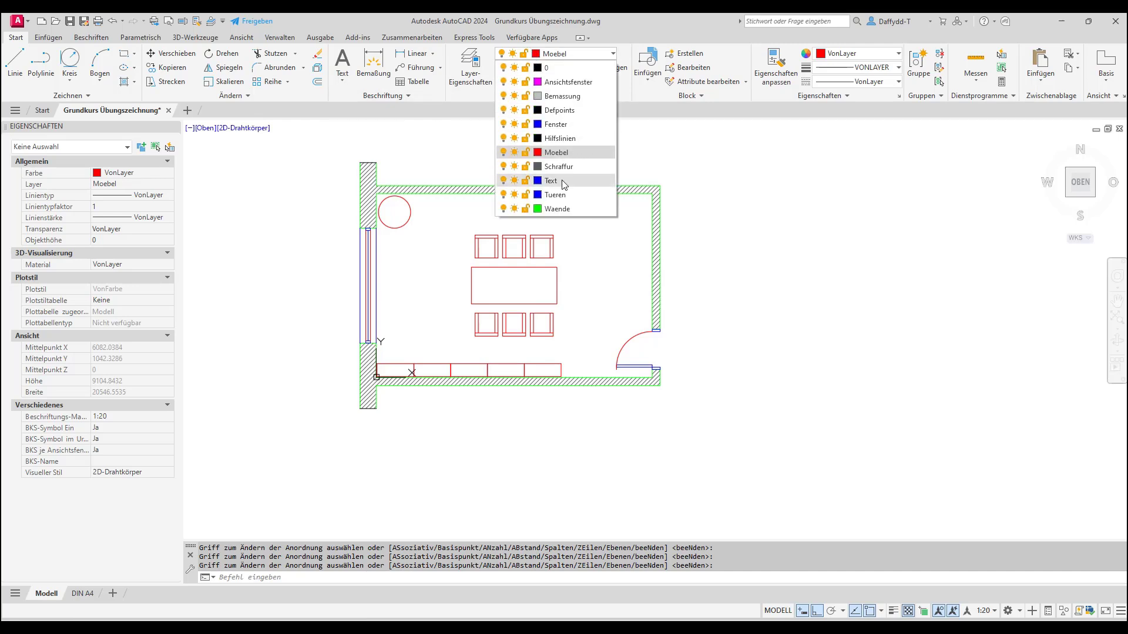
left_click(561, 95)
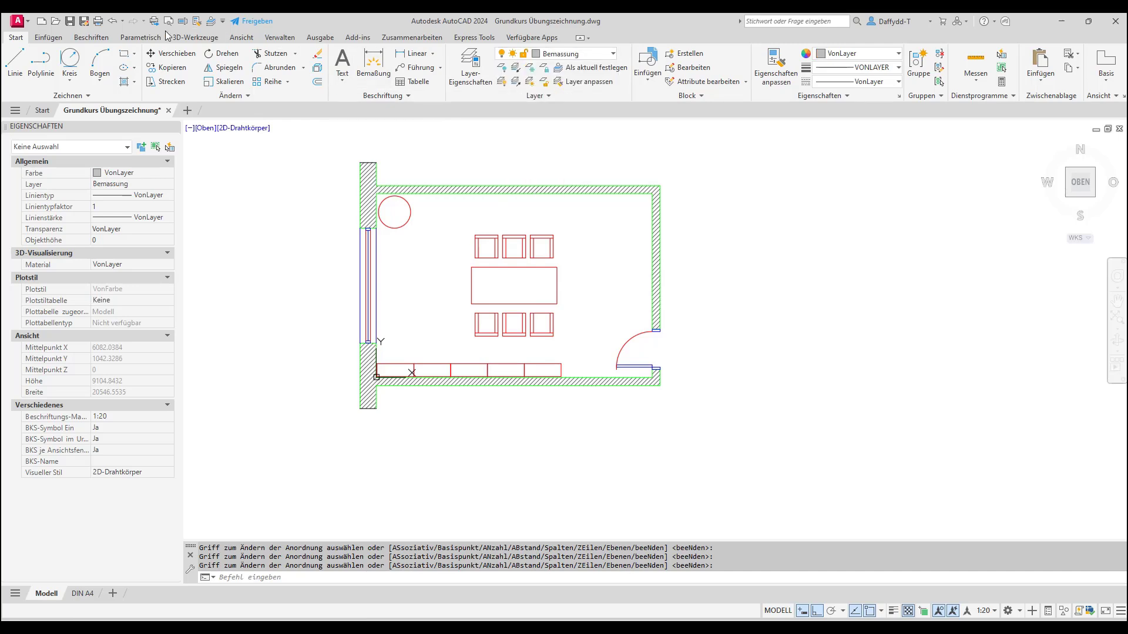
left_click(92, 37)
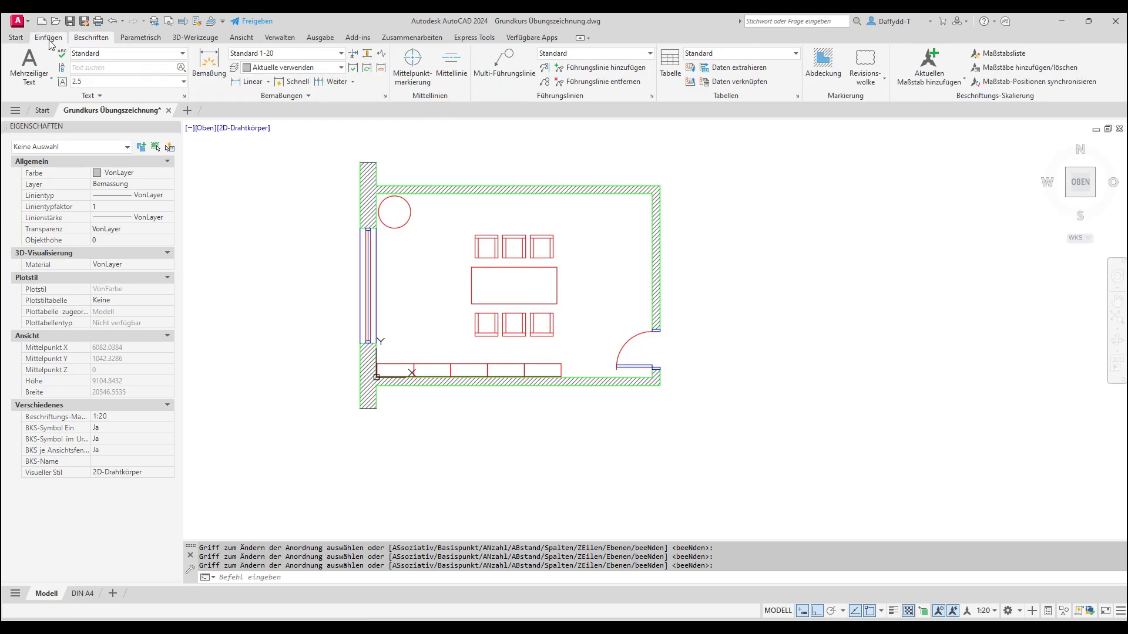
left_click(16, 37)
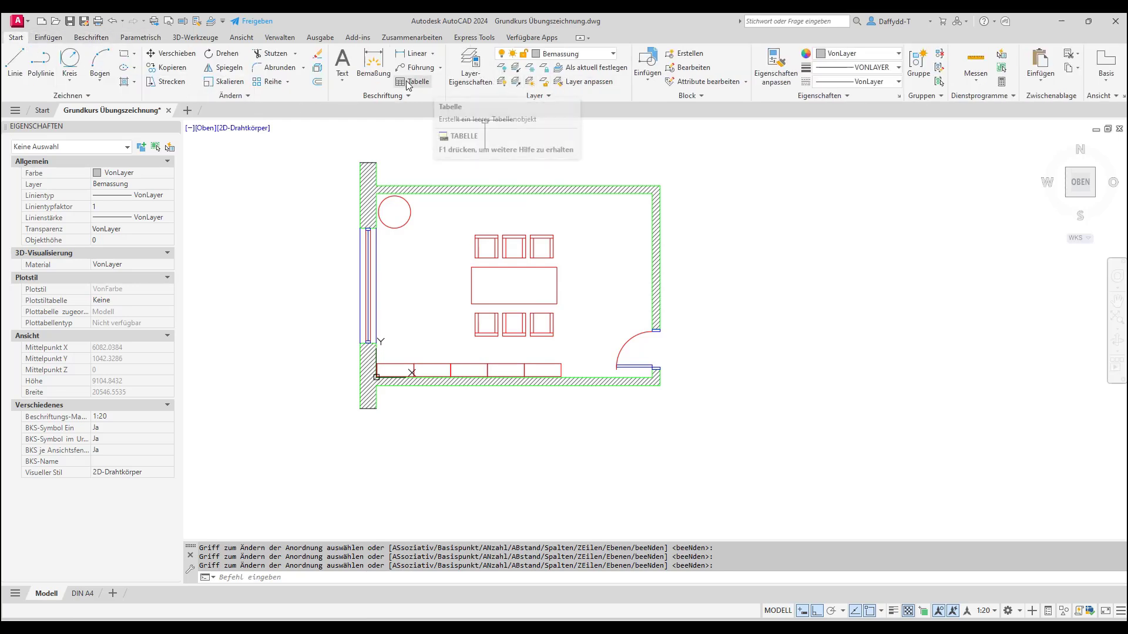
left_click(88, 38)
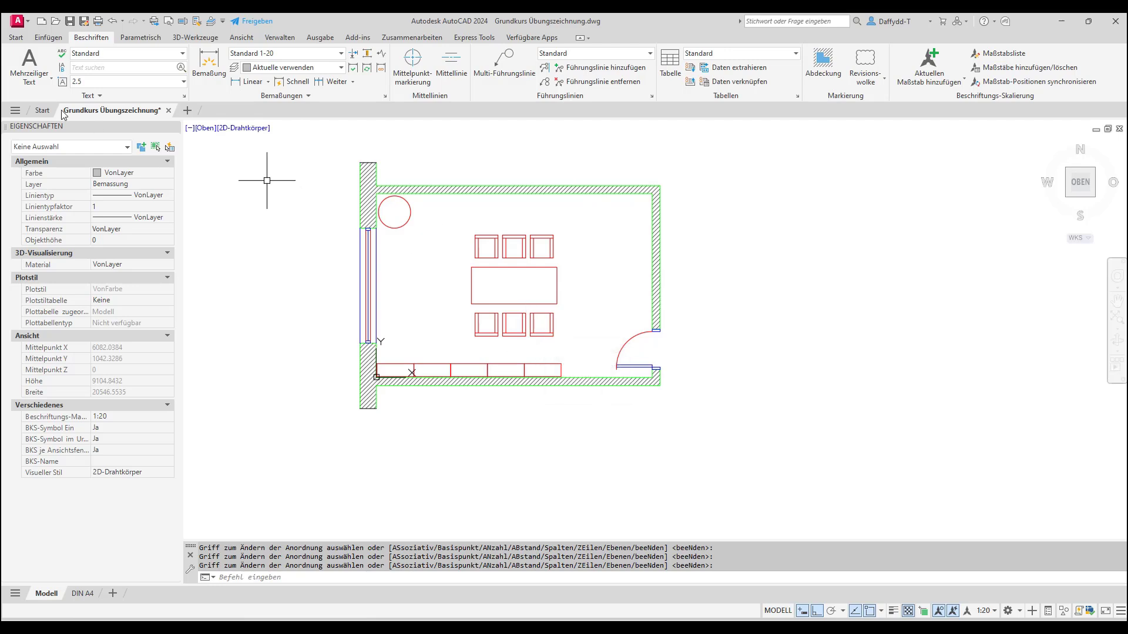
left_click(16, 37)
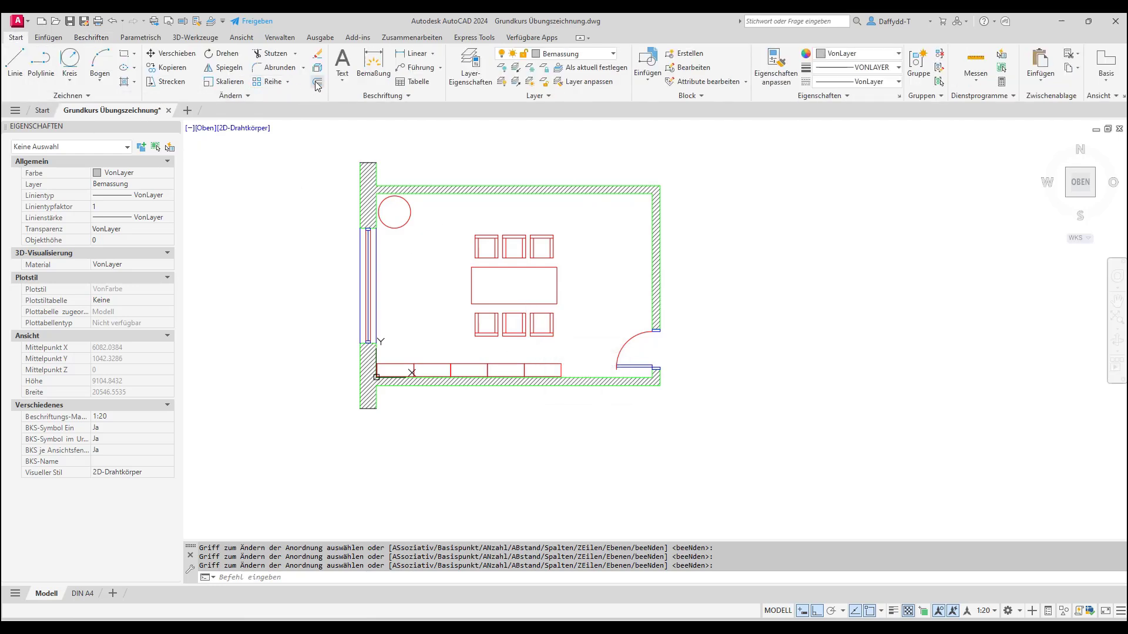
Offset the top and bottom wall outlines outward by 200 as dimension guide lines
left_click(317, 83)
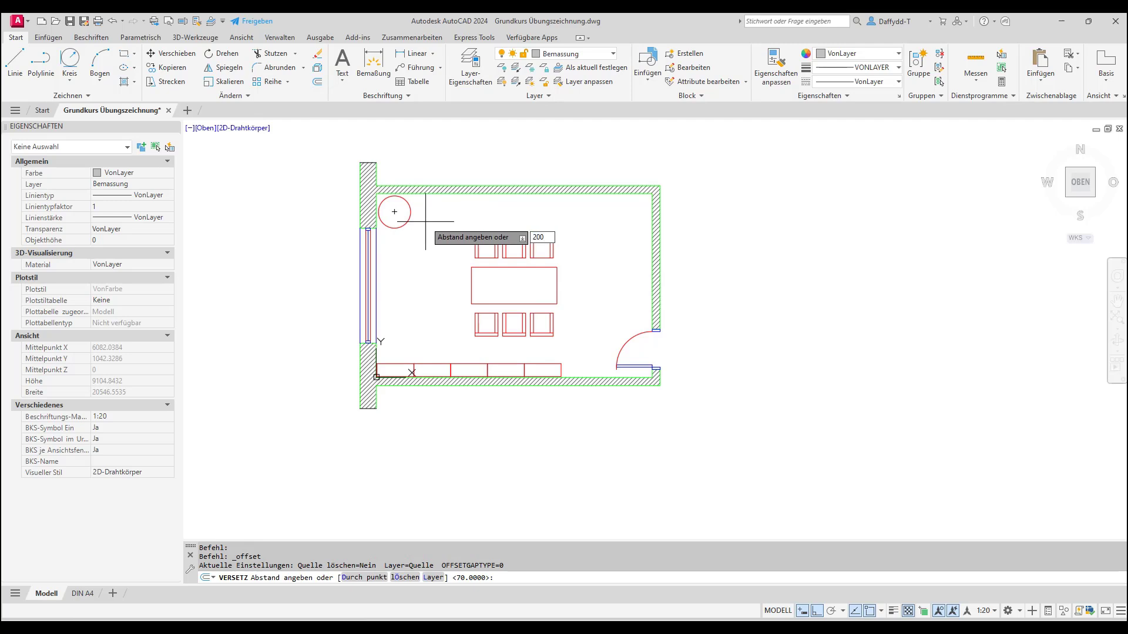
key("Return")
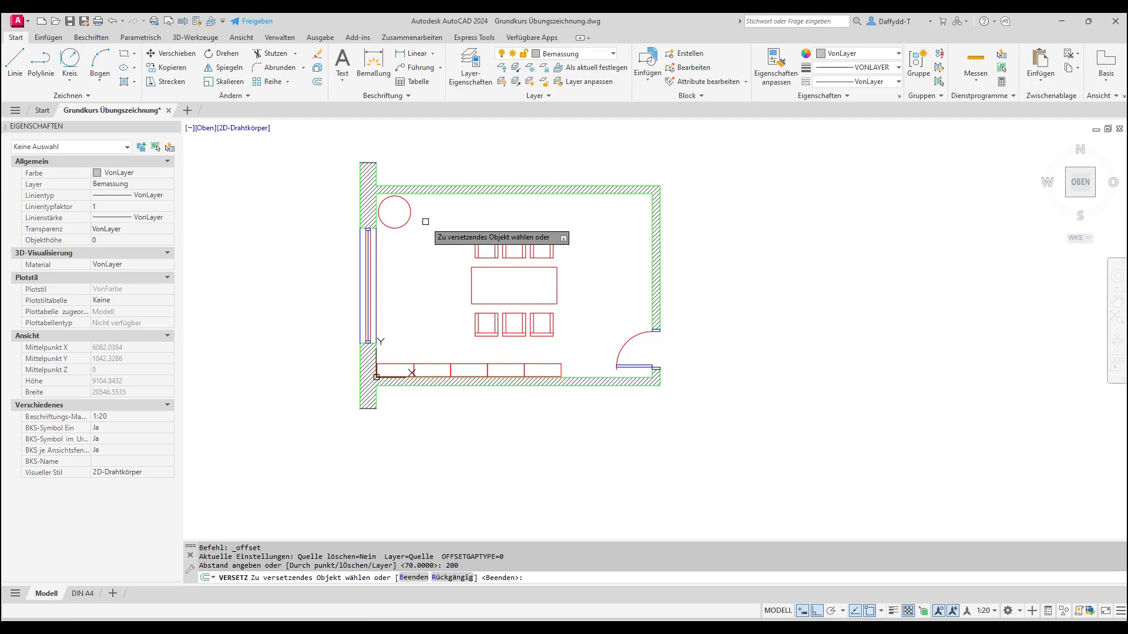
scroll(558, 194, "up", 4)
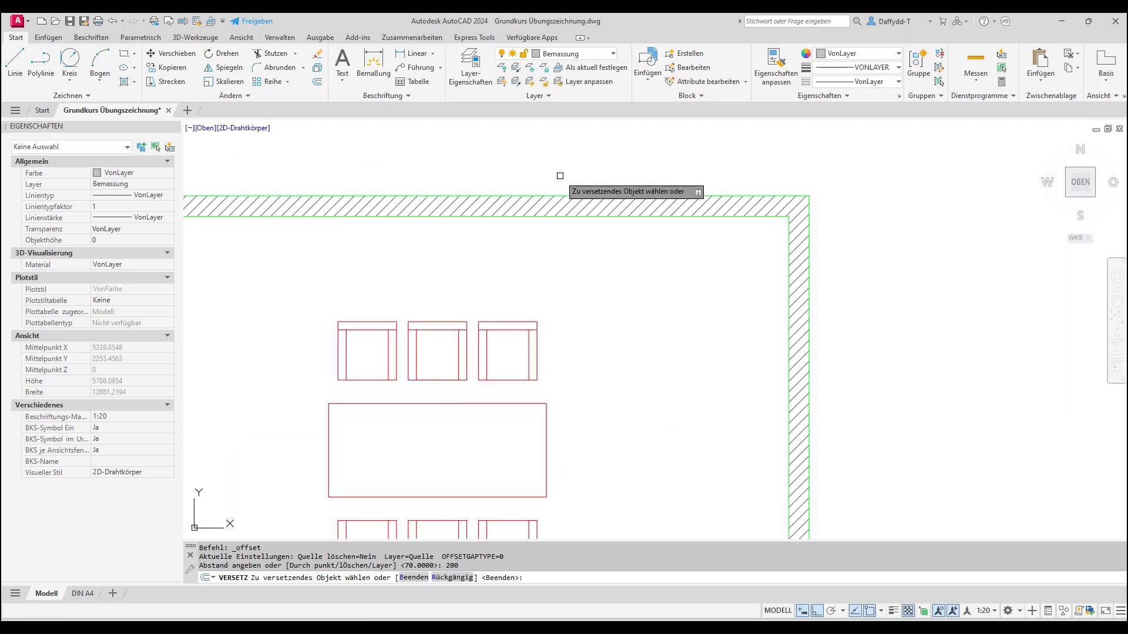
left_click(537, 195)
left_click(549, 177)
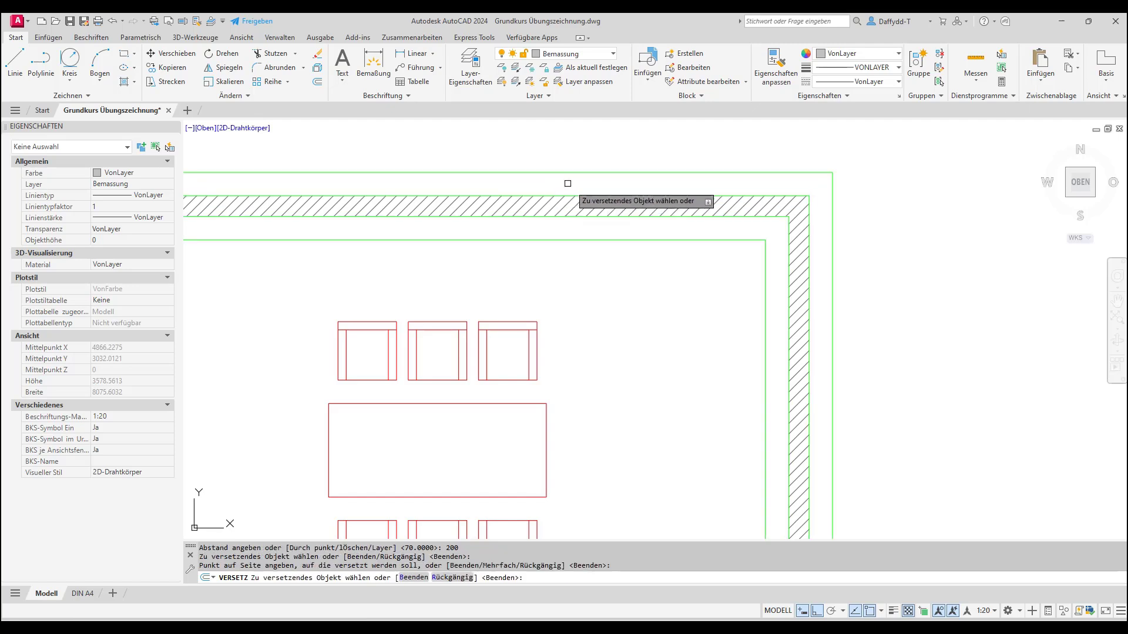
scroll(765, 251, "down", 4)
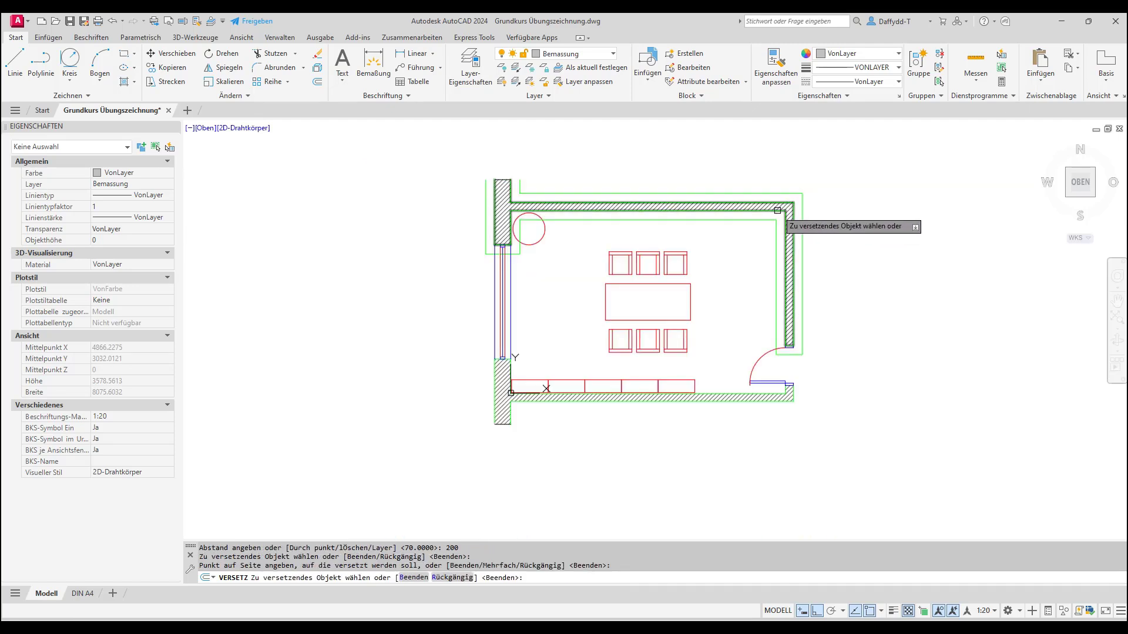
left_click(707, 402)
left_click(707, 419)
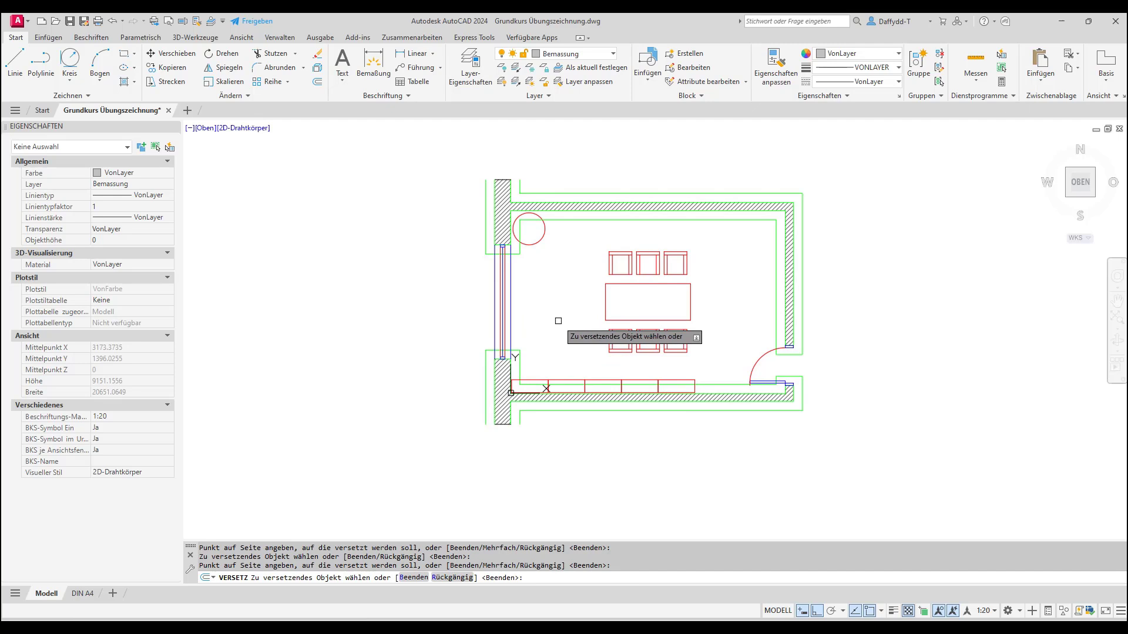
key("Escape")
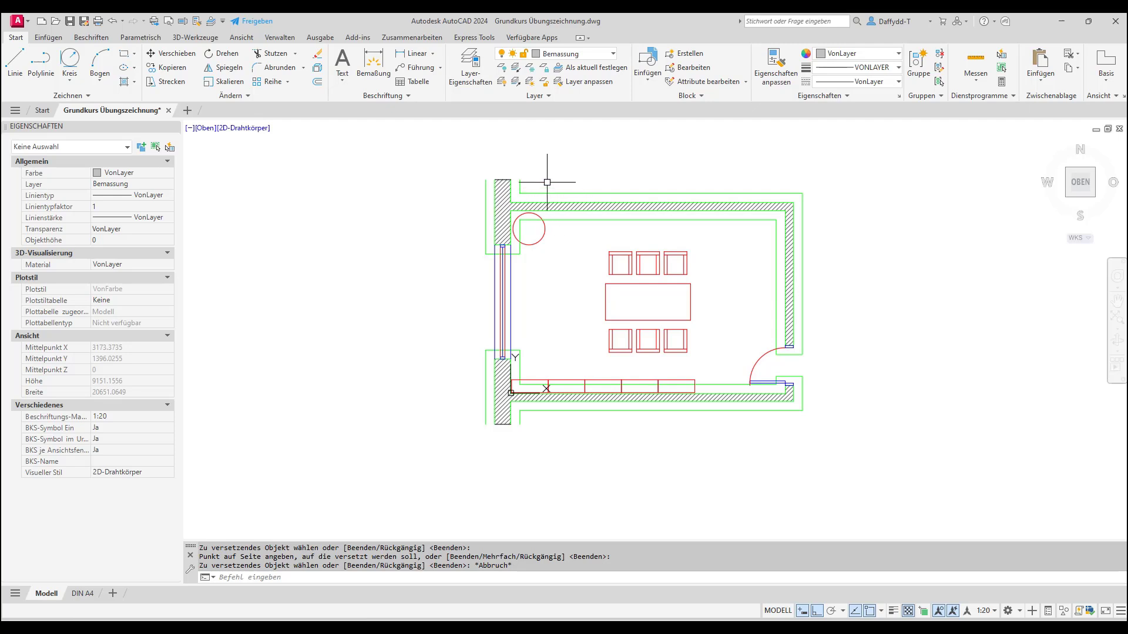
Dimension the top wall at 6000, then add a 6175 baseline dimension to the outer corner
left_click(91, 37)
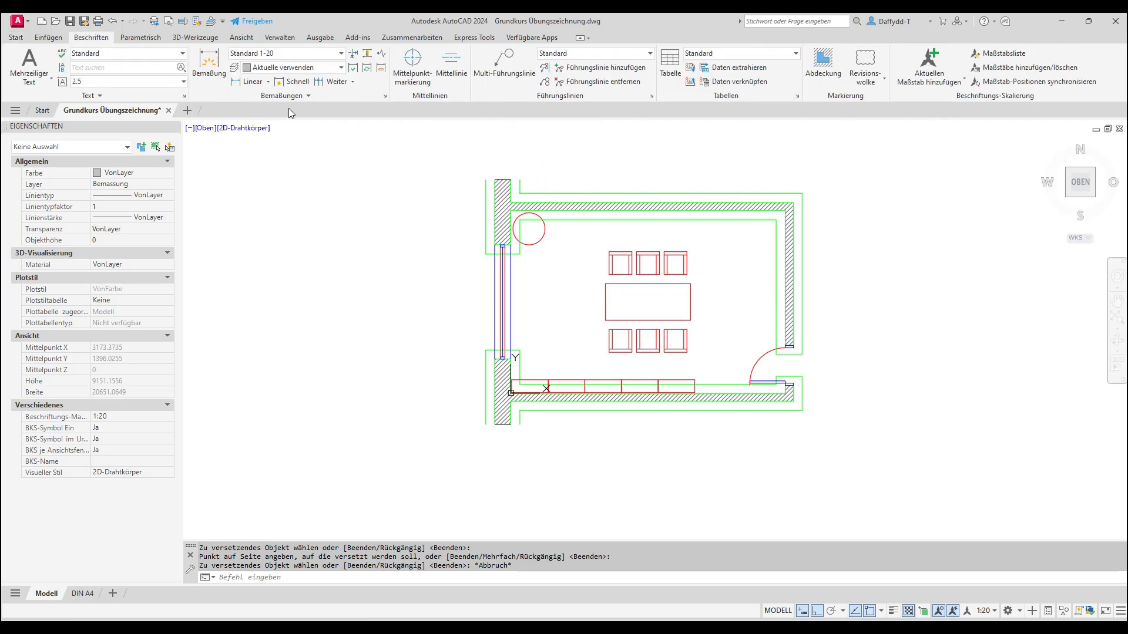
left_click(208, 62)
scroll(497, 177, "up", 4)
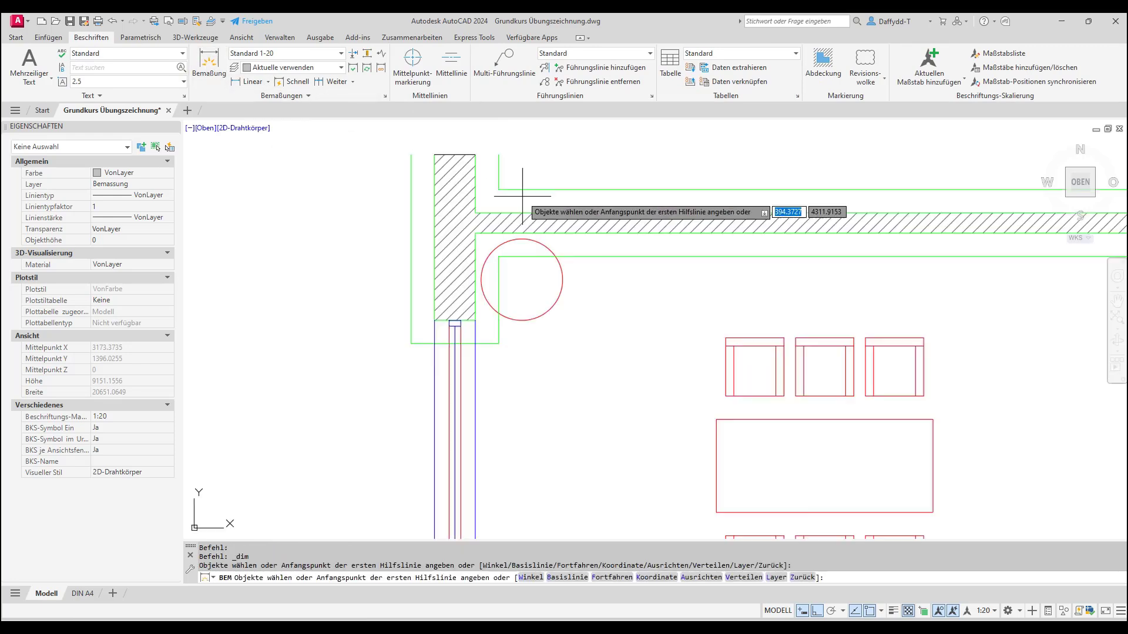
left_click(474, 211)
scroll(329, 176, "down", 3)
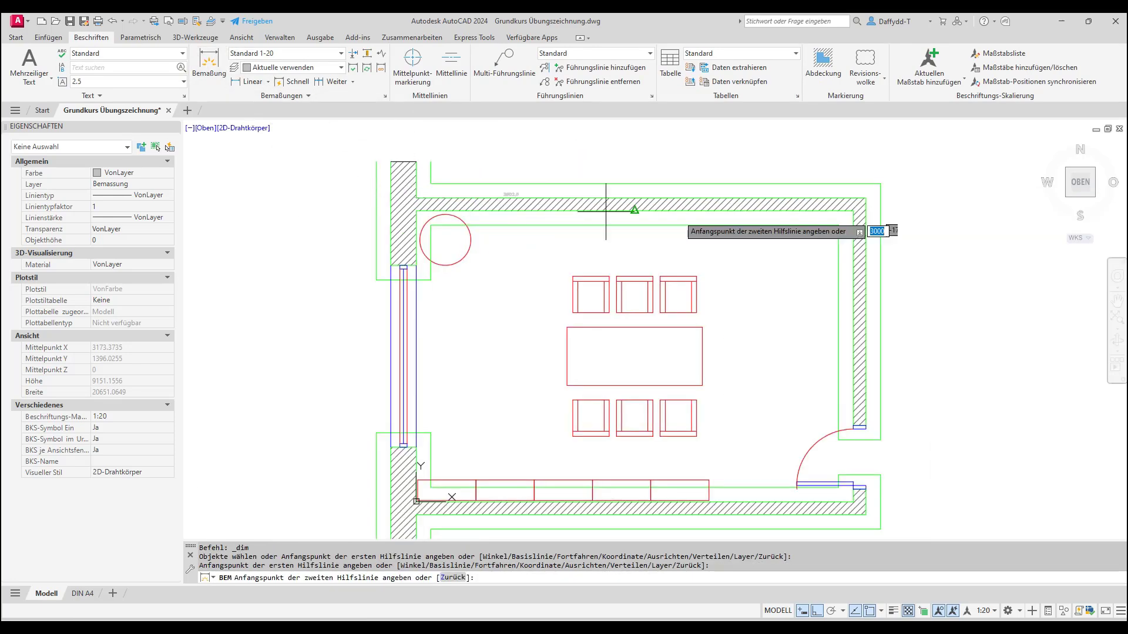
left_click(835, 210)
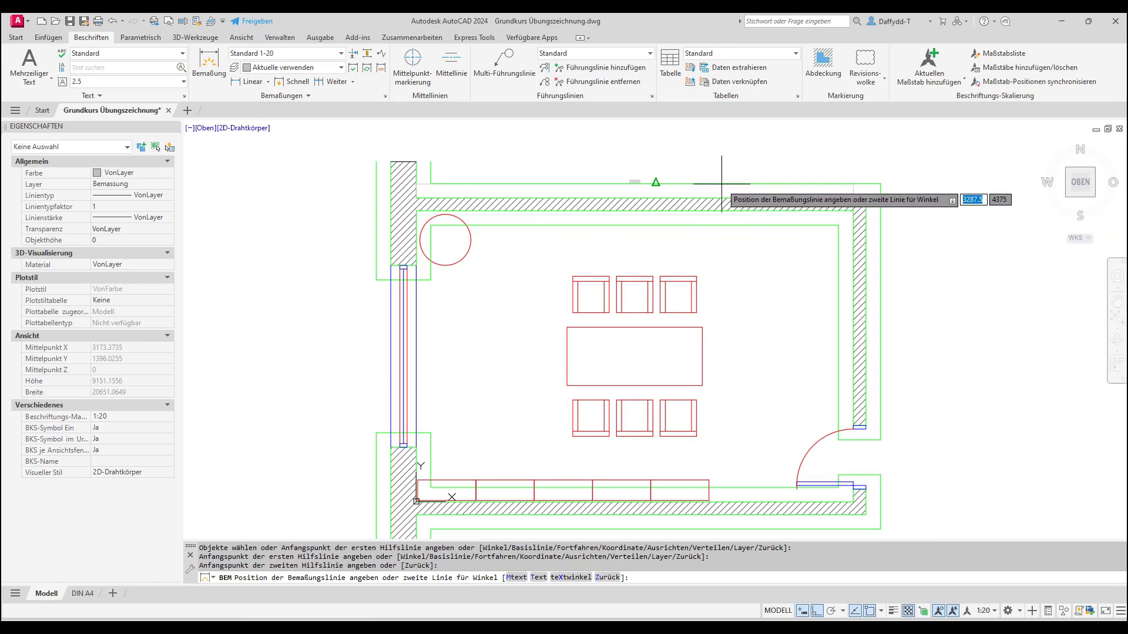
left_click(649, 183)
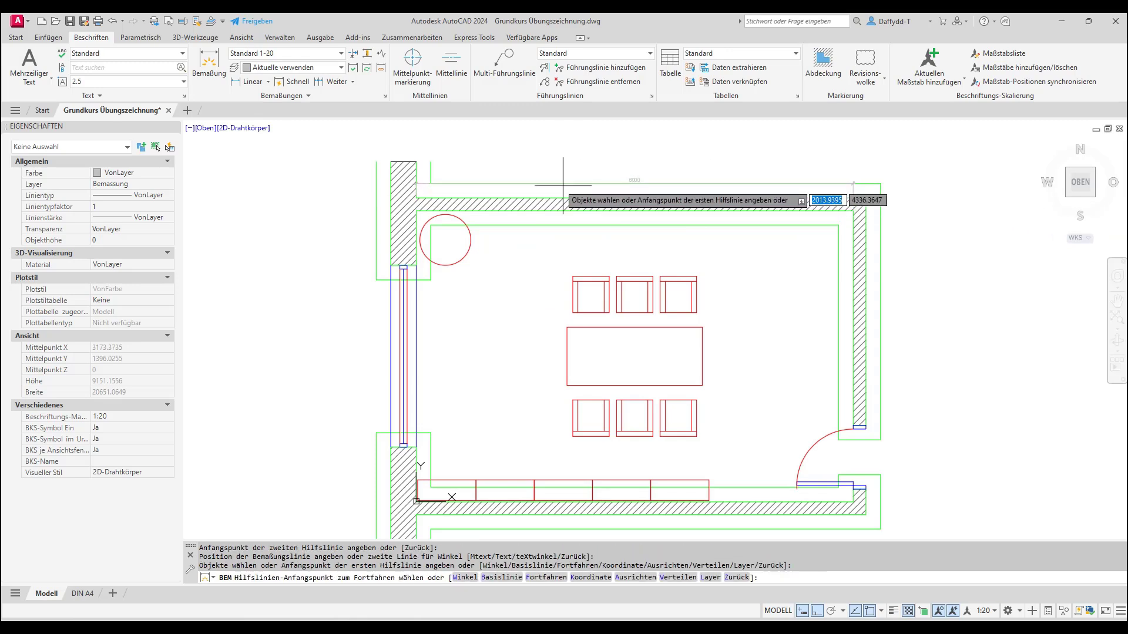
left_click(352, 82)
left_click(350, 114)
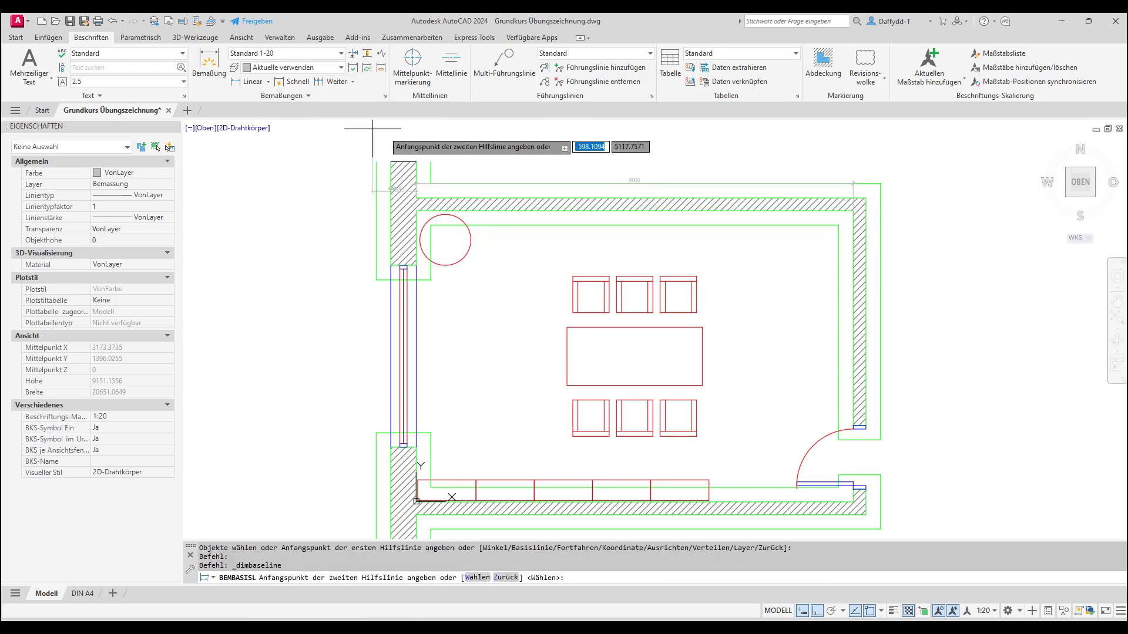
left_click(866, 199)
Add a linear 175 wall-thickness dimension at the top-right corner
left_click(253, 82)
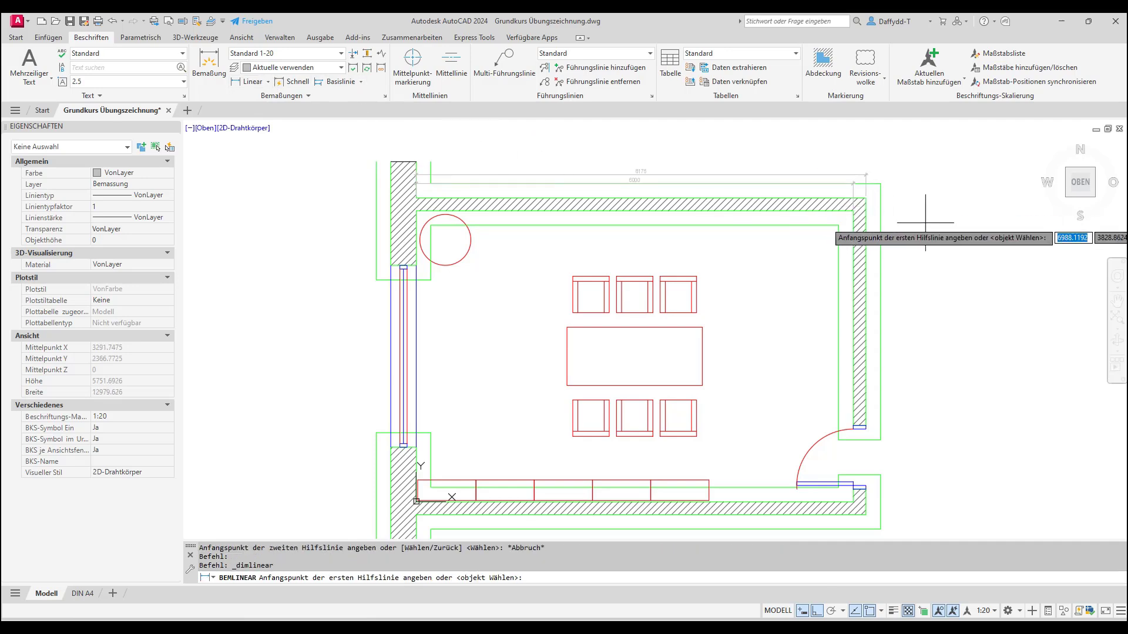
scroll(869, 203, "up", 10)
left_click(800, 176)
left_click(749, 229)
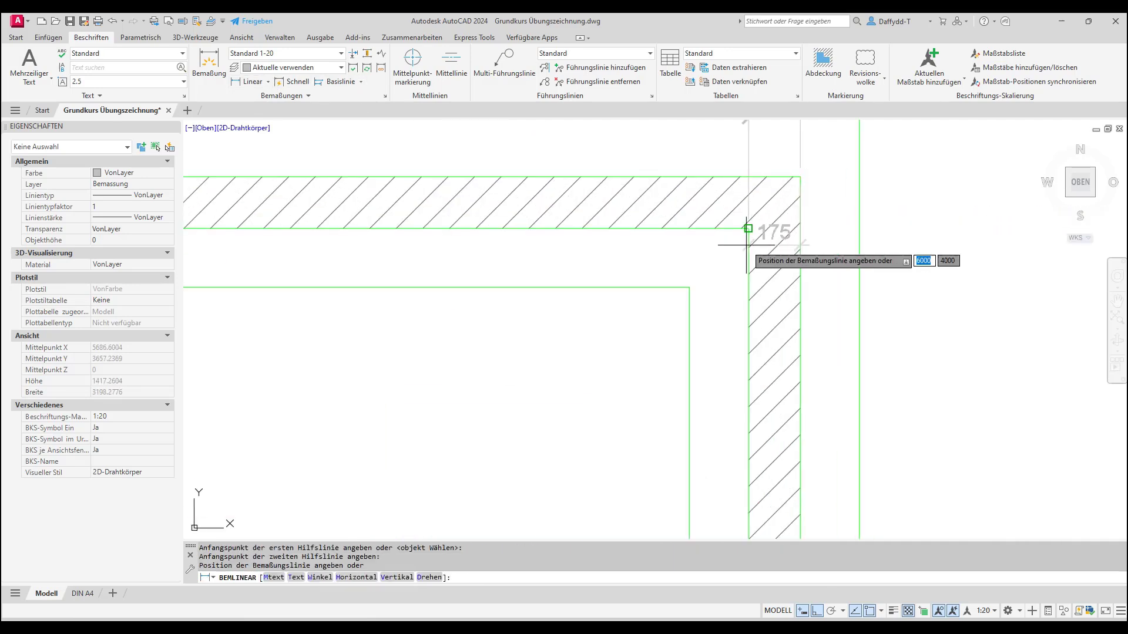
scroll(752, 232, "down", 5)
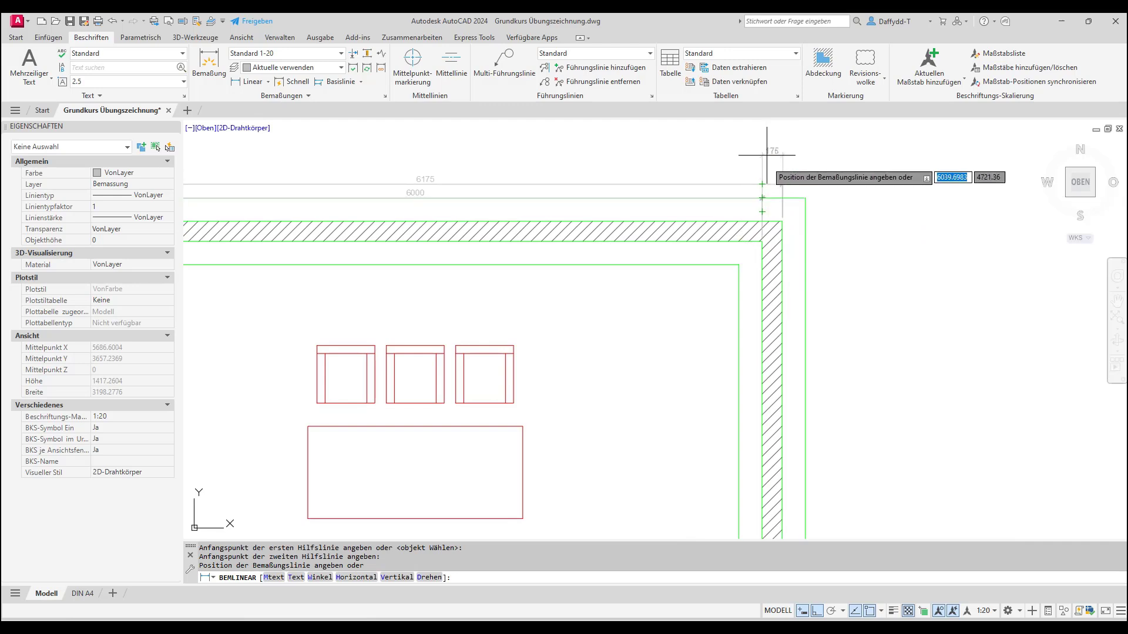
left_click(764, 194)
scroll(772, 157, "down", 3)
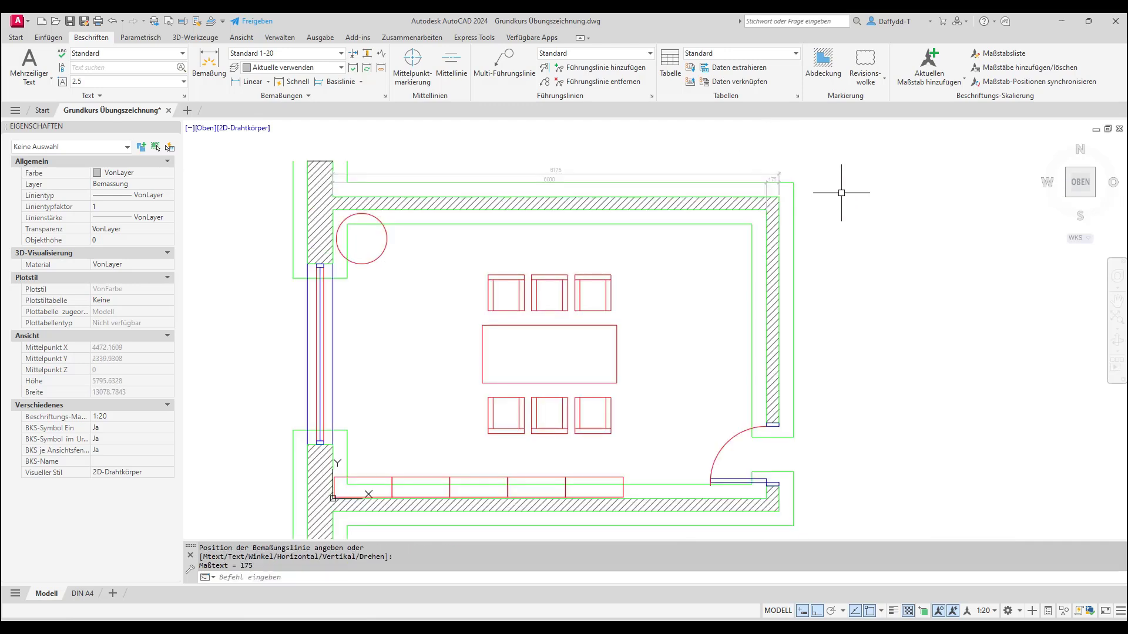
left_click(253, 81)
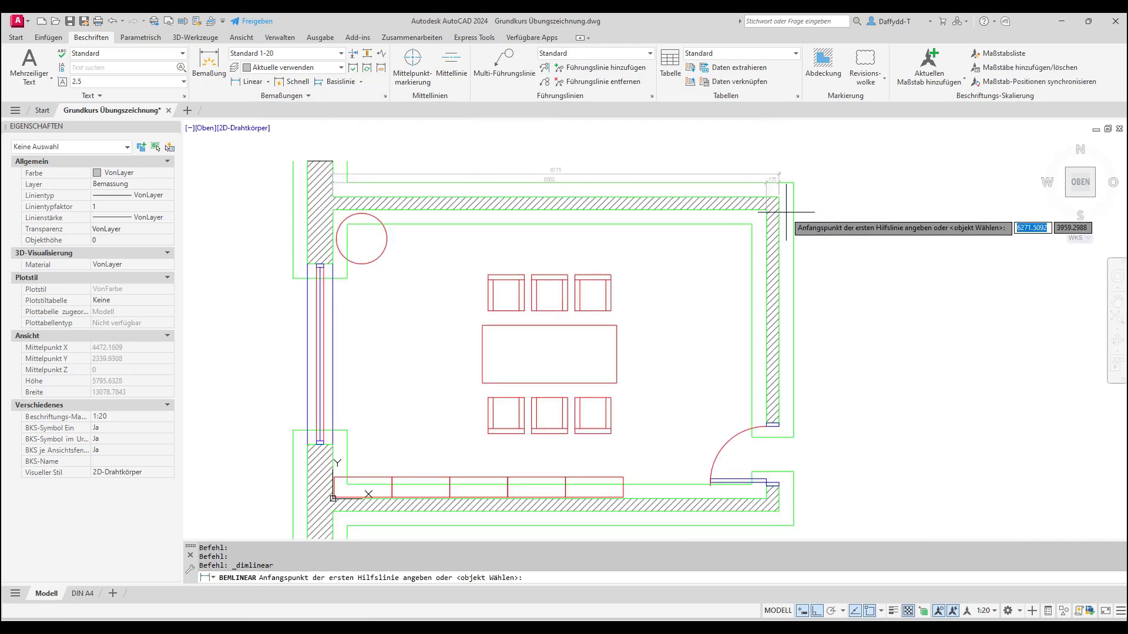
Add a vertical 175 dimension at the right corner and a 4350 baseline down the right wall
left_click(779, 210)
left_click(779, 197)
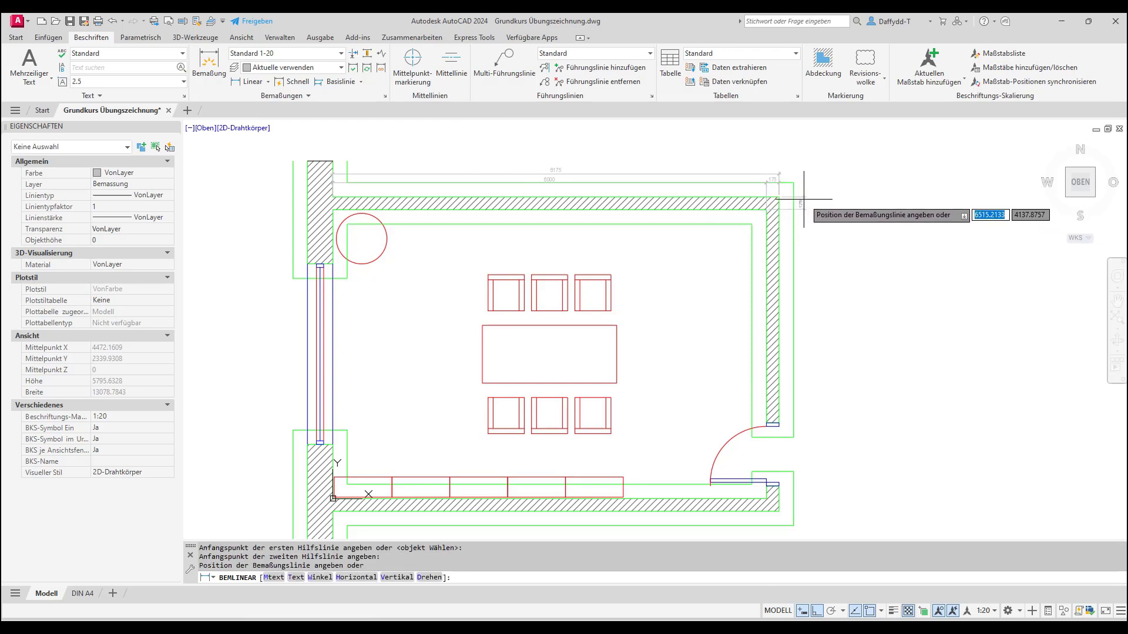
left_click(791, 201)
left_click(336, 81)
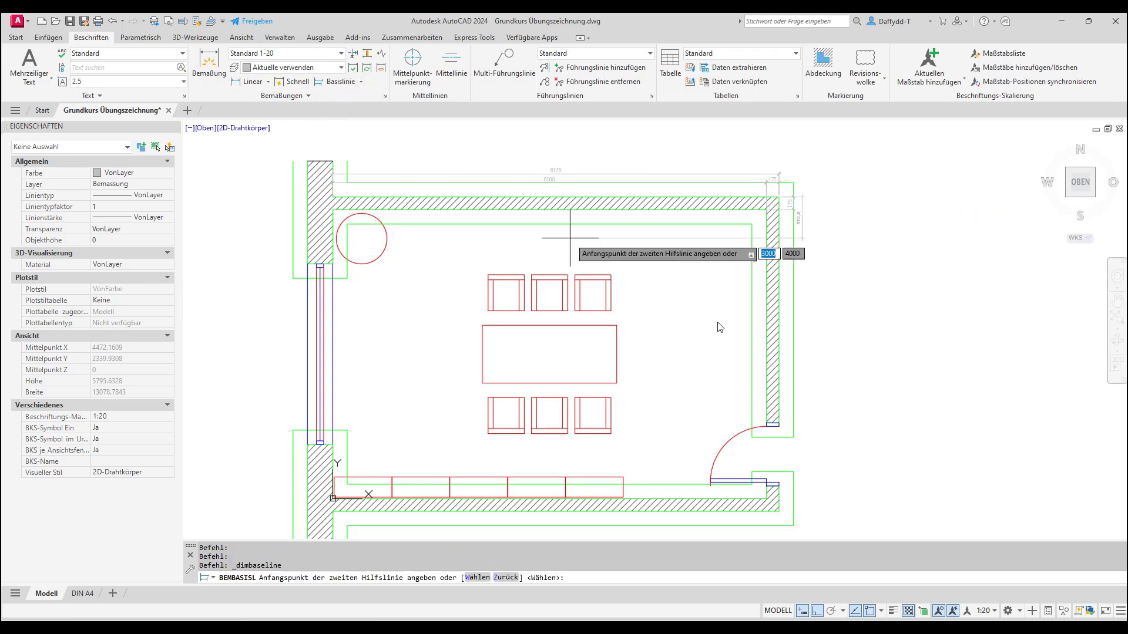
left_click(779, 511)
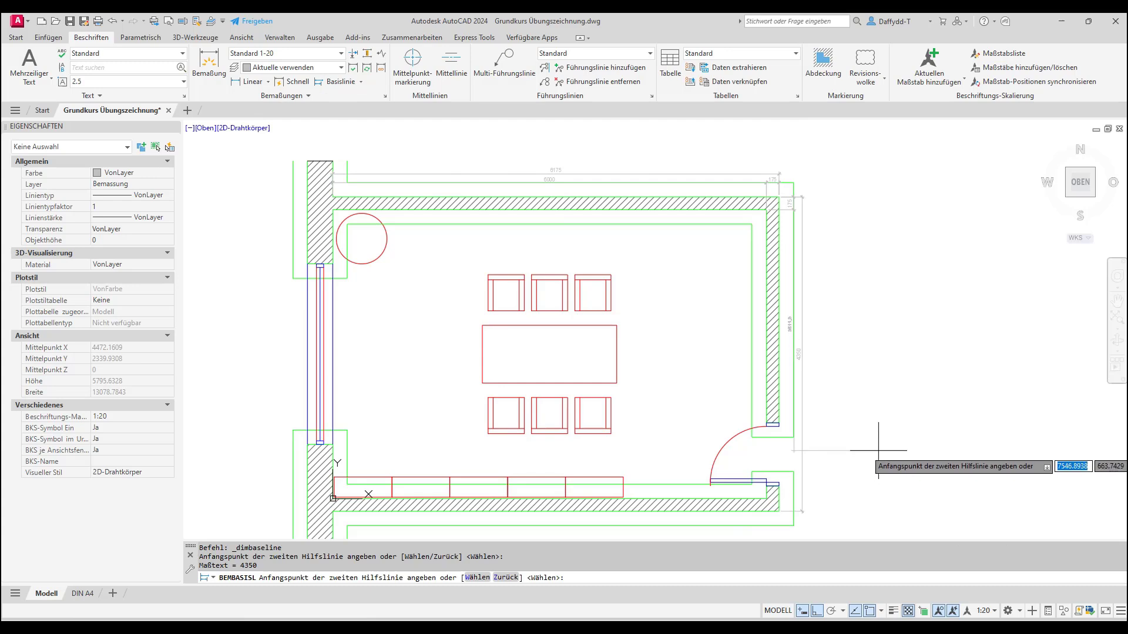
key("Escape")
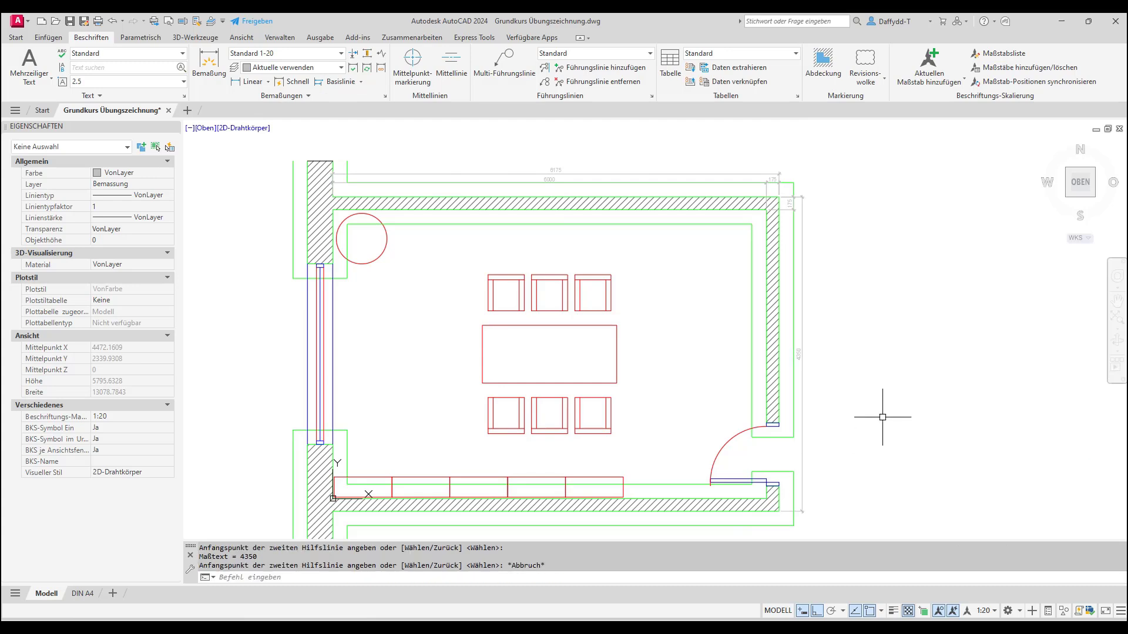
Chain continued dimensions along the right wall: 2950, 875, 175, 175 and 175
left_click(361, 82)
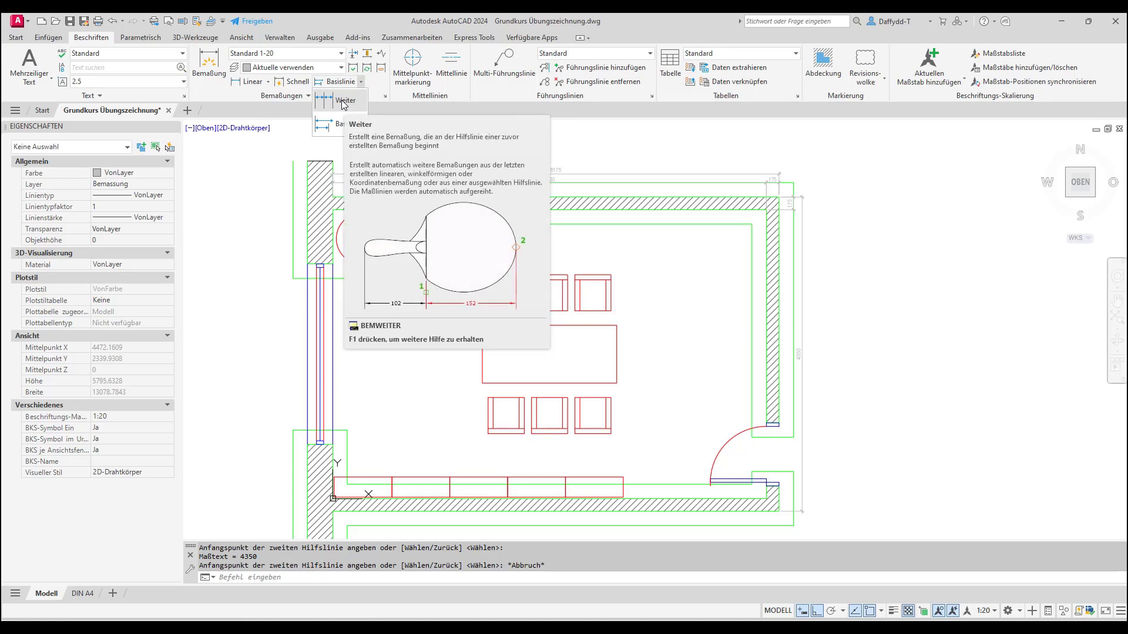
left_click(344, 103)
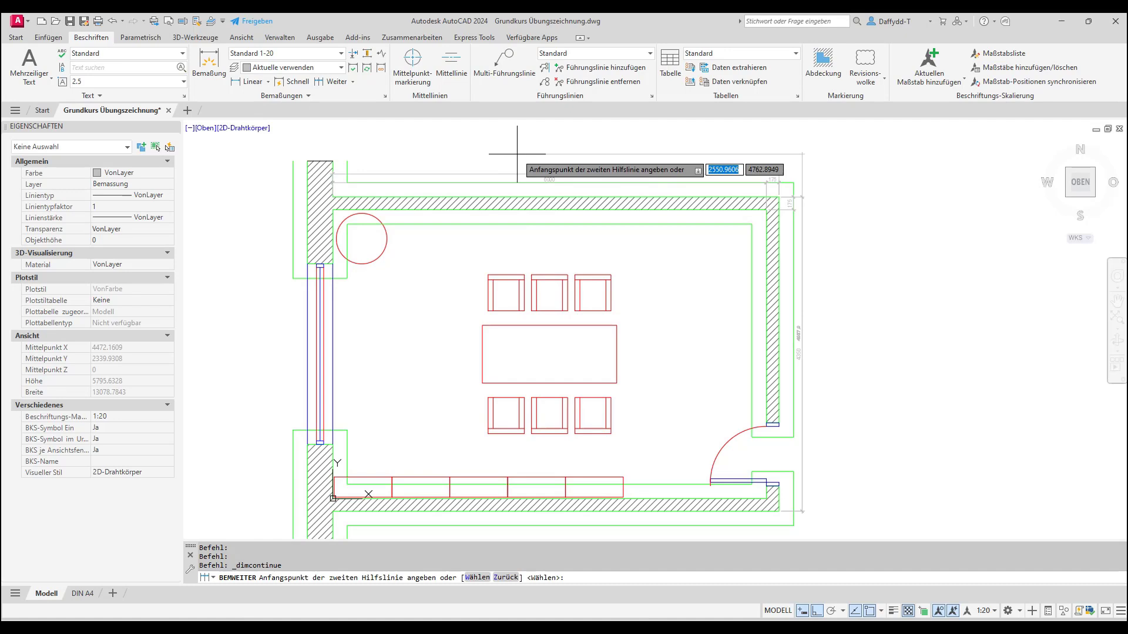
key("Return")
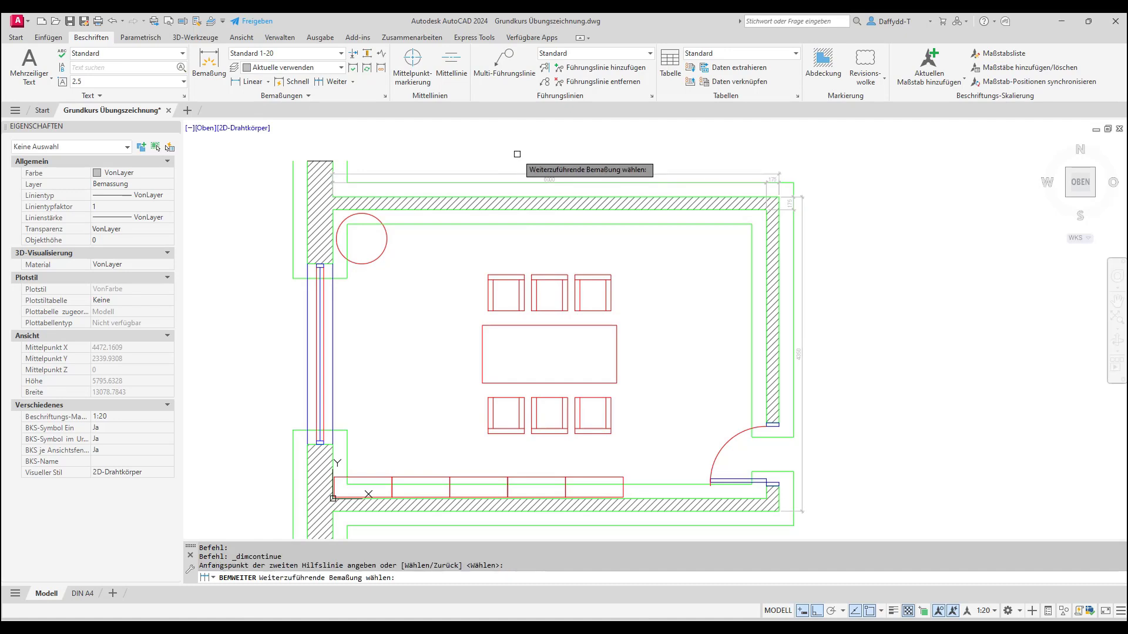
left_click(790, 204)
scroll(796, 420, "up", 5)
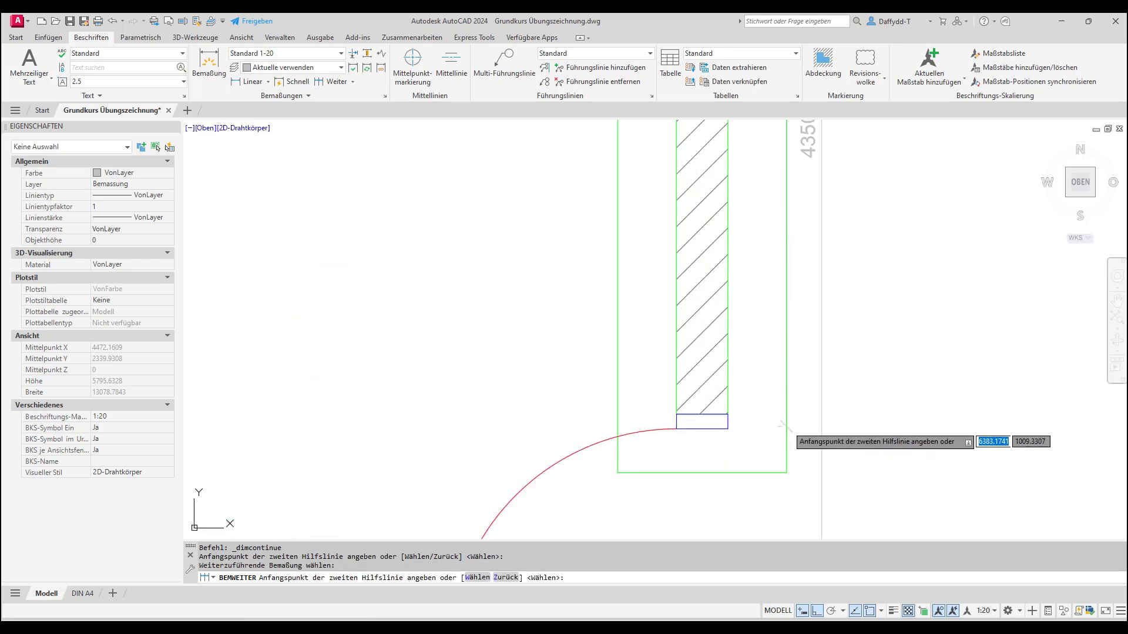
left_click(727, 414)
scroll(728, 414, "down", 4)
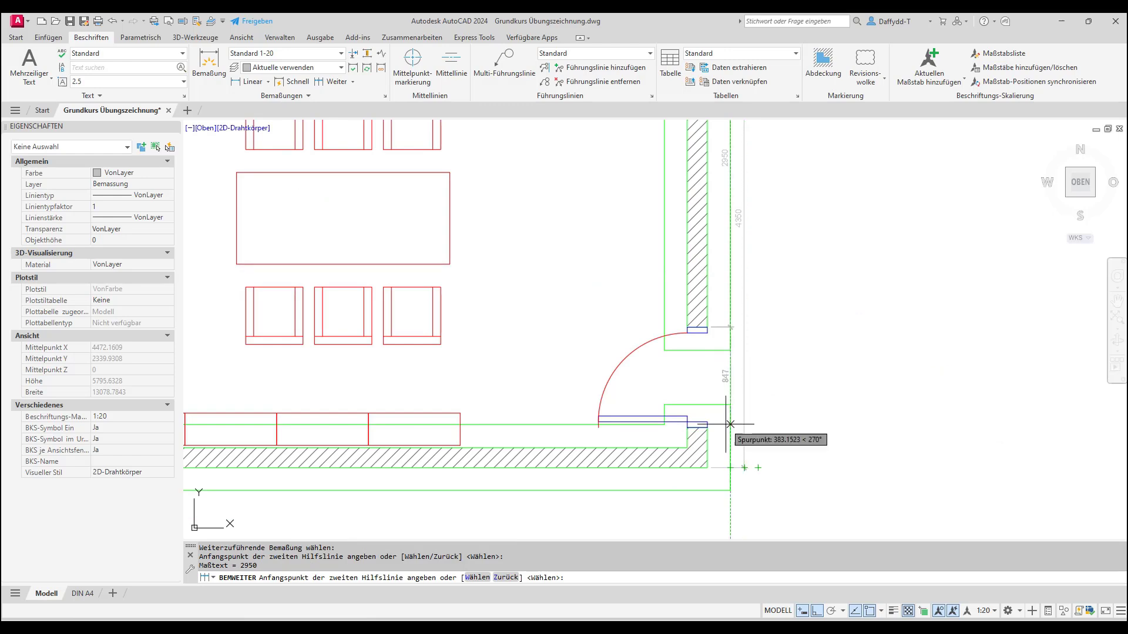
scroll(716, 429, "up", 2)
left_click(703, 426)
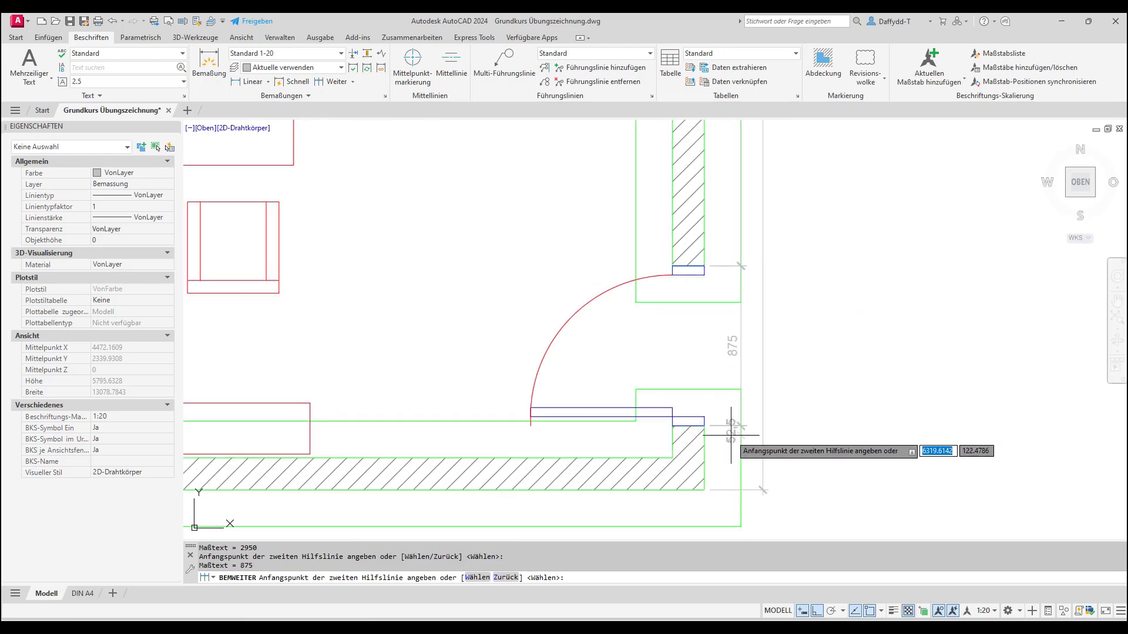
left_click(671, 457)
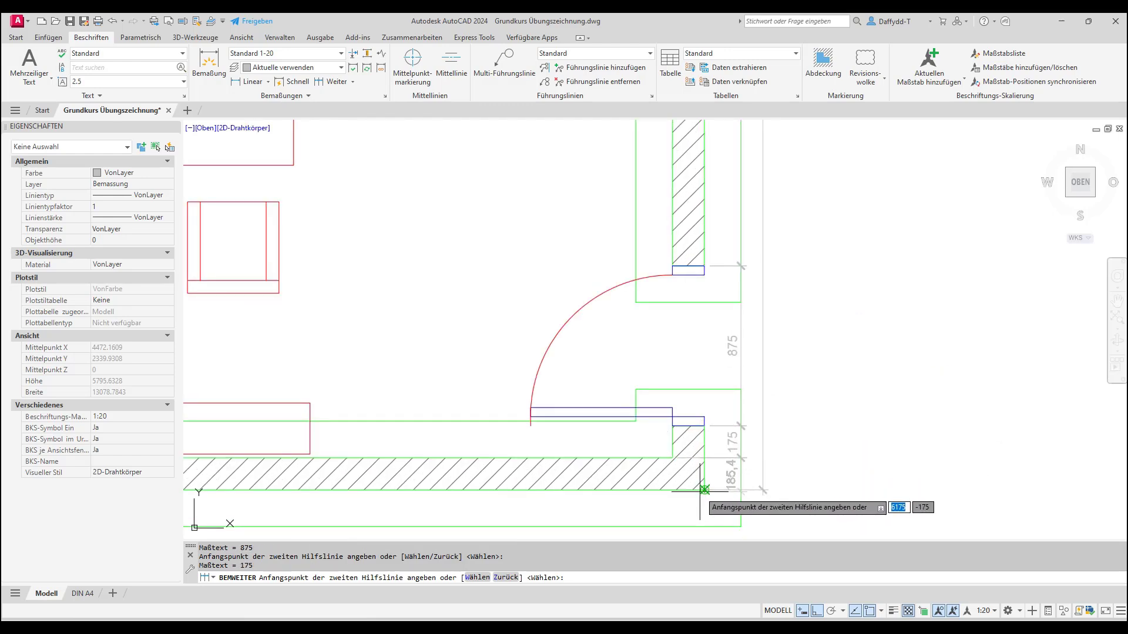
left_click(703, 491)
scroll(706, 487, "up", 5)
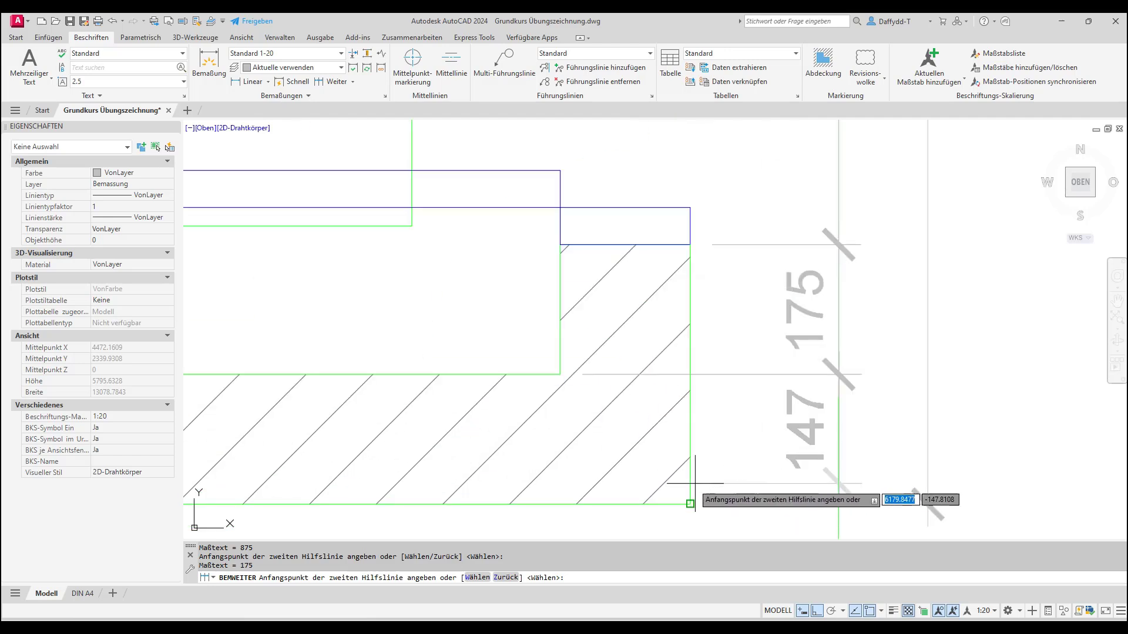
left_click(794, 404)
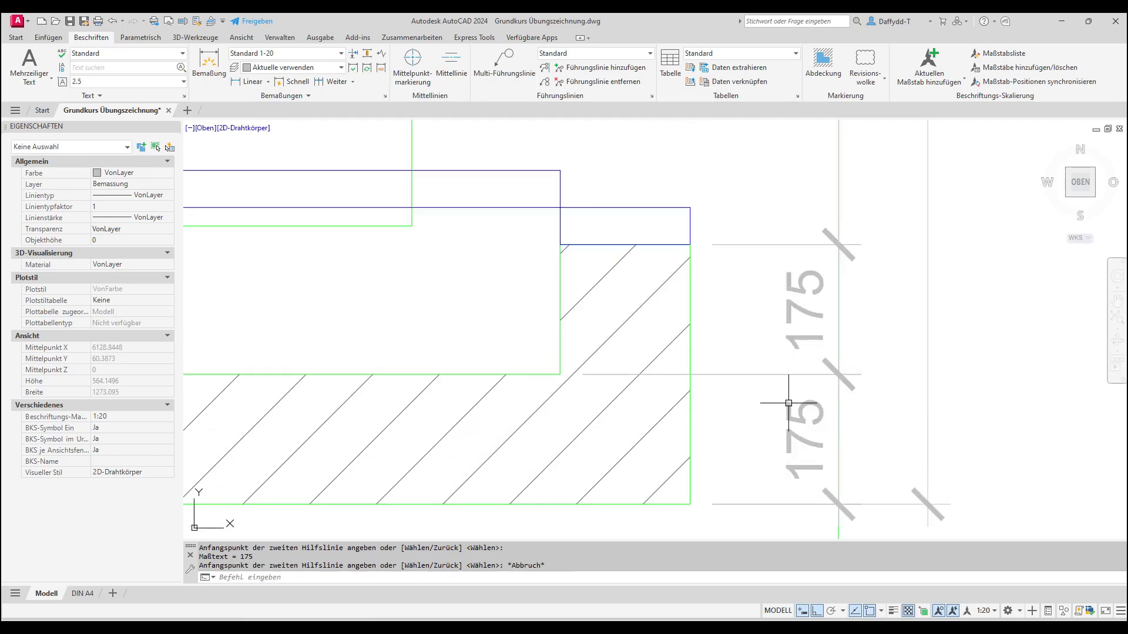
scroll(788, 413, "down", 4)
key("Escape")
scroll(788, 413, "down", 4)
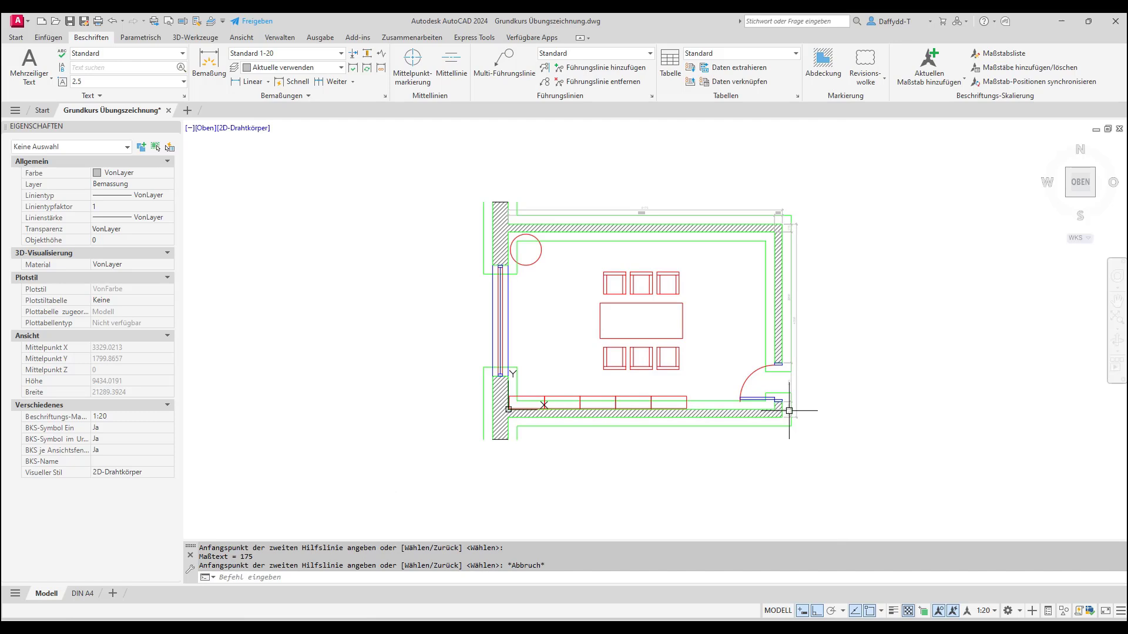
scroll(788, 413, "down", 1)
scroll(792, 400, "up", 1)
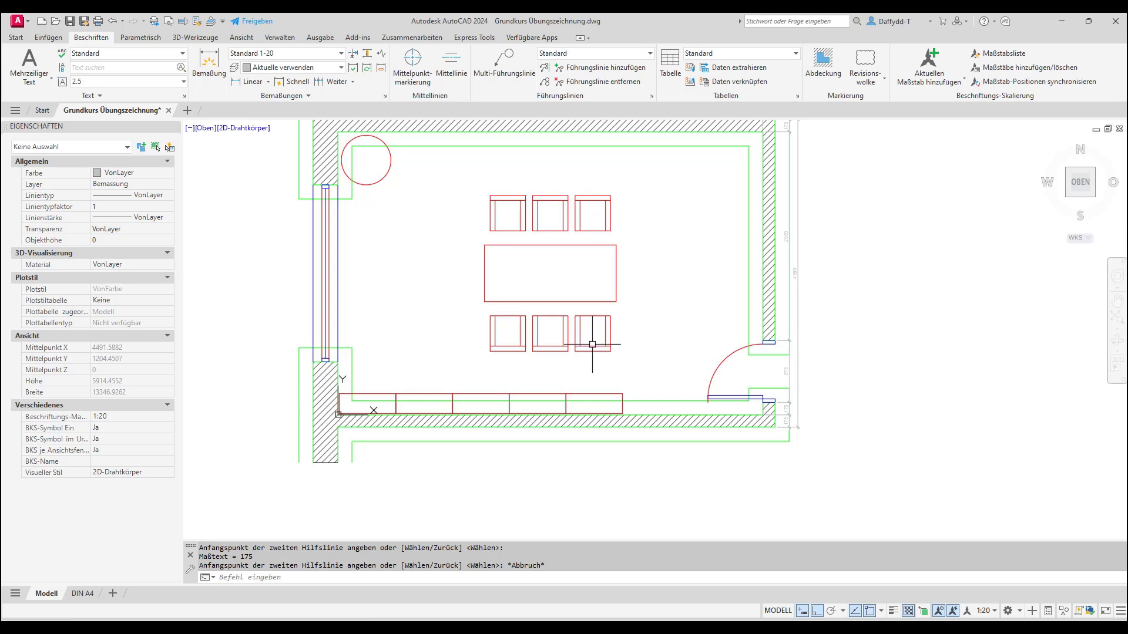
scroll(570, 388, "down", 1)
scroll(460, 311, "up", 1)
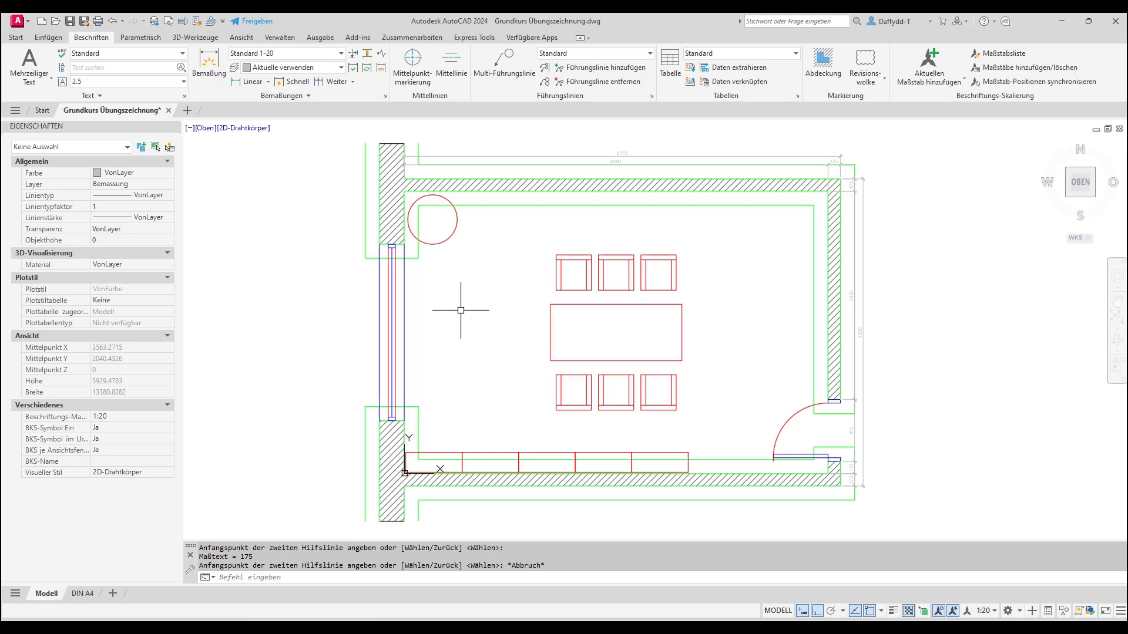
Add a linear 175 wall-thickness dimension at the lower-left wall corner
left_click(248, 85)
scroll(414, 506, "up", 6)
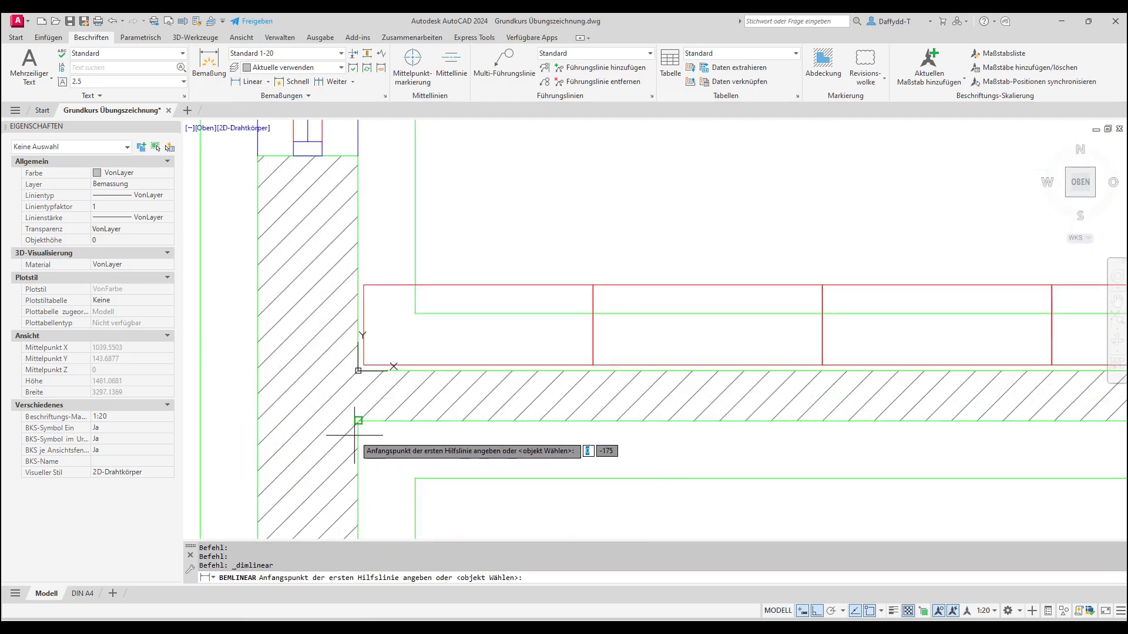
left_click(356, 431)
left_click(360, 371)
scroll(385, 379, "down", 4)
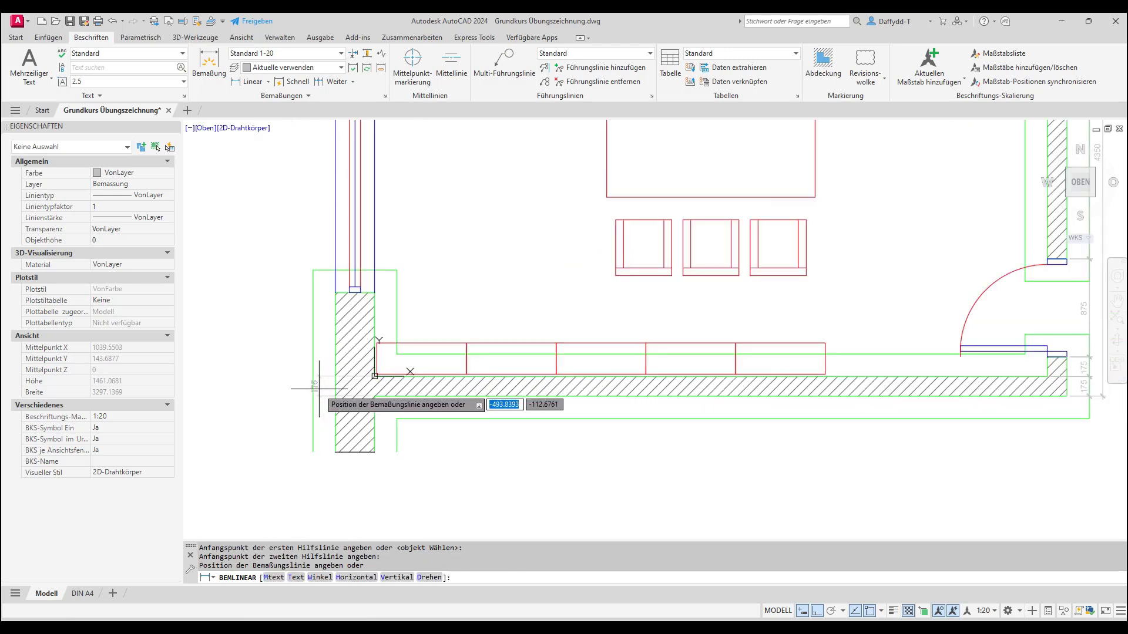
left_click(316, 389)
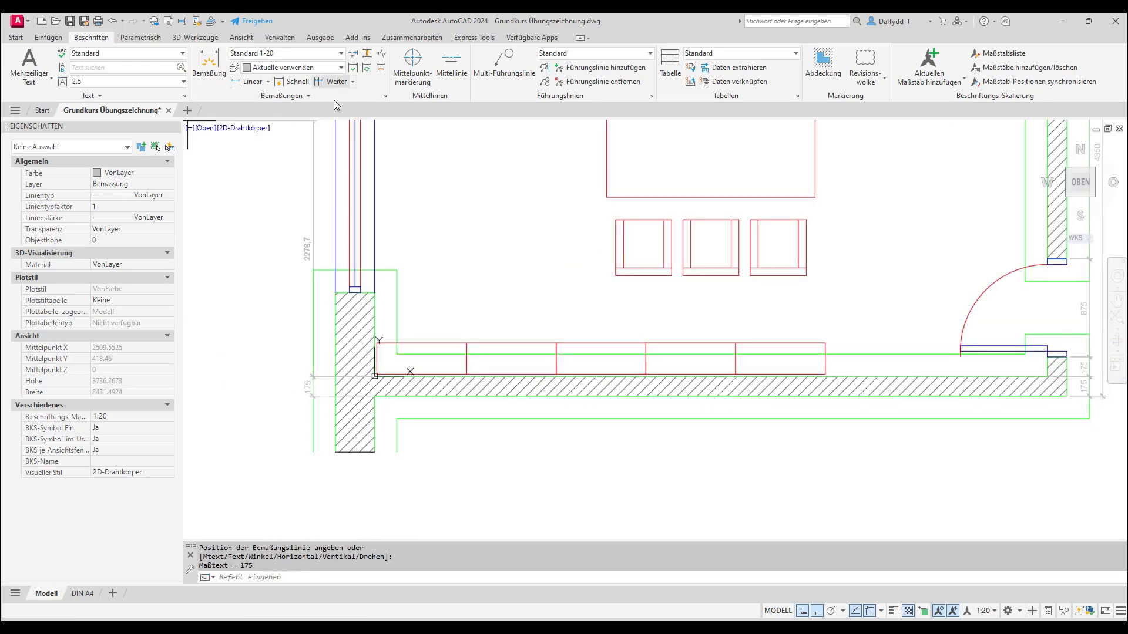
Continue the left-side chain with 750, 2500 and 175 segments
left_click(330, 81)
left_click(335, 292)
scroll(344, 261, "down", 3)
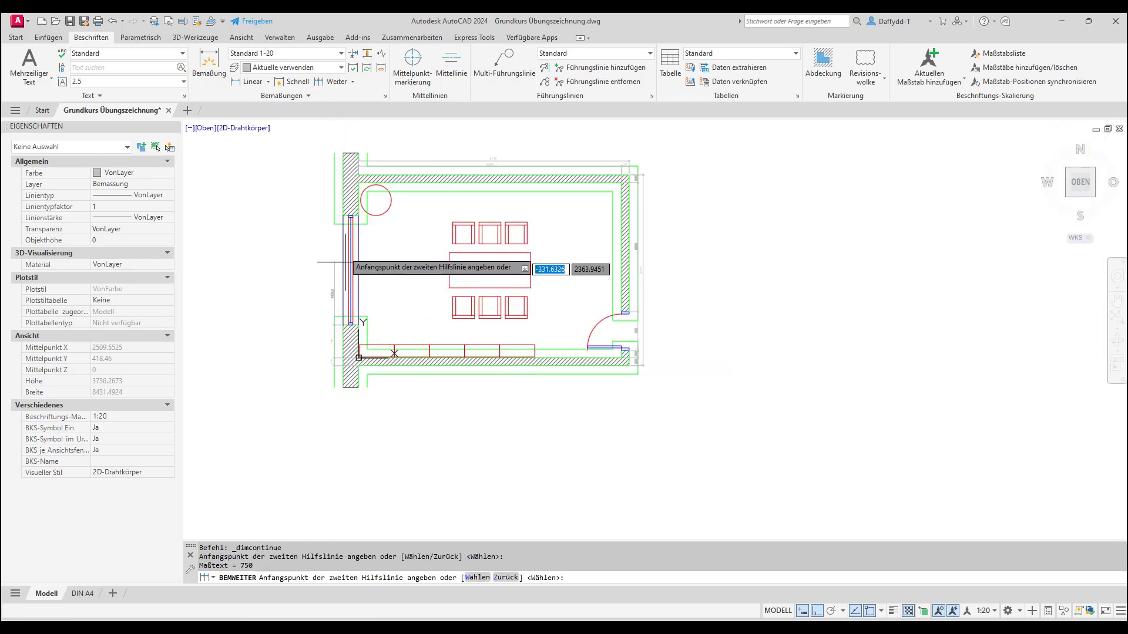
scroll(332, 203, "up", 5)
left_click(369, 177)
scroll(317, 291, "down", 5)
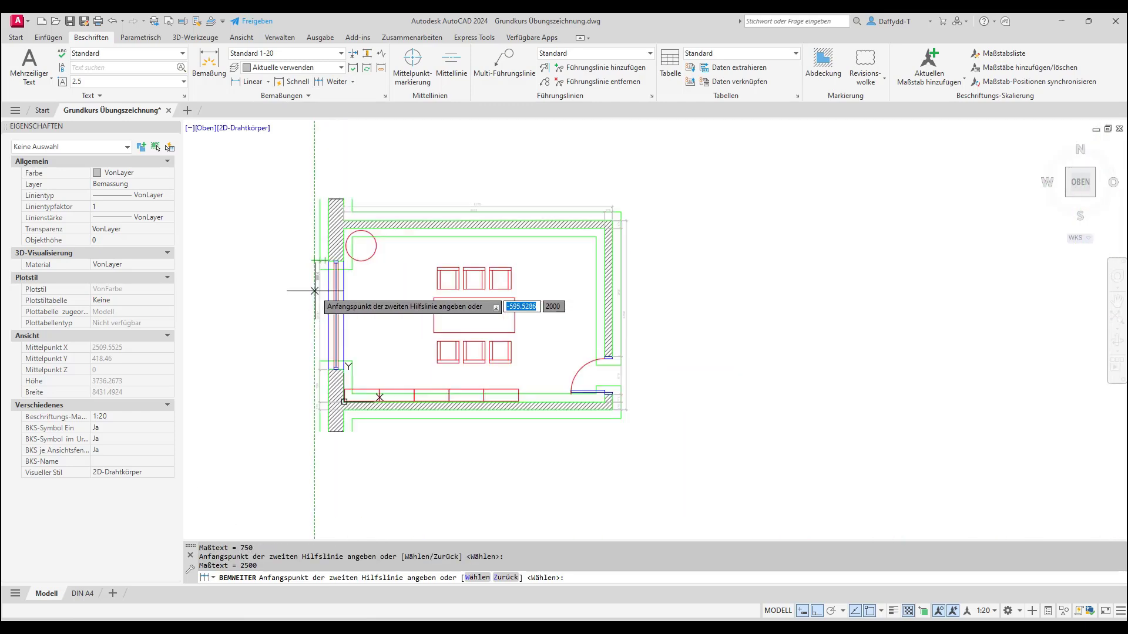
scroll(356, 247, "up", 4)
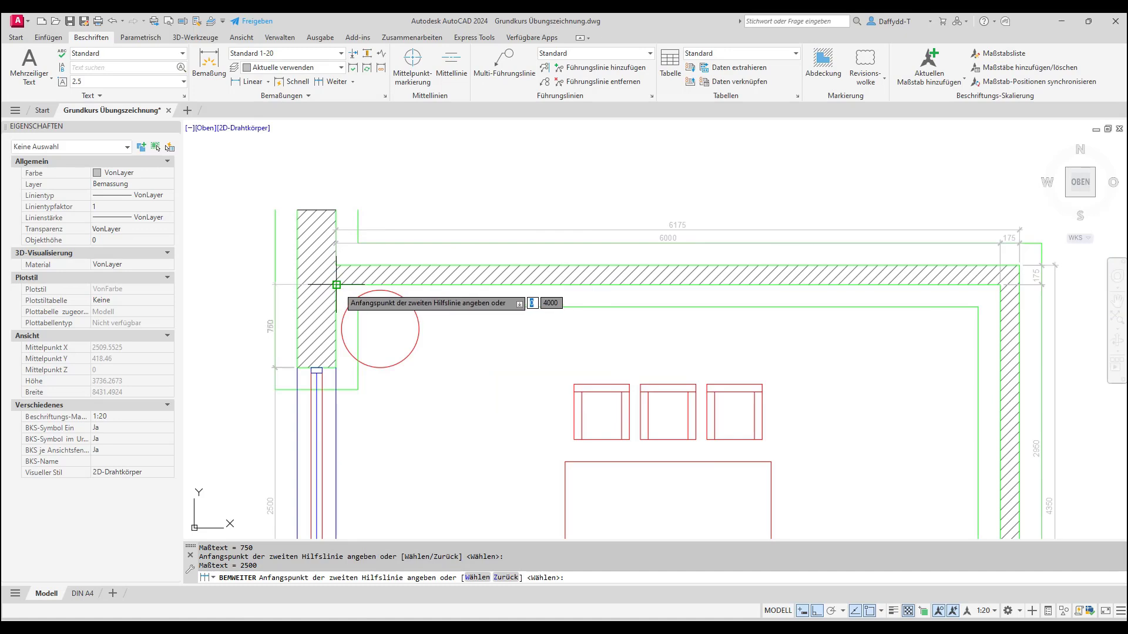
left_click(336, 285)
scroll(315, 168, "down", 4)
key("Escape")
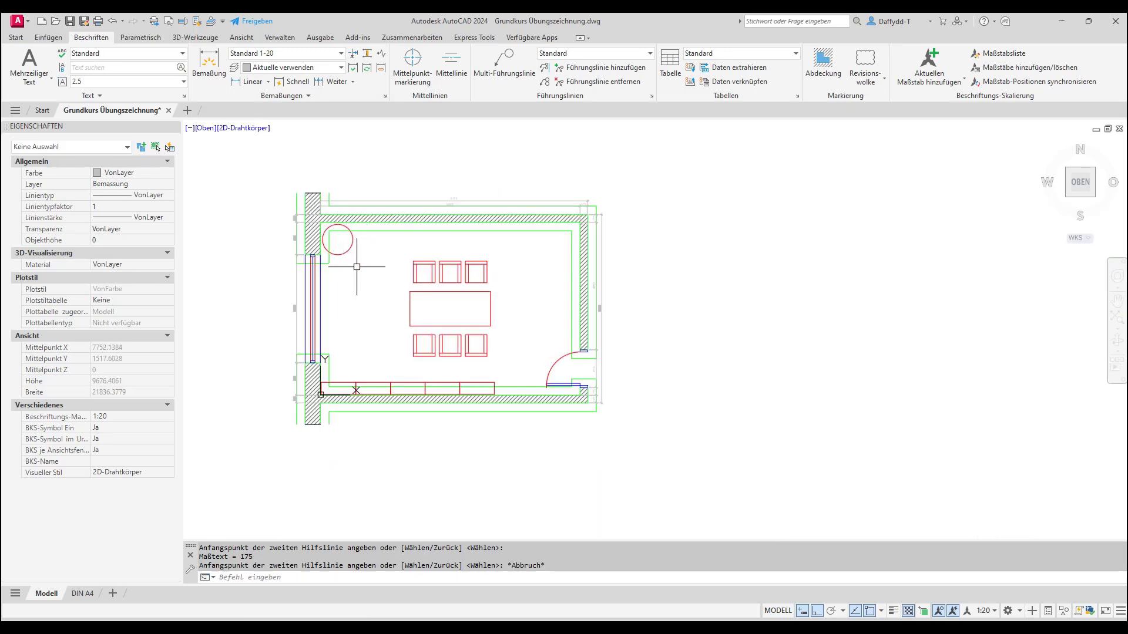
left_click(245, 87)
Dimension the 50 gap from the red circle's top quadrant to the wall above
scroll(327, 131, "up", 5)
left_click(260, 344)
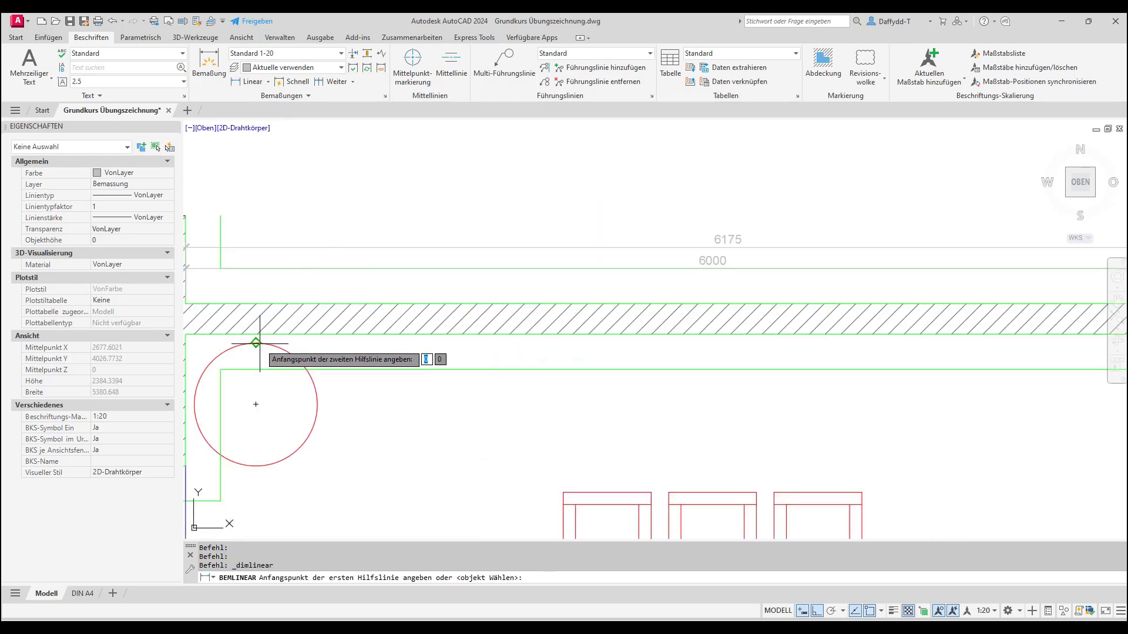
left_click(257, 334)
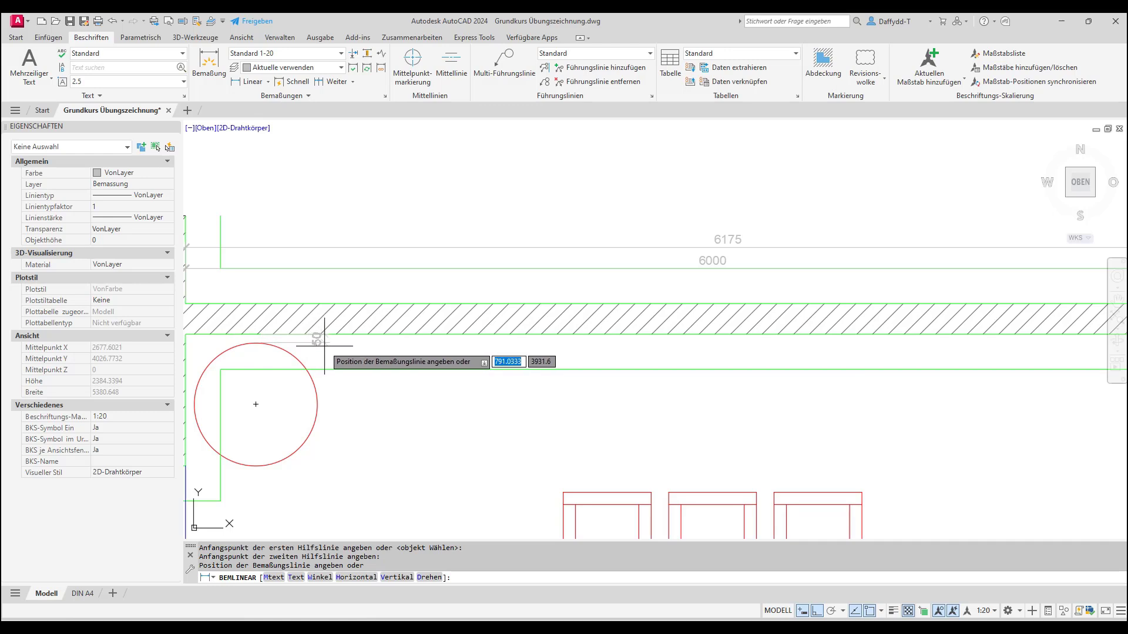
left_click(319, 341)
scroll(320, 335, "up", 6)
left_click(321, 308)
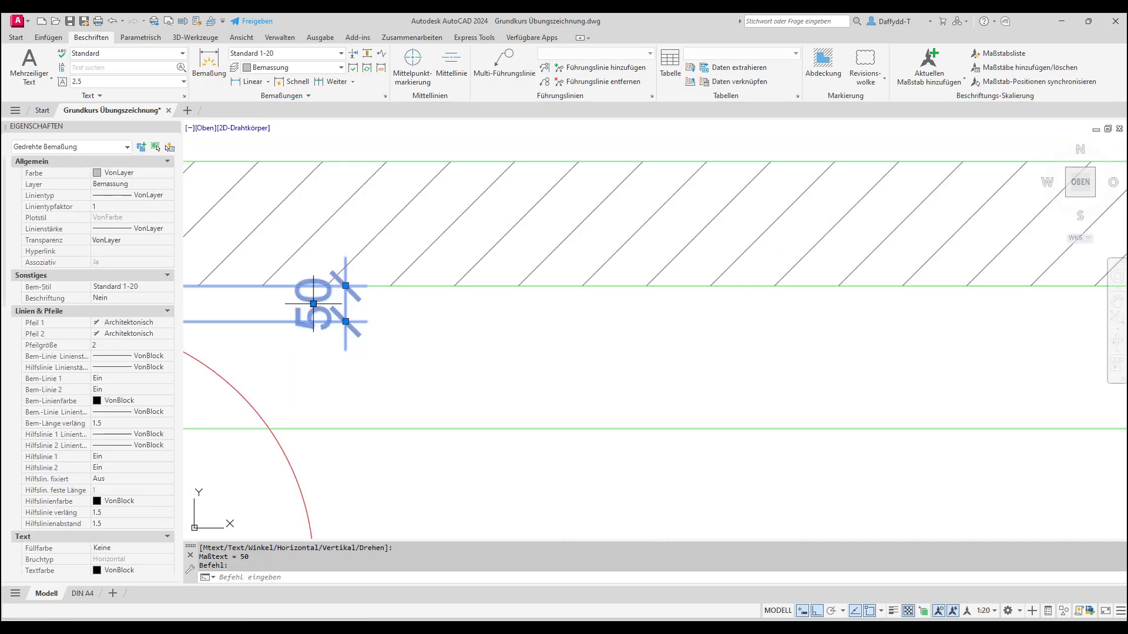
left_click(313, 303)
scroll(349, 320, "up", 5)
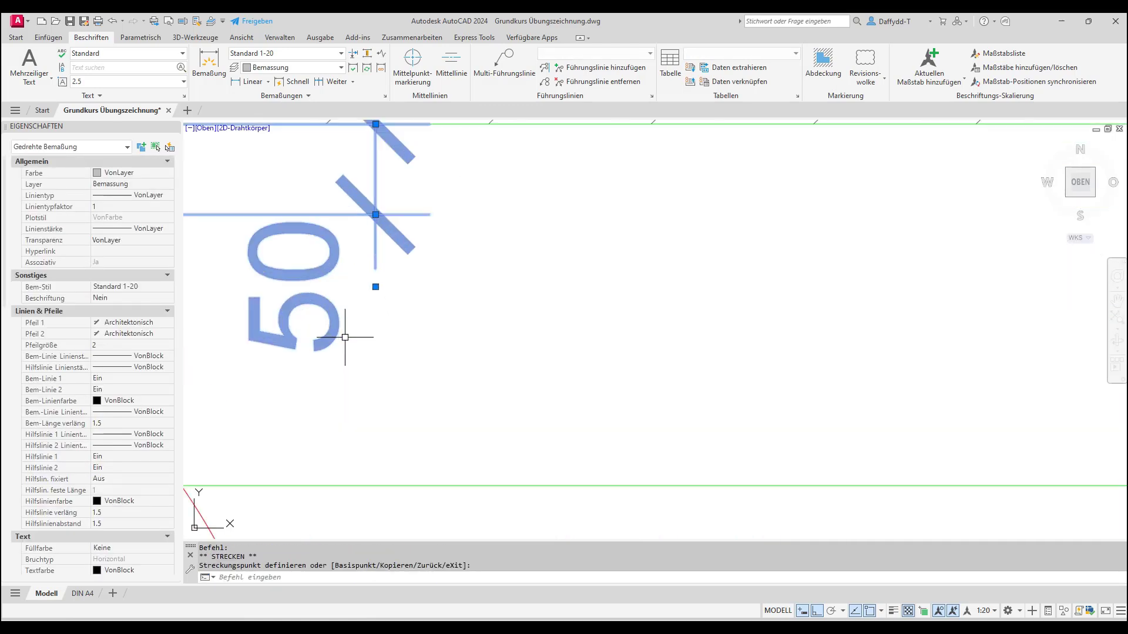
scroll(372, 294, "down", 12)
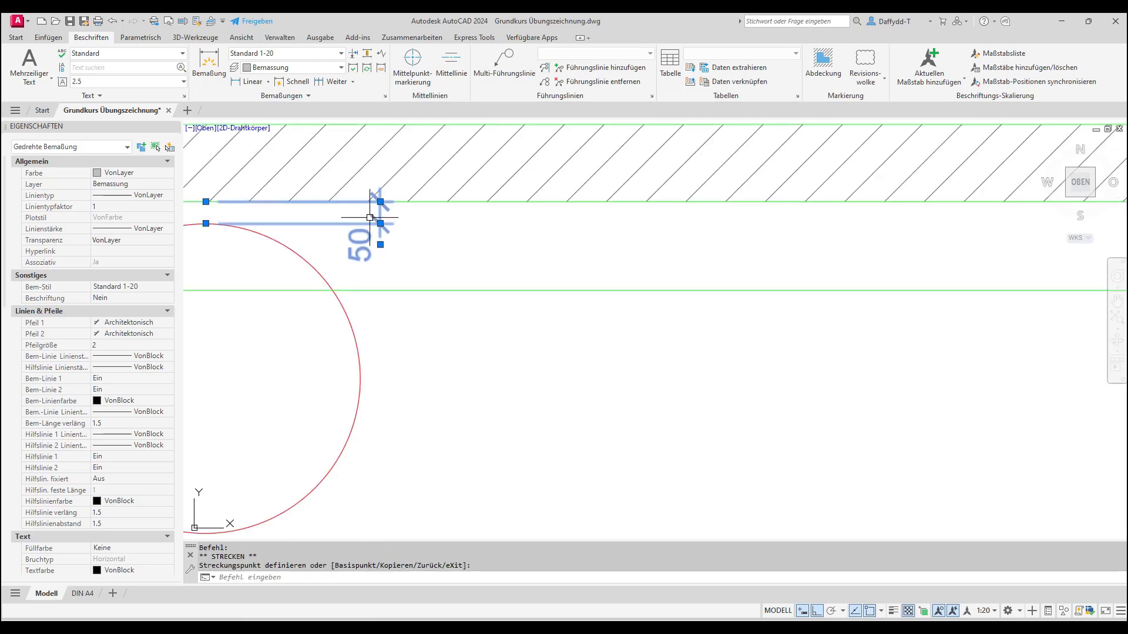
key("Escape")
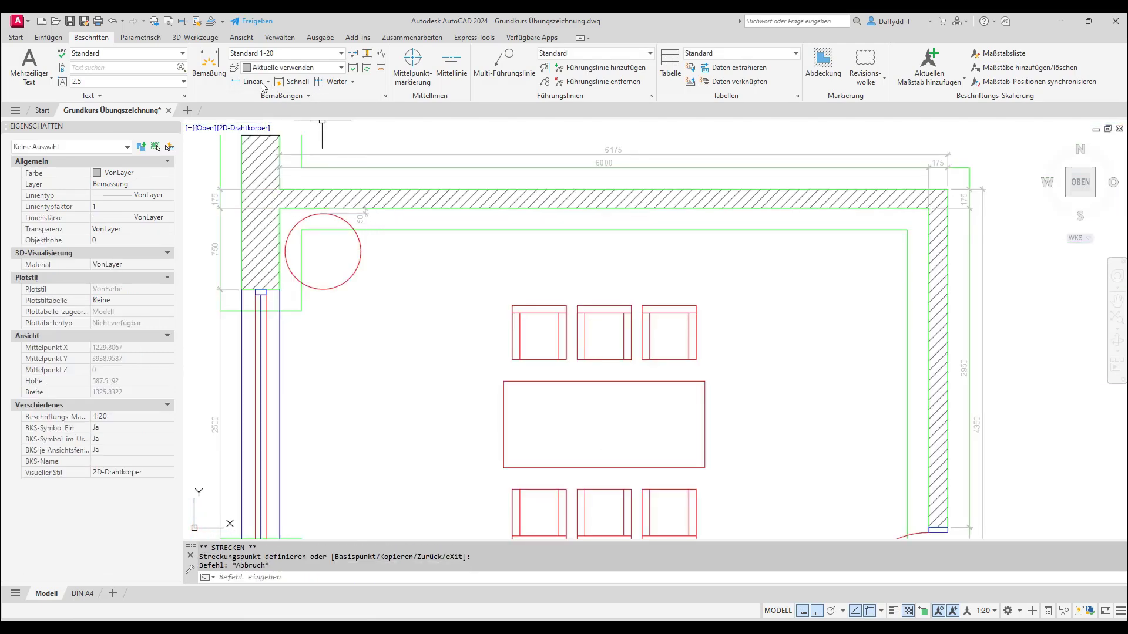
Place a Ø700 diameter dimension on the red circle and select it
left_click(215, 62)
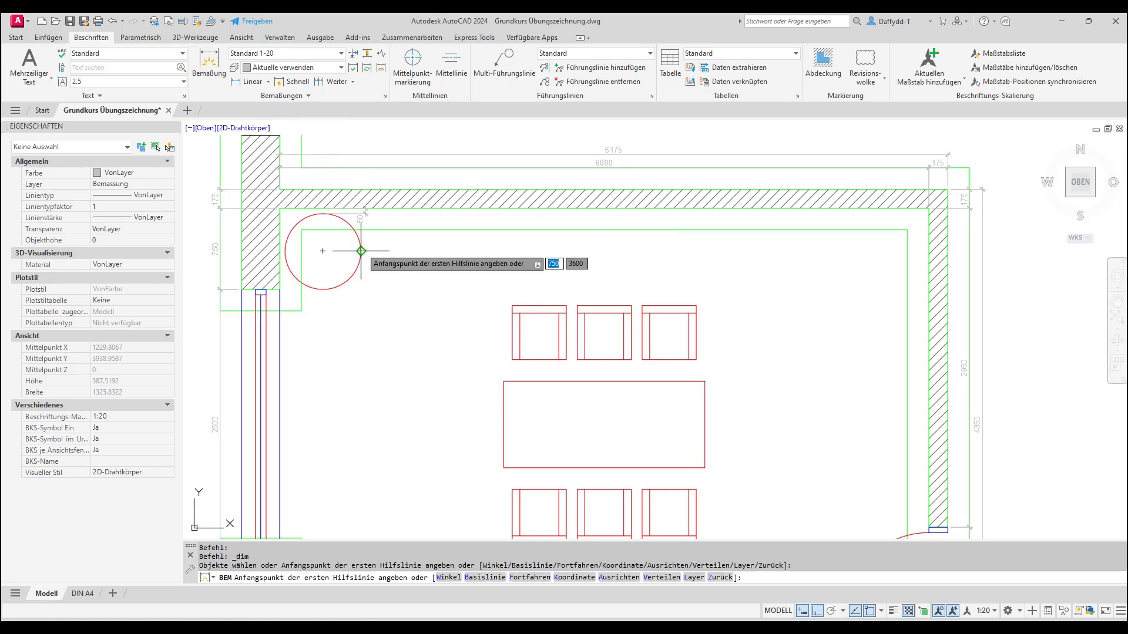
scroll(366, 258, "up", 6)
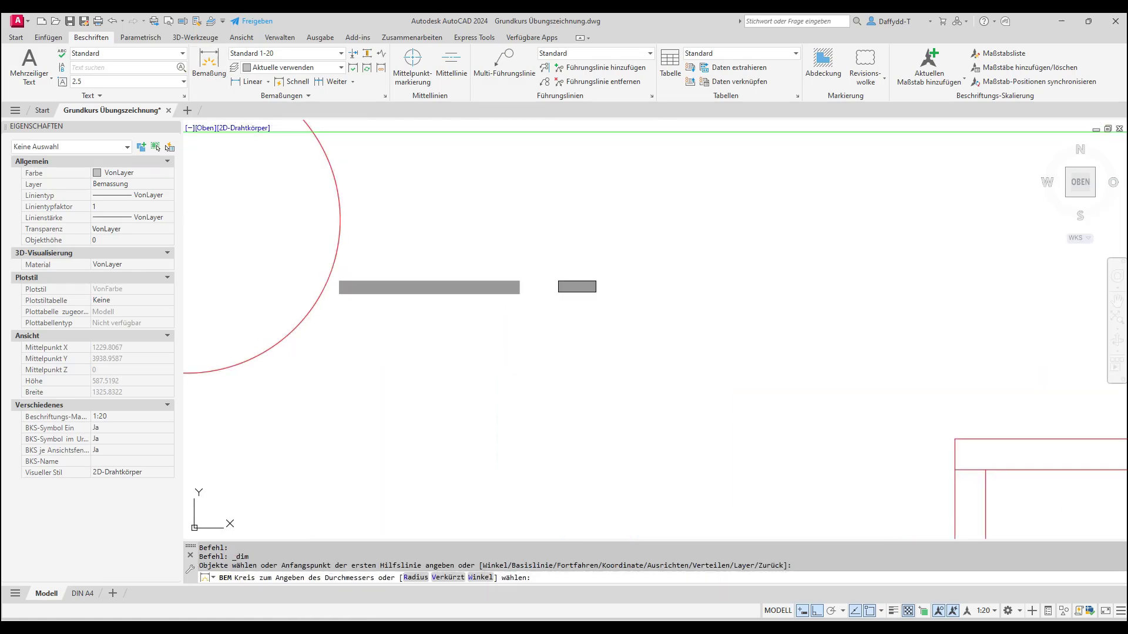
left_click(338, 249)
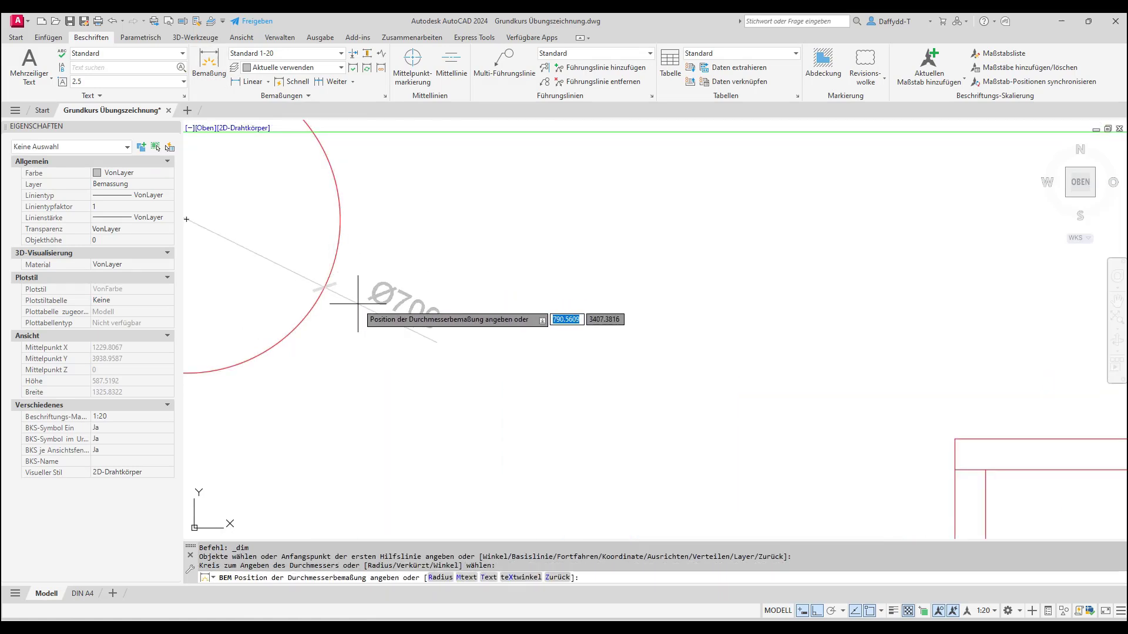
left_click(362, 304)
scroll(459, 266, "down", 5)
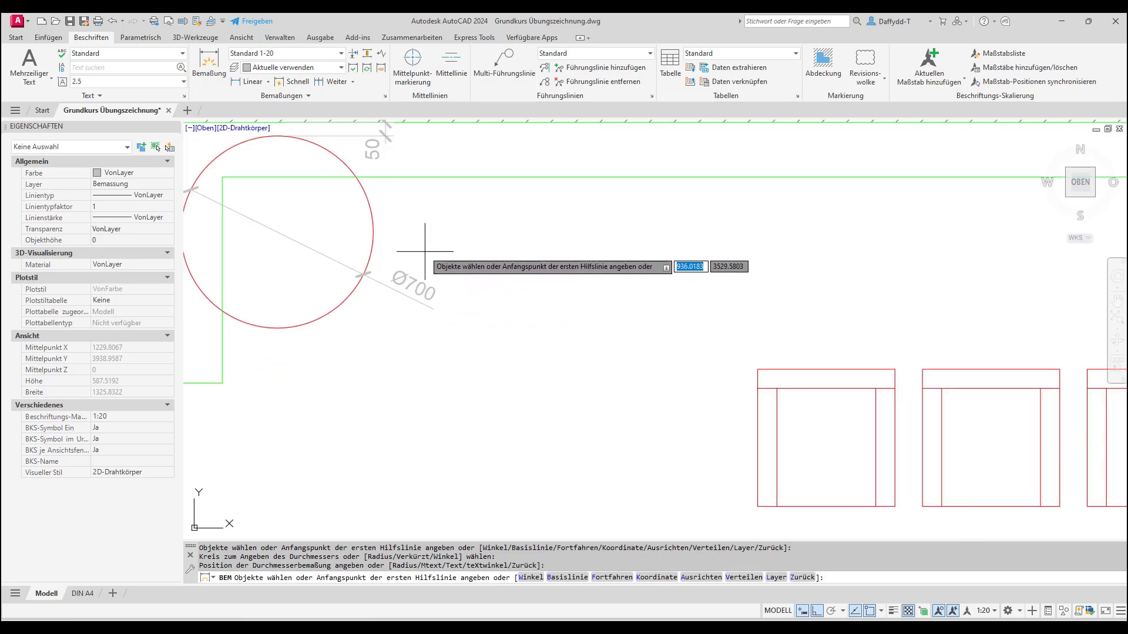
key("Escape")
left_click(417, 271)
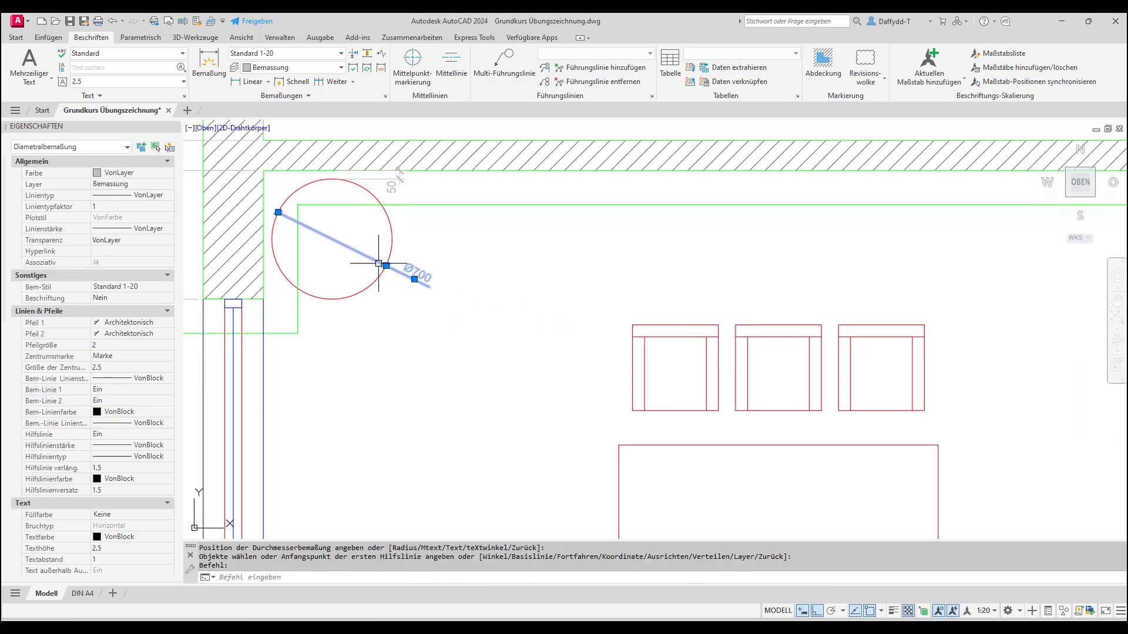
scroll(278, 212, "up", 5)
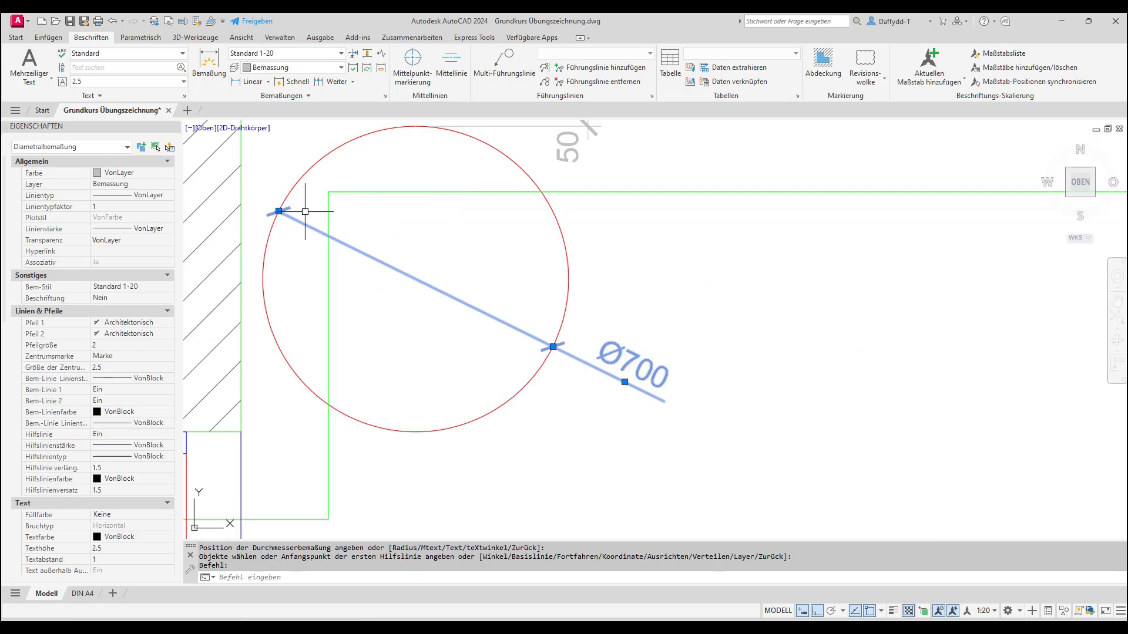
Set Pfeil 1 and Pfeil 2 of the Ø700 dimension to Geschlossen leer in Properties
left_click(170, 326)
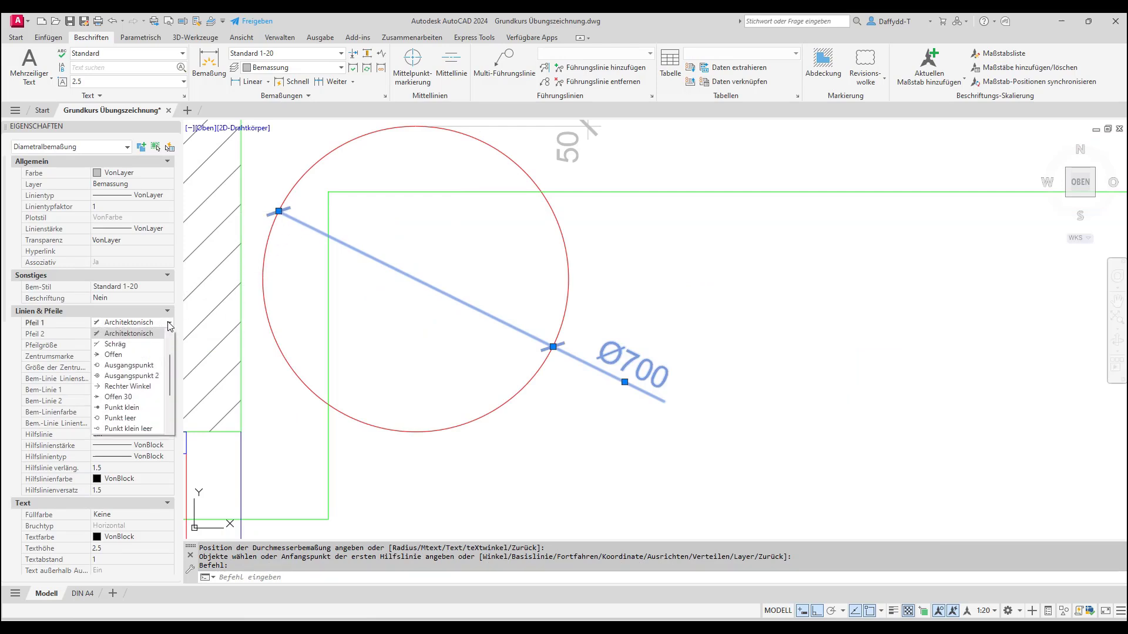
scroll(157, 341, "up", 2)
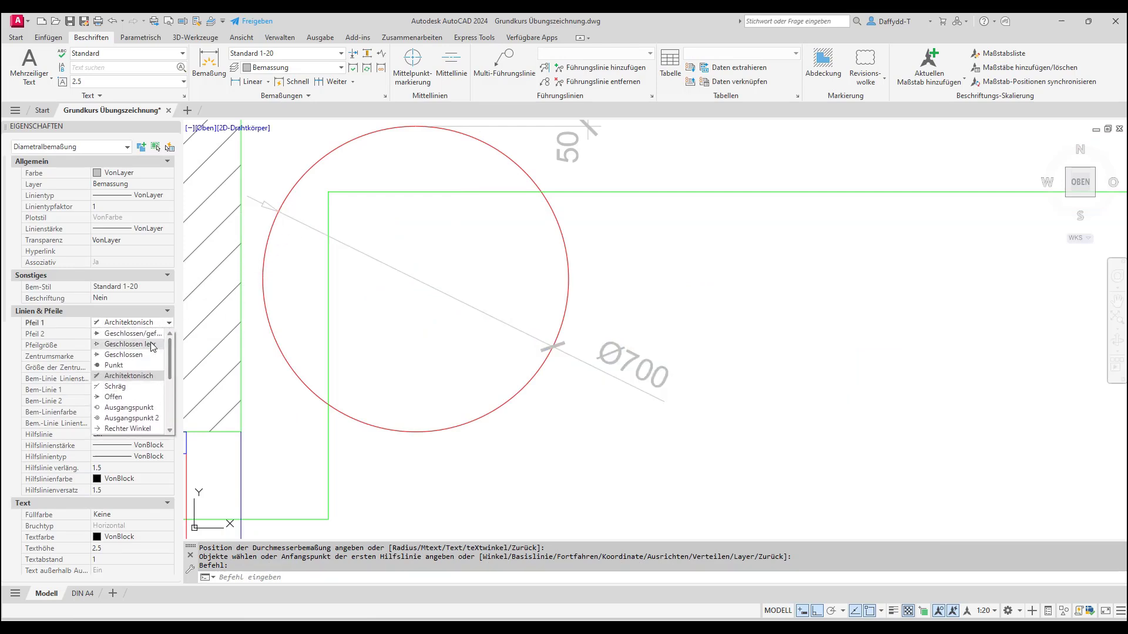
left_click(152, 345)
left_click(163, 334)
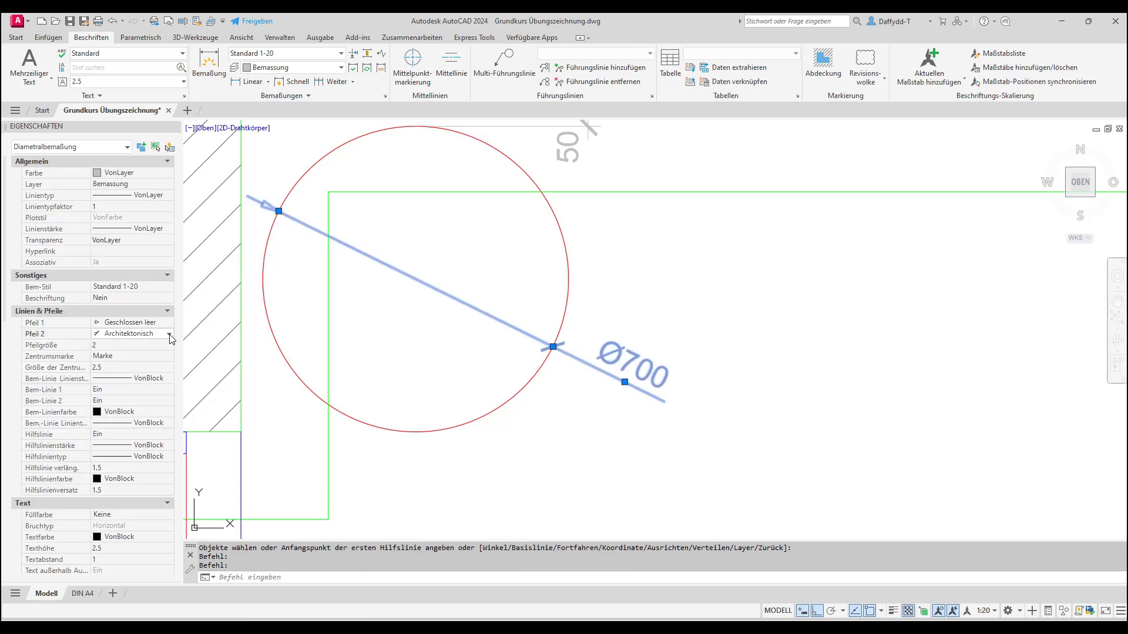
left_click(169, 334)
scroll(159, 356, "up", 2)
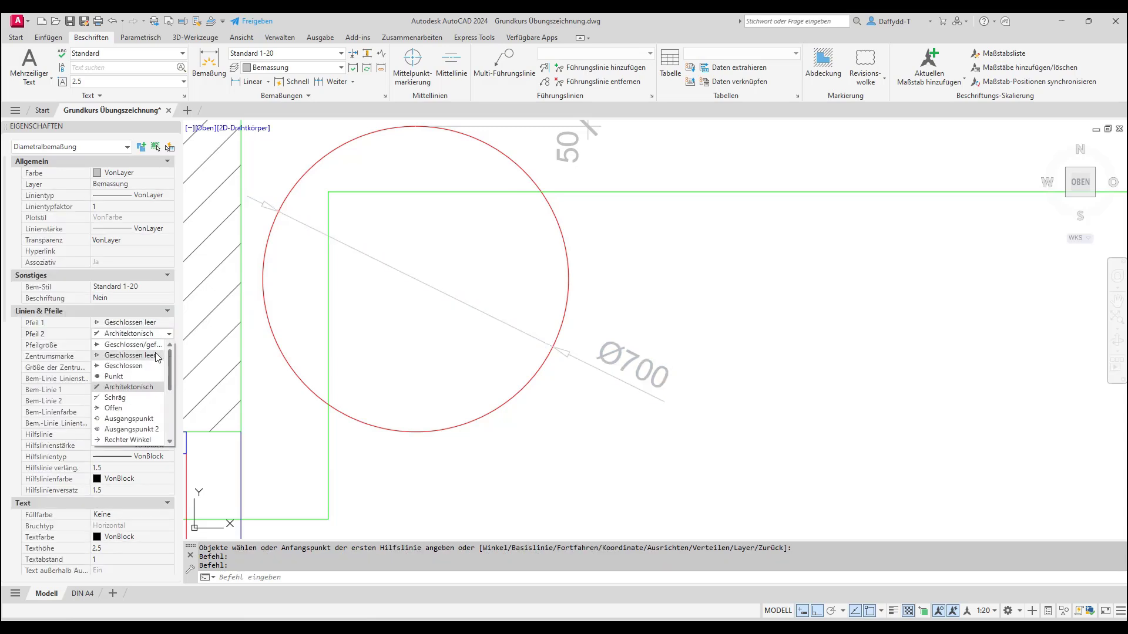
left_click(129, 356)
key("Escape")
scroll(309, 253, "down", 4)
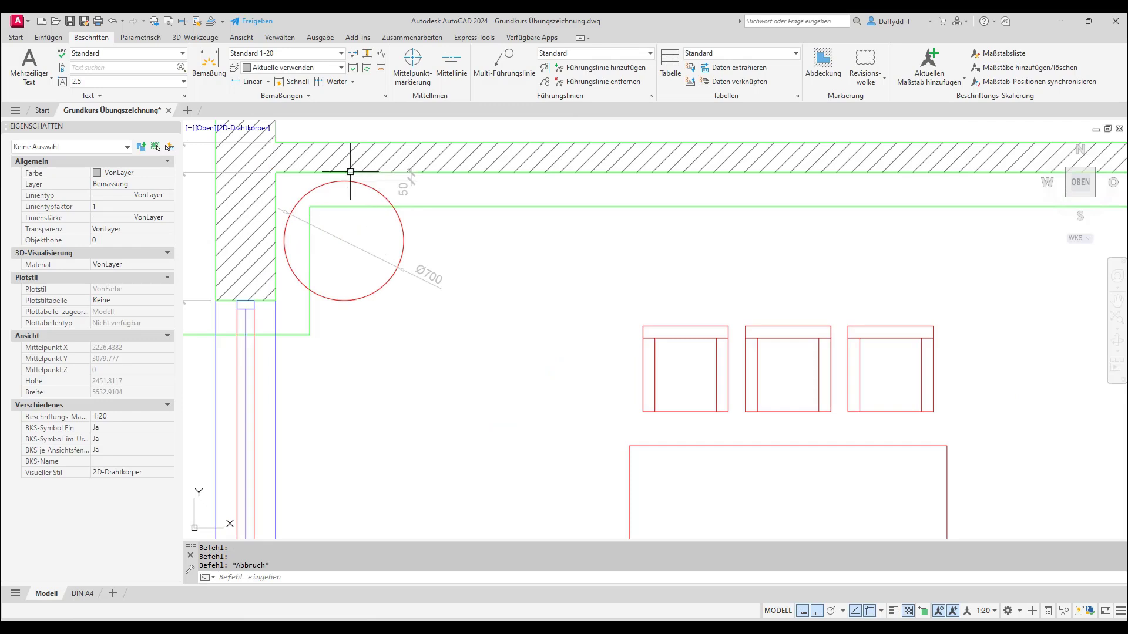
scroll(347, 176, "down", 4)
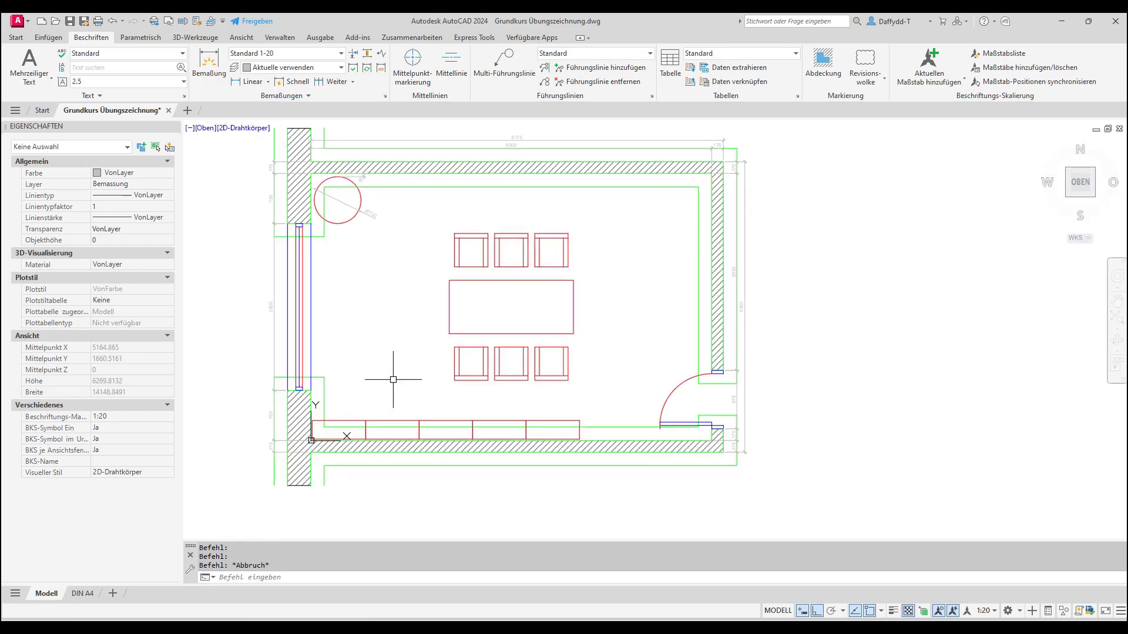
scroll(368, 415, "up", 4)
Dimension the first cabinet's 800 width with the dimension line at @0,200
left_click(293, 87)
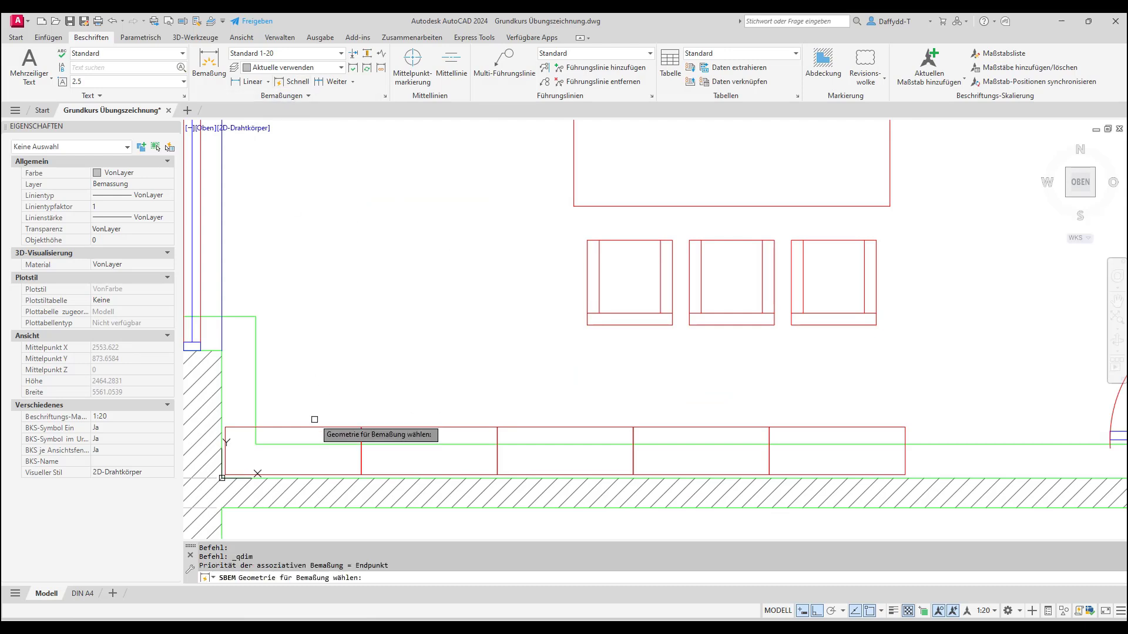
left_click(314, 428)
key("Escape")
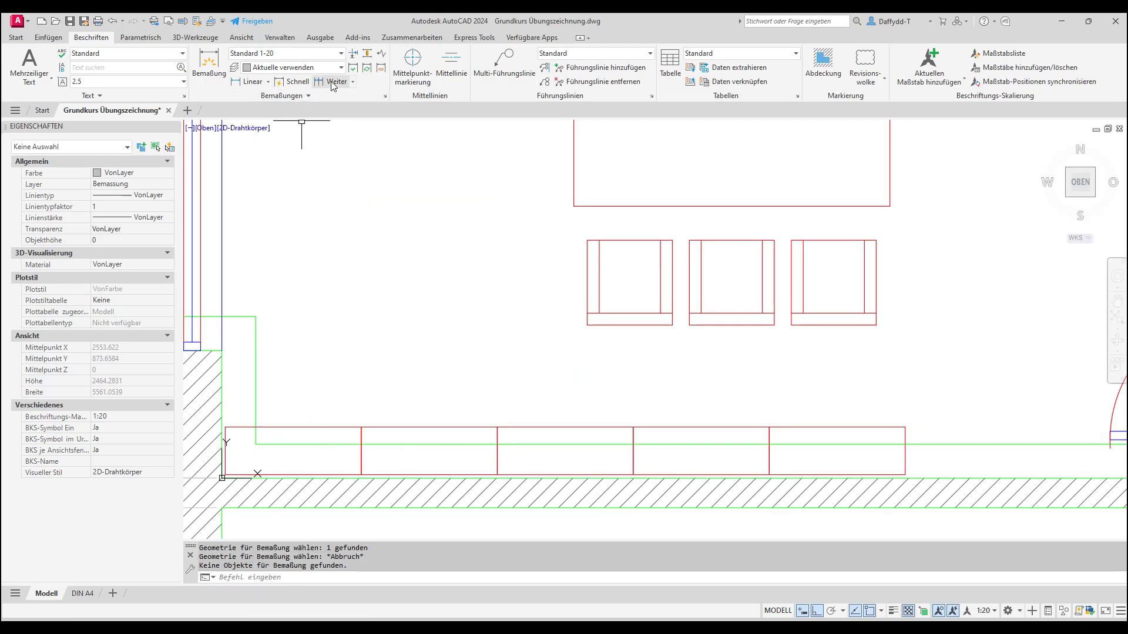
left_click(249, 81)
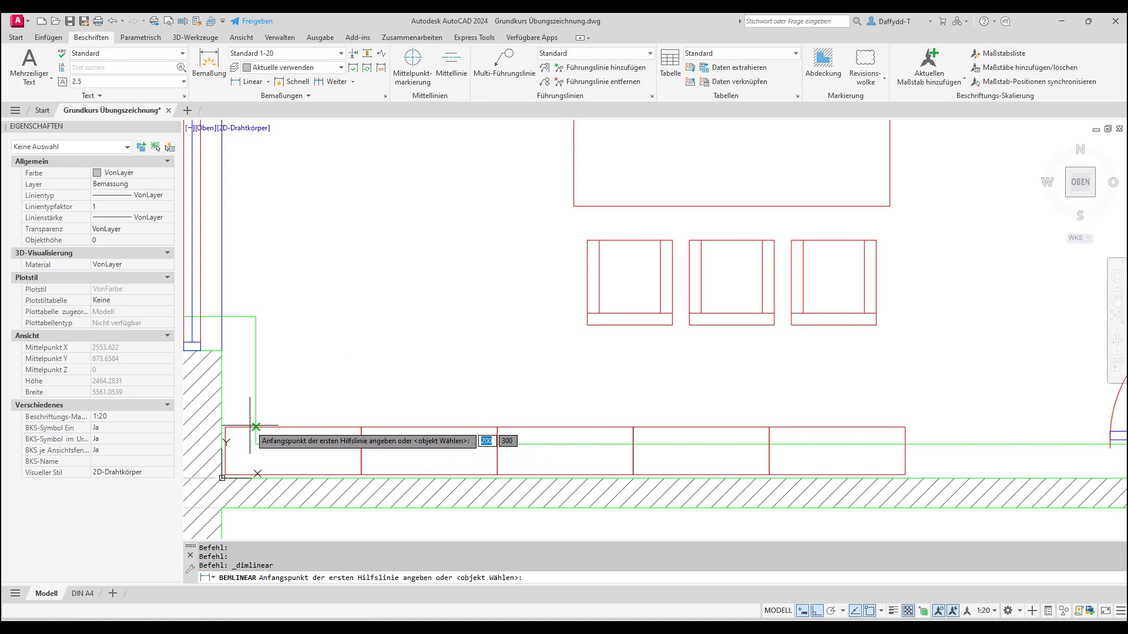
left_click(225, 427)
left_click(361, 428)
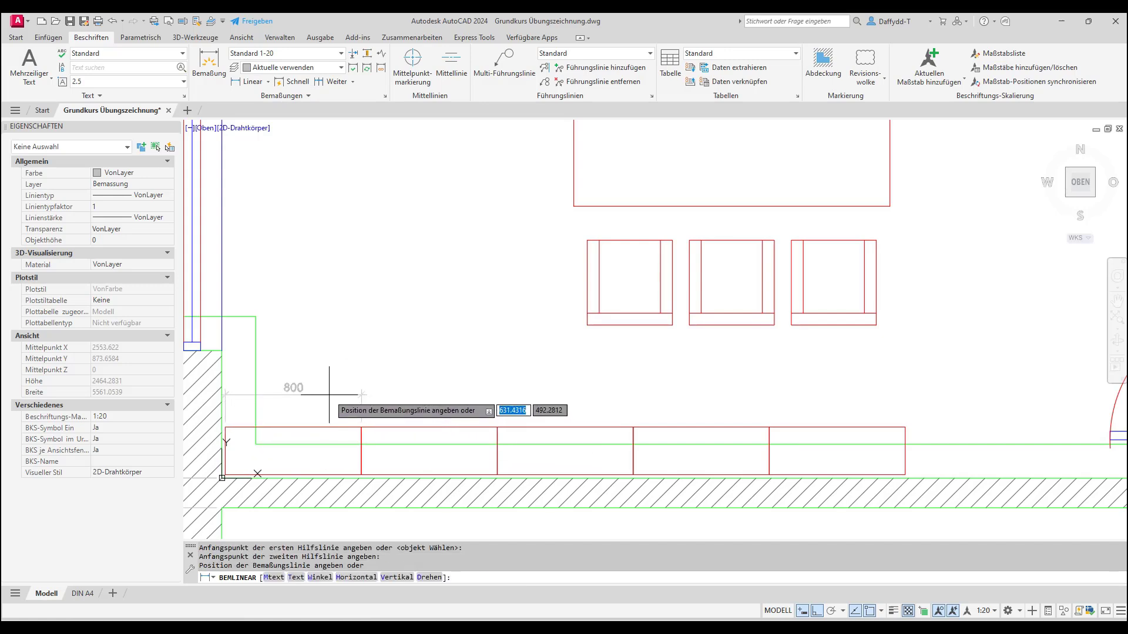
type("@0")
key("Tab")
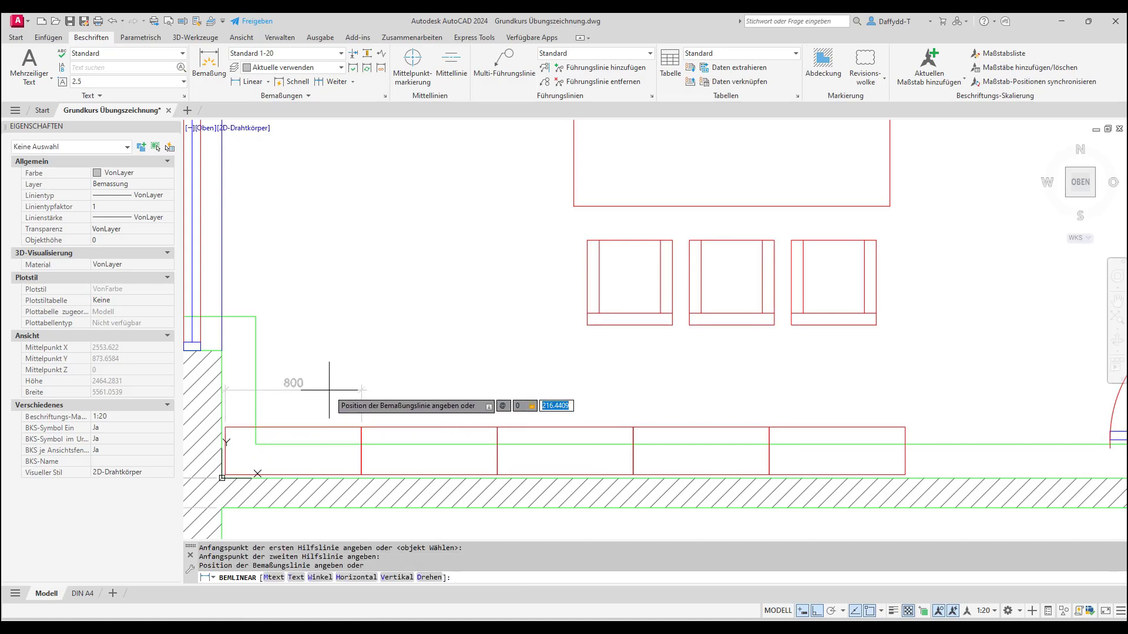
key("Return")
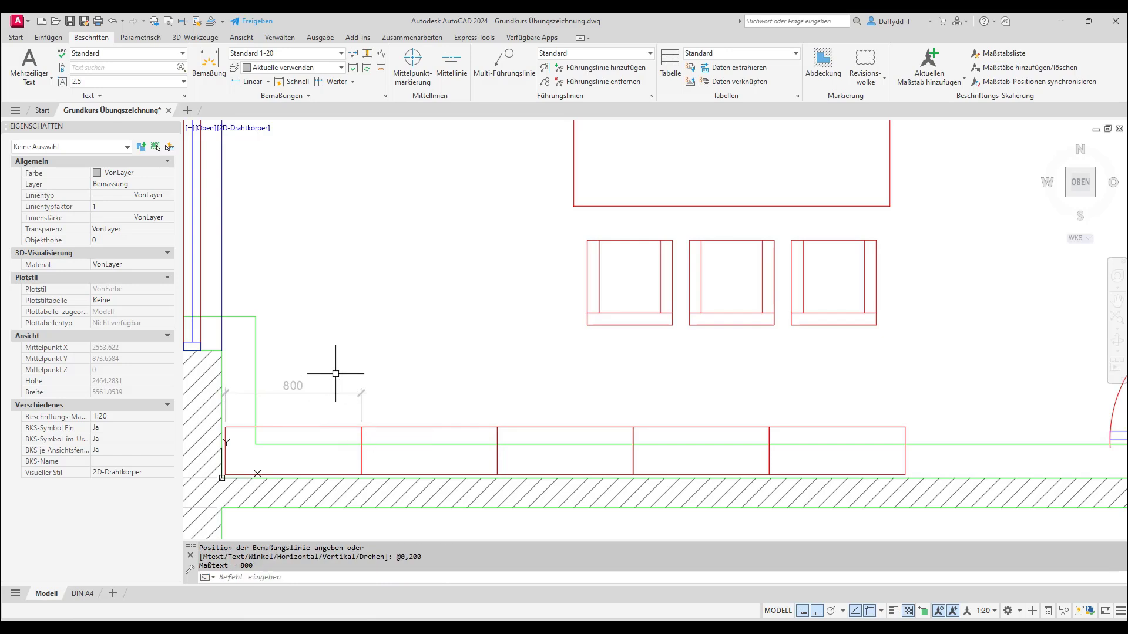
scroll(335, 378, "down", 4)
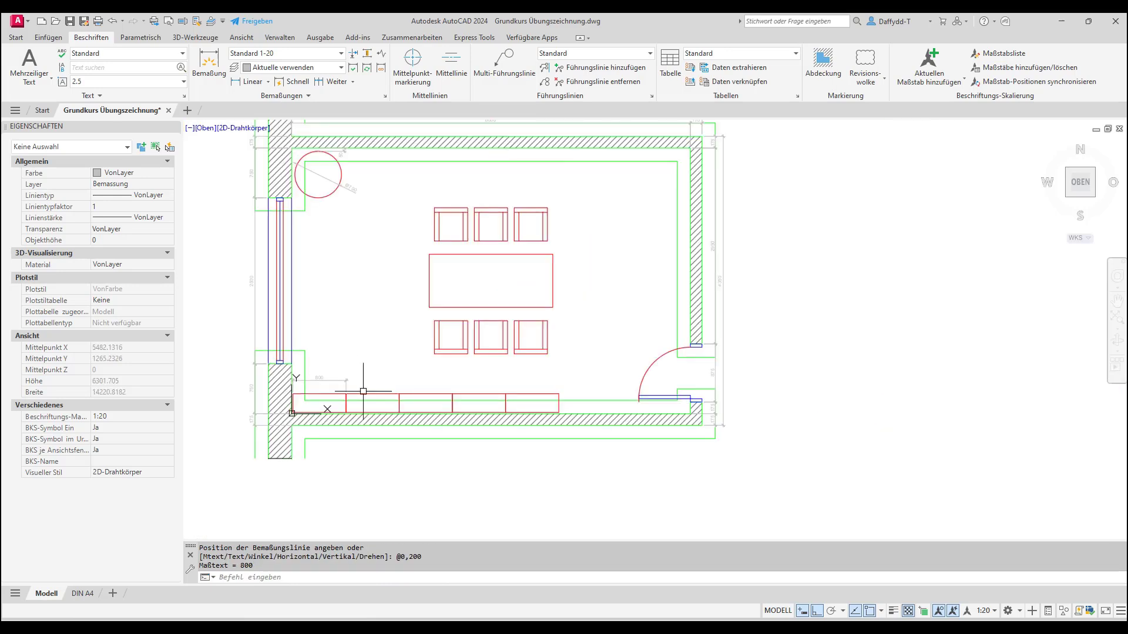
Add a vertical 280 depth dimension to the left of the first cabinet
left_click(245, 83)
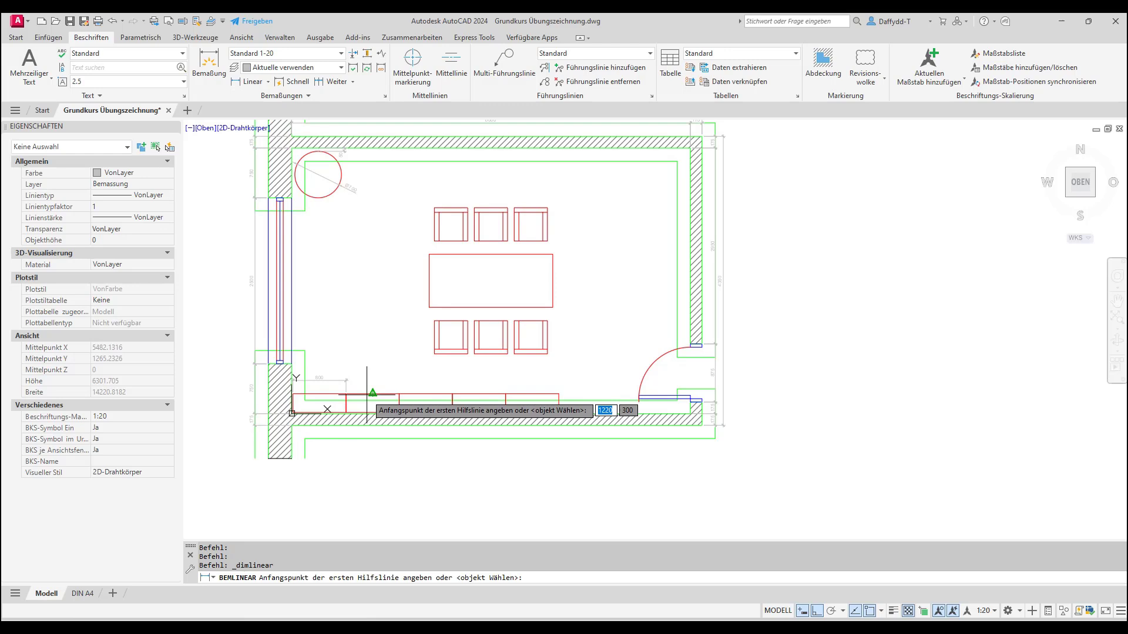
scroll(332, 419, "up", 2)
scroll(332, 421, "up", 4)
left_click(389, 312)
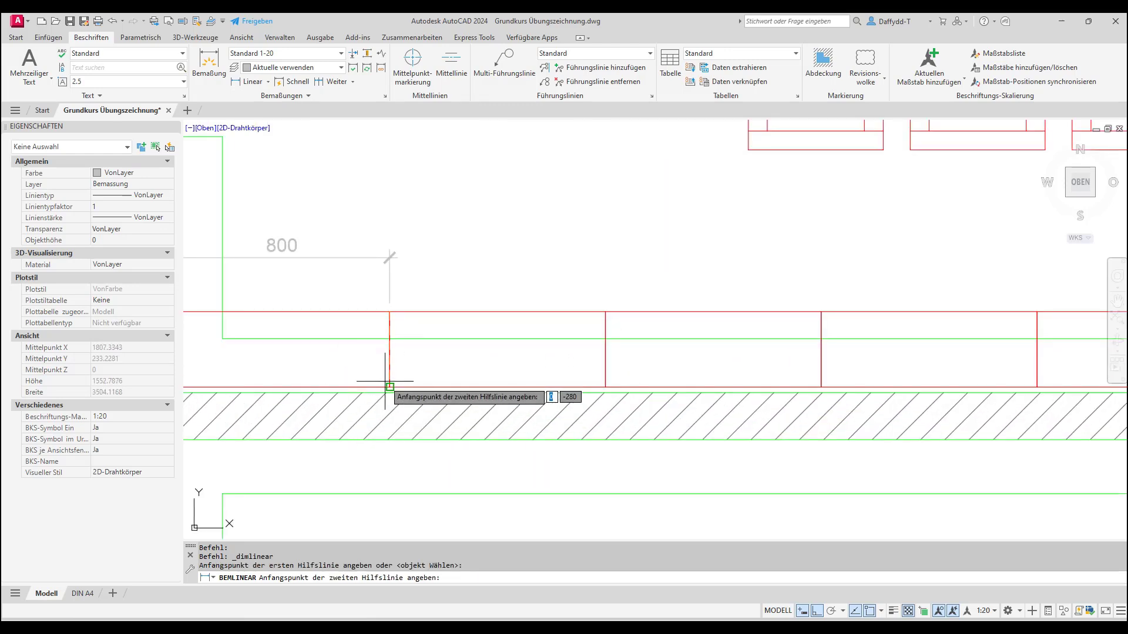
left_click(389, 387)
left_click(272, 324)
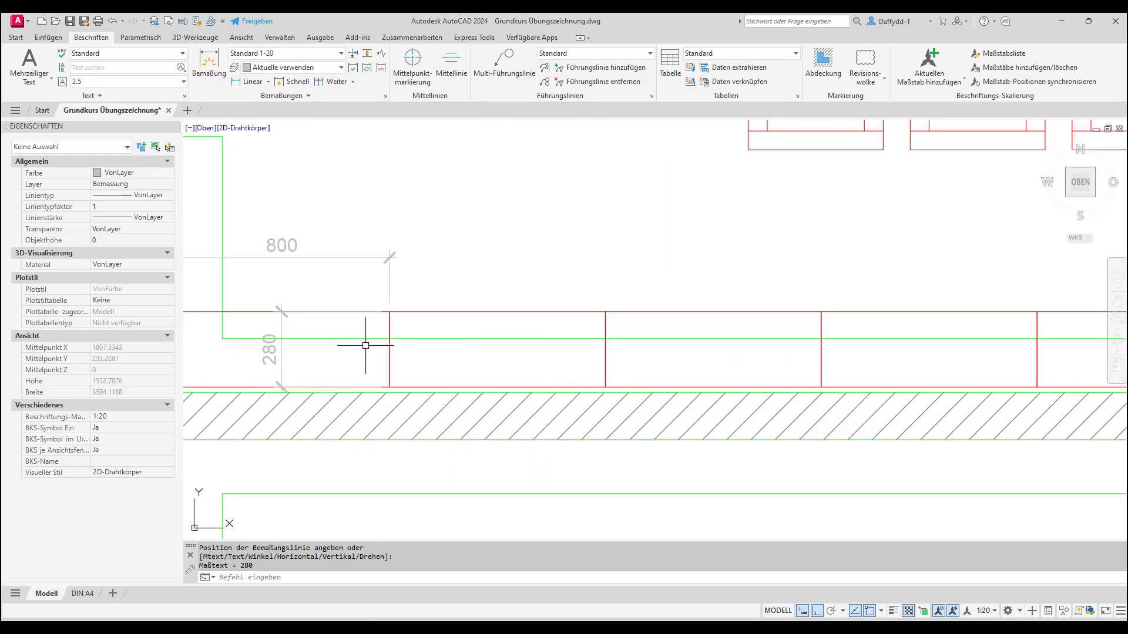
middle_click_drag(352, 320, 409, 324)
key("Escape")
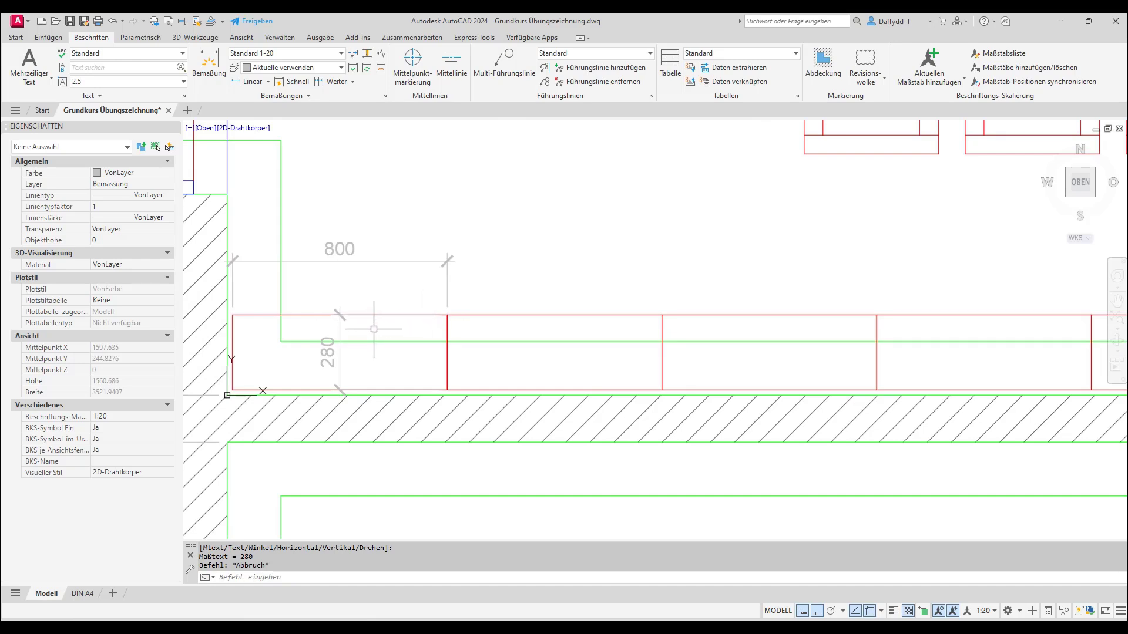
Set Hilfslinie 1 and Hilfslinie 2 of the 280 dimension to Aus in Properties
left_click(340, 333)
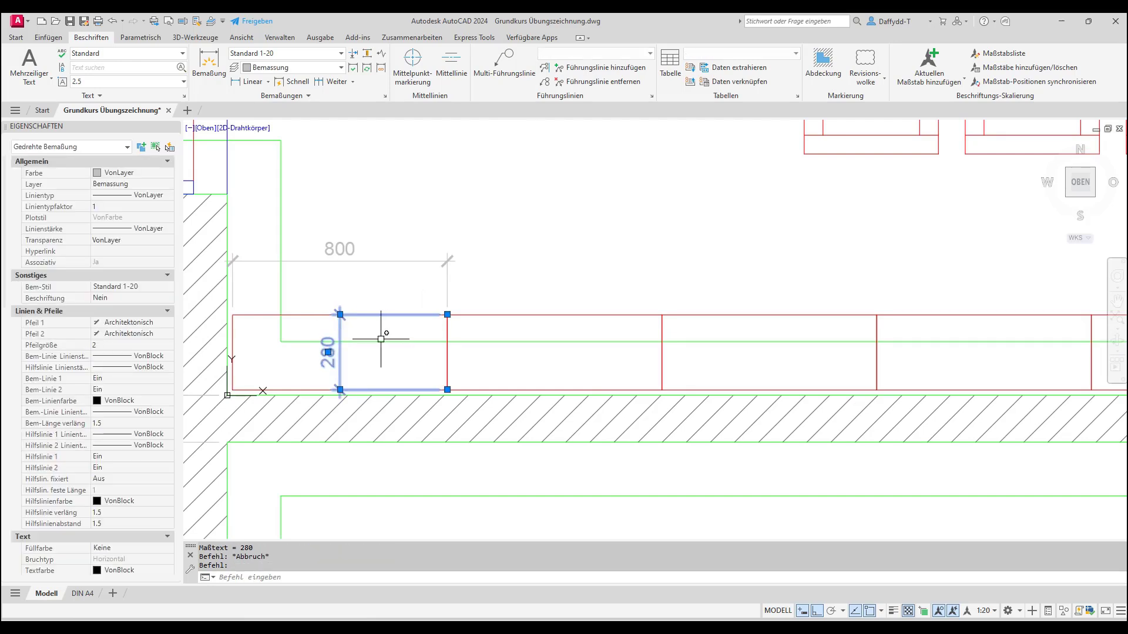
left_click(140, 456)
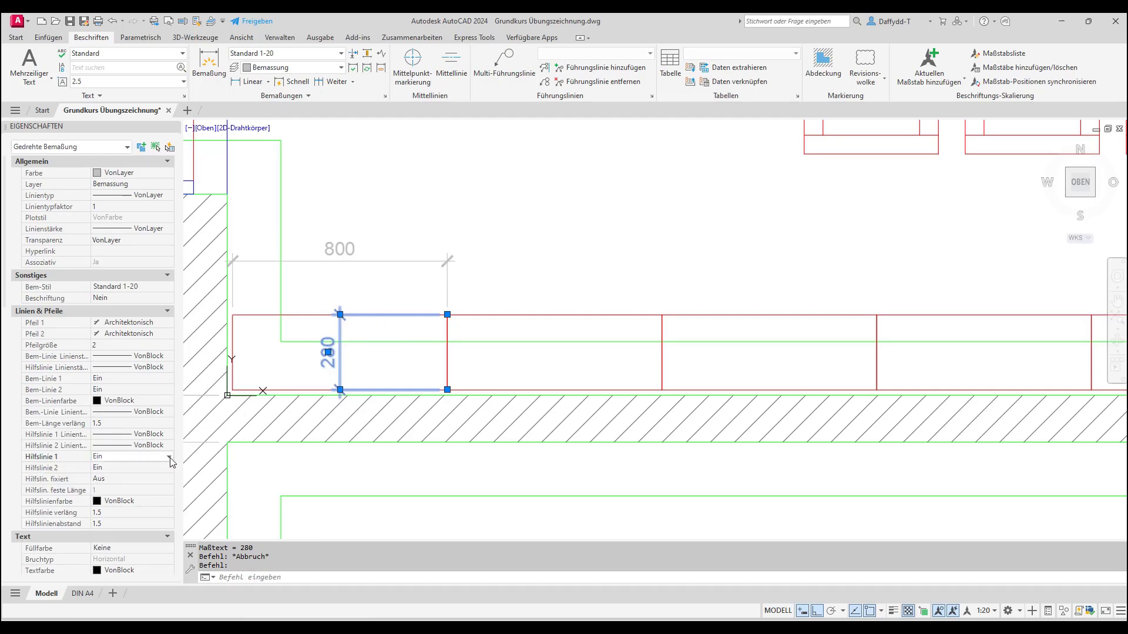
left_click(169, 457)
left_click(153, 467)
left_click(156, 468)
left_click(168, 468)
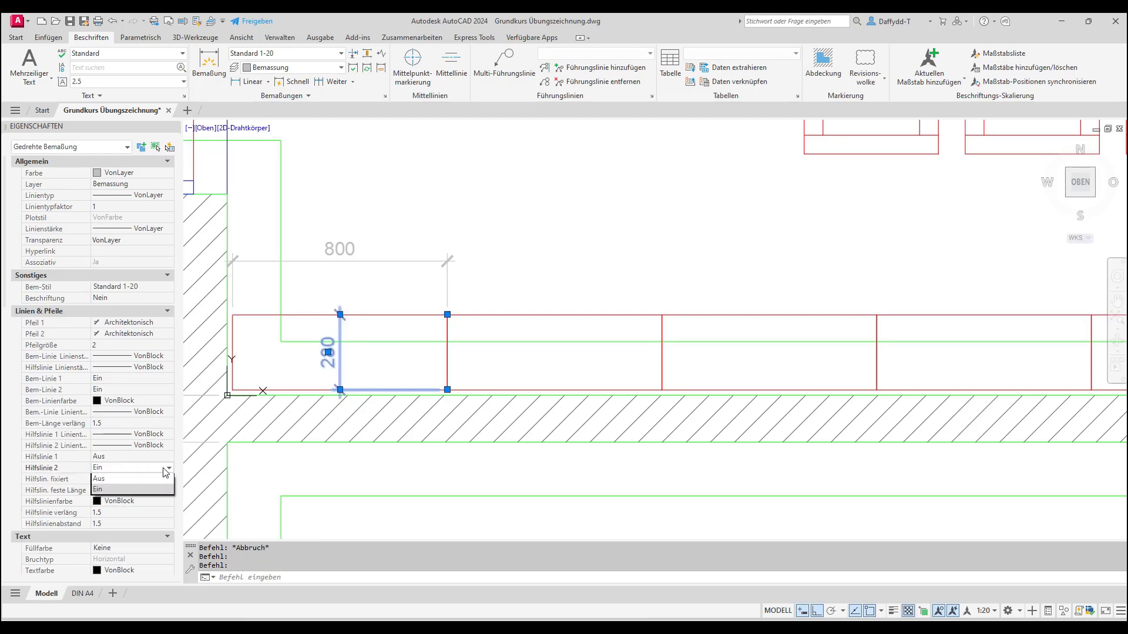
left_click(147, 478)
key("Escape")
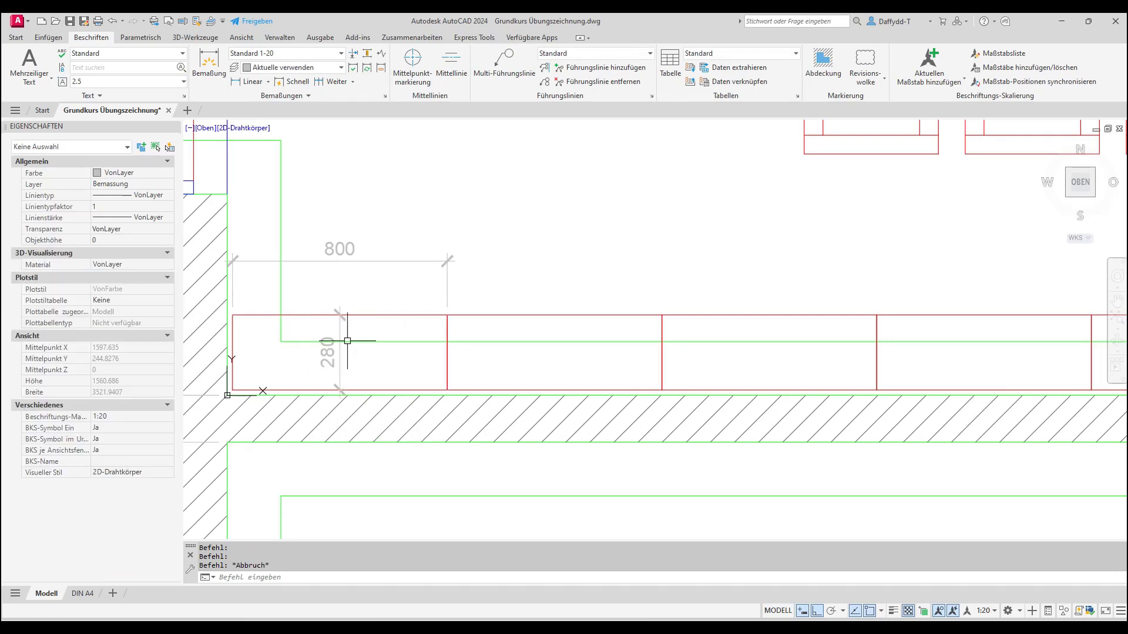
scroll(347, 341, "down", 6)
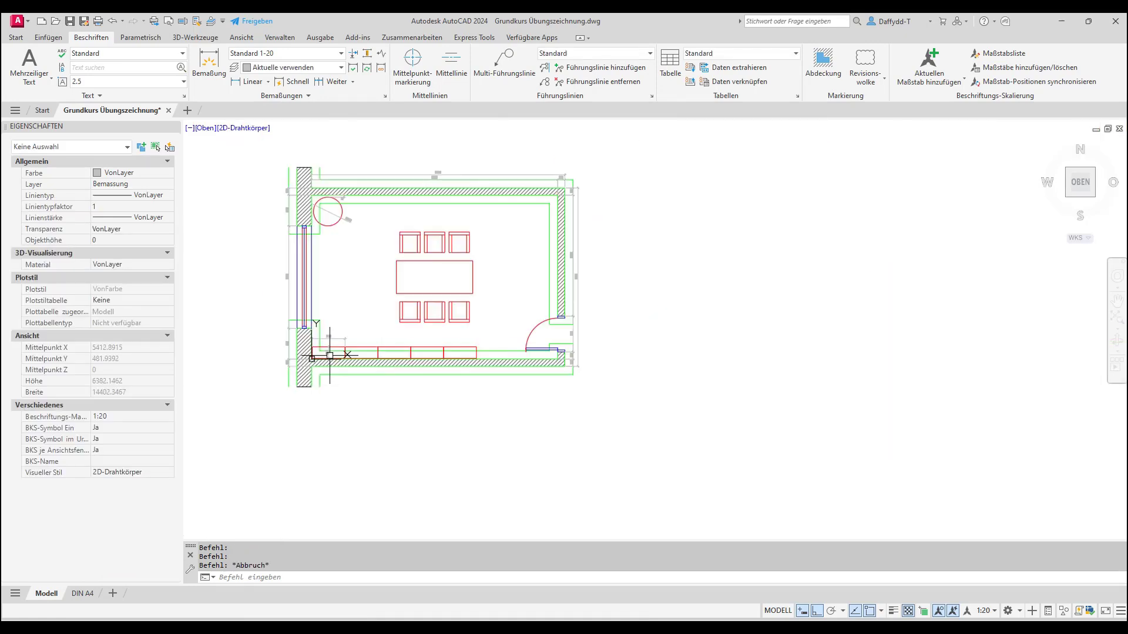
left_click(253, 81)
Add the 1860 length dimension across the middle of the table
left_click(472, 292)
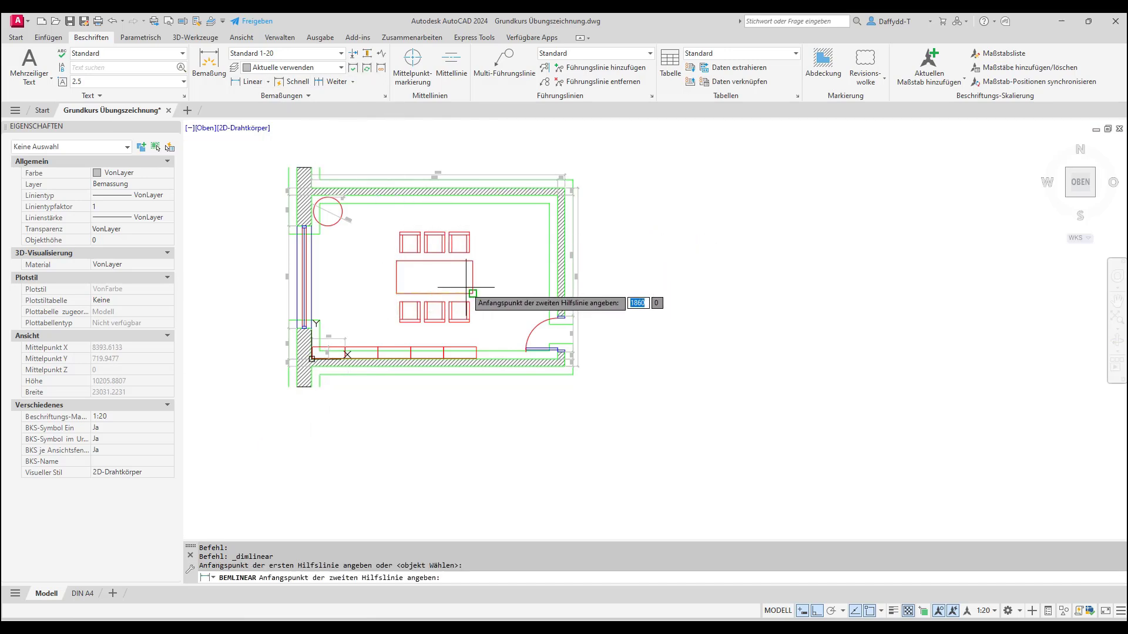
left_click(472, 293)
left_click(464, 277)
scroll(446, 285, "up", 4)
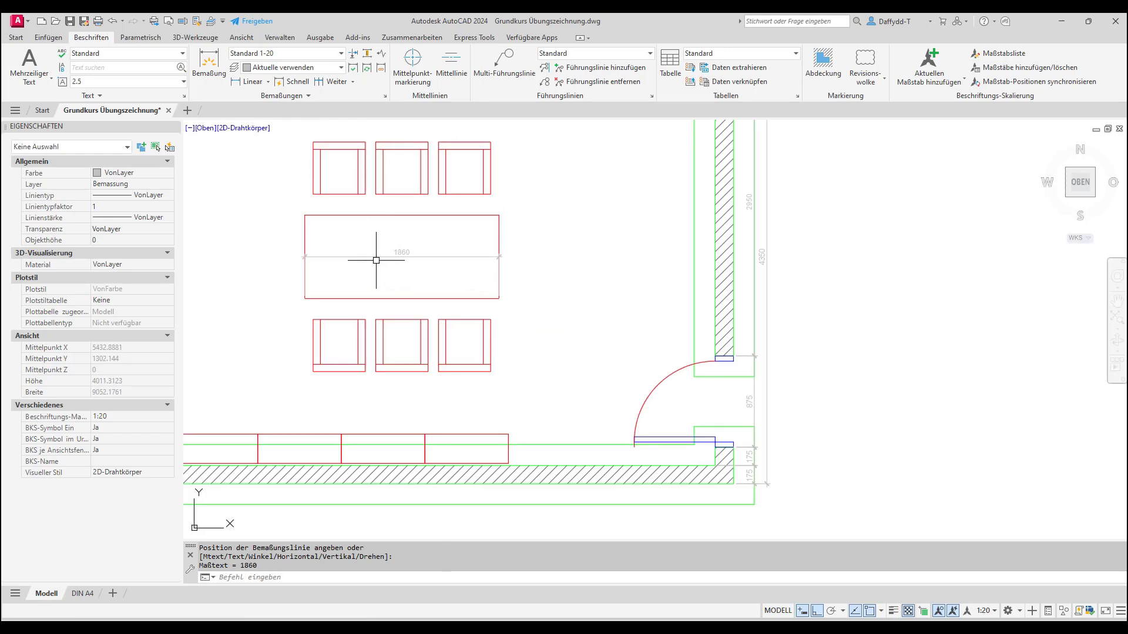
scroll(517, 264, "down", 2)
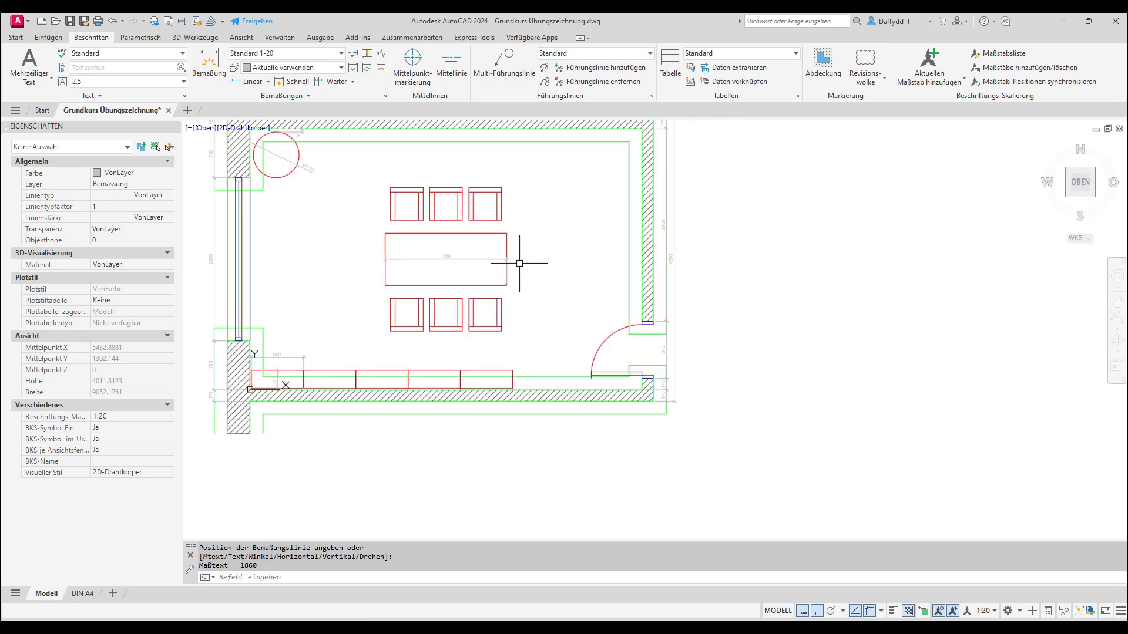
Copy the 280 dimension's style onto the 1860 dimension with Match Properties
left_click(197, 21)
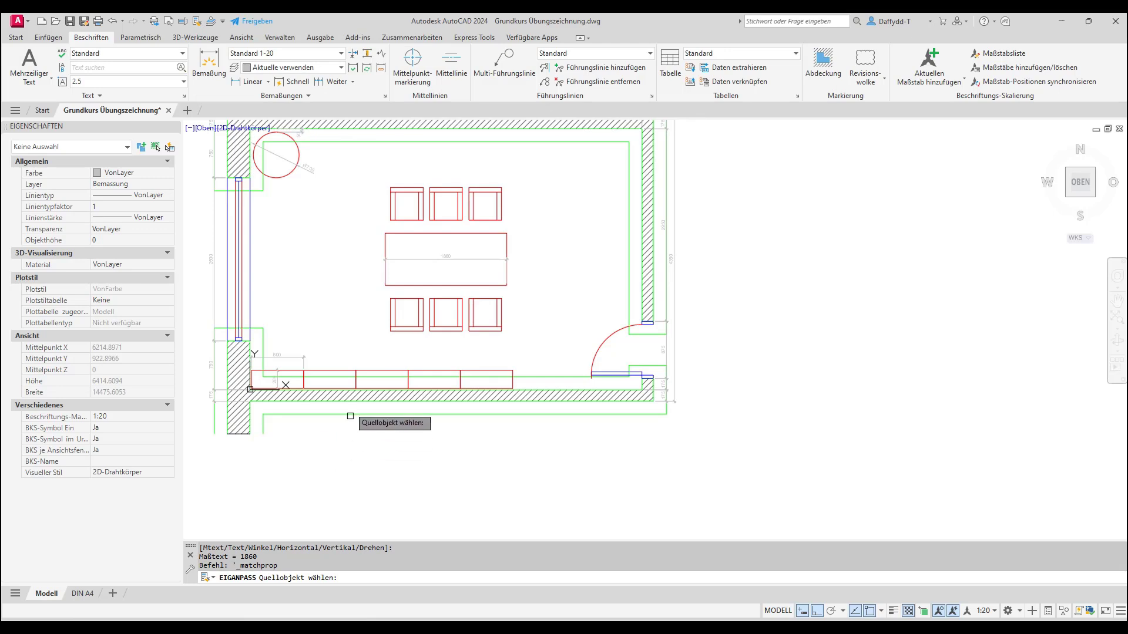
scroll(287, 376, "up", 4)
left_click(261, 378)
scroll(268, 381, "down", 3)
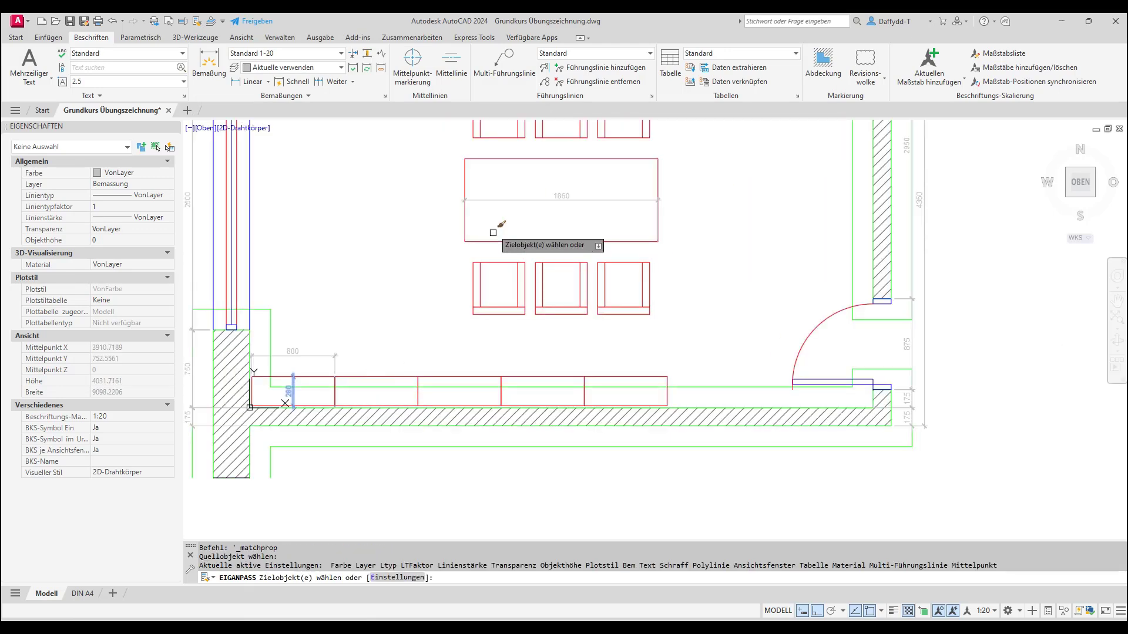
left_click(495, 201)
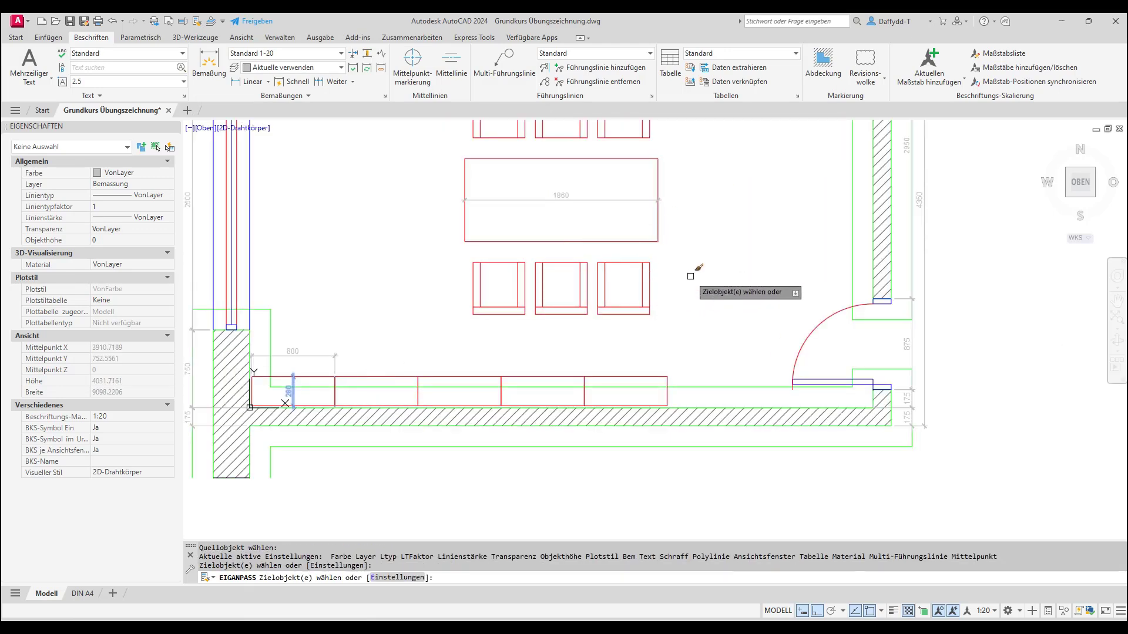
key("Escape")
scroll(517, 306, "down", 3)
scroll(458, 194, "up", 3)
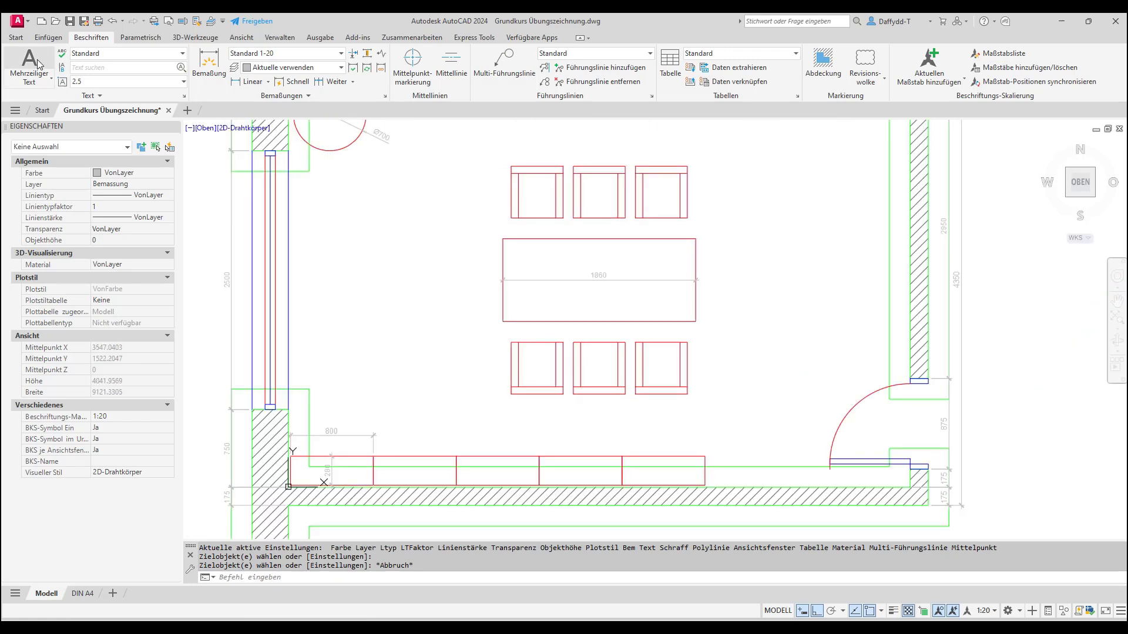
Offset the table outline 200 outward
left_click(16, 37)
left_click(317, 82)
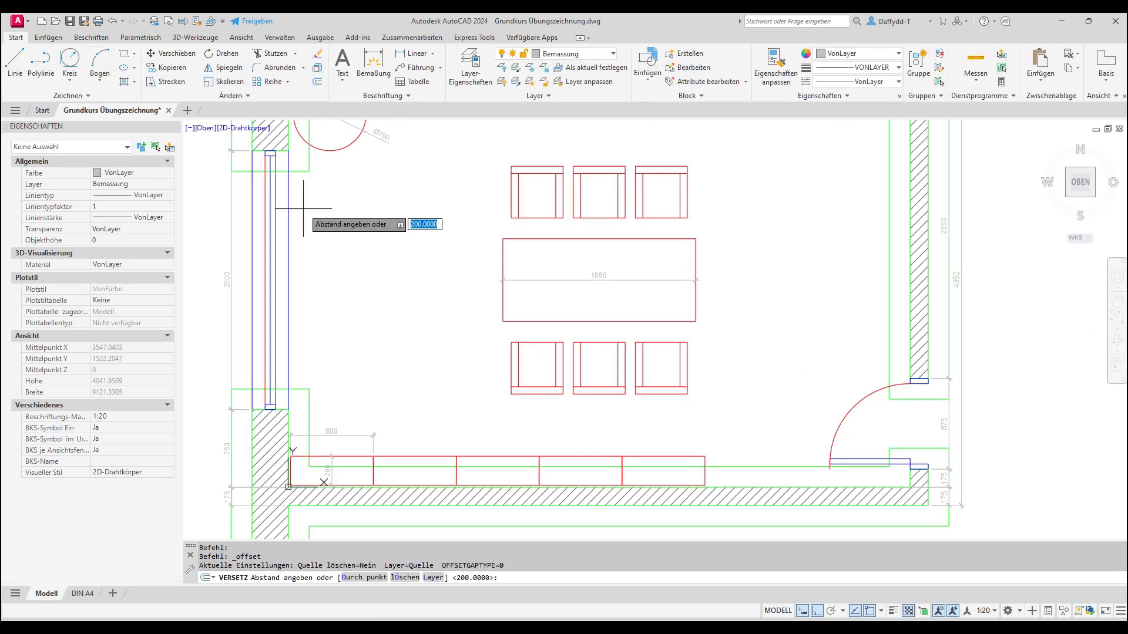
key("Return")
left_click(502, 252)
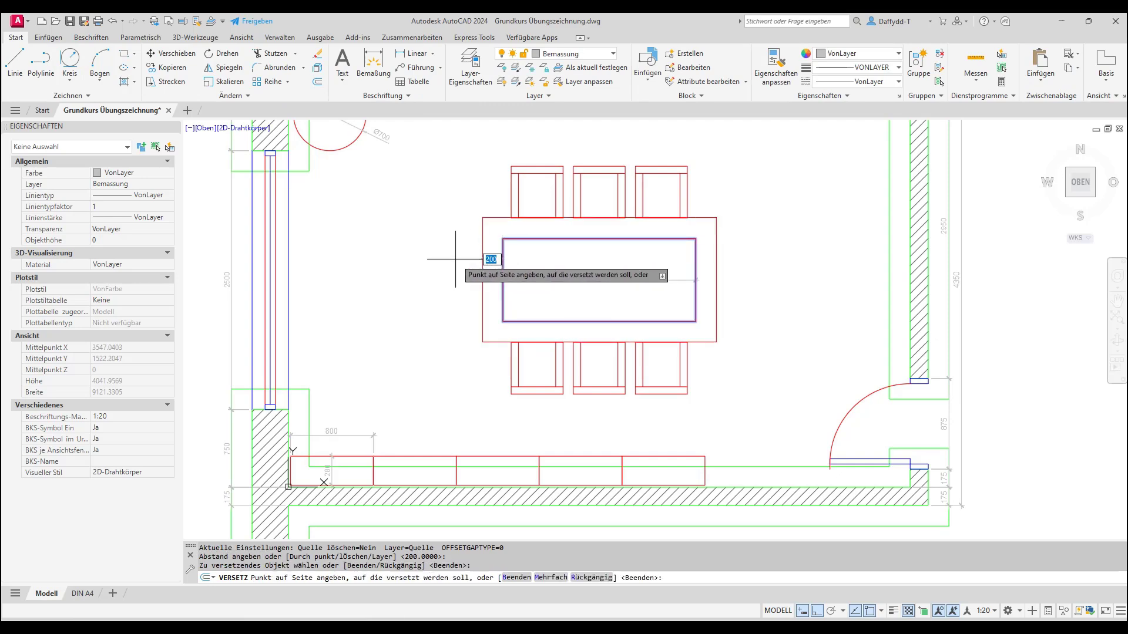
left_click(456, 259)
key("Escape")
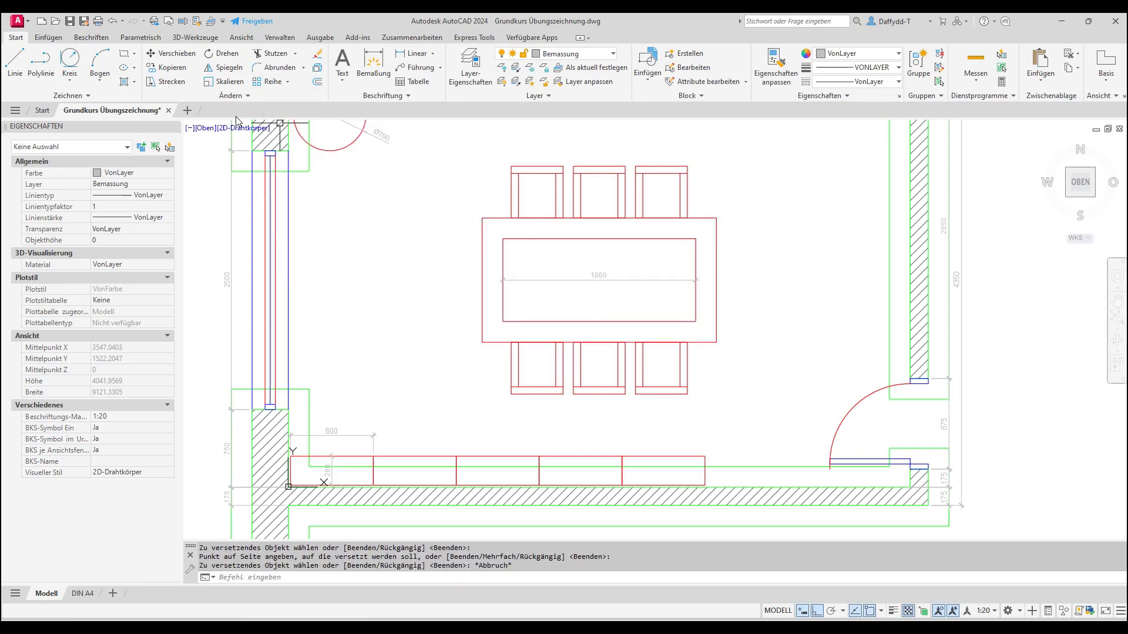
Chain vertical dimensions 500, 200, 800, 200, 500 along the dining group's left side
left_click(91, 37)
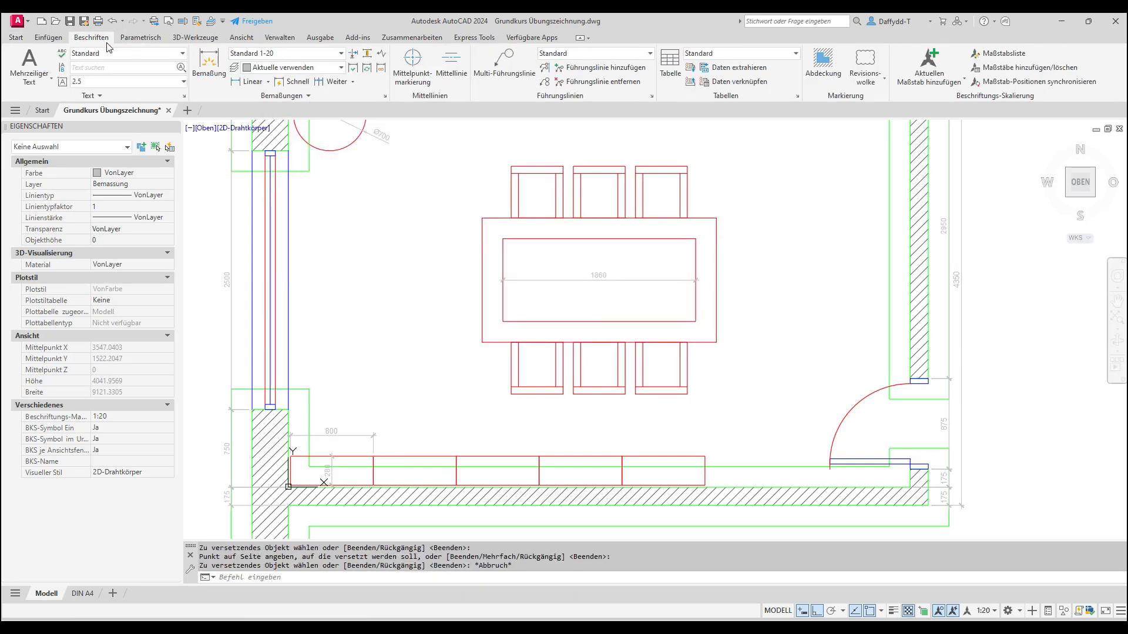
left_click(250, 81)
left_click(511, 393)
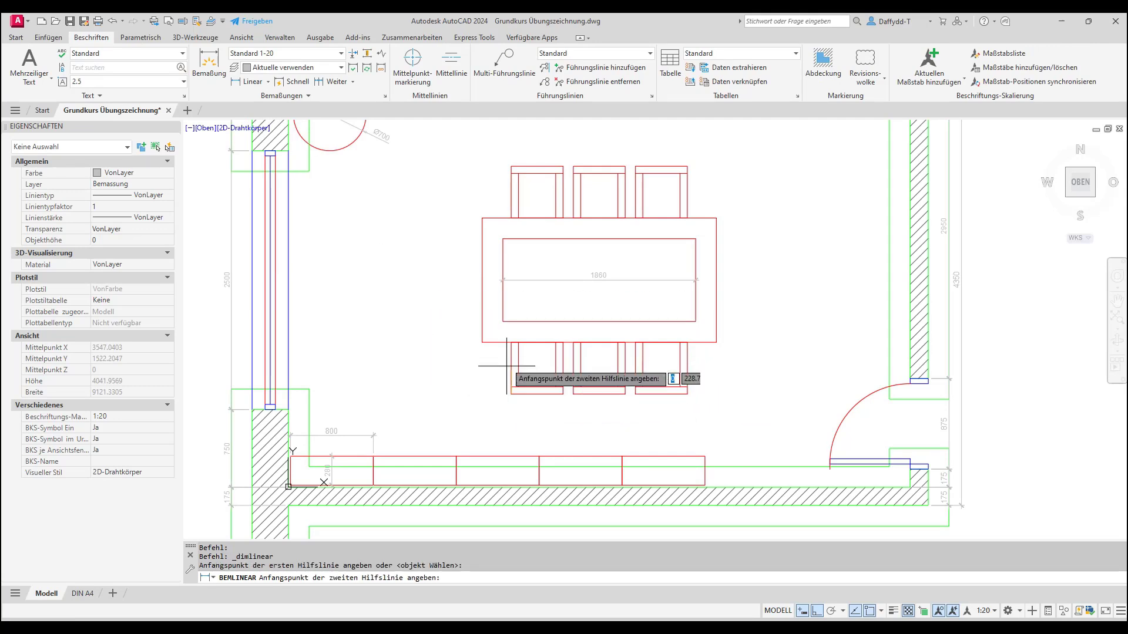
left_click(512, 341)
left_click(481, 366)
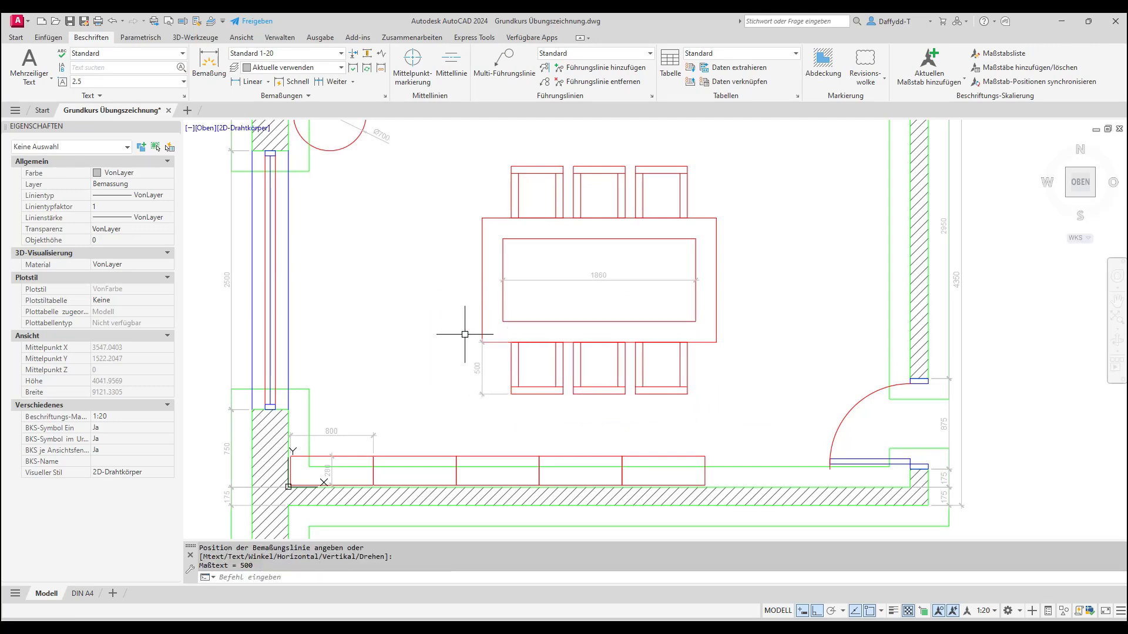
left_click(331, 82)
left_click(503, 322)
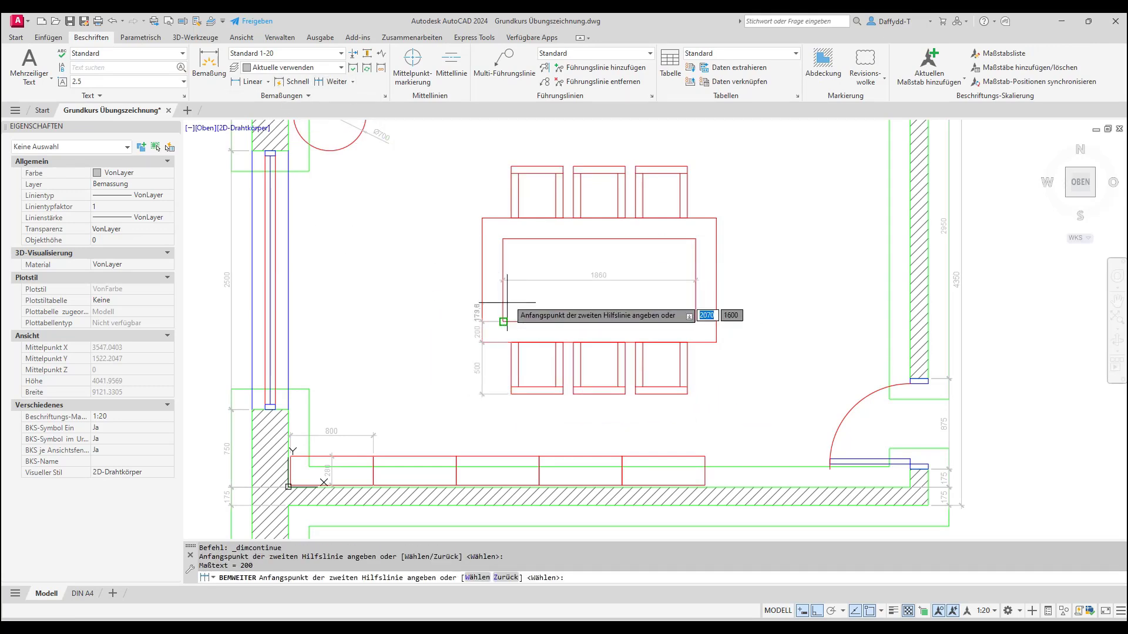
left_click(503, 239)
left_click(511, 218)
left_click(511, 166)
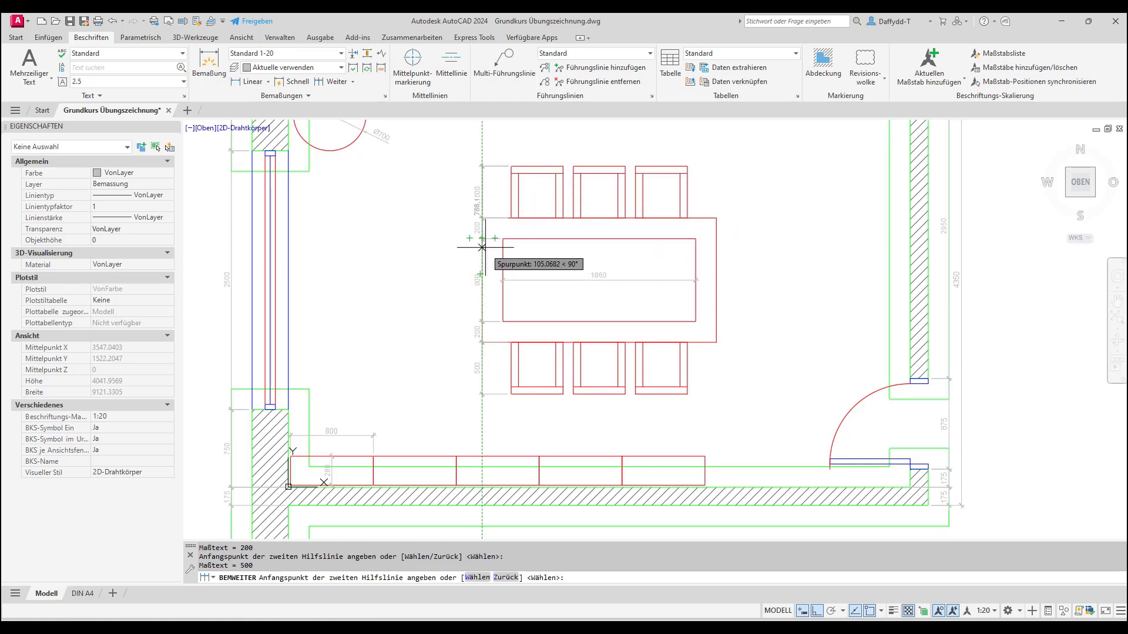
key("Escape")
Erase the two 200 gap dimensions from the chain
left_click(481, 225)
left_click(475, 326)
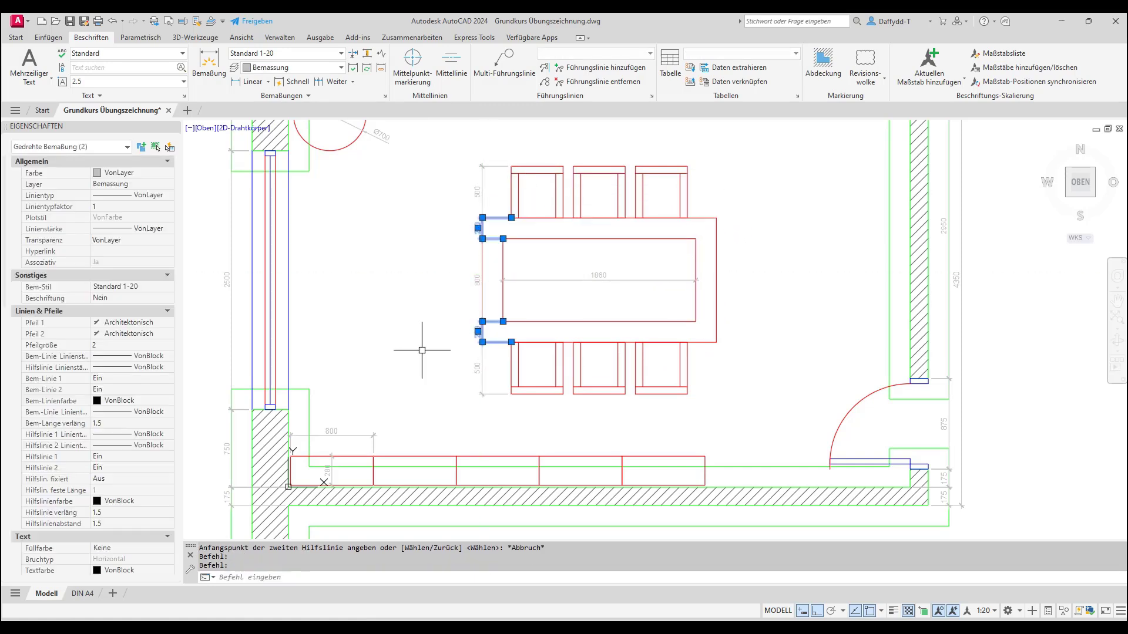
key("Delete")
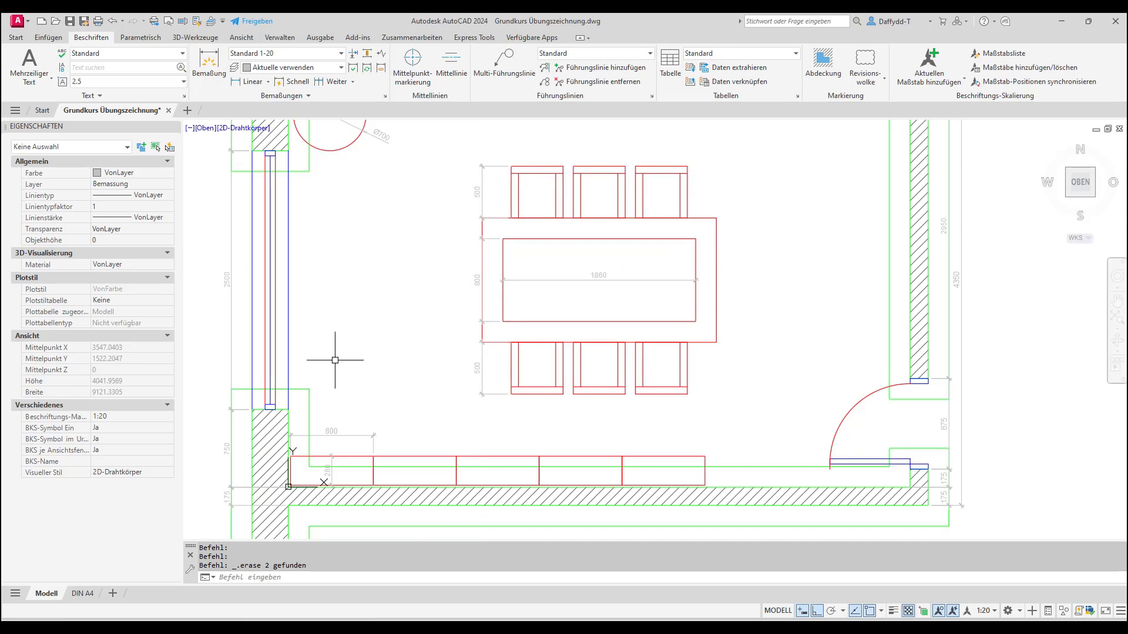
Dimension the top-left chair's 500 width, placed 200 above it (@0,200)
left_click(266, 84)
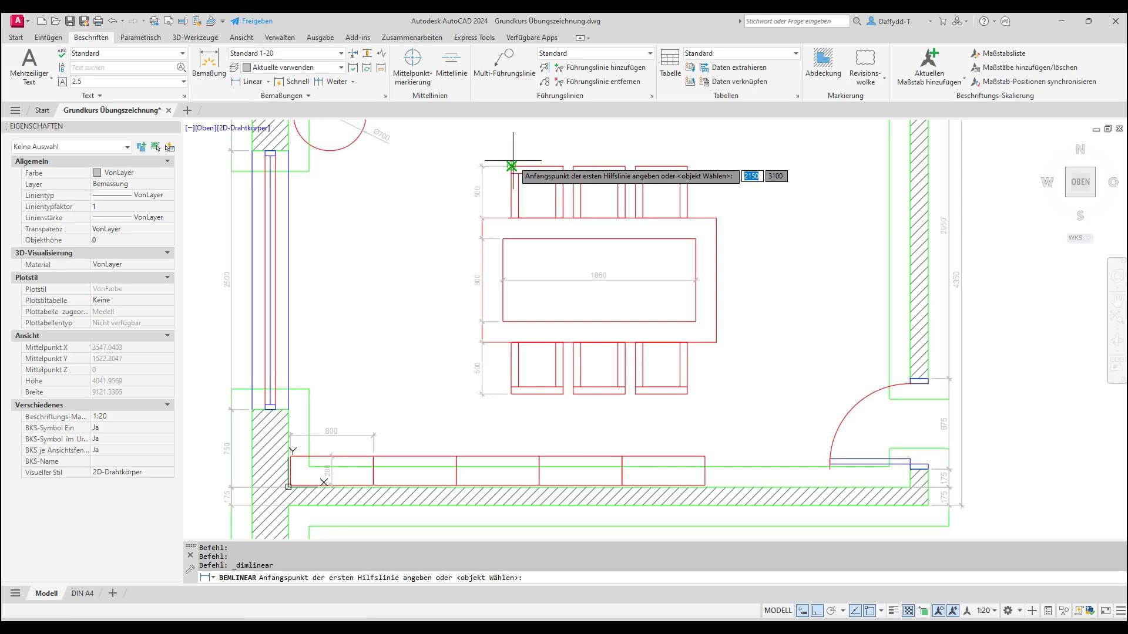
left_click(511, 166)
left_click(563, 167)
type("@0,")
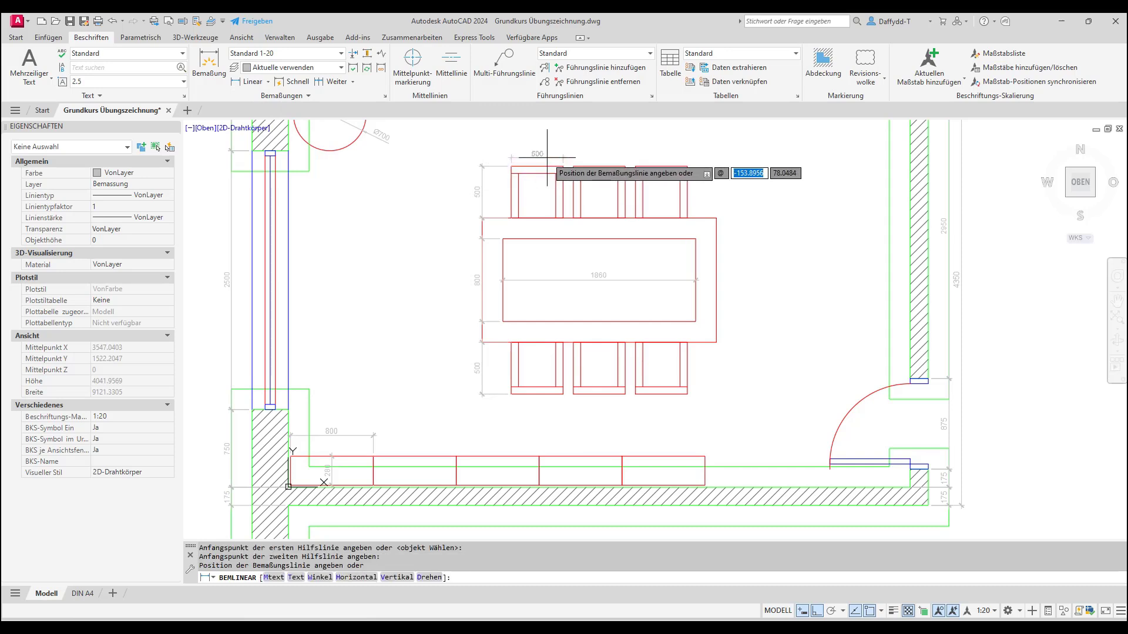
type("200")
key("Return")
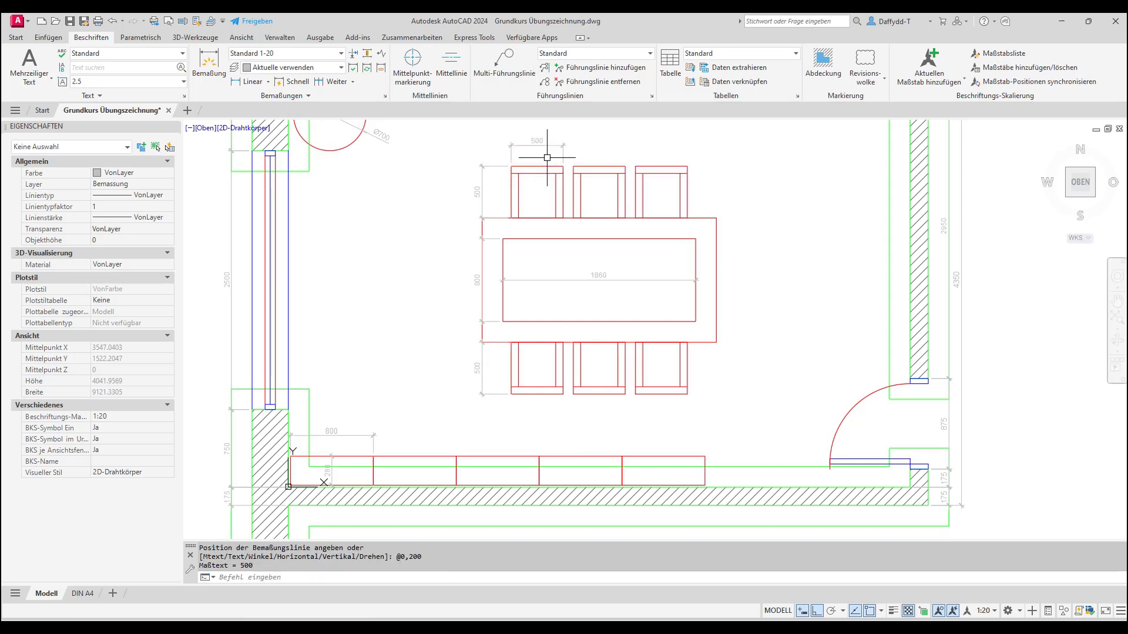
key("Escape")
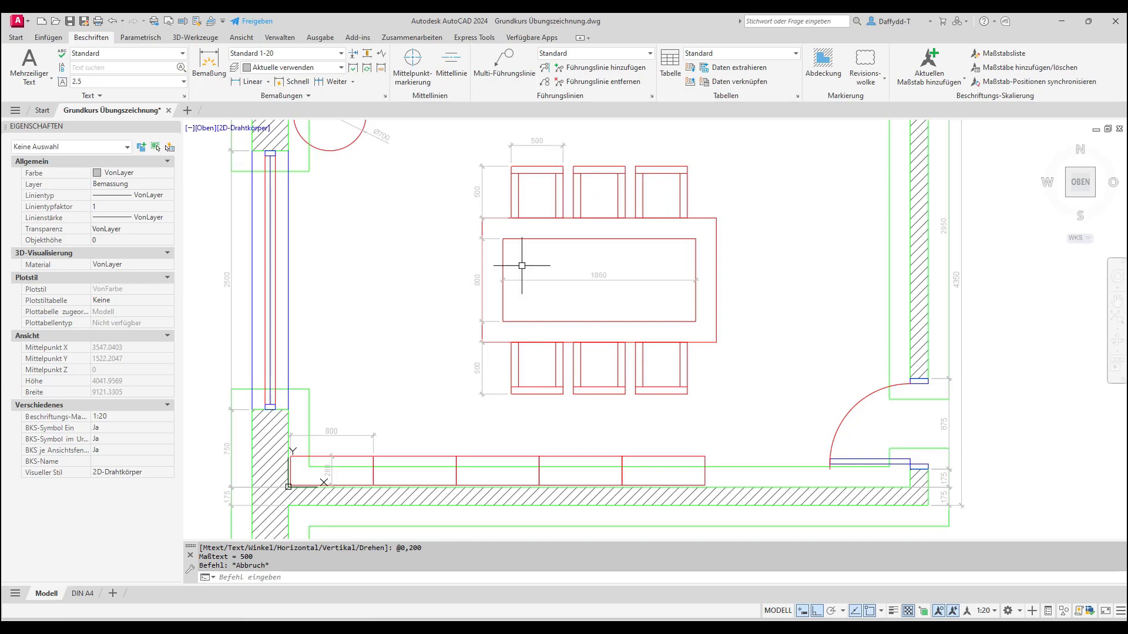
Delete the table's 200 offset outline and the lower and right wall helper outlines
left_click(716, 295)
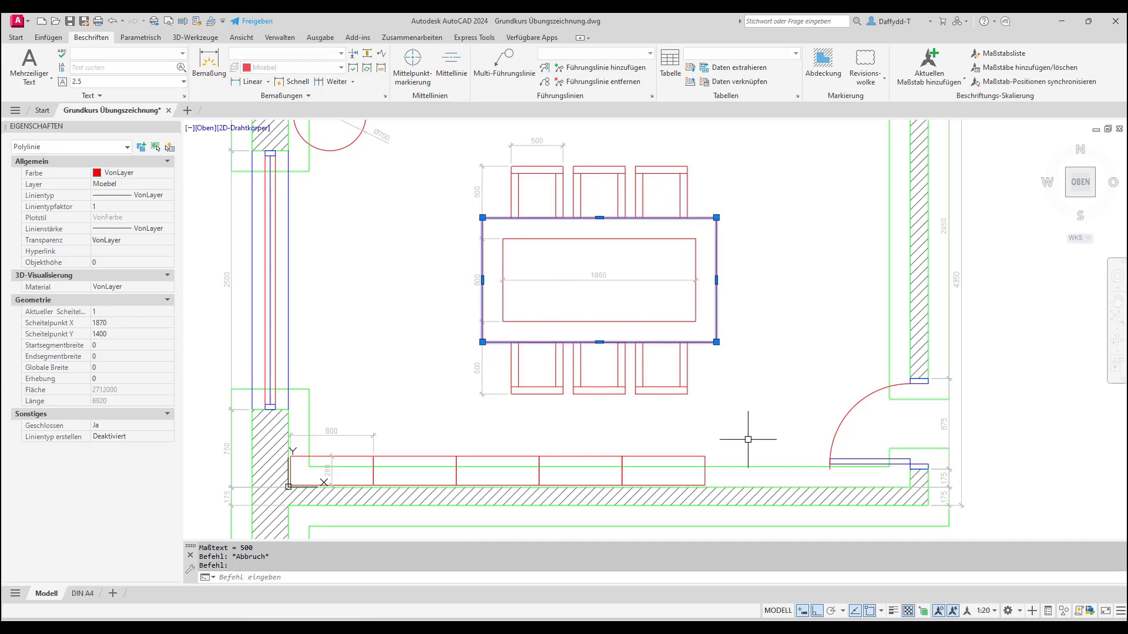
left_click(744, 467)
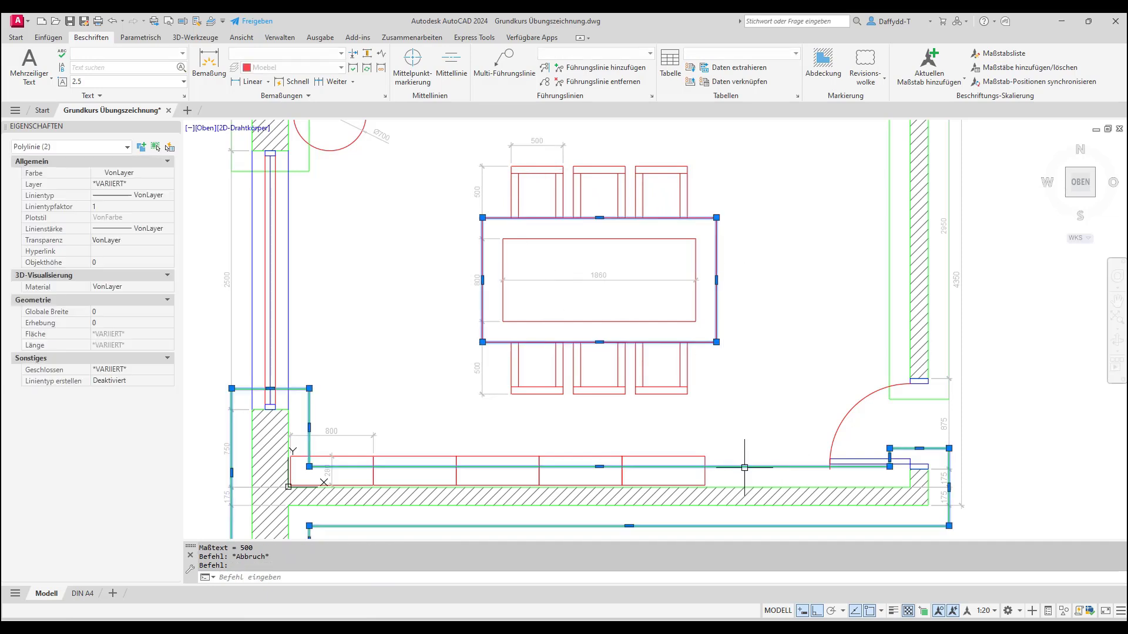
left_click(890, 387)
scroll(669, 447, "down", 2)
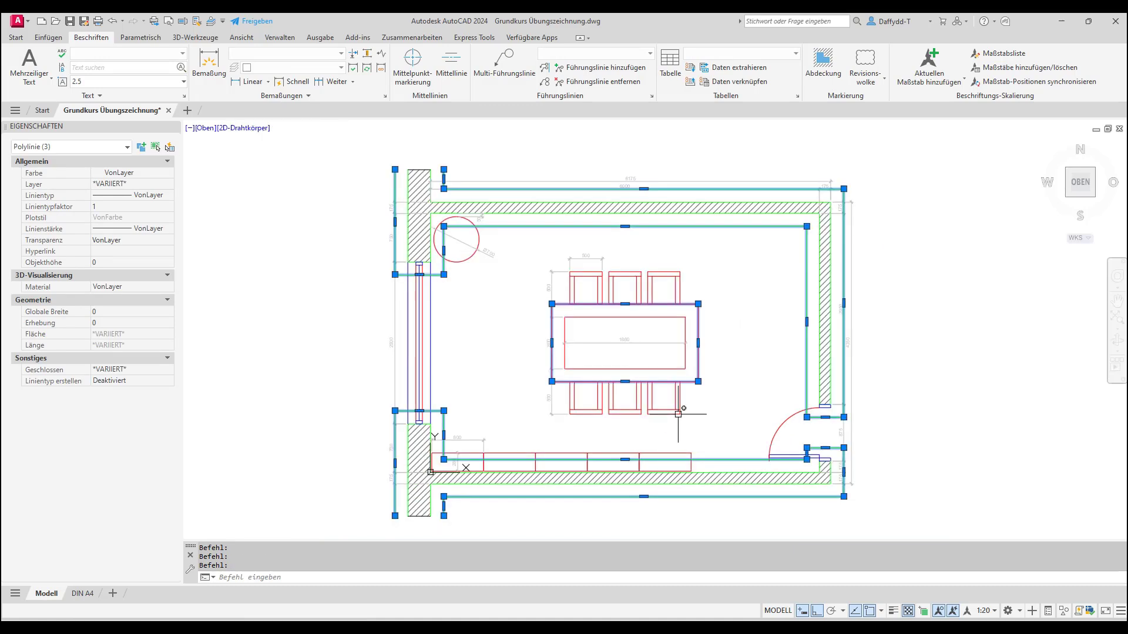
key("Delete")
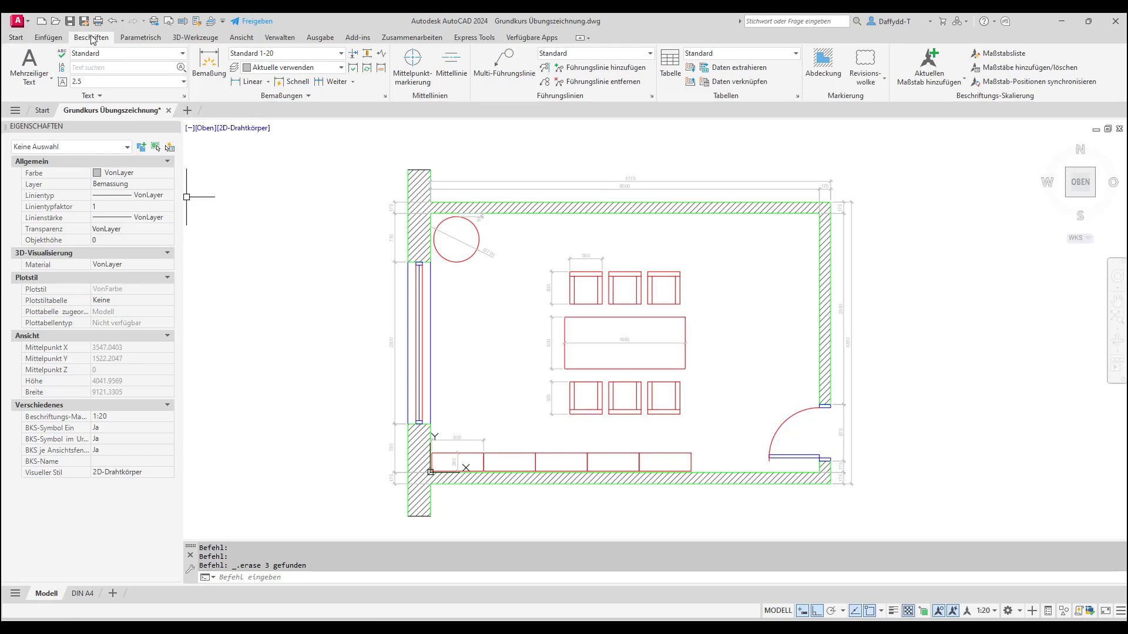
Write multiline text 'AutoCAD-Grundkurs' / 'Übungszeichnung' above the plan's top-left, then select it
left_click(34, 81)
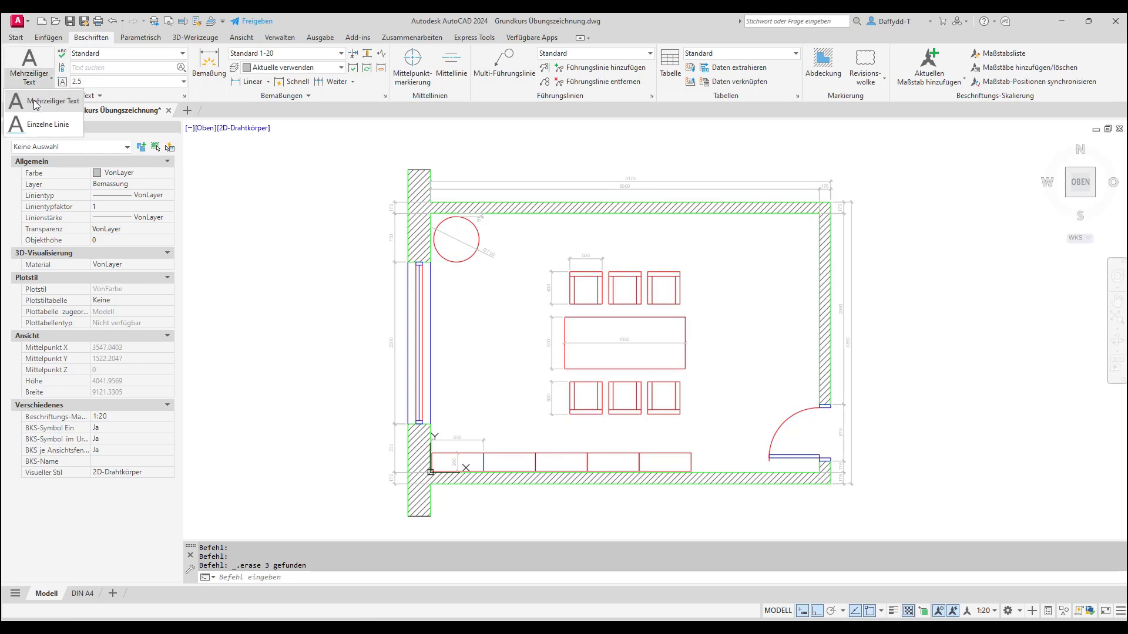
left_click(36, 103)
scroll(319, 300, "down", 2)
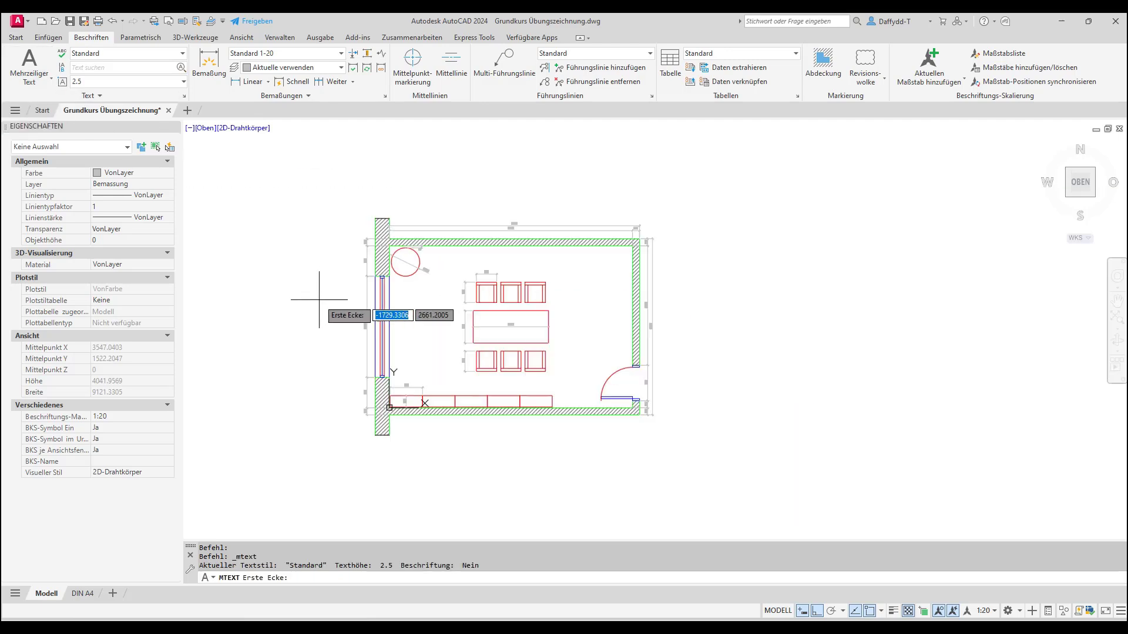
scroll(320, 223, "up", 2)
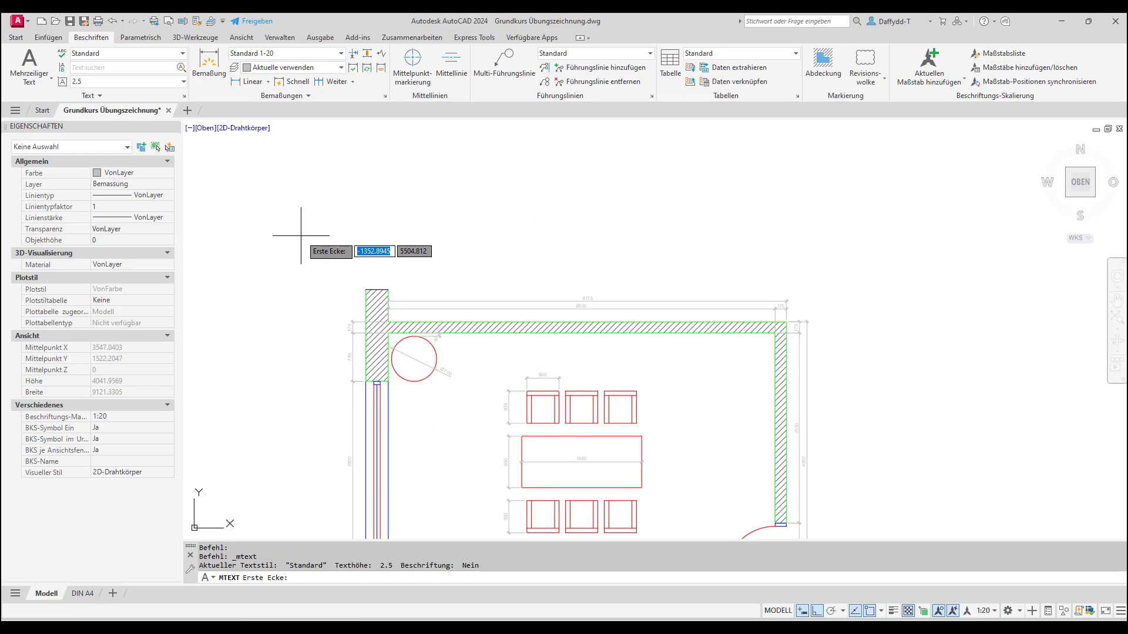
left_click(301, 235)
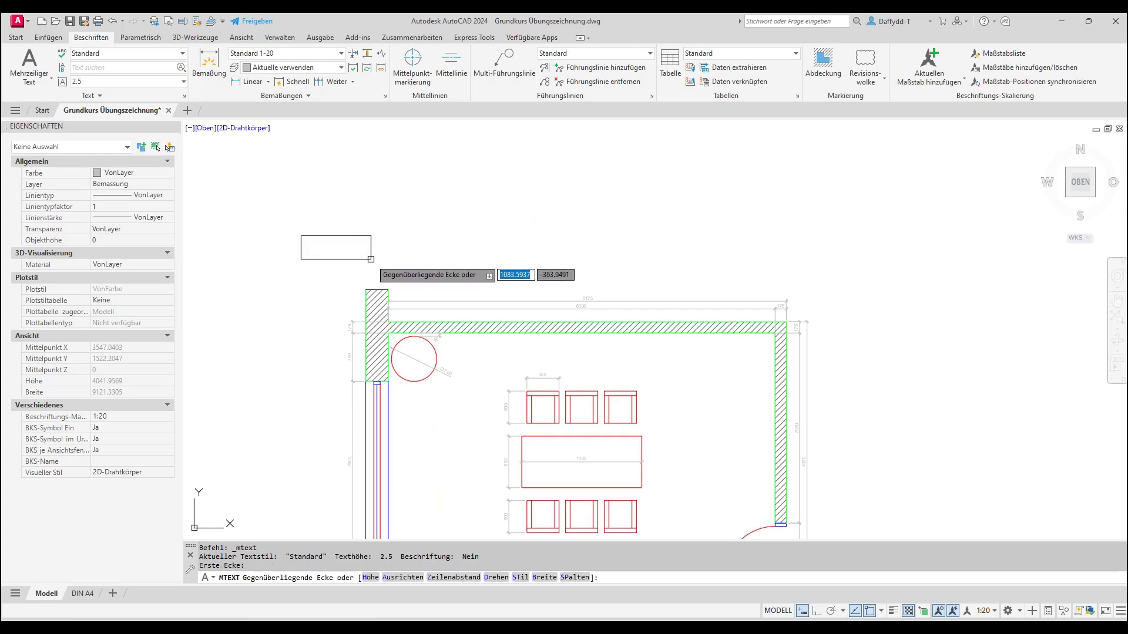
left_click(349, 273)
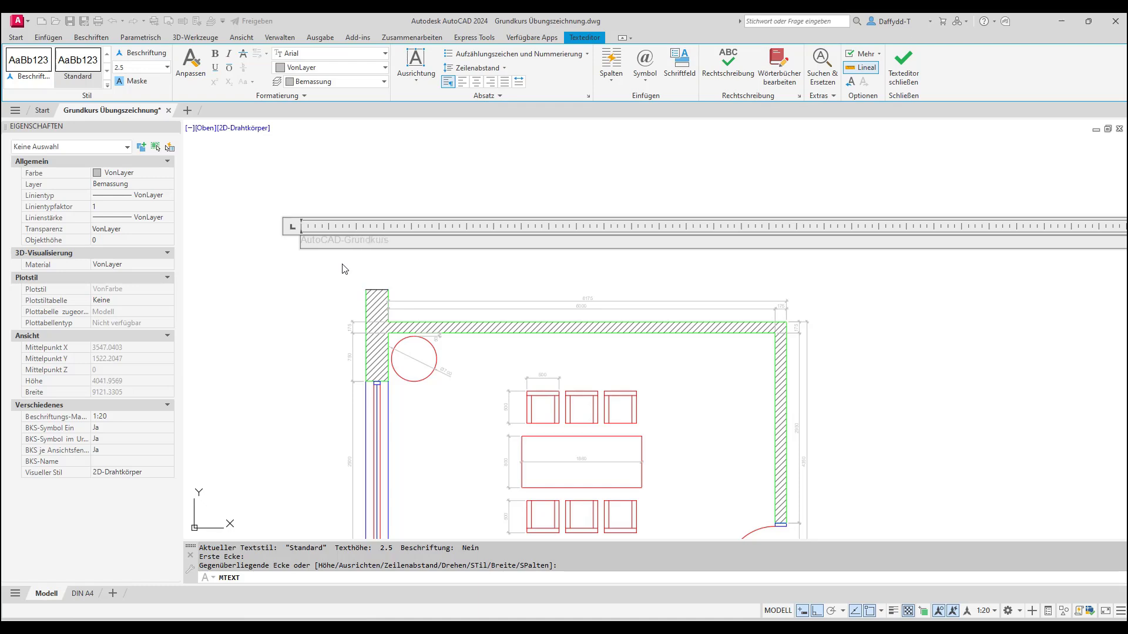
key("Return")
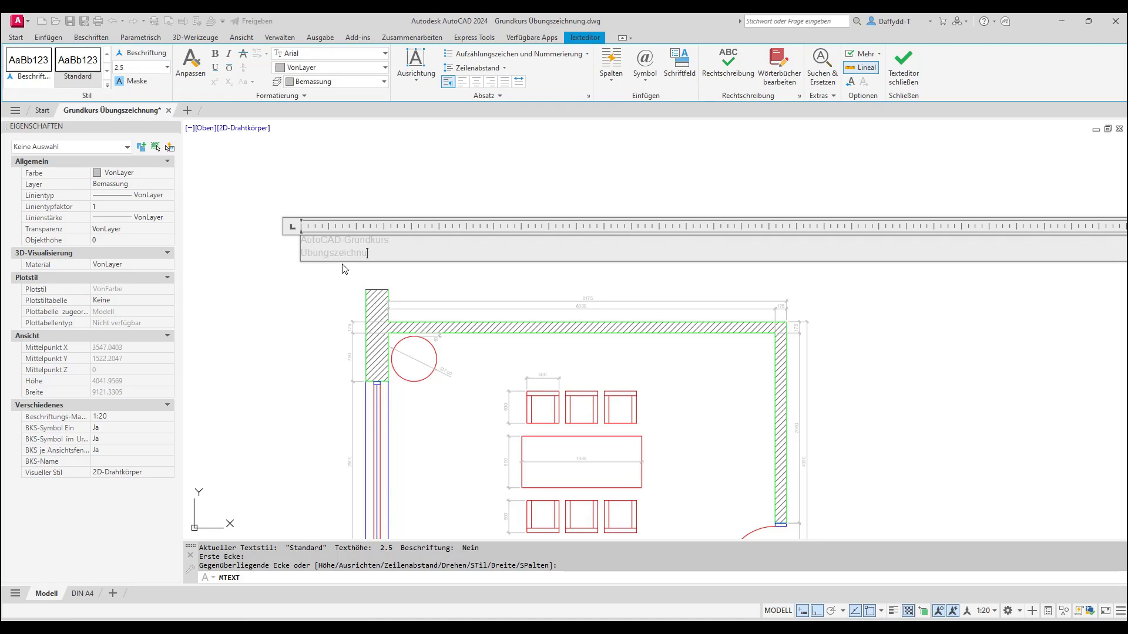
left_click(344, 268)
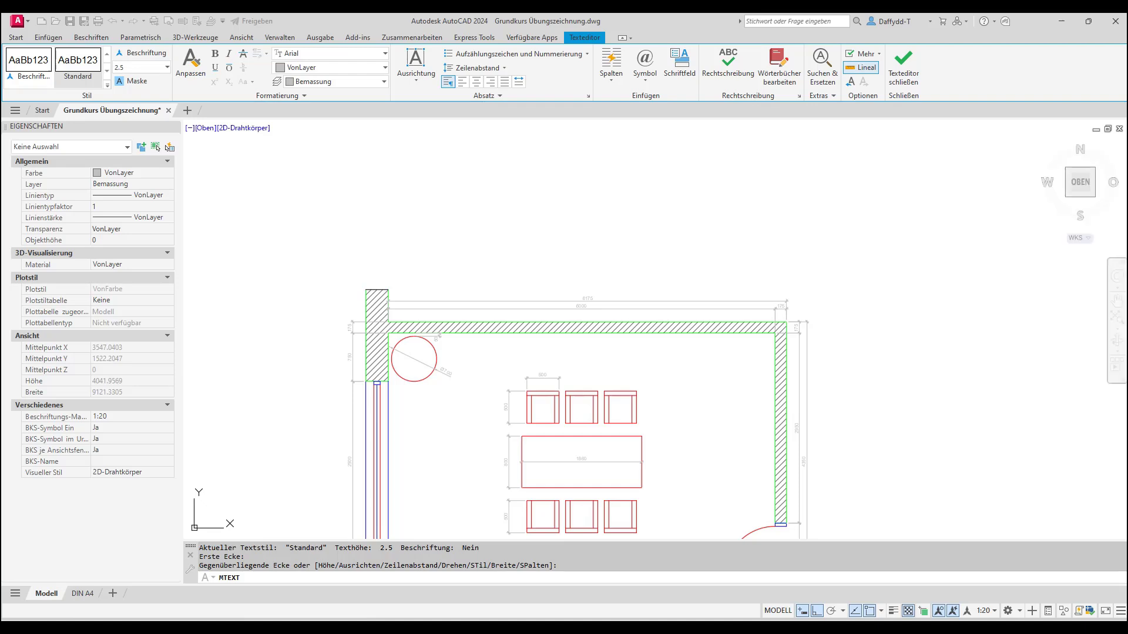
left_click(339, 211)
left_click(276, 265)
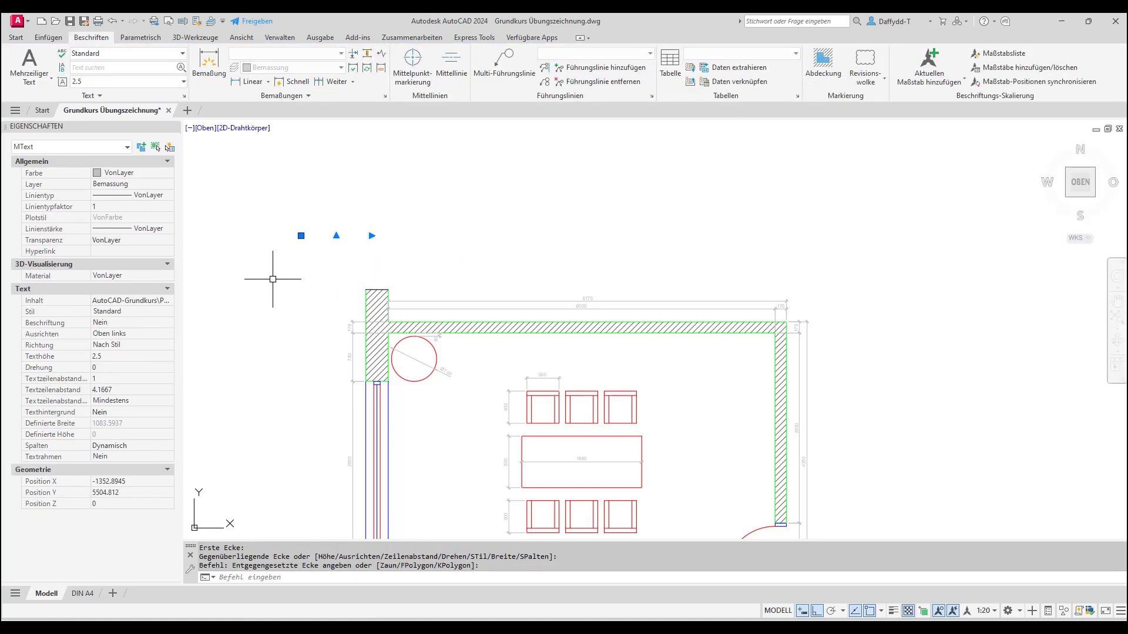
Move the title text to the Text layer and set its text height to 50
left_click(170, 187)
left_click(111, 269)
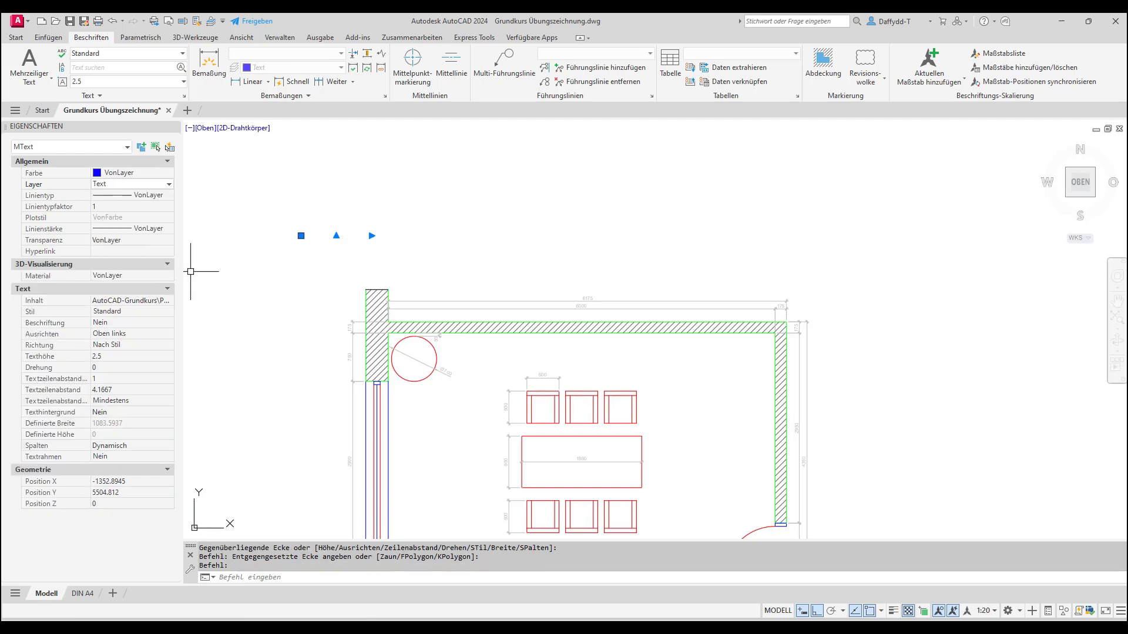
left_click(120, 356)
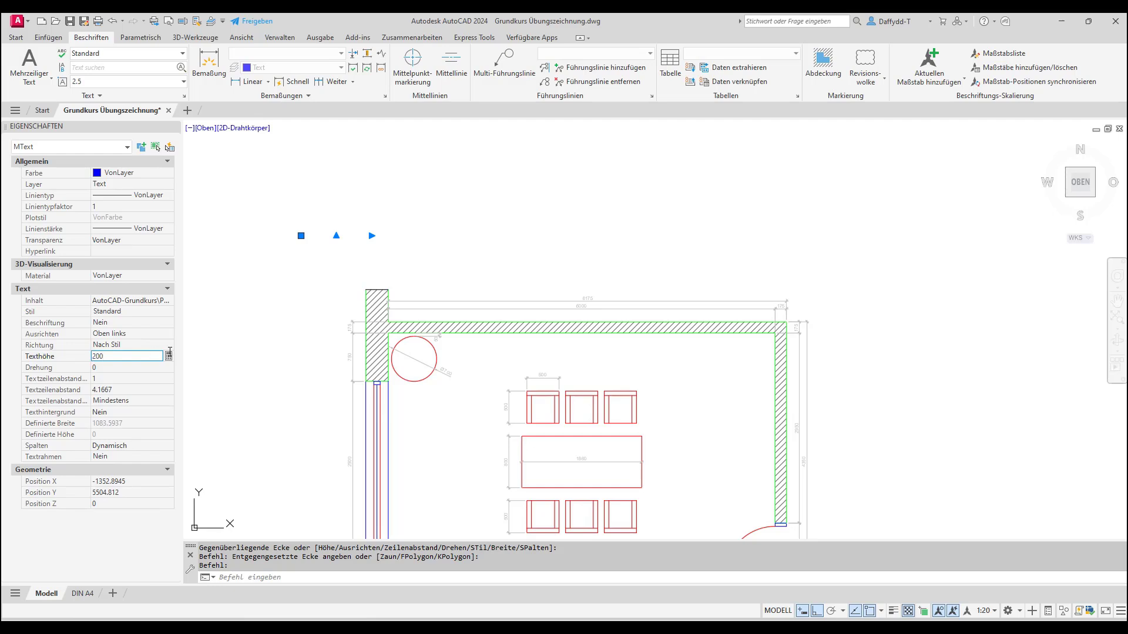
key("Return")
left_click(262, 332)
left_click(265, 245)
scroll(282, 220, "down", 4)
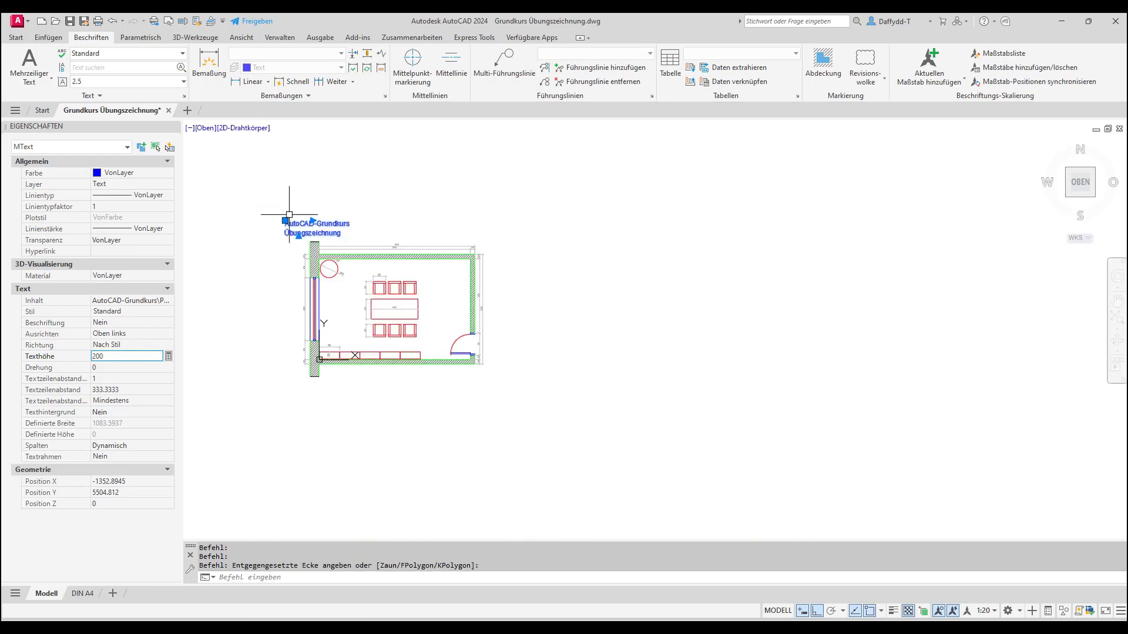
scroll(341, 240, "up", 2)
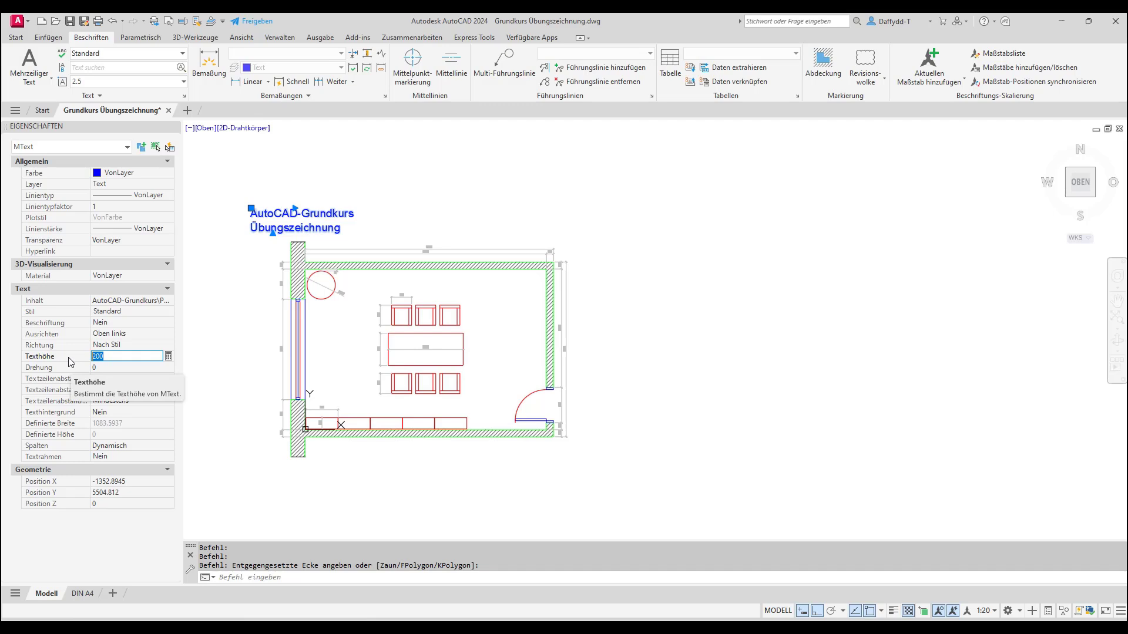
key("Return")
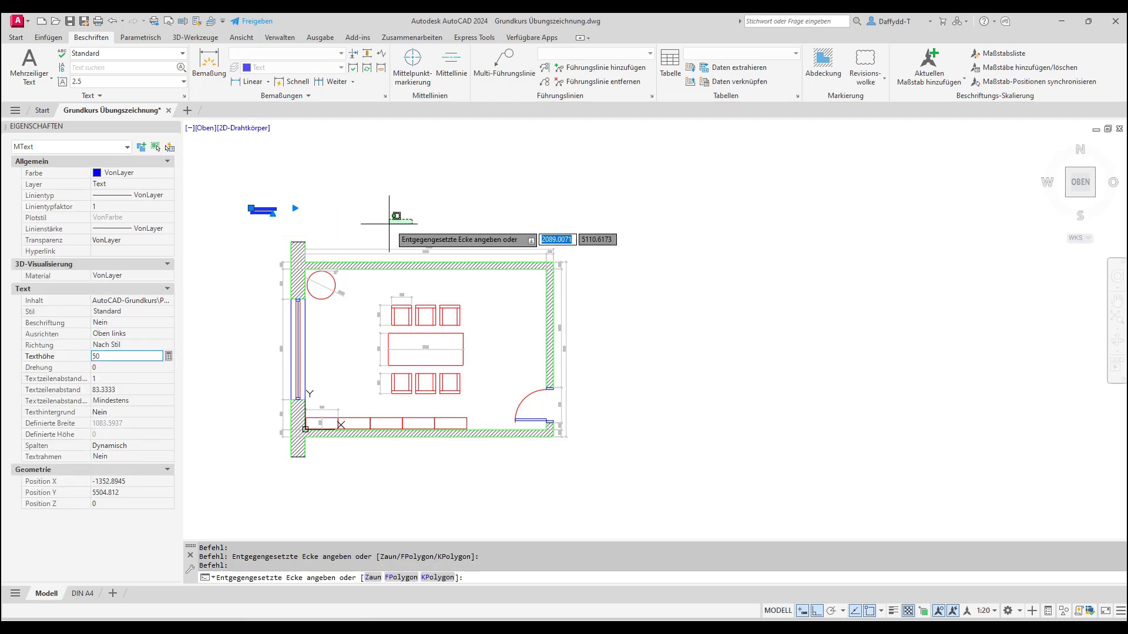
key("Escape")
key("Escape")
Zoom to the drawing extents and switch to the DIN A4 layout
scroll(274, 236, "up", 4)
scroll(261, 184, "down", 2)
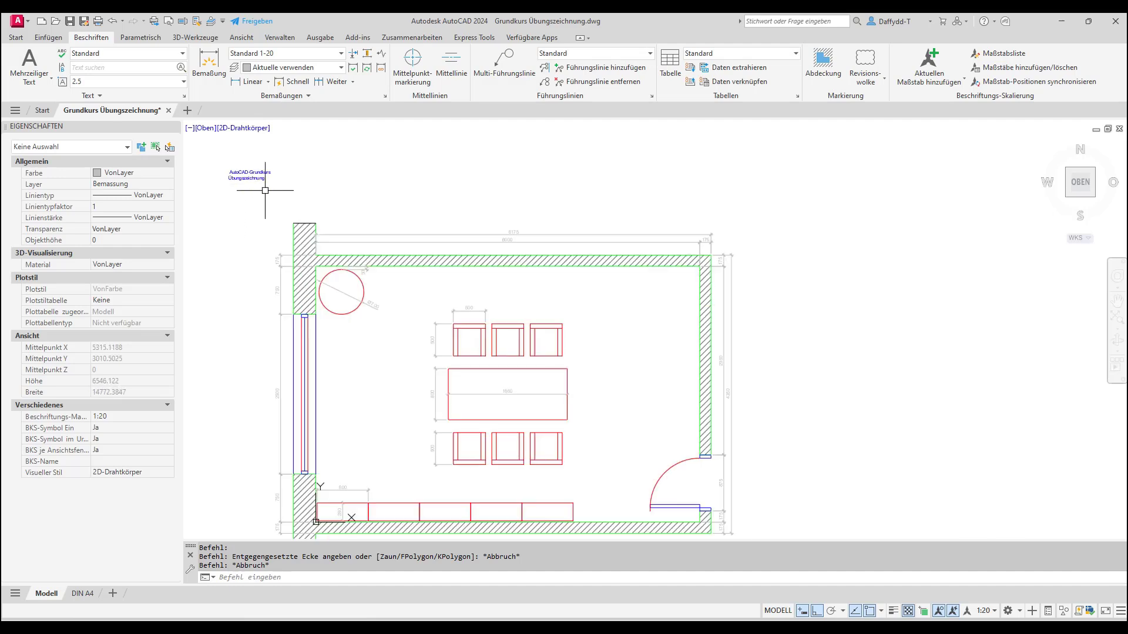
scroll(318, 231, "down", 1)
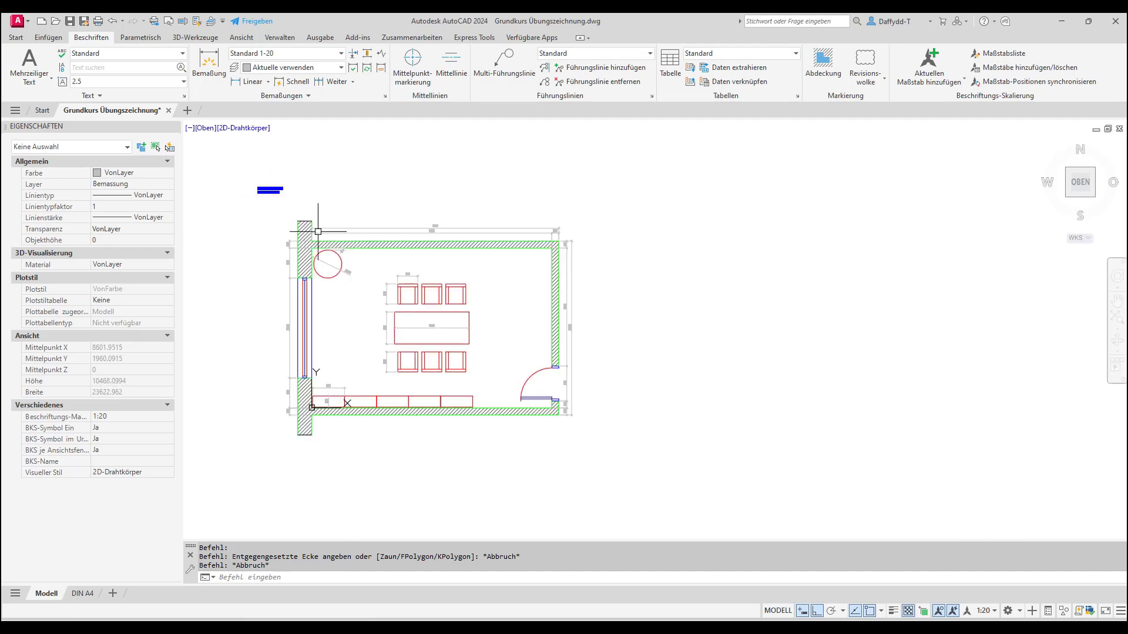
middle_click(482, 280)
middle_click(482, 280)
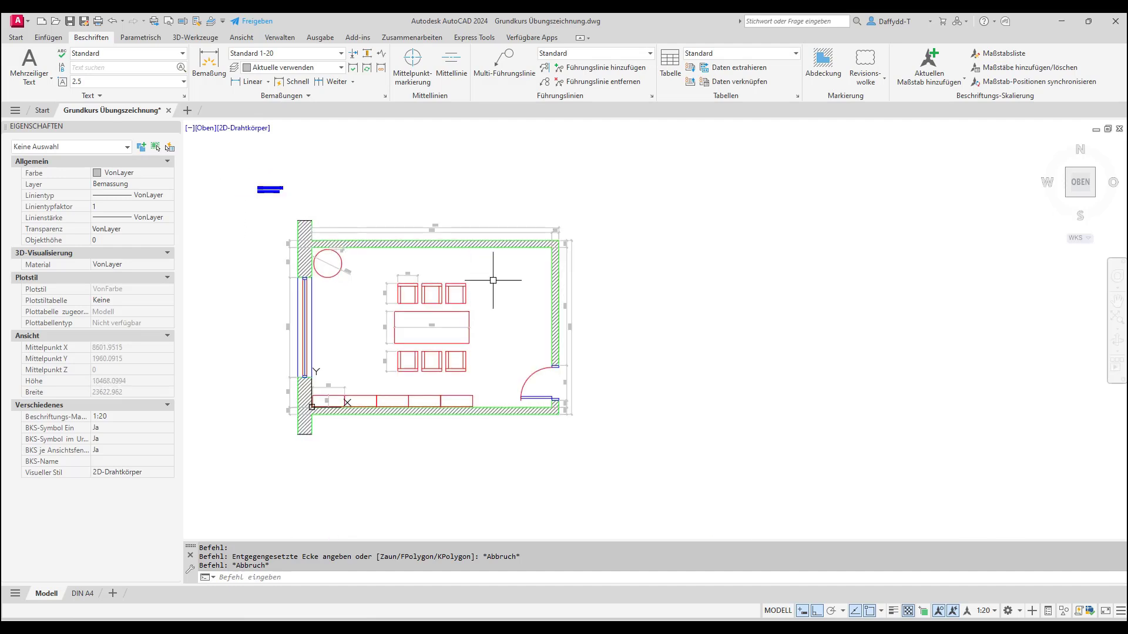
left_click(83, 592)
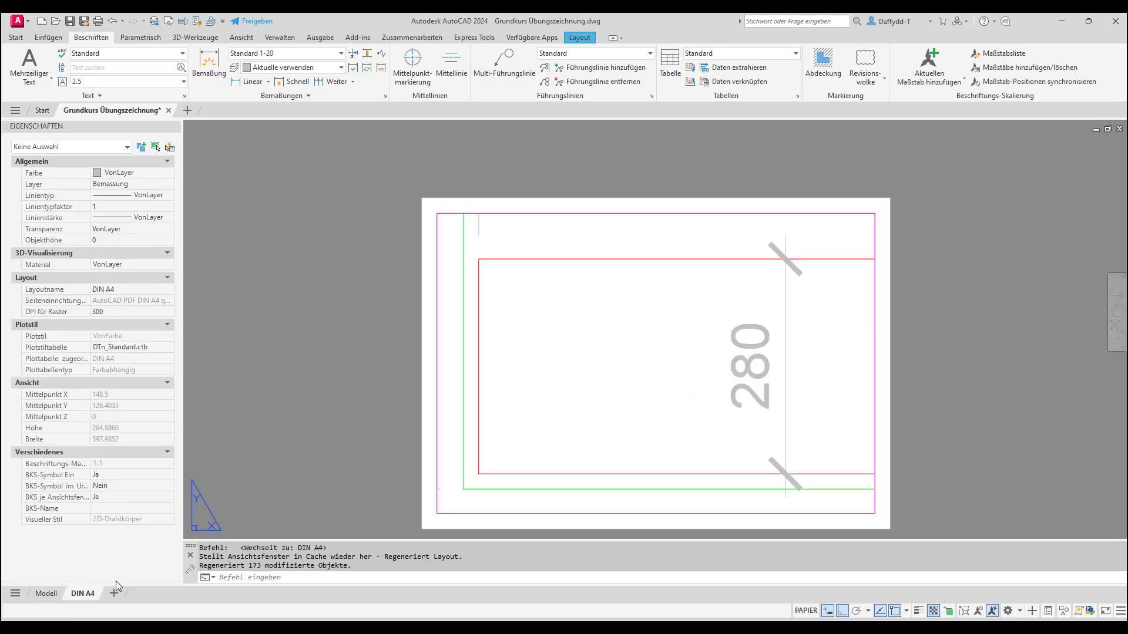
Activate the DIN A4 viewport, fit the plan, and set the viewport scale to 1:50
double_click(542, 390)
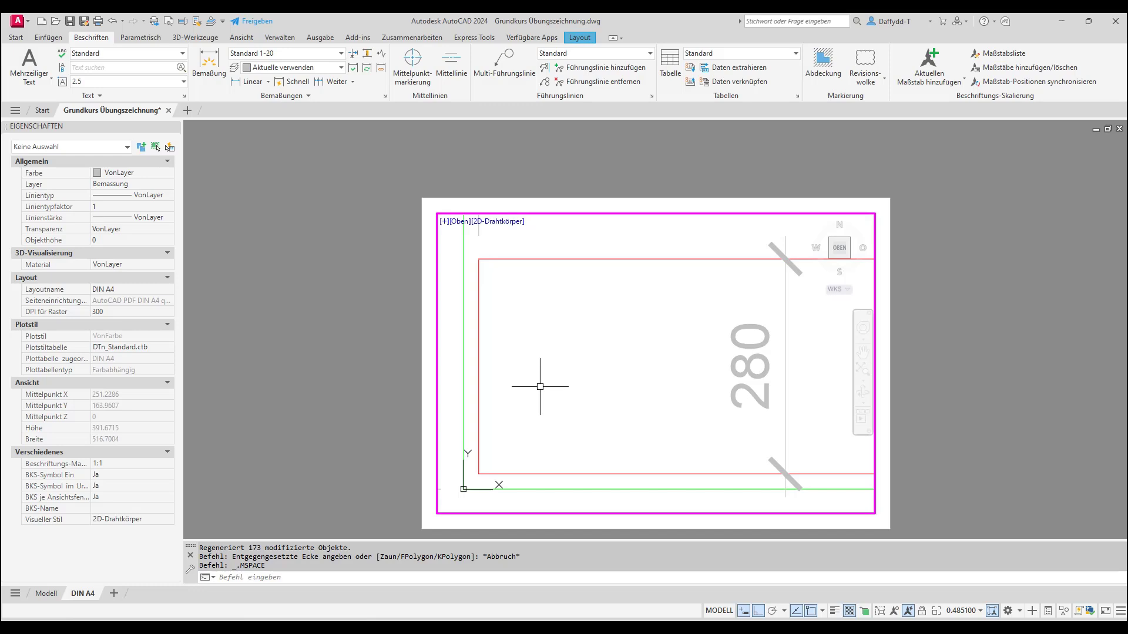
middle_click(567, 374)
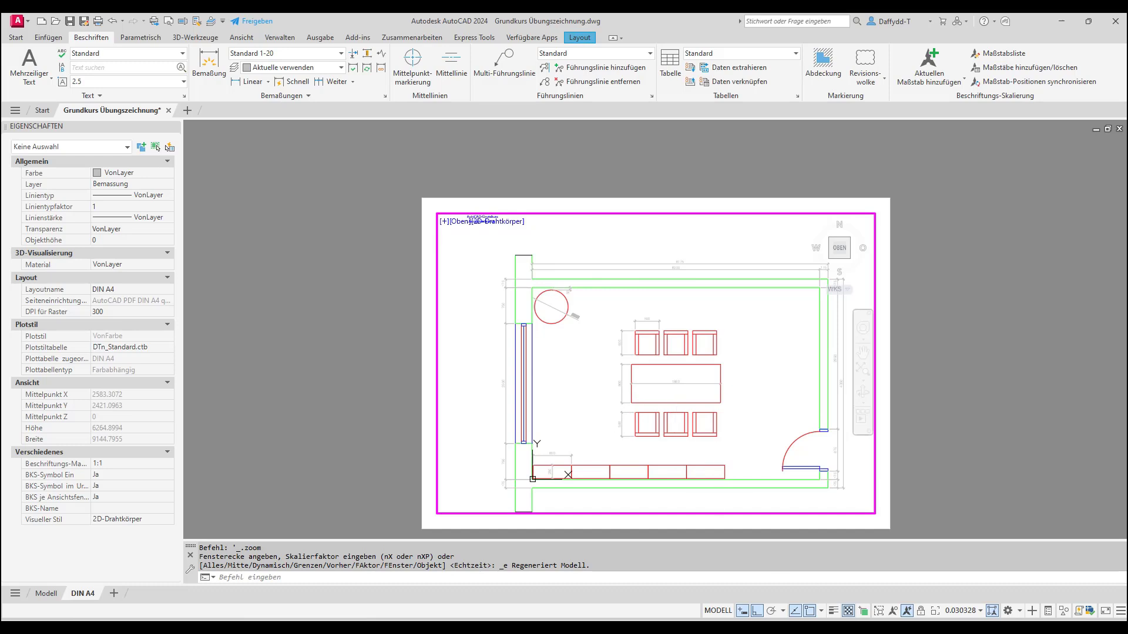
left_click(972, 614)
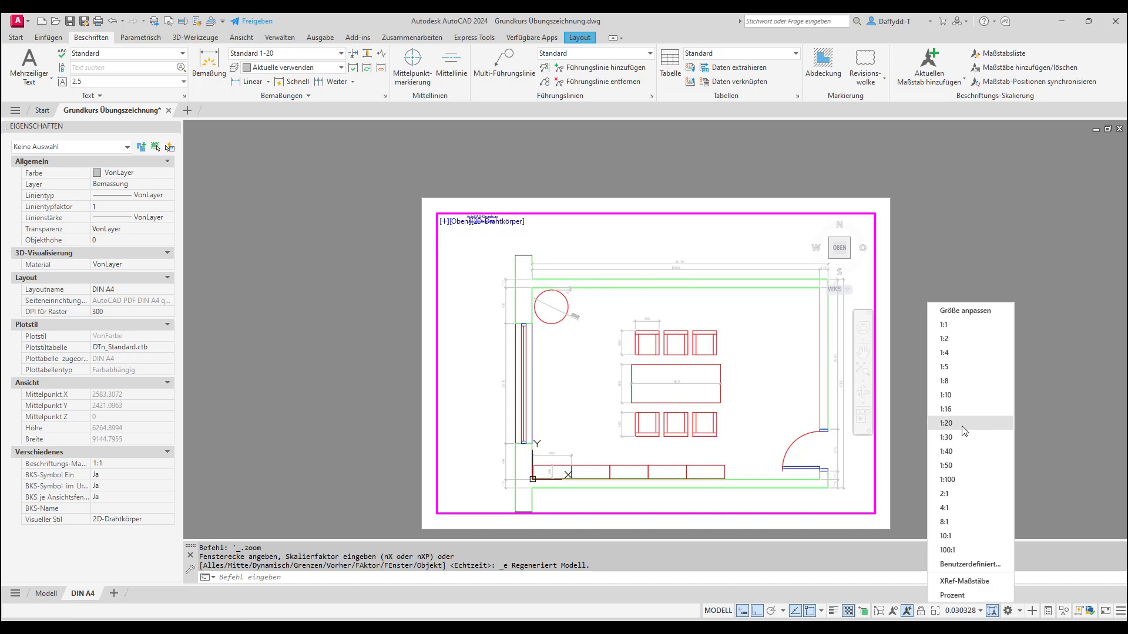
left_click(926, 446)
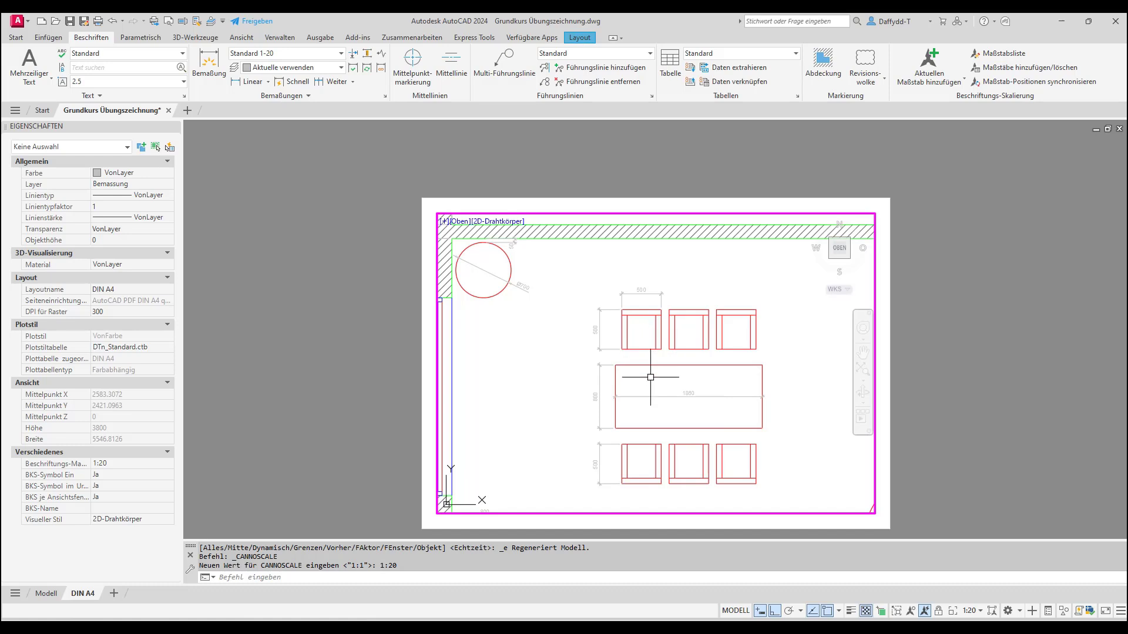
scroll(612, 336, "down", 2)
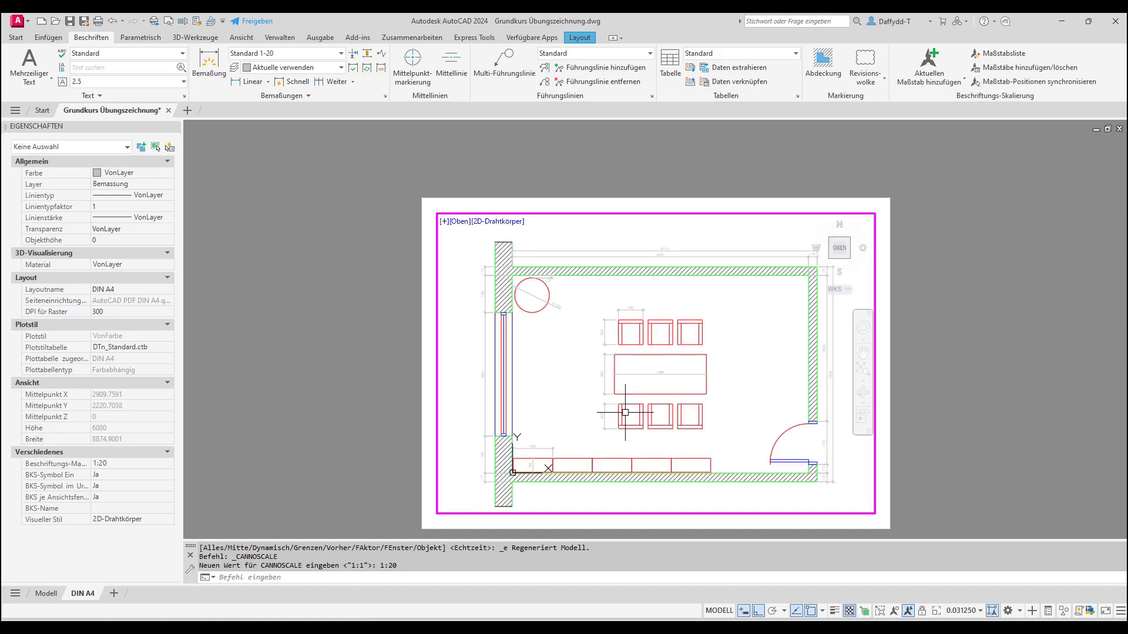
left_click(968, 613)
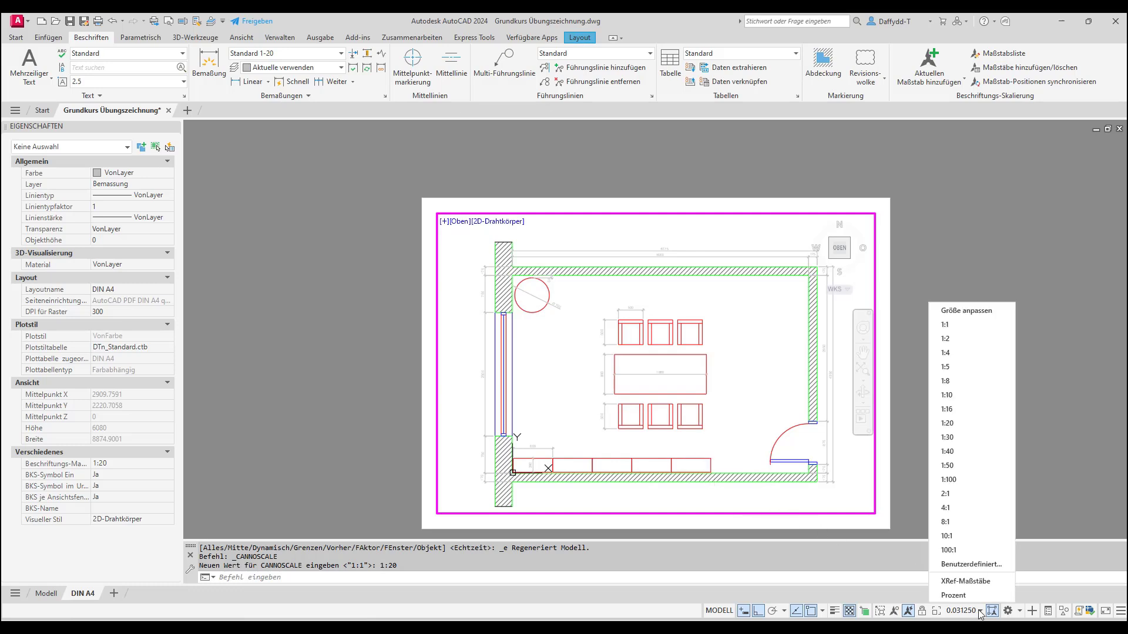
left_click(948, 465)
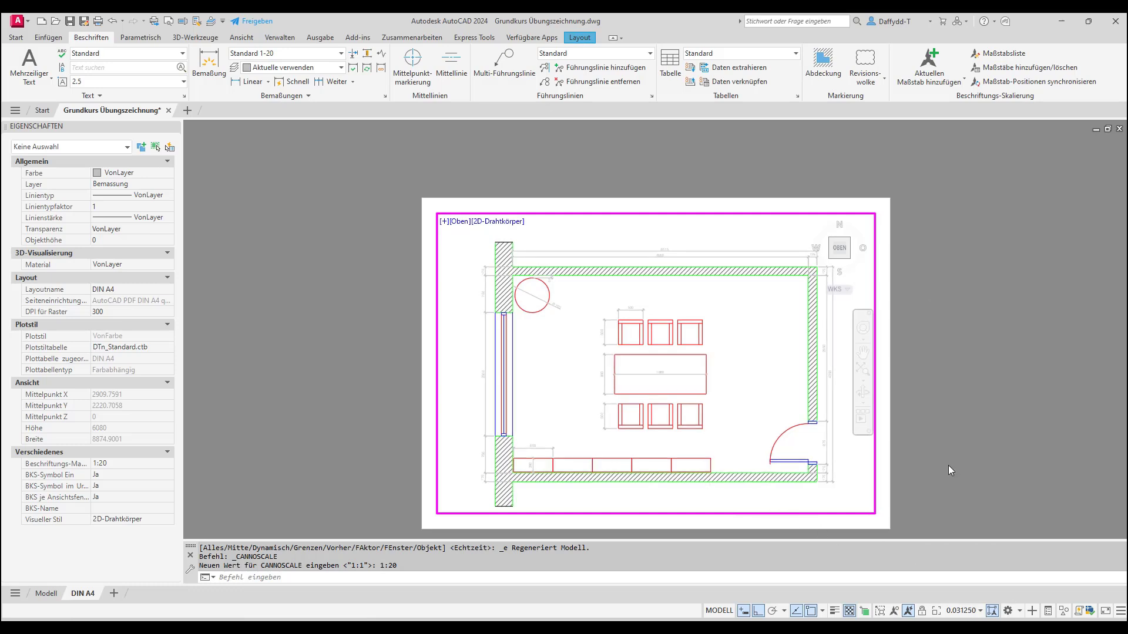
left_click(980, 611)
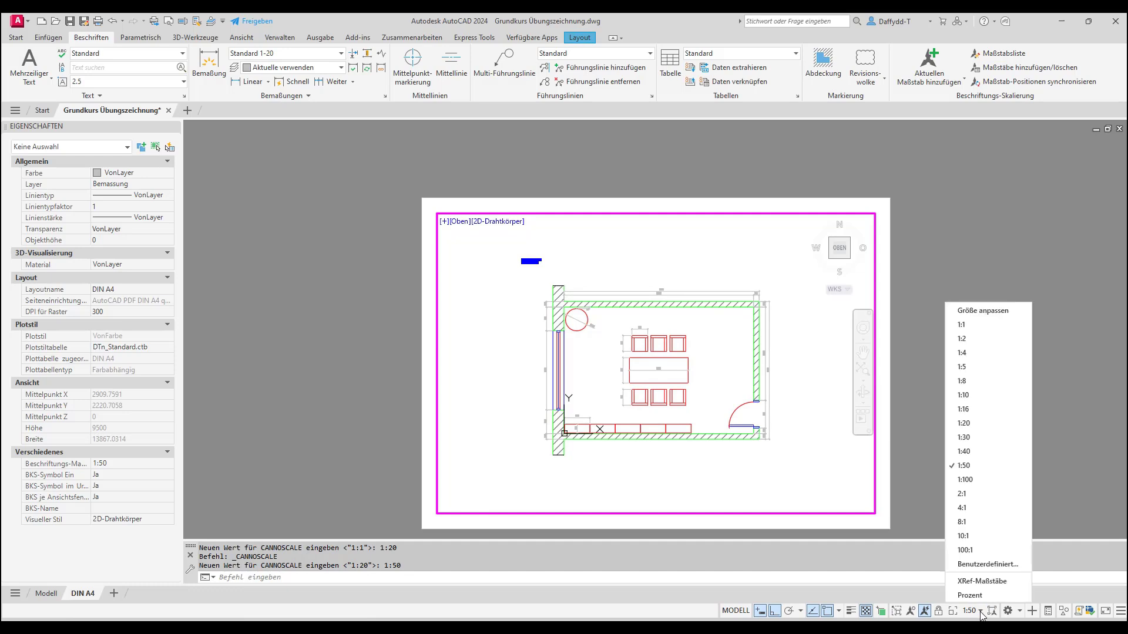
left_click(962, 440)
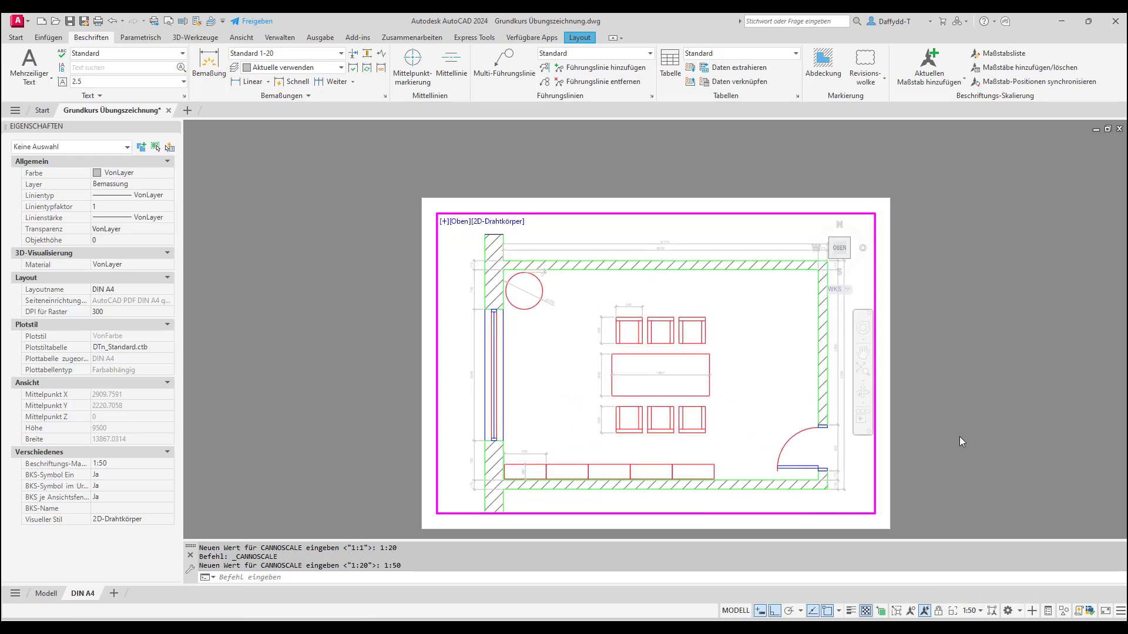
Set the viewport to 1:30, lock it, and return to paper space
middle_click_drag(732, 439, 732, 436)
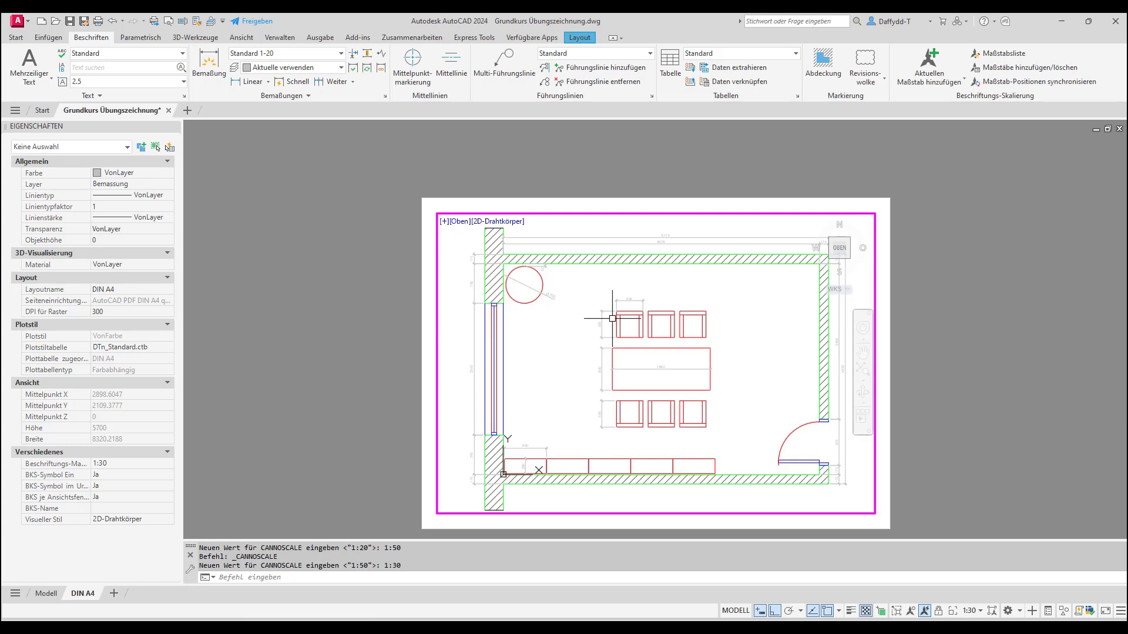
left_click(938, 613)
scroll(602, 367, "down", 2)
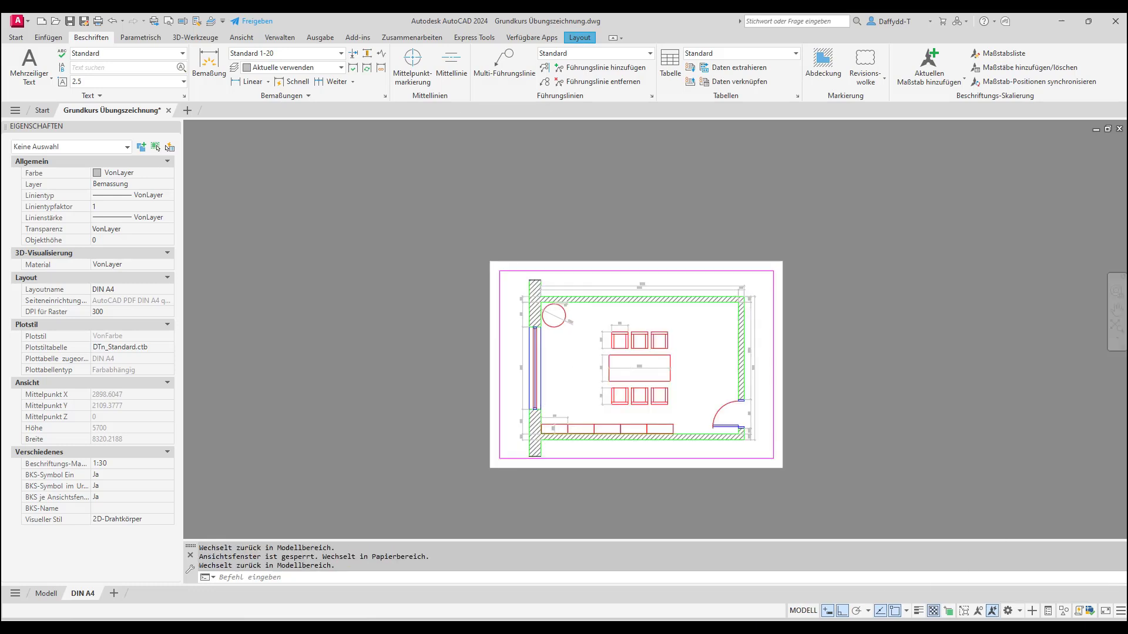
scroll(603, 366, "up", 2)
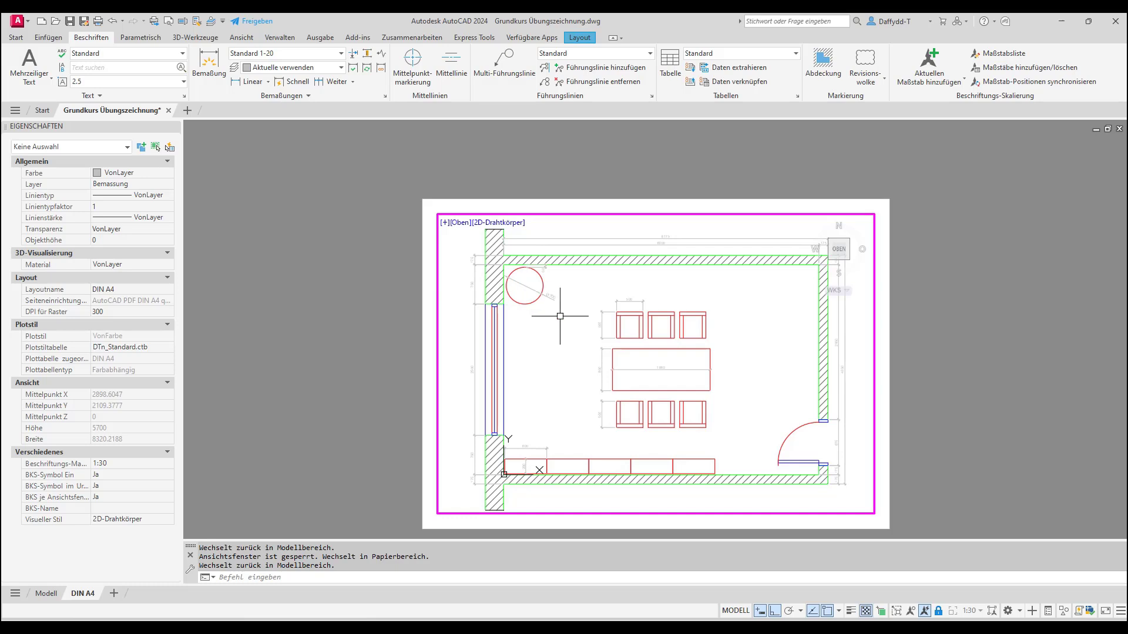
left_click(544, 342)
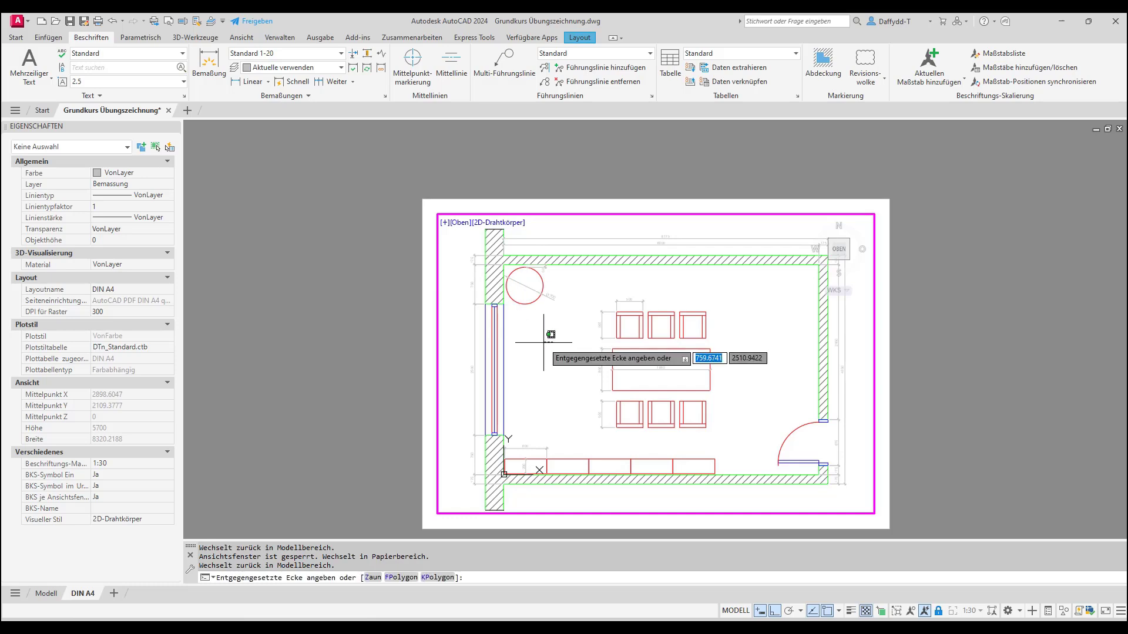
left_click(544, 343)
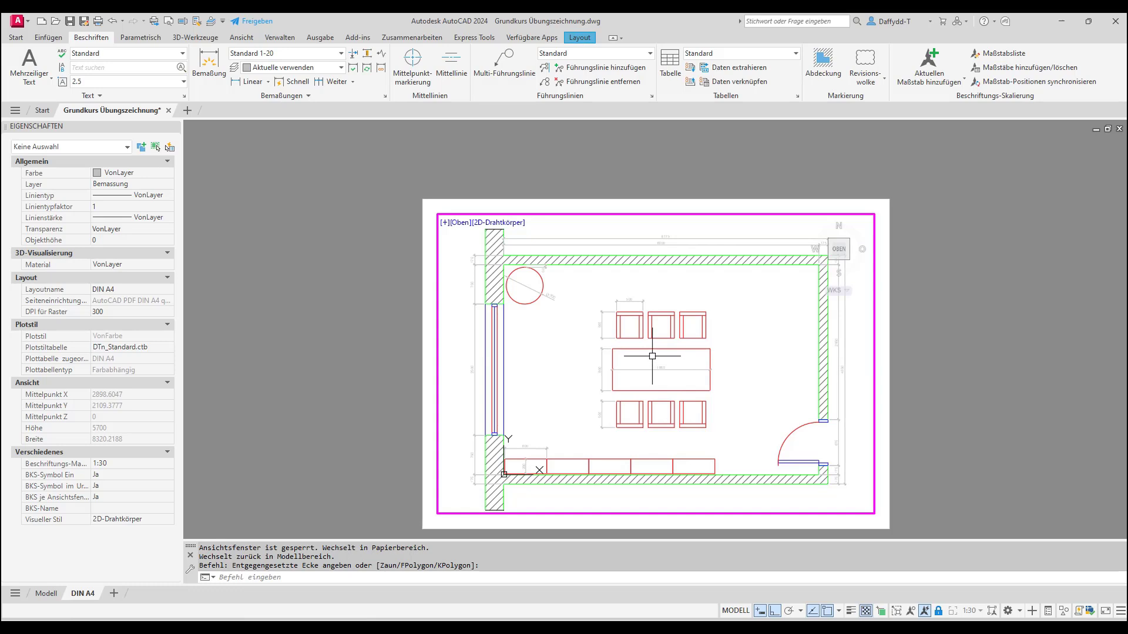
double_click(908, 322)
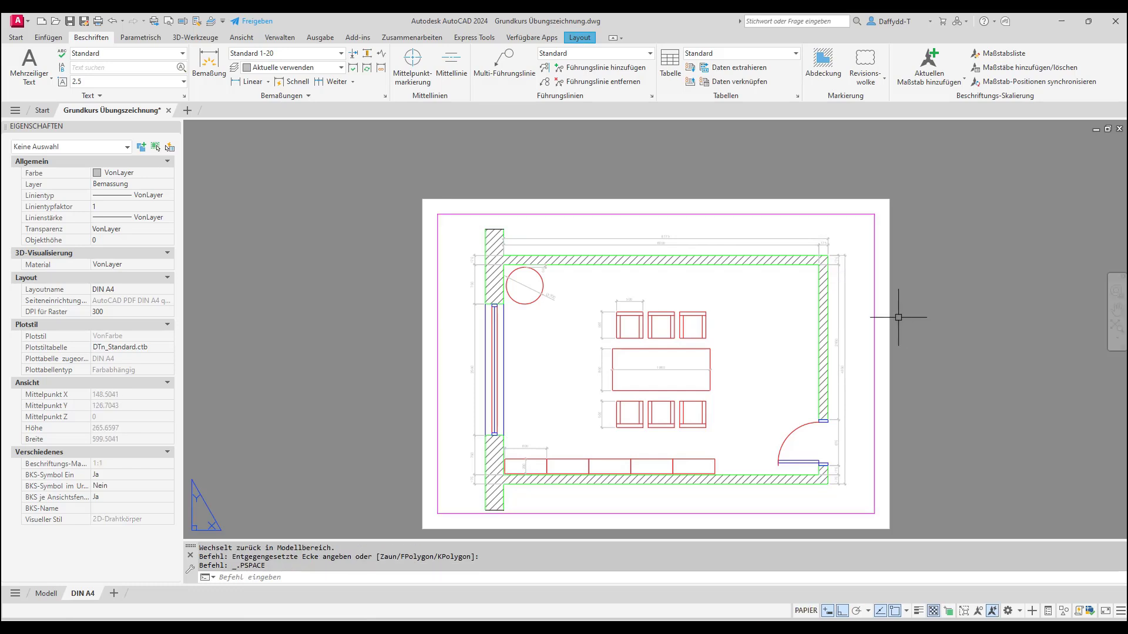
Stretch the viewport's top-left corner up and left to enclose the title text
left_click(16, 37)
left_click(15, 65)
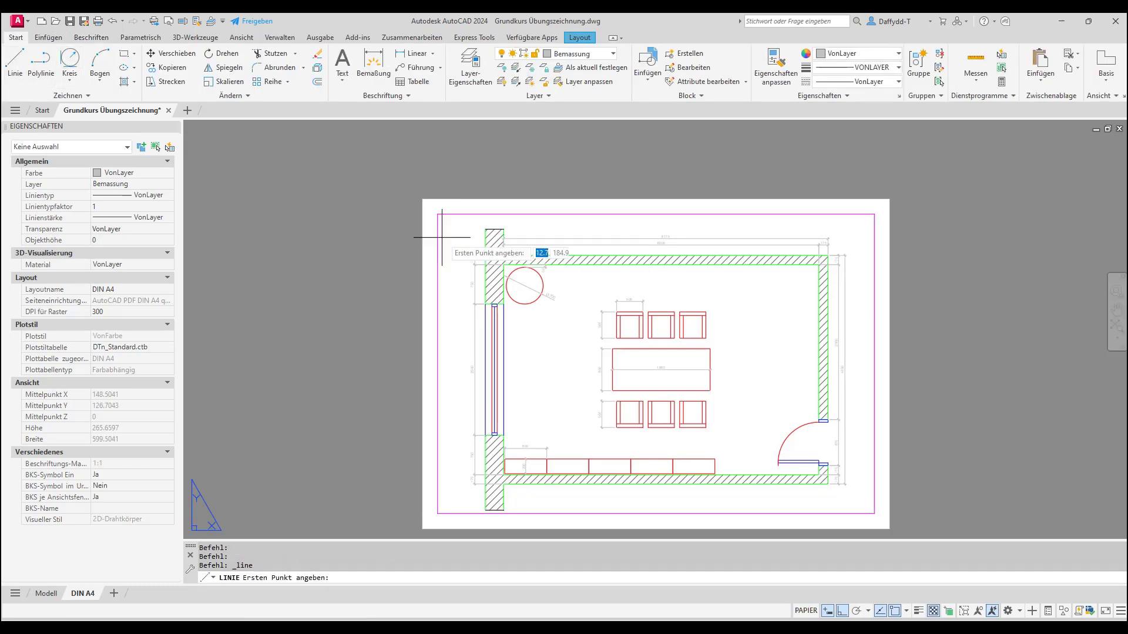
left_click(357, 214)
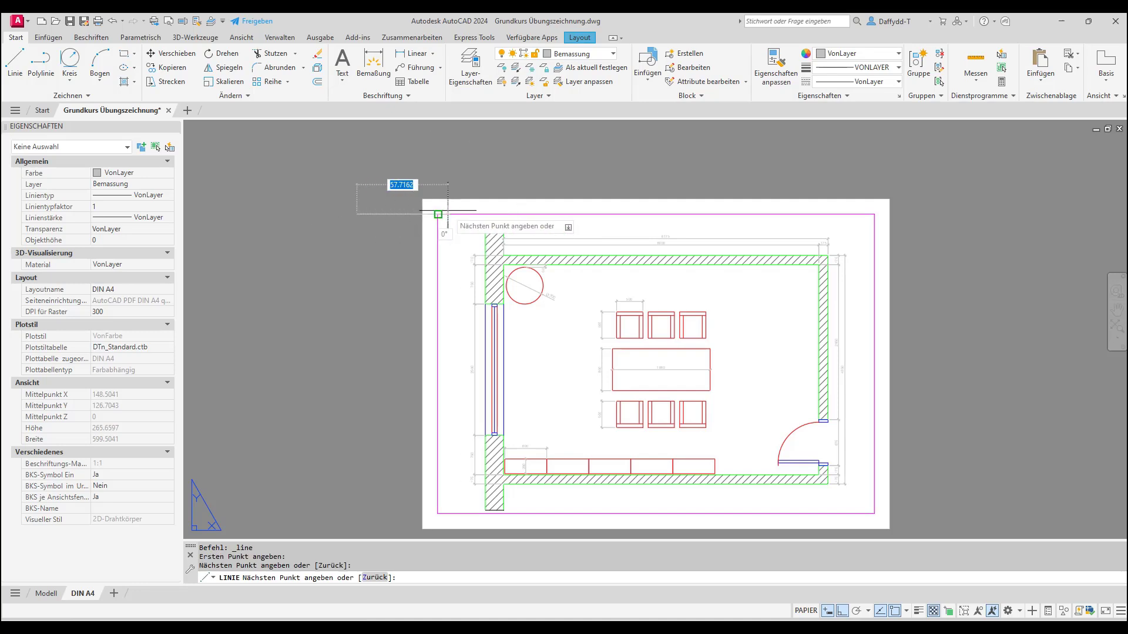
key("Escape")
left_click(438, 222)
left_click(438, 215)
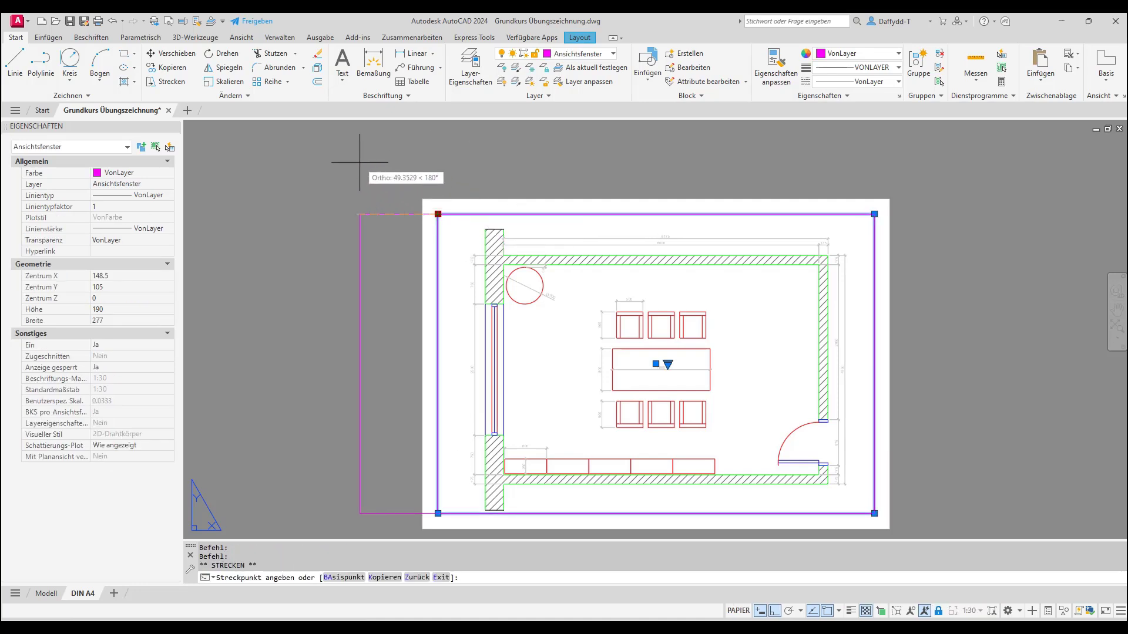
left_click(362, 167)
left_click(362, 214)
left_click(369, 146)
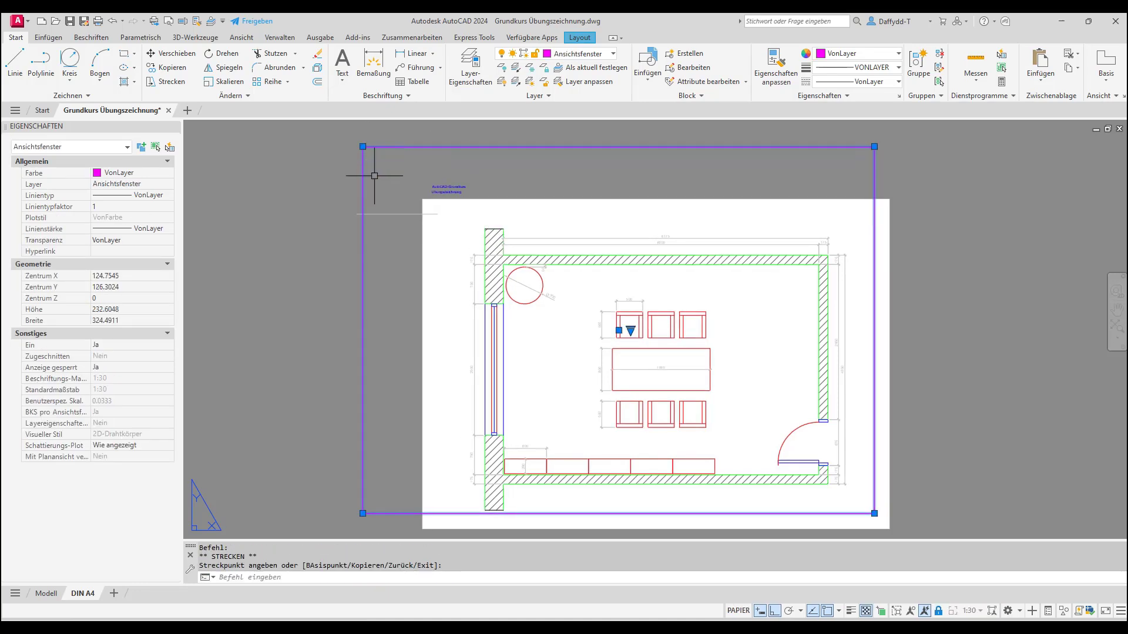
Move the title text from the viewport's model space to paper space with Change Space
double_click(414, 259)
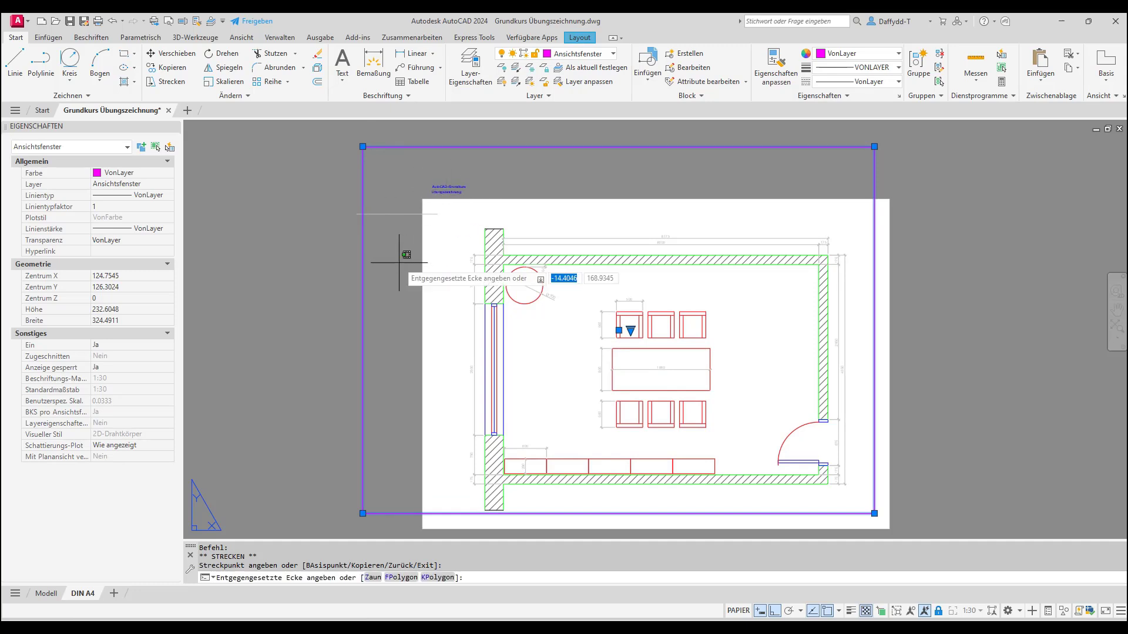
left_click(233, 96)
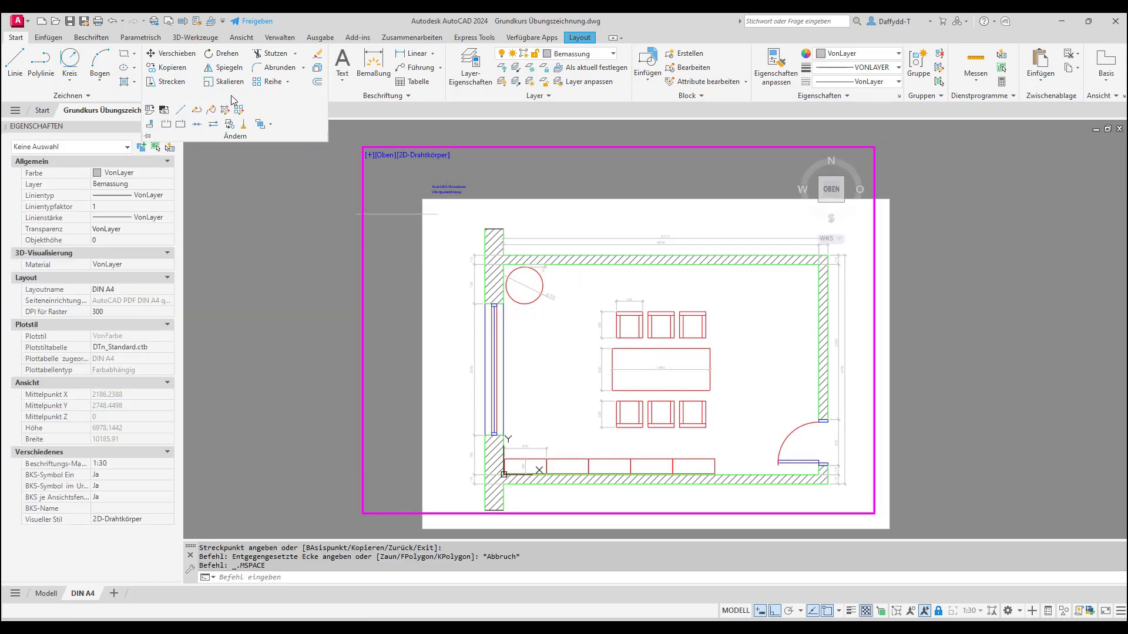
left_click(165, 113)
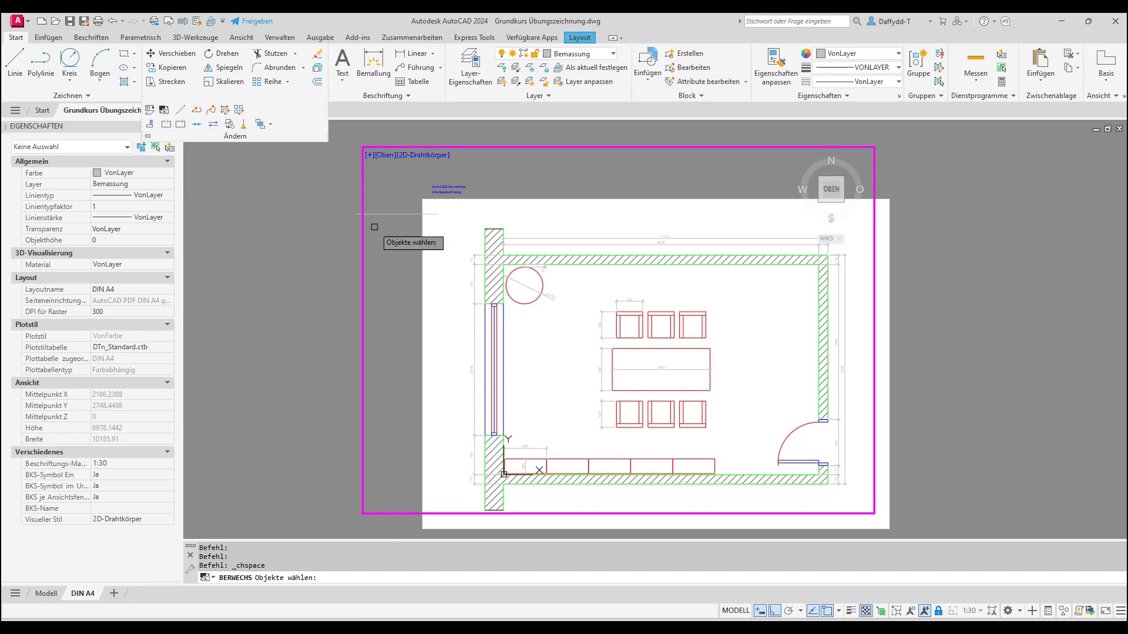
left_click(442, 196)
key("Return")
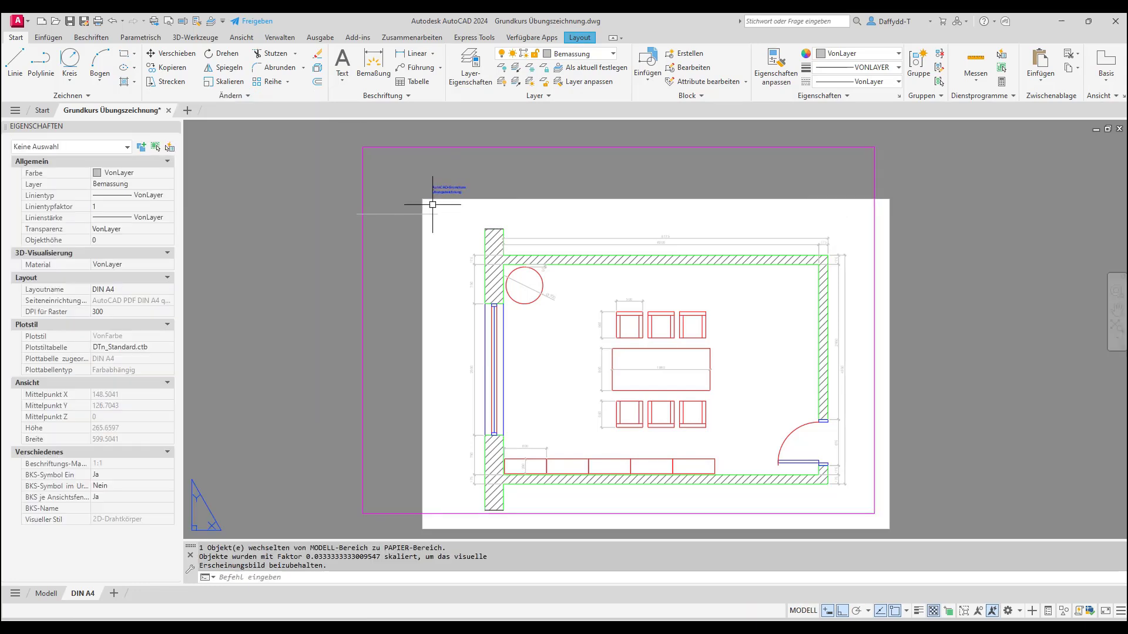
Restore the viewport corner to the sheet frame and delete the stray horizontal line
left_click(362, 198)
left_click(362, 146)
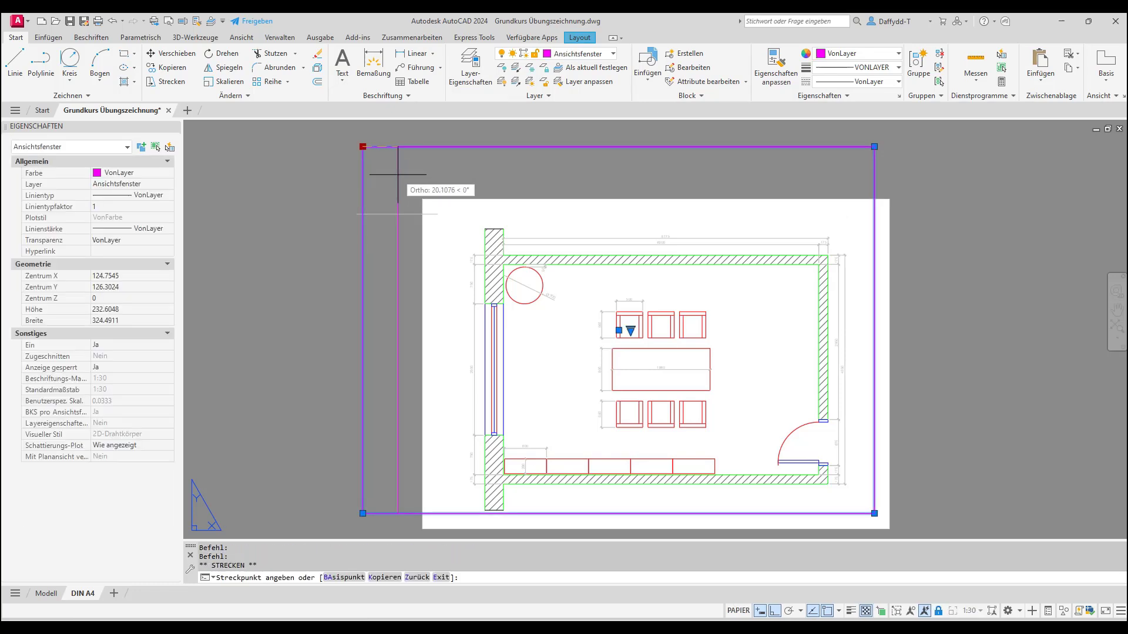
left_click(438, 214)
key("Escape")
left_click(379, 214)
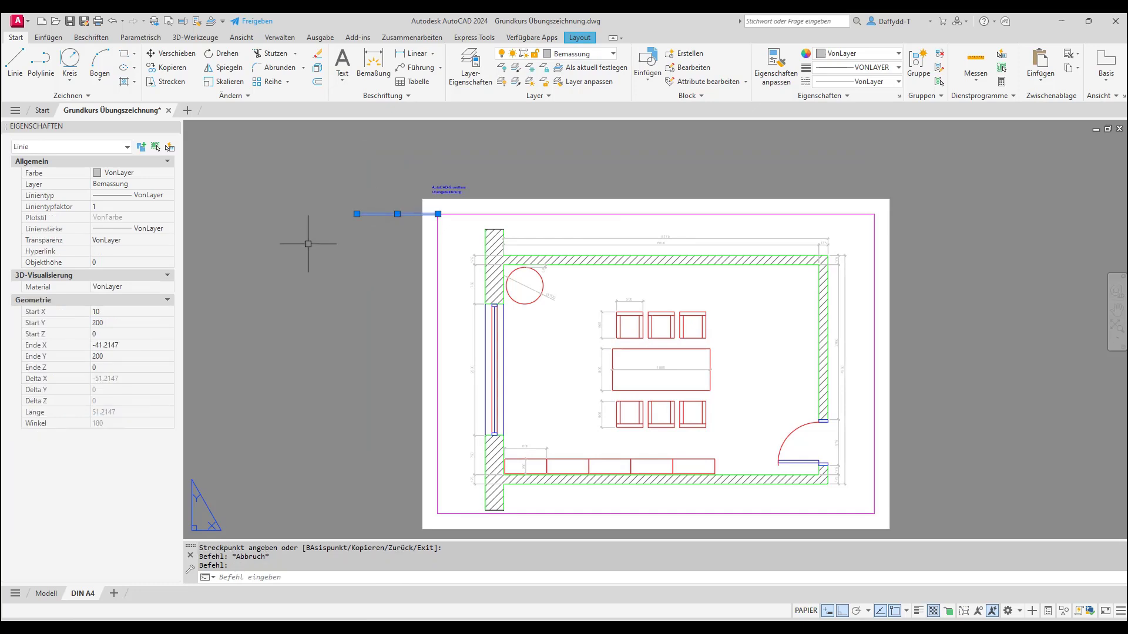
key("Delete")
left_click(453, 193)
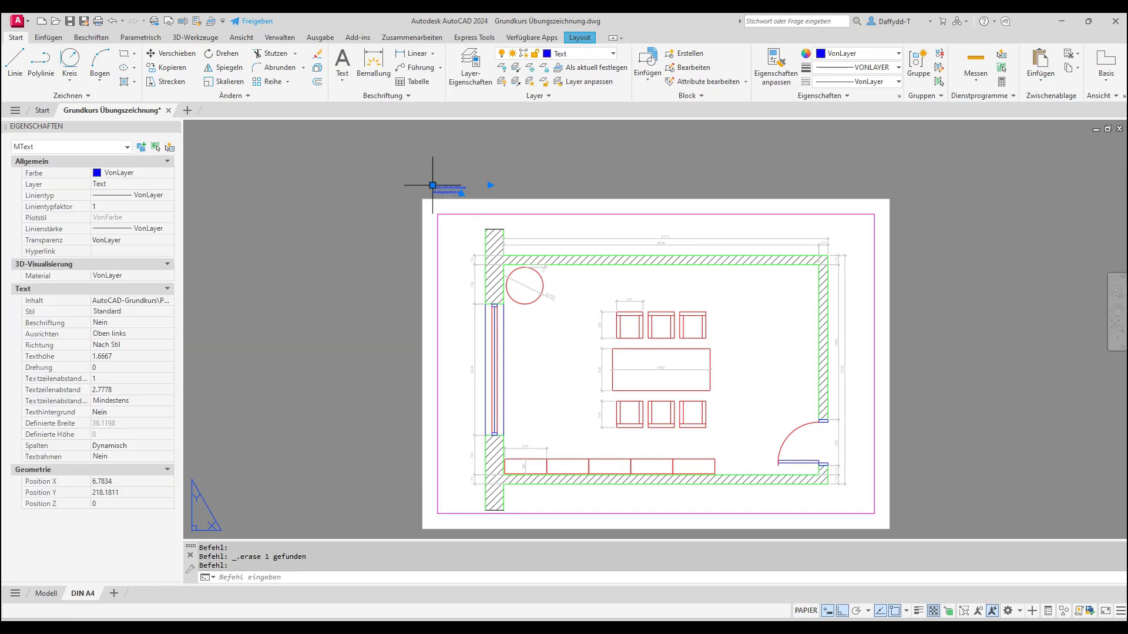
Snap the title text's top-left corner onto the viewport frame corner at 10, 200
left_click(433, 185)
scroll(442, 219, "up", 5)
left_click(425, 200)
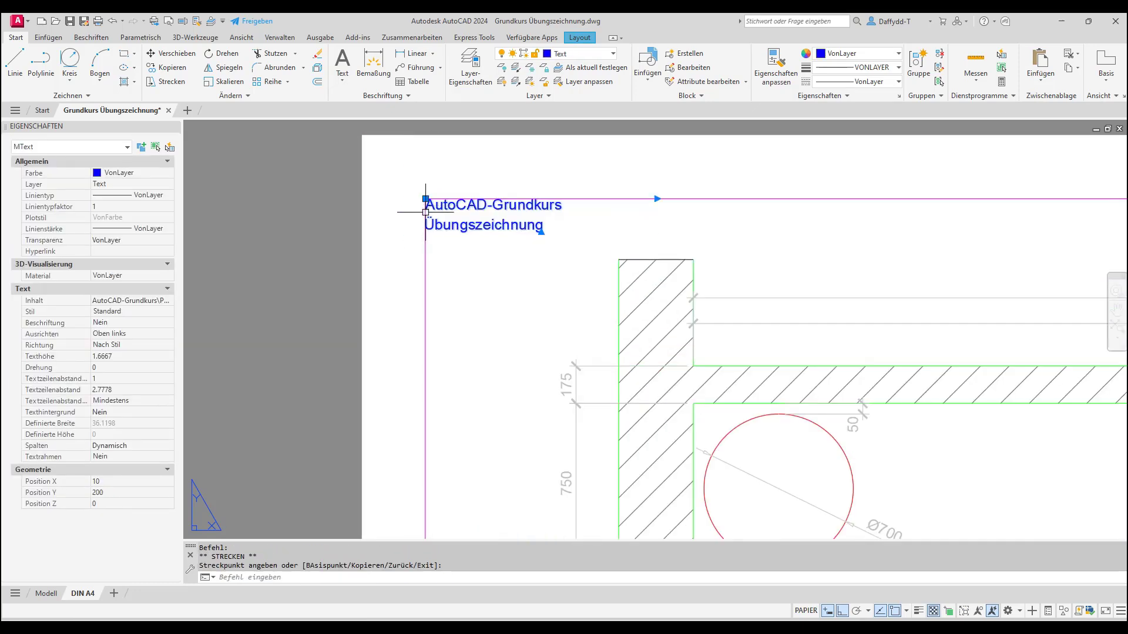
scroll(321, 291, "down", 2)
scroll(439, 271, "up", 4)
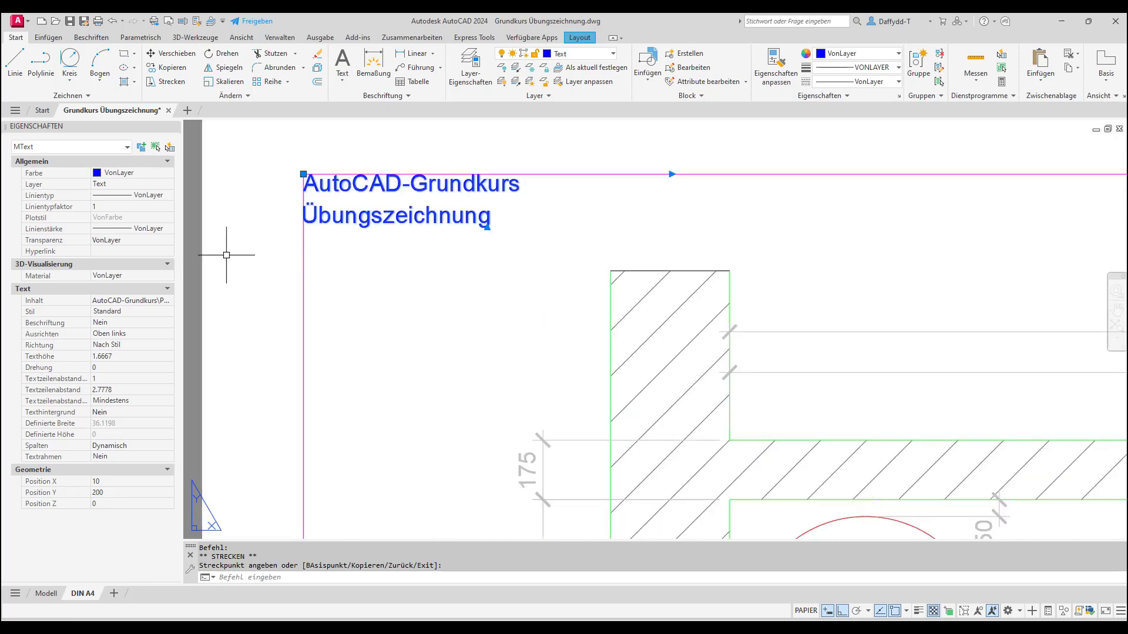
key("Escape")
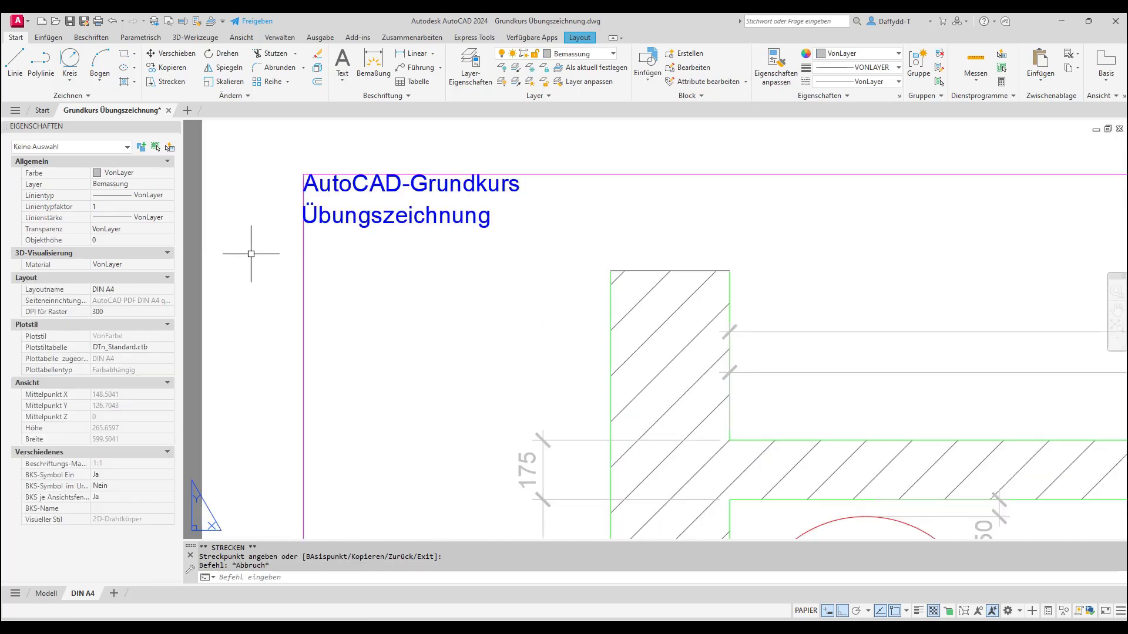
middle_click(334, 260)
middle_click(334, 261)
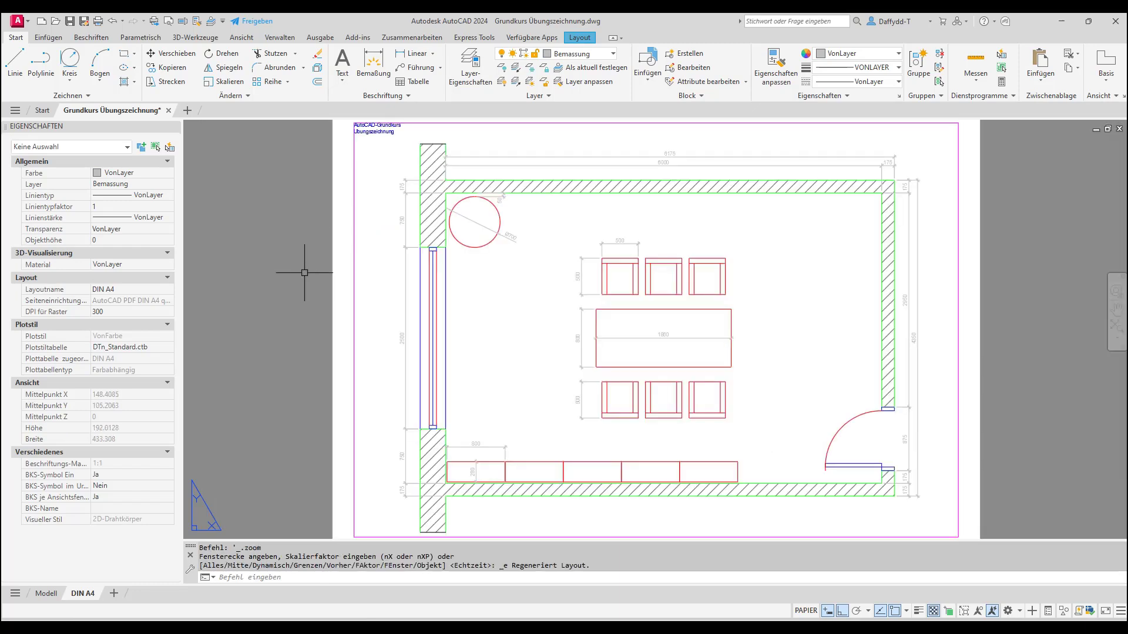
Preview the DIN A4 layout plot with the 'AutoCAD PDF DIN A4 quer' page setup
left_click(98, 22)
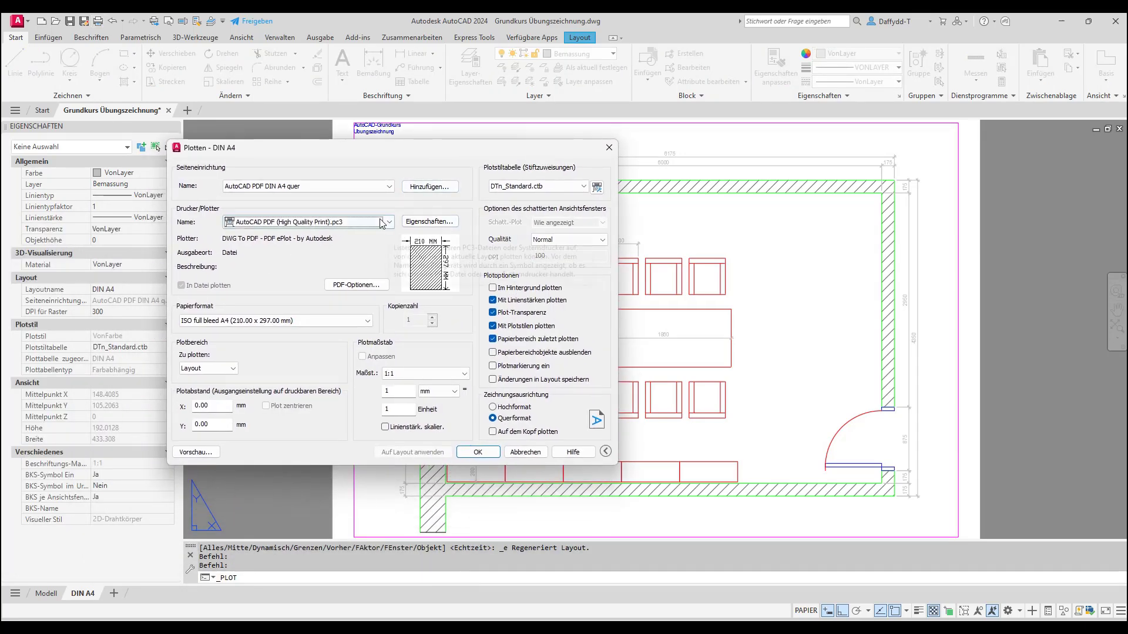
left_click(322, 186)
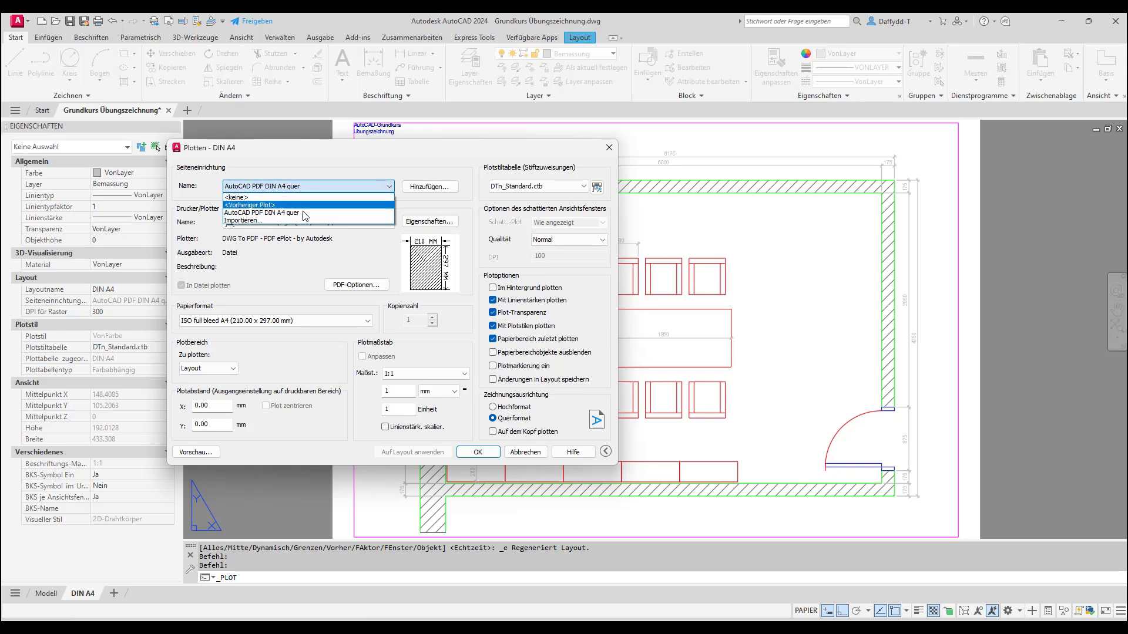
left_click(460, 304)
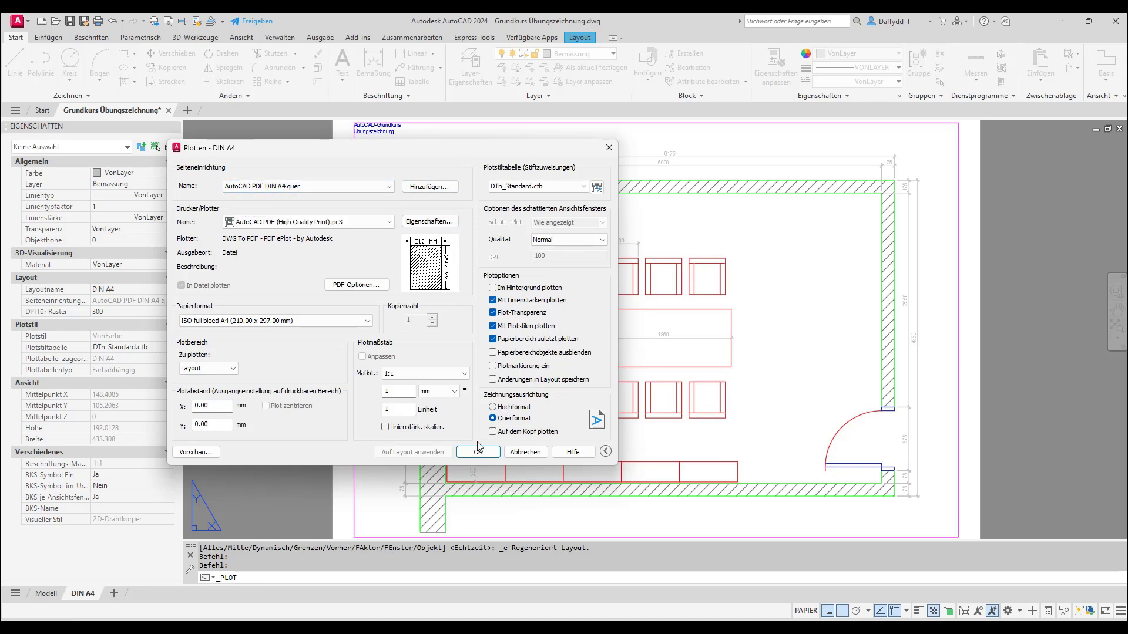
left_click(187, 452)
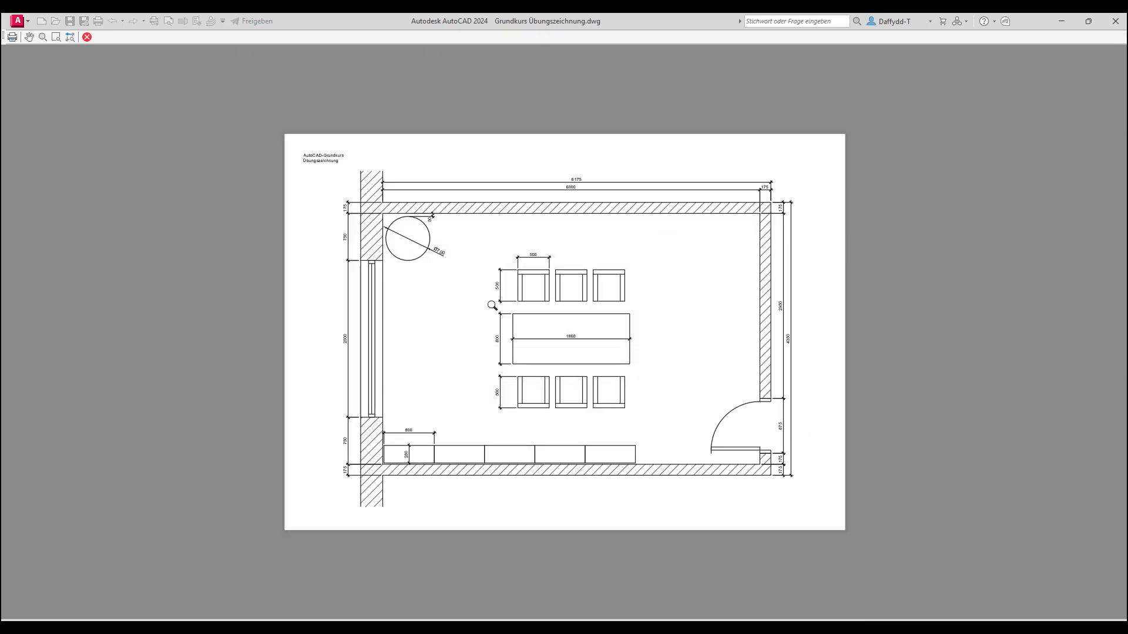
Zoom around the plot preview to check the dimensions and the sheet title
scroll(480, 231, "up", 5)
scroll(288, 235, "up", 2)
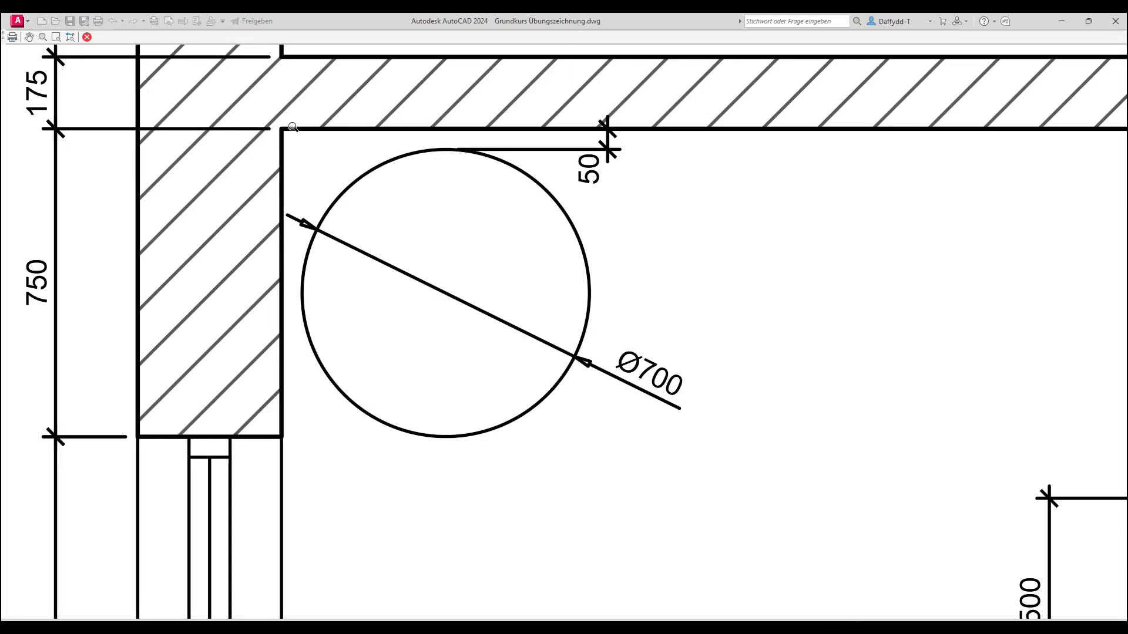
scroll(269, 369, "down", 5)
scroll(272, 374, "down", 2)
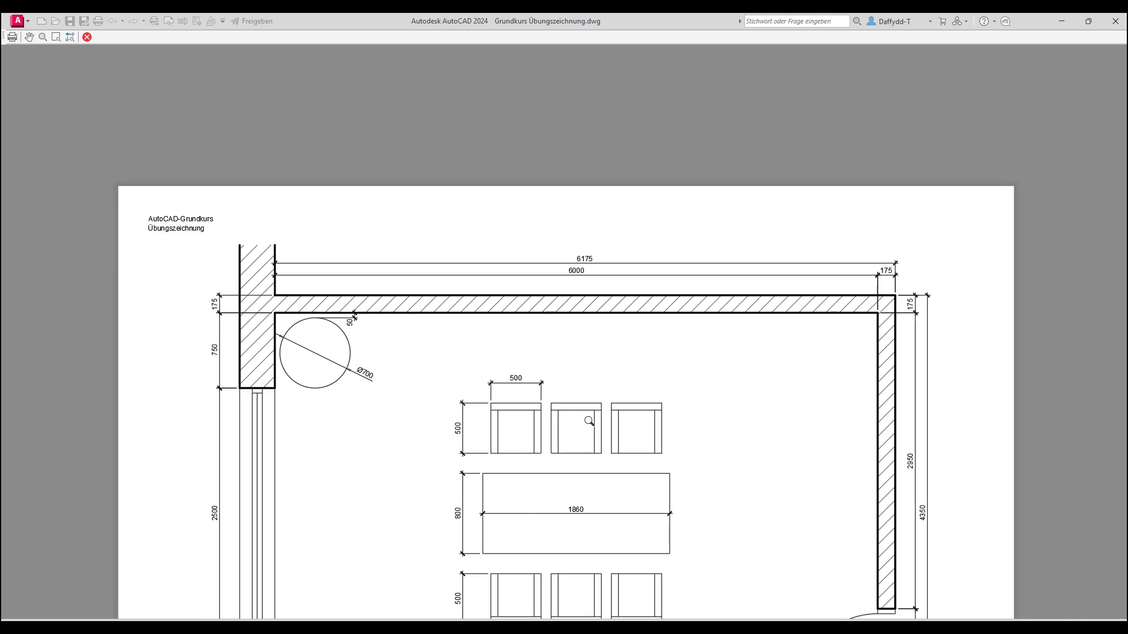
scroll(521, 418, "up", 6)
scroll(528, 376, "down", 7)
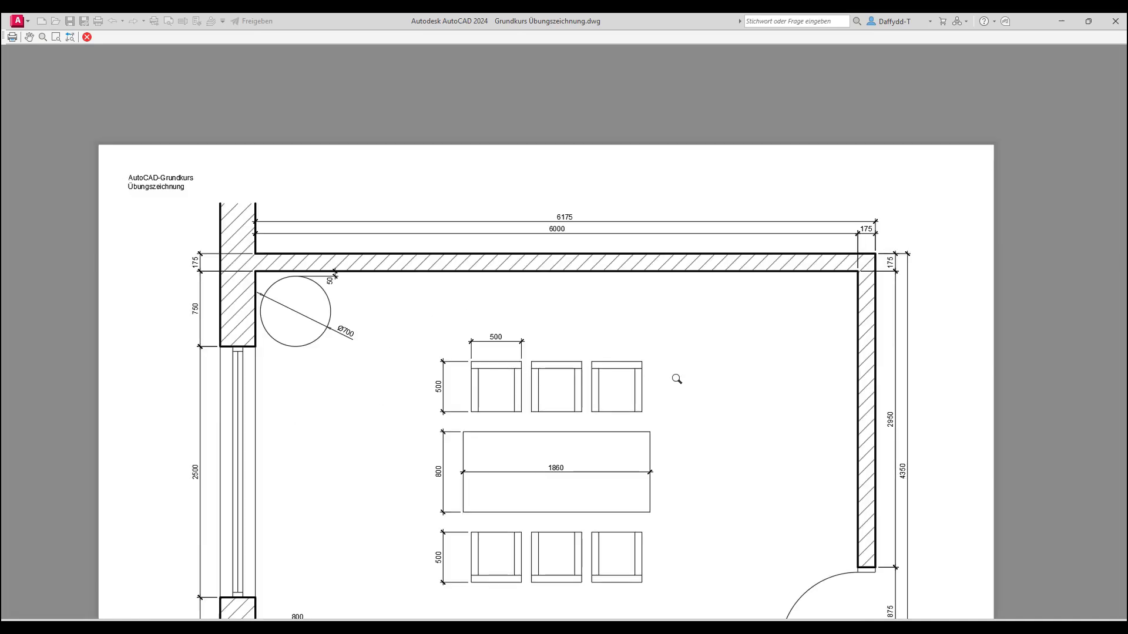
Close the preview and cancel the Plot dialog (Abbrechen), returning to the DIN A4 layout
key("Escape")
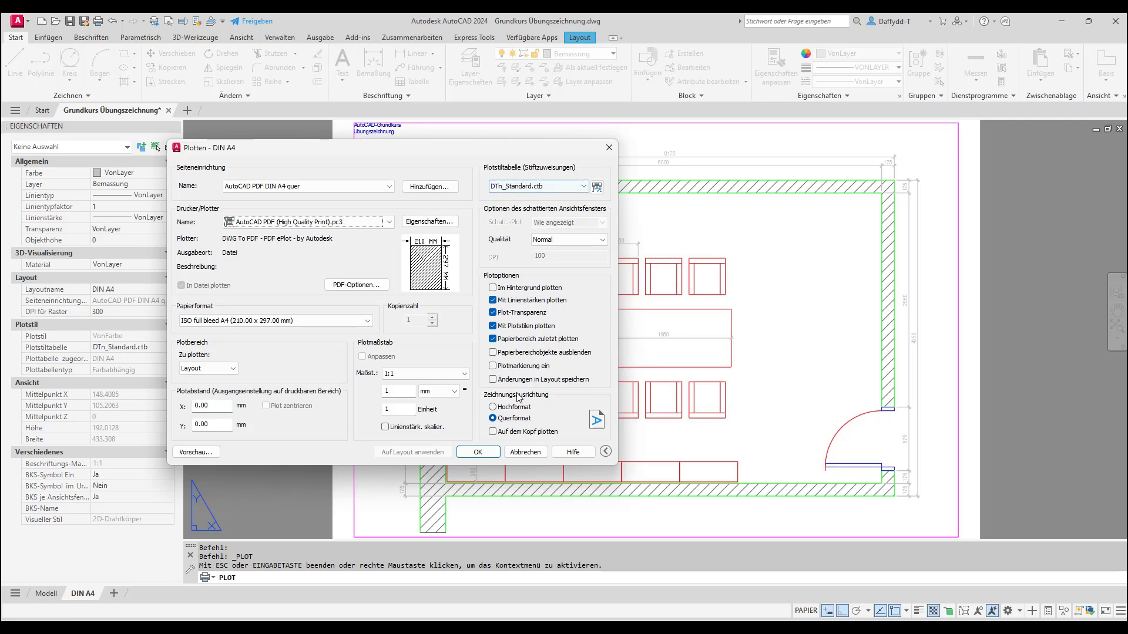
left_click(511, 453)
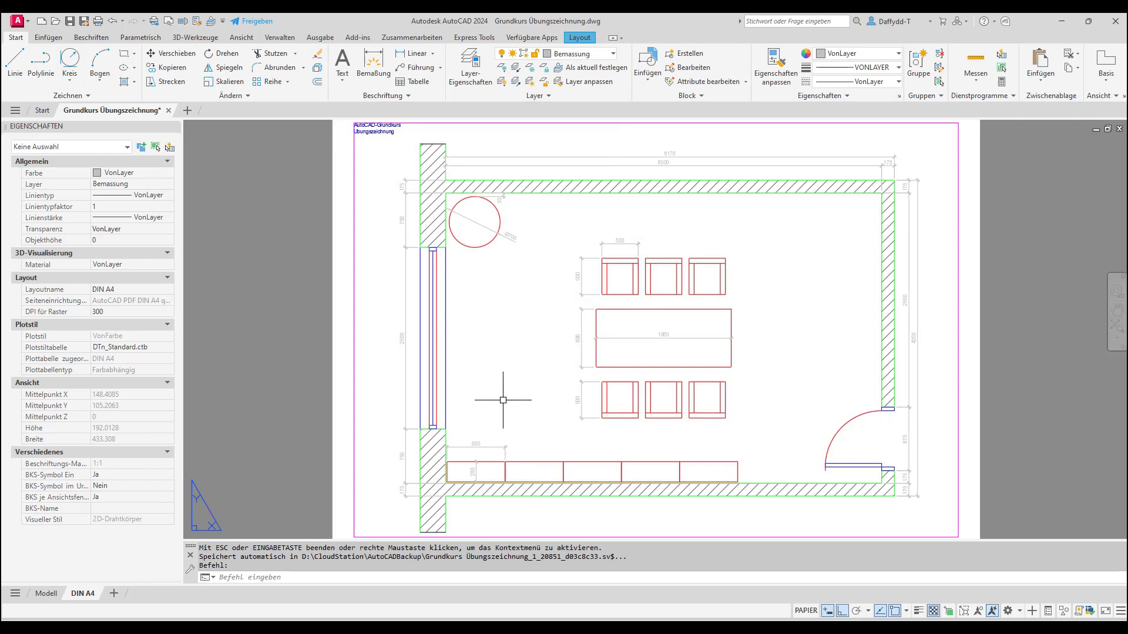
scroll(458, 373, "down", 1)
scroll(457, 370, "up", 1)
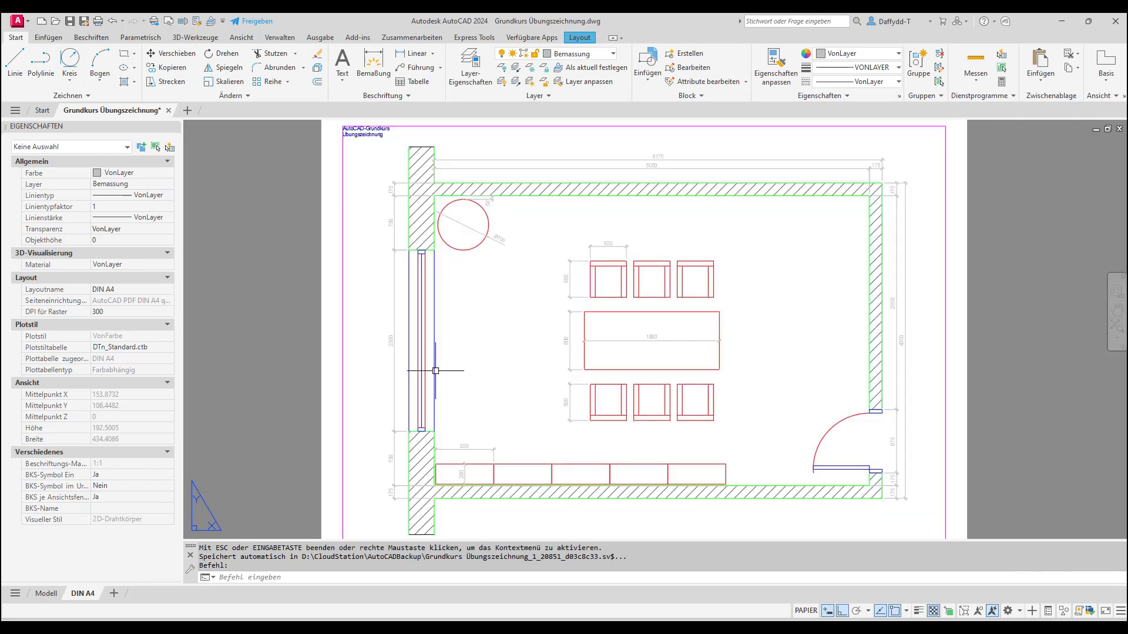